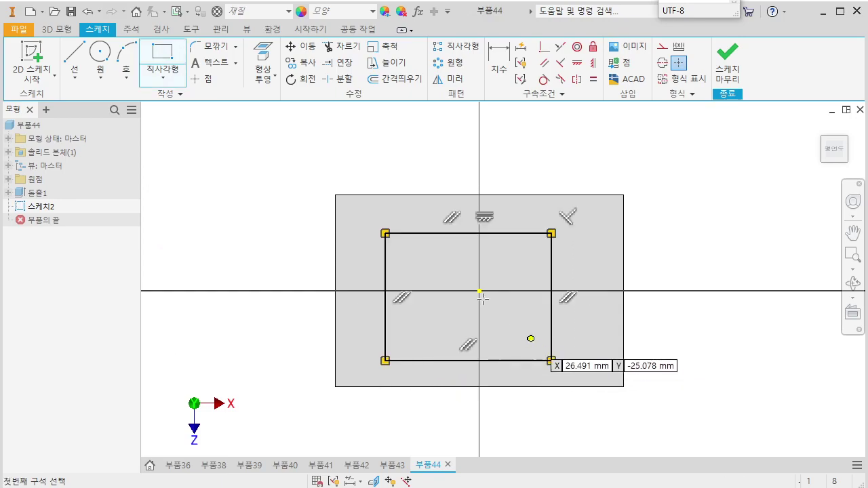
Draw a circle centred on the midpoint of the rectangle's right side through its corner, and trim away its inner half
{"action": "key", "text": "c"}
{"action": "left_click", "coordinate": [550, 296]}
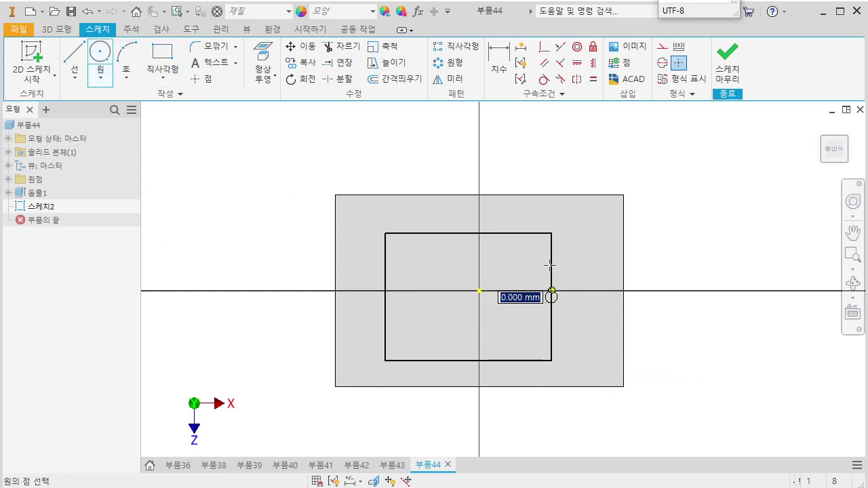
{"action": "left_click", "coordinate": [551, 234]}
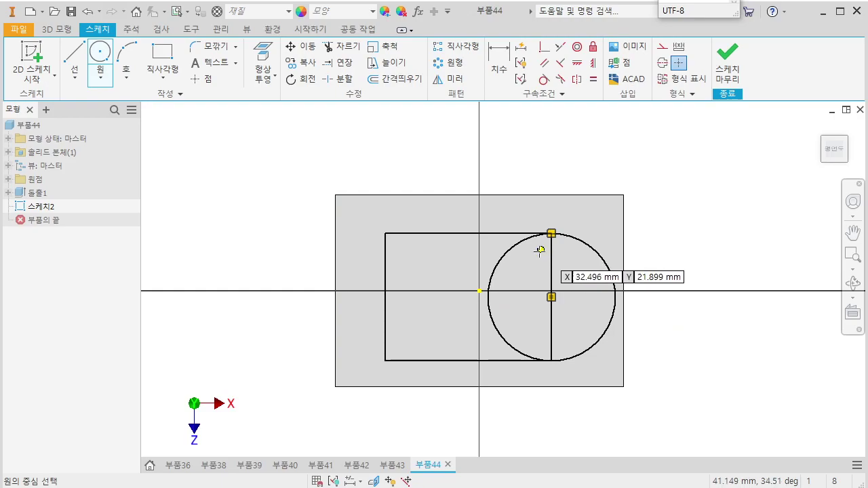
{"action": "key", "text": "Escape"}
{"action": "key", "text": "x"}
{"action": "left_click", "coordinate": [511, 247]}
{"action": "key", "text": "Escape"}
Convert the rectangle's right side to a construction line and align the arc's centre horizontally with the sketch origin
{"action": "left_click", "coordinate": [552, 259]}
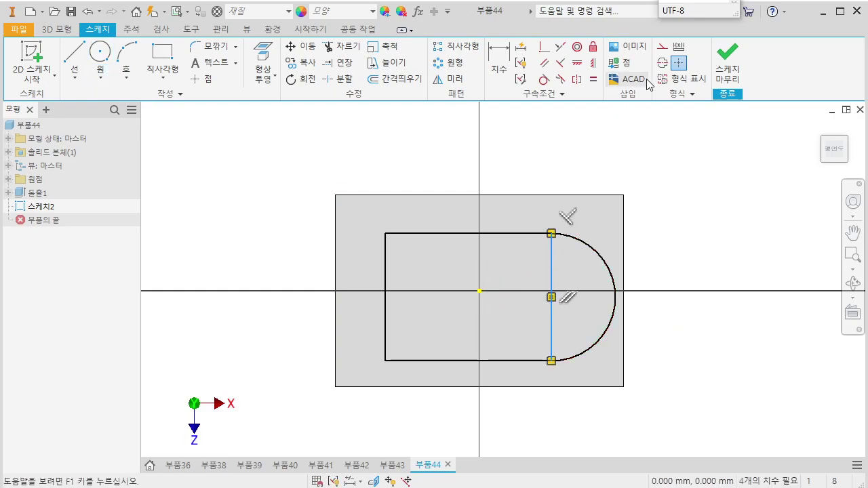
{"action": "left_click", "coordinate": [662, 46]}
{"action": "left_click", "coordinate": [593, 62]}
{"action": "left_click", "coordinate": [480, 292]}
{"action": "left_click", "coordinate": [551, 297]}
{"action": "key", "text": "Escape"}
Dimension the profile's left side 10 mm from the block's left edge
{"action": "key", "text": "d"}
{"action": "left_click", "coordinate": [389, 278]}
{"action": "left_click", "coordinate": [343, 266]}
{"action": "left_click", "coordinate": [346, 261]}
{"action": "type", "text": "10"}
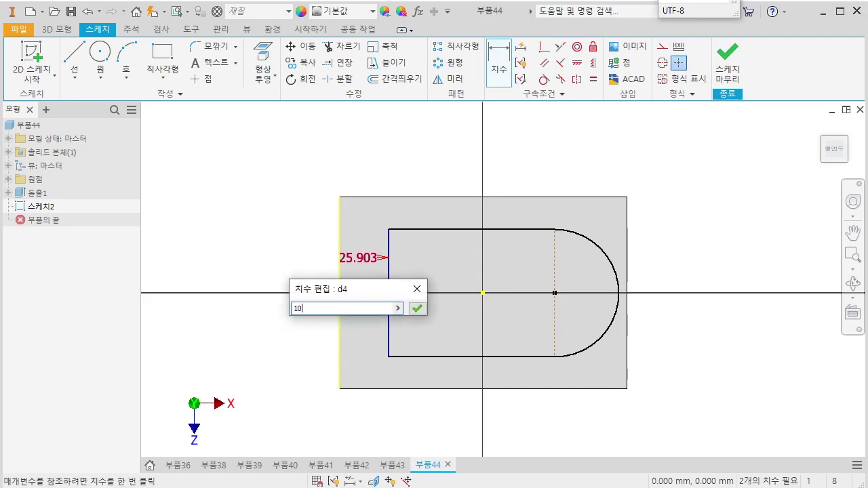
{"action": "key", "text": "Return"}
Dimension the length of the profile's left side as 80 mm
{"action": "left_click", "coordinate": [359, 251]}
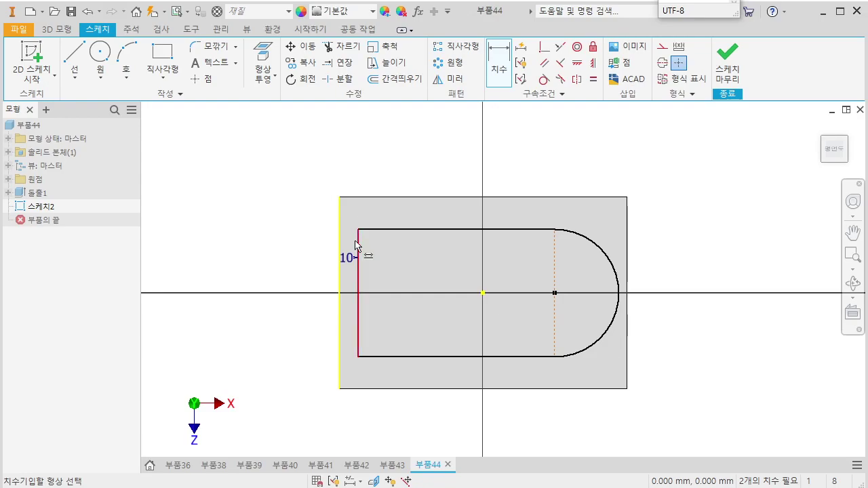
{"action": "left_click", "coordinate": [287, 257]}
{"action": "type", "text": "80"}
{"action": "key", "text": "Return"}
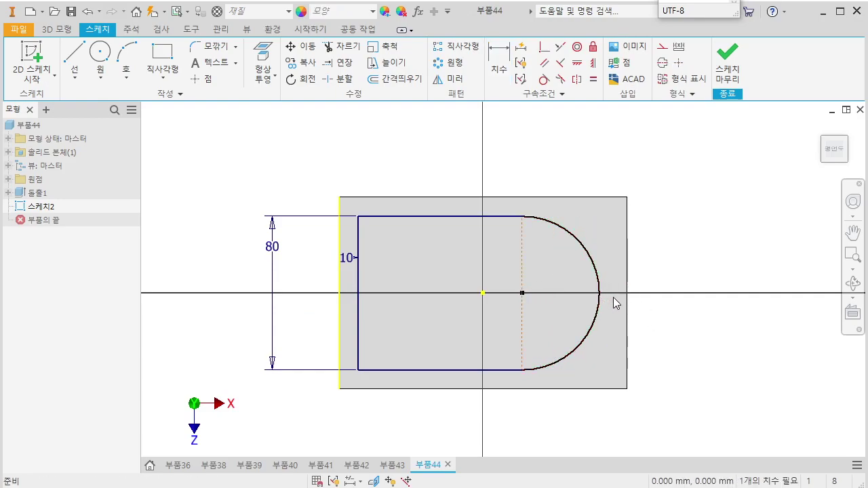
Dimension the gap between the rounded end and the block's right edge as 10 mm
{"action": "scroll", "coordinate": [644, 298], "scroll_direction": "down", "scroll_amount": 2}
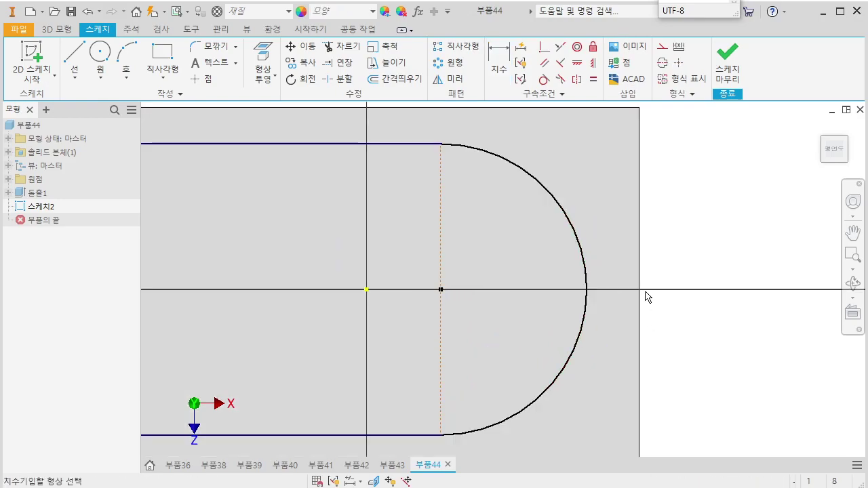
{"action": "left_click", "coordinate": [589, 291]}
{"action": "left_click", "coordinate": [613, 285]}
{"action": "type", "text": "10"}
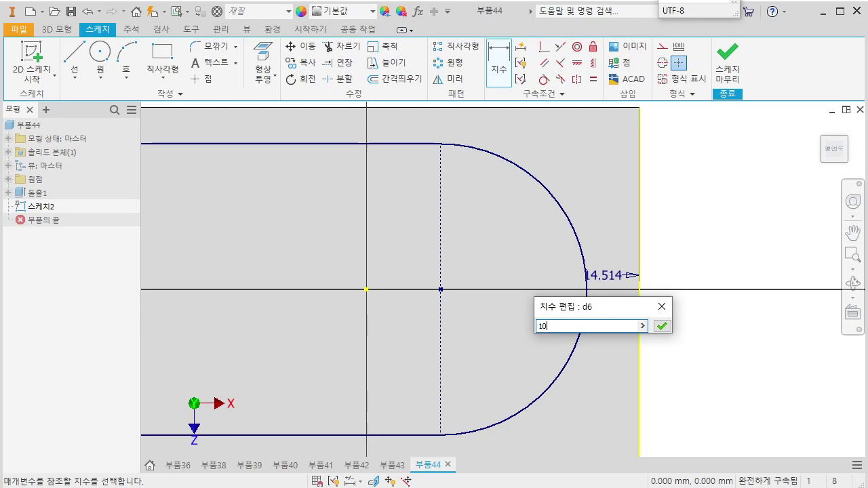
{"action": "key", "text": "Return"}
{"action": "key", "text": "Escape"}
Extrude the rounded profile 5 mm upward with a -20 degree taper, joined to the block
{"action": "middle_click_drag", "start_coordinate": [581, 253], "coordinate": [598, 259]}
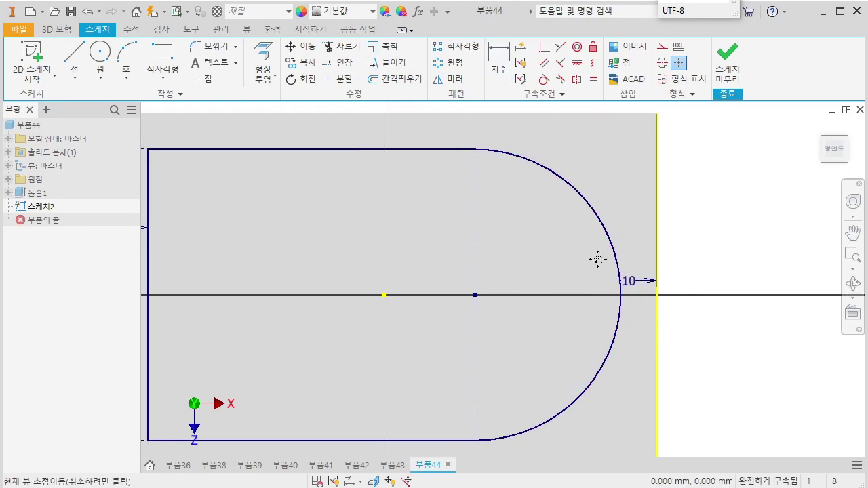
{"action": "key", "text": "e"}
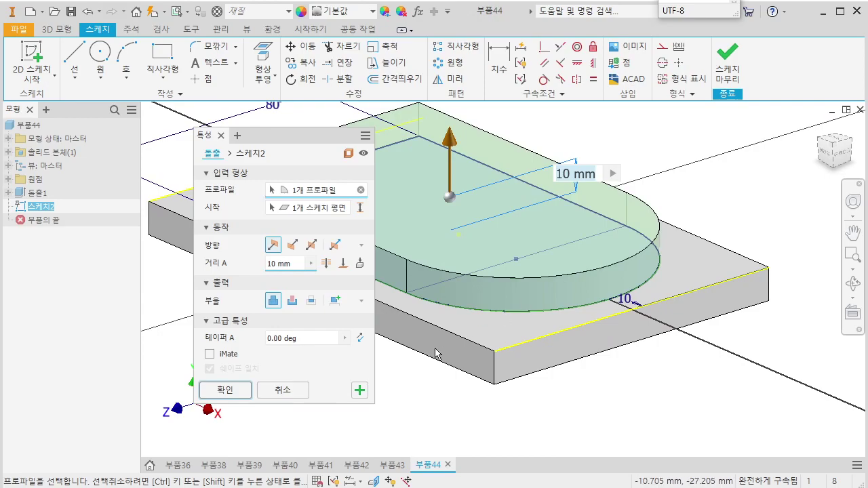
{"action": "type", "text": "5"}
{"action": "left_click", "coordinate": [302, 339]}
{"action": "type", "text": "-20"}
{"action": "key", "text": "Return"}
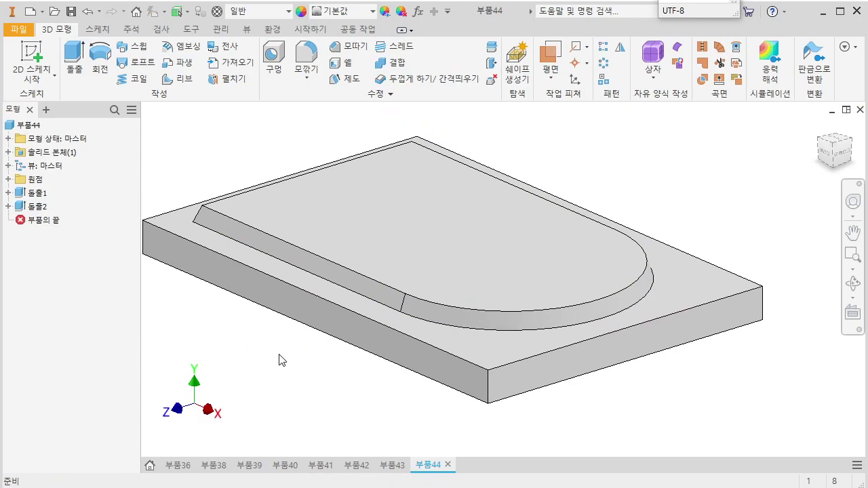
Start a new sketch on the top face of the raised pad and consult the reference drawing for its dimensions
{"action": "key", "text": "s"}
{"action": "left_click", "coordinate": [417, 264]}
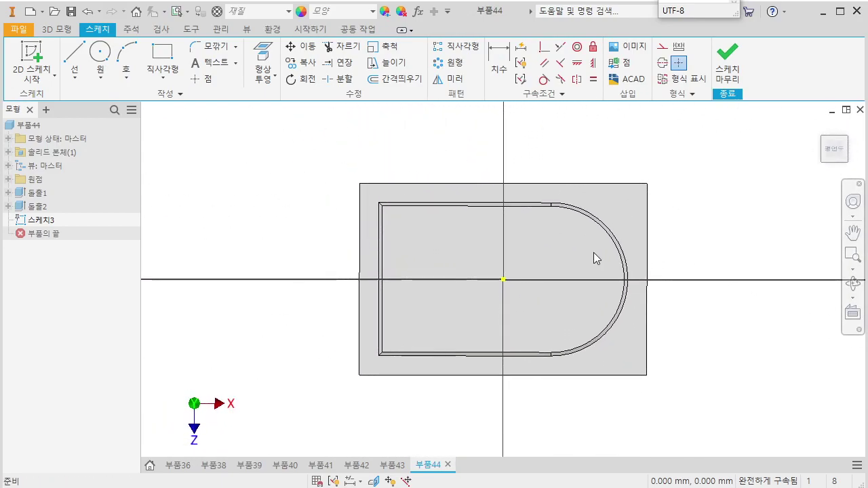
{"action": "middle_click_drag", "start_coordinate": [612, 255], "coordinate": [590, 292]}
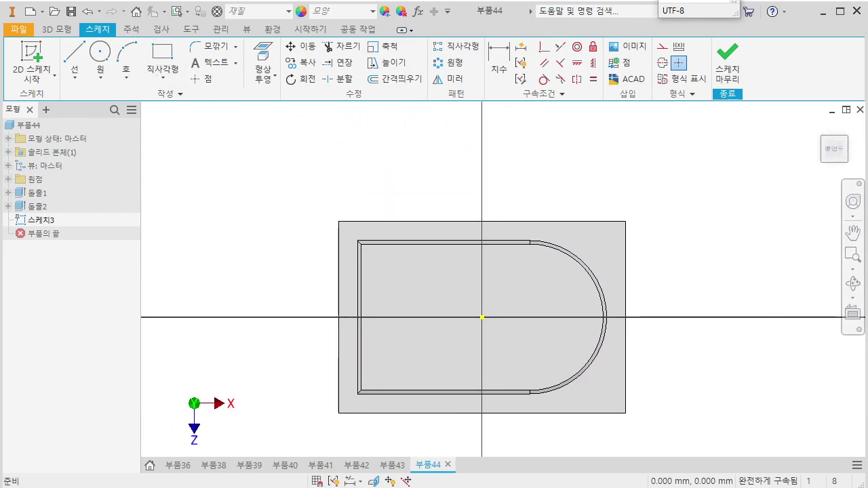
{"action": "key", "text": "alt+Tab"}
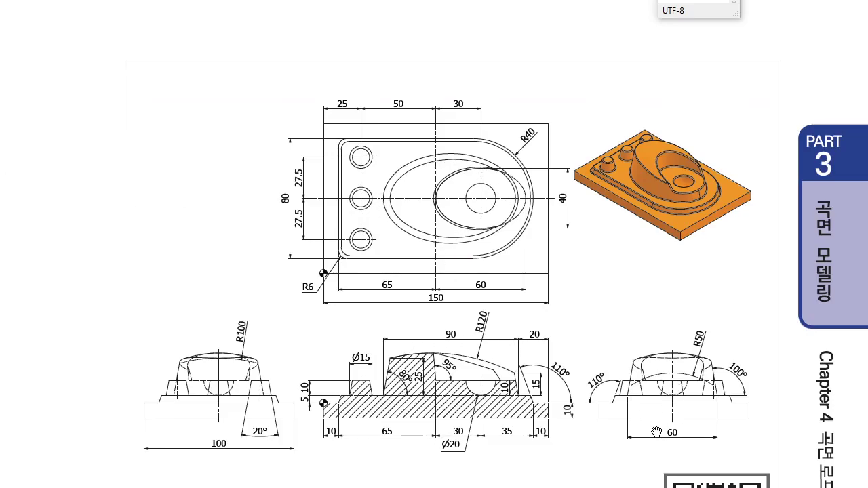
{"action": "key", "text": "alt+Tab"}
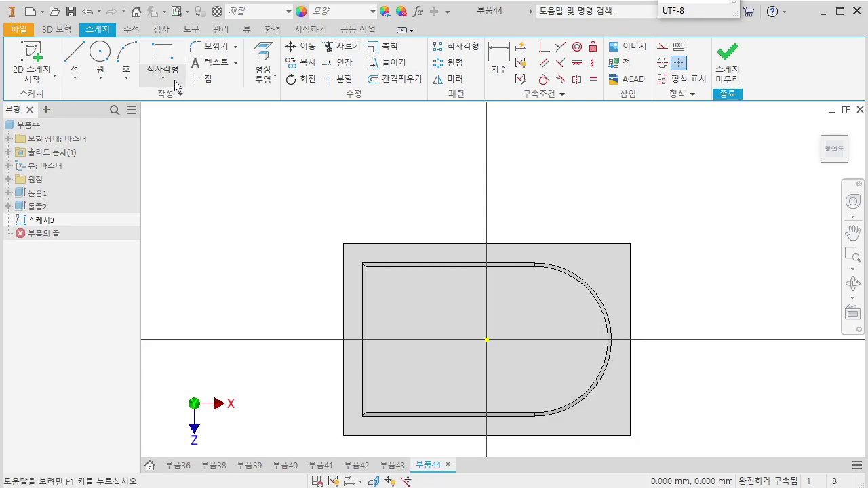
Draw an ellipse with a half-length of about 37.5 mm, centred right of the origin with its long axis horizontal
{"action": "left_click", "coordinate": [100, 77]}
{"action": "left_click", "coordinate": [115, 155]}
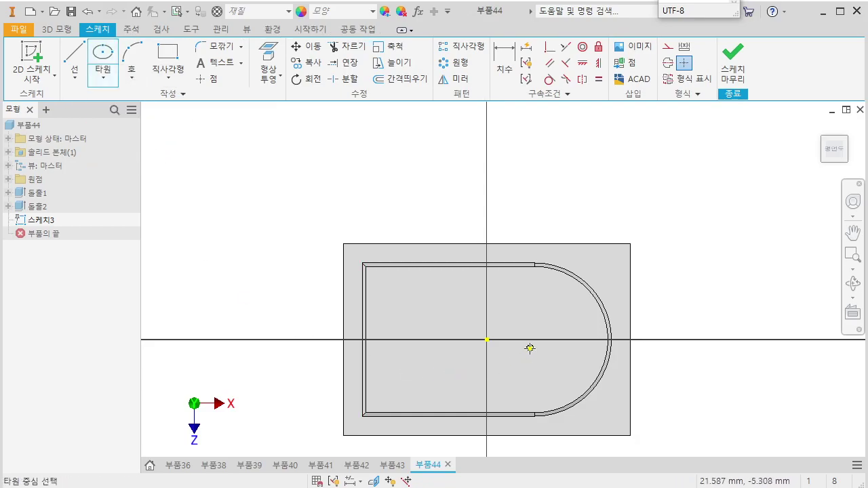
{"action": "left_click", "coordinate": [526, 339]}
{"action": "left_click", "coordinate": [454, 340]}
{"action": "left_click", "coordinate": [461, 353]}
Dimension the ellipse's horizontal half-axis as 45 mm
{"action": "mouse_move", "coordinate": [460, 355]}
{"action": "middle_mouse_down"}
{"action": "mouse_move", "coordinate": [484, 349]}
{"action": "mouse_move", "coordinate": [482, 390]}
{"action": "middle_mouse_up"}
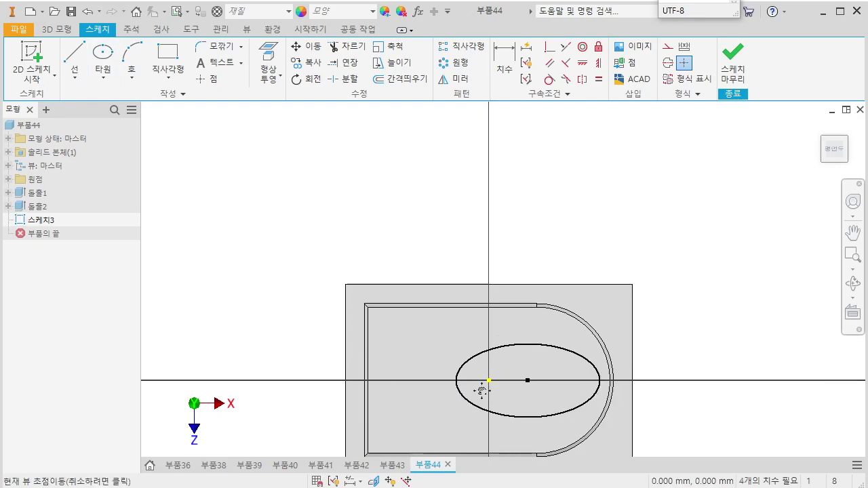
{"action": "key", "text": "d"}
{"action": "left_click", "coordinate": [499, 346]}
{"action": "left_click", "coordinate": [500, 330]}
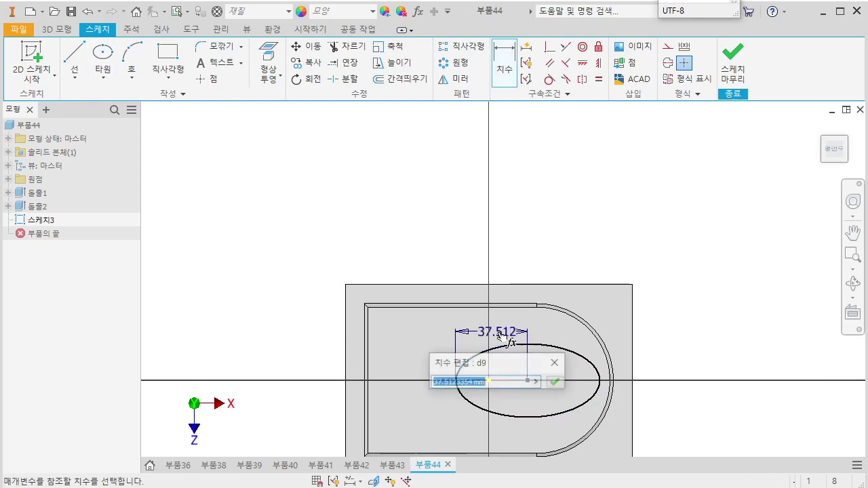
{"action": "type", "text": "45"}
{"action": "key", "text": "Return"}
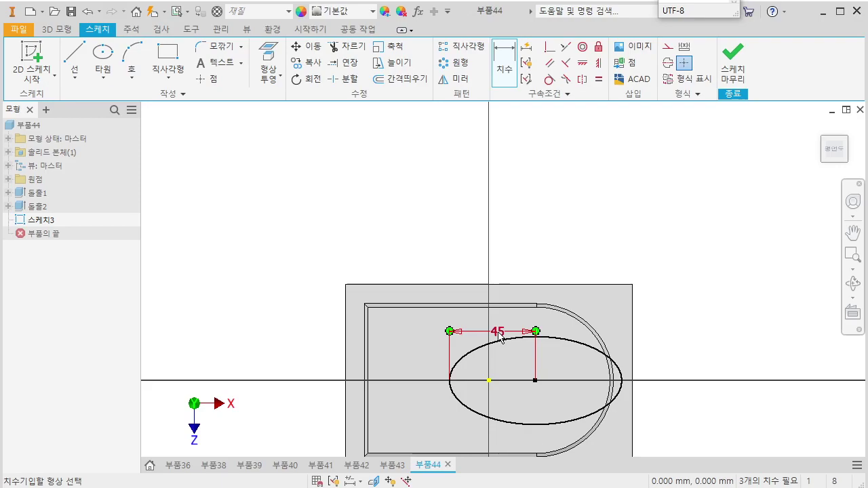
Dimension the ellipse's vertical half-axis as 30 mm
{"action": "left_click", "coordinate": [581, 350]}
{"action": "left_click", "coordinate": [668, 350]}
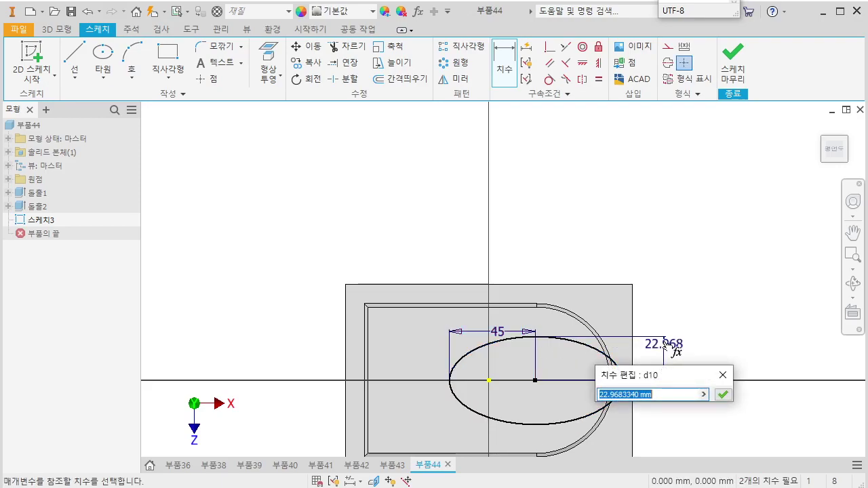
{"action": "type", "text": "30"}
{"action": "key", "text": "Return"}
Constrain the ellipse's centre horizontally to the sketch origin and move the ellipse closer to the origin
{"action": "left_click", "coordinate": [582, 63]}
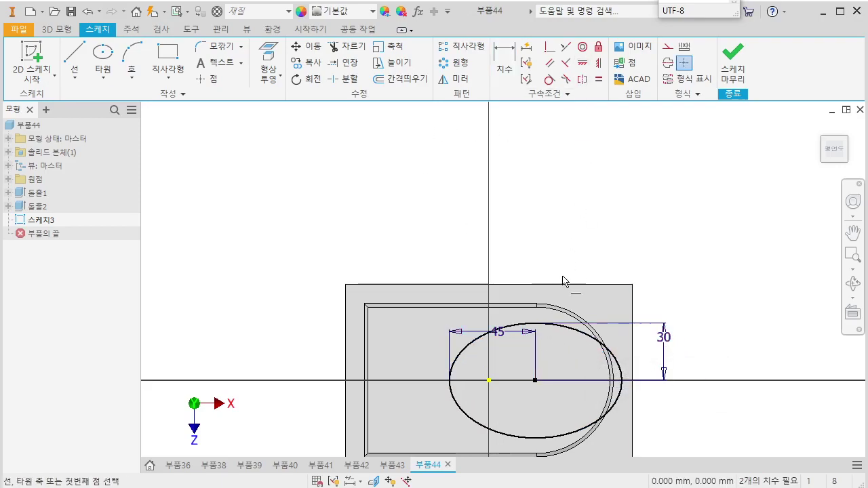
{"action": "left_click", "coordinate": [536, 381]}
{"action": "left_click", "coordinate": [489, 381]}
{"action": "left_click_drag", "start_coordinate": [535, 383], "coordinate": [514, 380]}
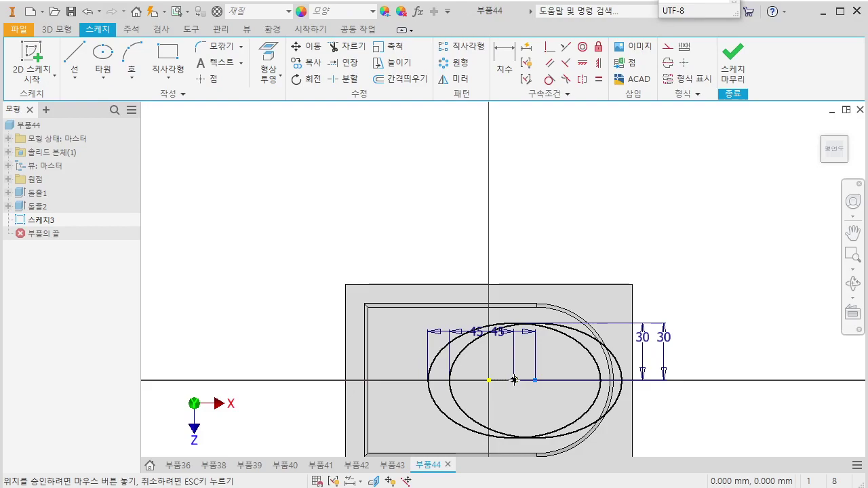
{"action": "left_click_drag", "start_coordinate": [514, 381], "coordinate": [515, 381]}
{"action": "scroll", "coordinate": [655, 384], "scroll_direction": "up", "scroll_amount": 3}
{"action": "key", "text": "d"}
{"action": "left_click", "coordinate": [607, 369]}
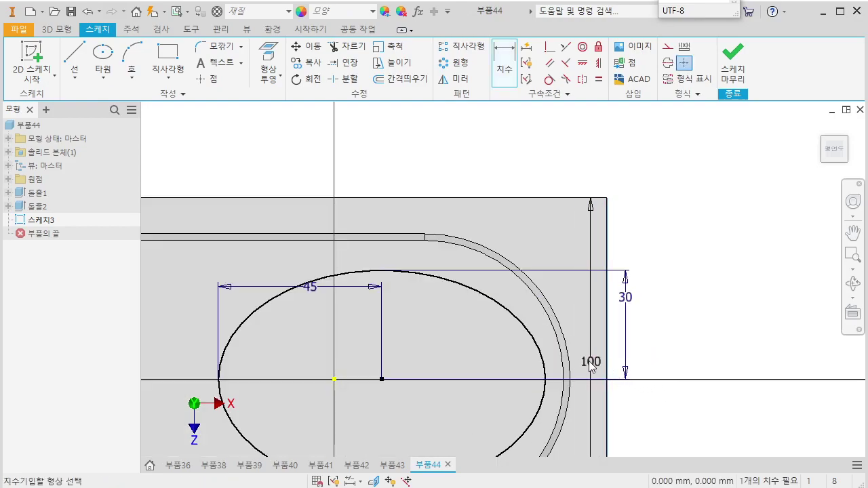
{"action": "key", "text": "Escape"}
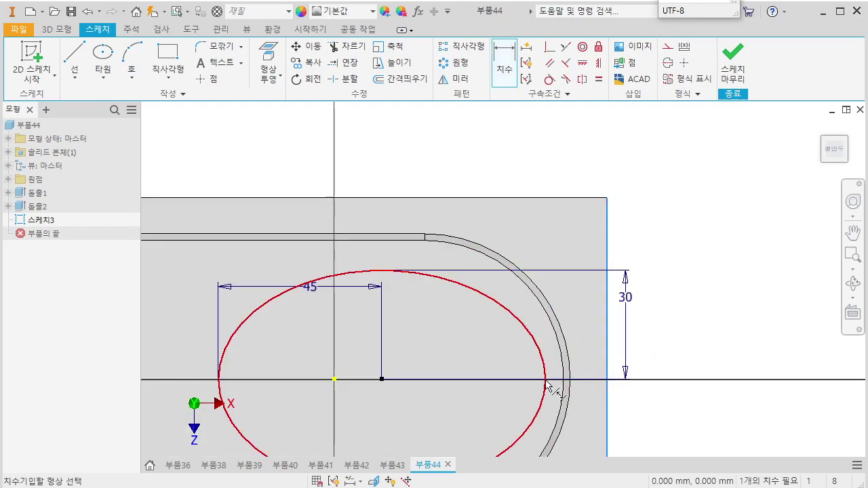
Draw a horizontal line from the block's right edge to the rightmost point of the ellipse
{"action": "left_click", "coordinate": [74, 53]}
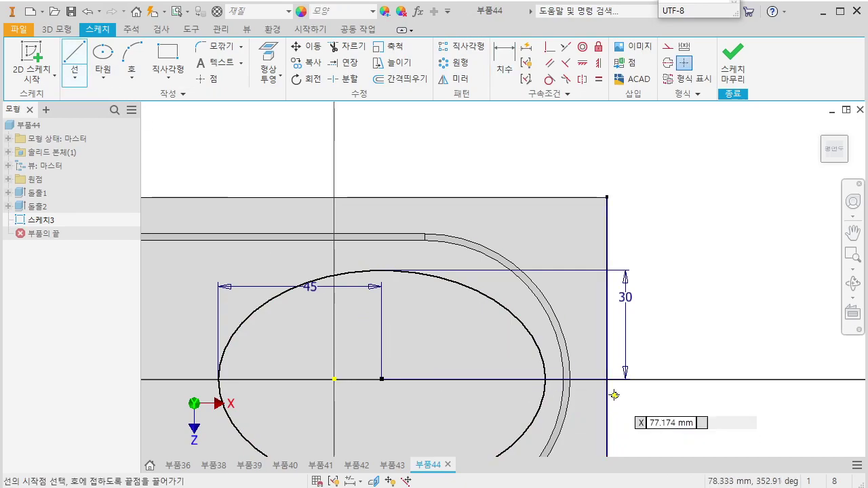
{"action": "left_click", "coordinate": [607, 380]}
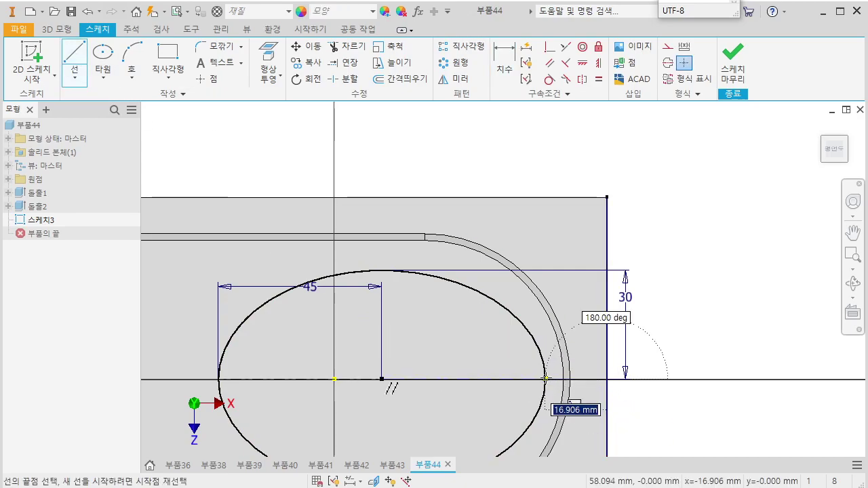
{"action": "key", "text": "Escape"}
Dimension the line between the ellipse and the block's right edge as 20 mm
{"action": "scroll", "coordinate": [608, 383], "scroll_direction": "up", "scroll_amount": 3}
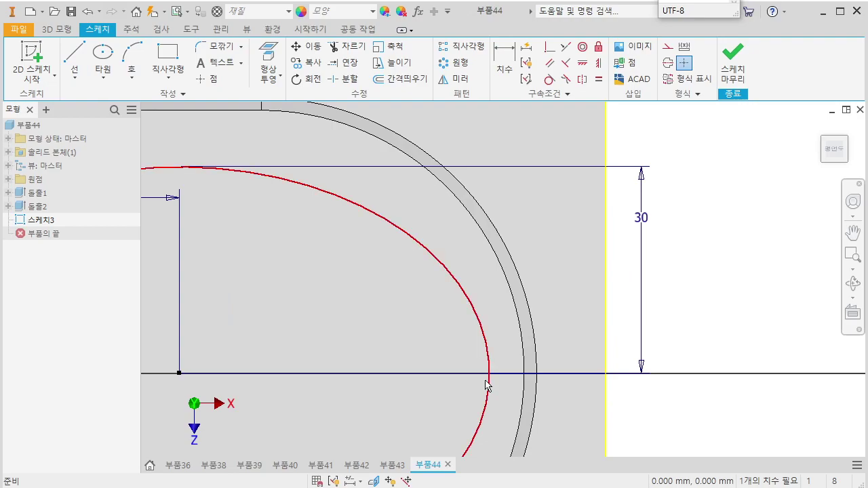
{"action": "key", "text": "d"}
{"action": "left_click", "coordinate": [564, 380]}
{"action": "left_click", "coordinate": [574, 341]}
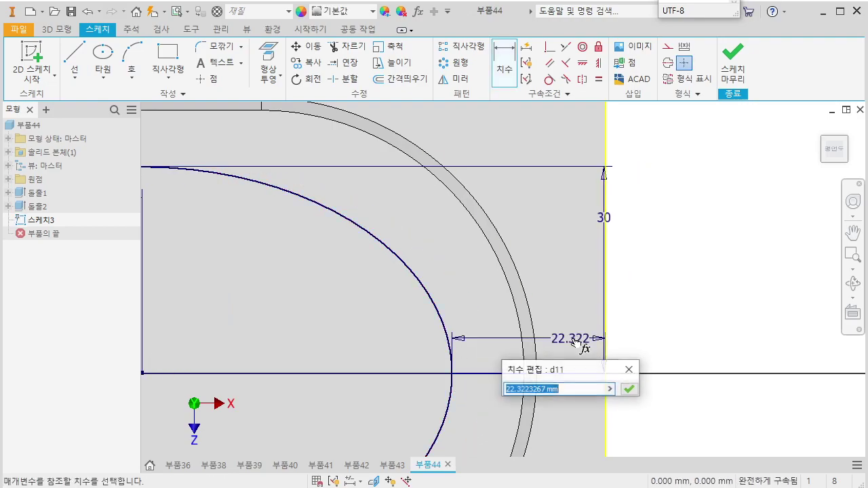
{"action": "type", "text": "20"}
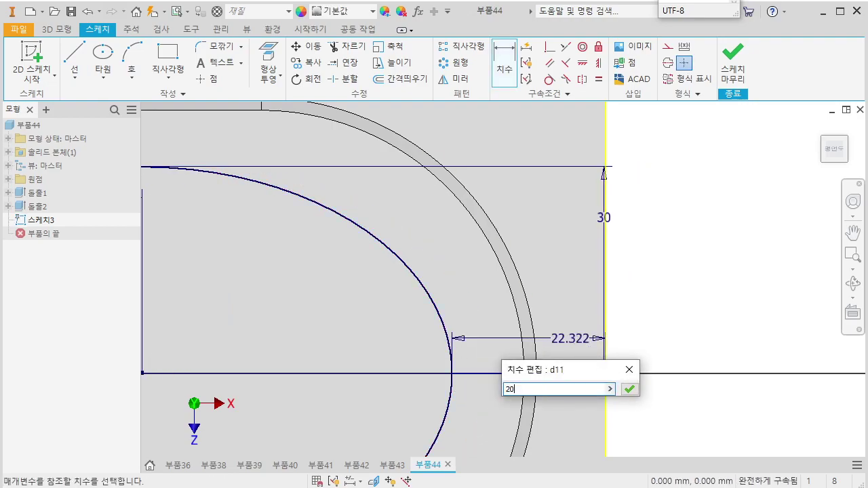
{"action": "key", "text": "Return"}
{"action": "scroll", "coordinate": [577, 348], "scroll_direction": "down", "scroll_amount": 3}
{"action": "key", "text": "Escape"}
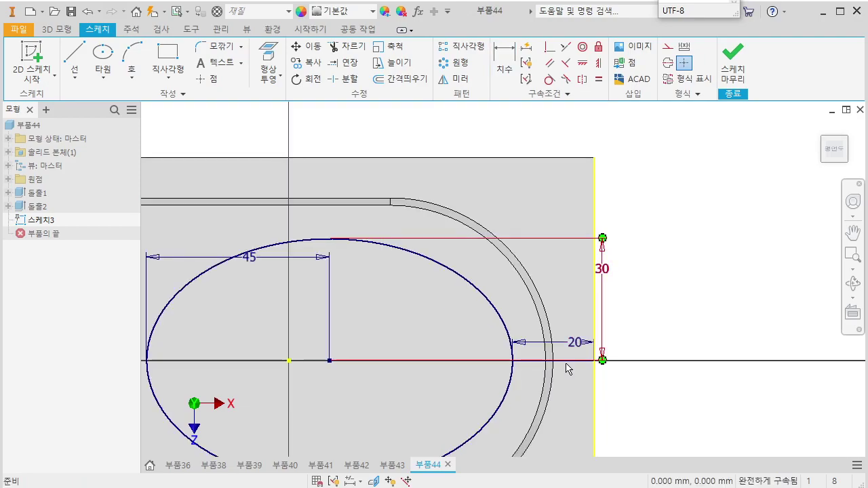
Move the 30 mm dimension inside the ellipse and convert the 20 mm connecting line to construction
{"action": "left_click_drag", "start_coordinate": [605, 273], "coordinate": [458, 354]}
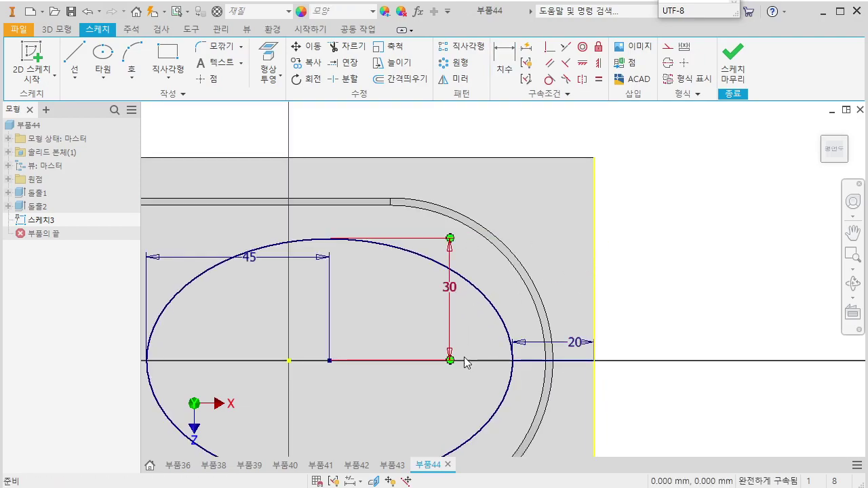
{"action": "left_click", "coordinate": [562, 360]}
{"action": "left_click", "coordinate": [668, 46]}
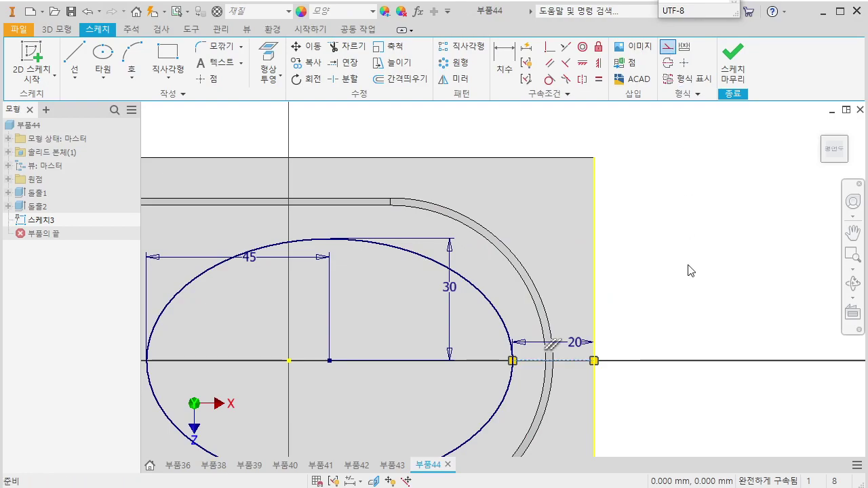
Extrude the ellipse profile 30 mm upward with a -10 degree taper to form the boss
{"action": "middle_click_drag", "start_coordinate": [676, 296], "coordinate": [686, 327]}
{"action": "mouse_move", "coordinate": [449, 304]}
{"action": "middle_mouse_down"}
{"action": "mouse_move", "coordinate": [566, 306]}
{"action": "mouse_move", "coordinate": [560, 285]}
{"action": "middle_mouse_up"}
{"action": "scroll", "coordinate": [564, 303], "scroll_direction": "down", "scroll_amount": 2}
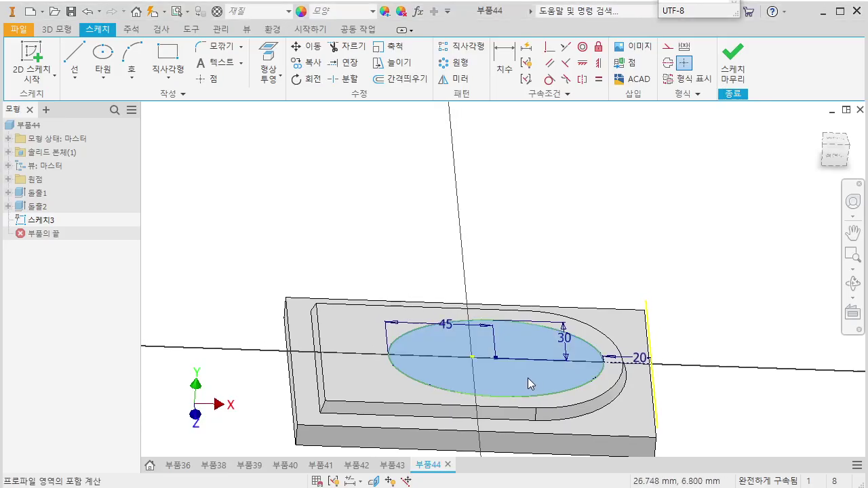
{"action": "type", "text": "e"}
{"action": "type", "text": "30"}
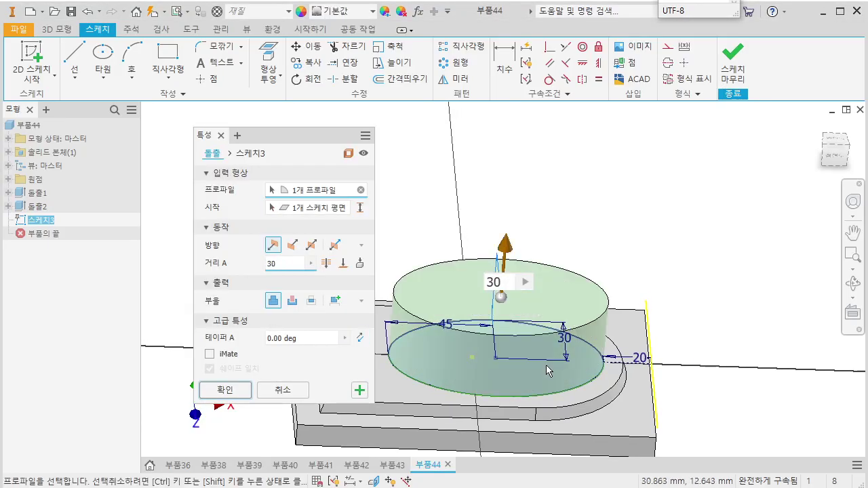
{"action": "left_click", "coordinate": [299, 337]}
{"action": "type", "text": "-10"}
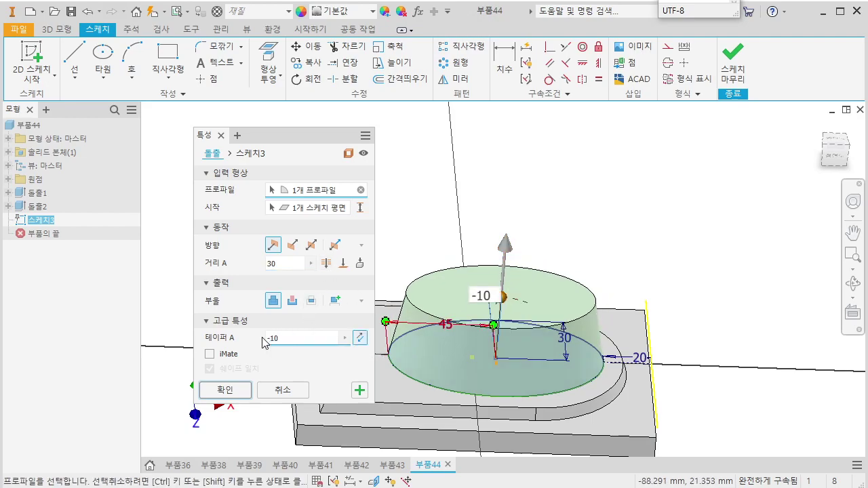
{"action": "key", "text": "Return"}
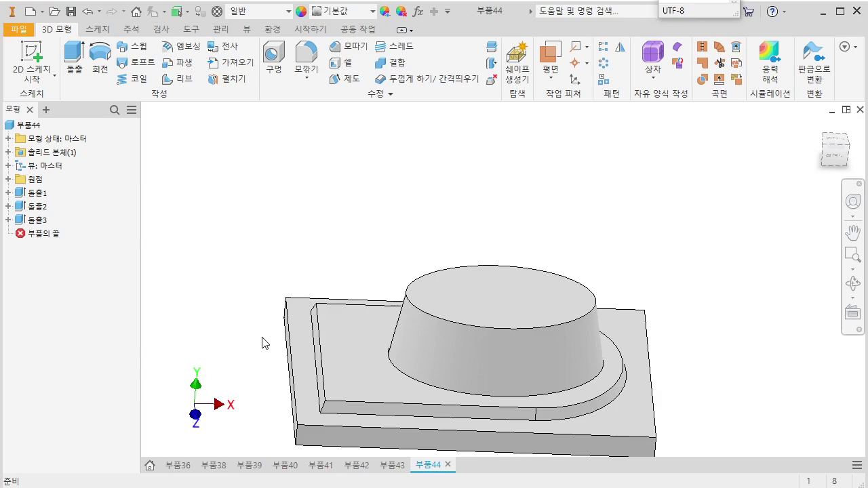
Sketch an ellipse on the boss's top face, centred to the right of the origin with its leftmost axis point on the origin
{"action": "left_click", "coordinate": [512, 309]}
{"action": "key", "text": "s"}
{"action": "middle_click_drag", "start_coordinate": [591, 314], "coordinate": [573, 321]}
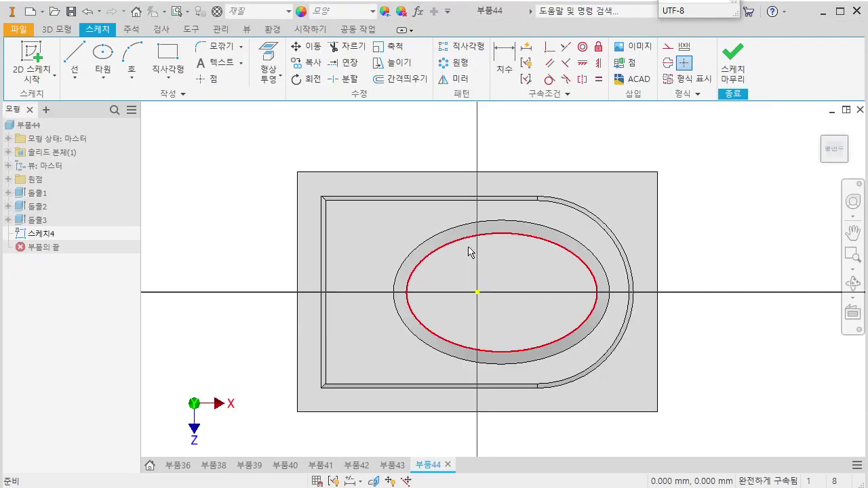
{"action": "left_click", "coordinate": [103, 59]}
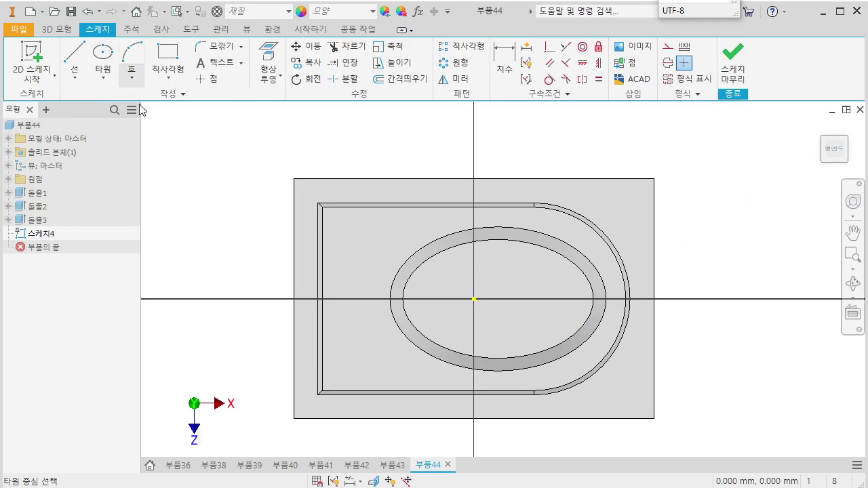
{"action": "left_click", "coordinate": [545, 299]}
{"action": "left_click", "coordinate": [475, 298]}
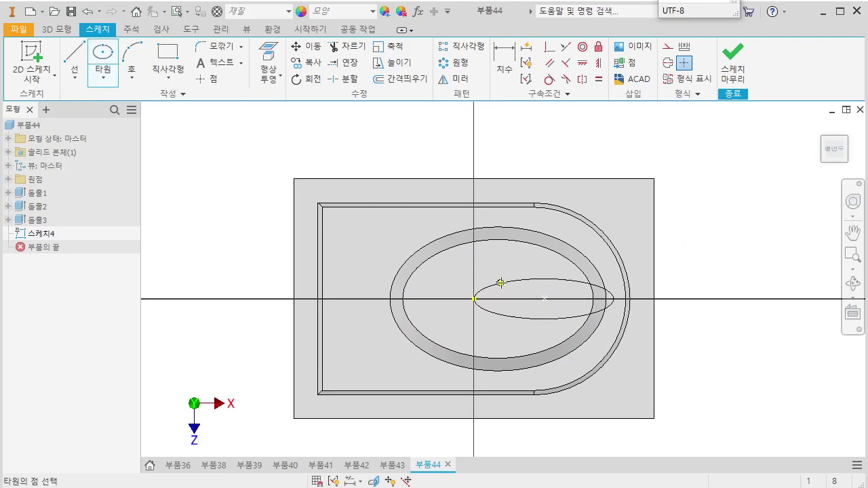
{"action": "left_click", "coordinate": [523, 262]}
{"action": "key", "text": "Escape"}
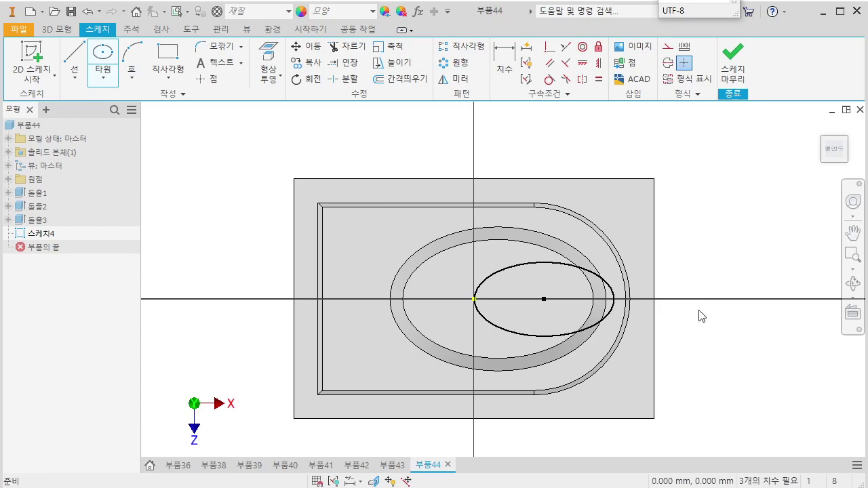
Constrain the new ellipse's centre horizontally to the sketch origin
{"action": "left_click", "coordinate": [582, 63]}
{"action": "left_click", "coordinate": [544, 299]}
{"action": "left_click", "coordinate": [475, 299]}
{"action": "key", "text": "Escape"}
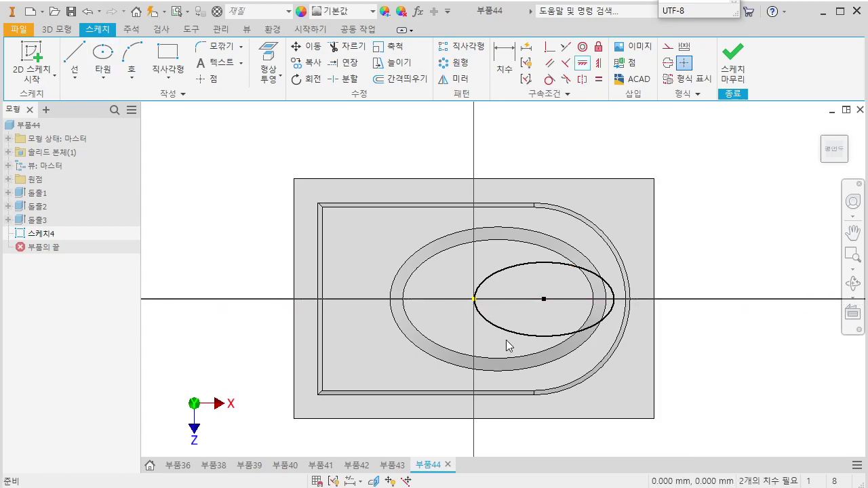
Dimension the ellipse's horizontal half-axis as 30 mm
{"action": "middle_click_drag", "start_coordinate": [510, 337], "coordinate": [506, 351]}
{"action": "key", "text": "d"}
{"action": "left_click", "coordinate": [506, 277]}
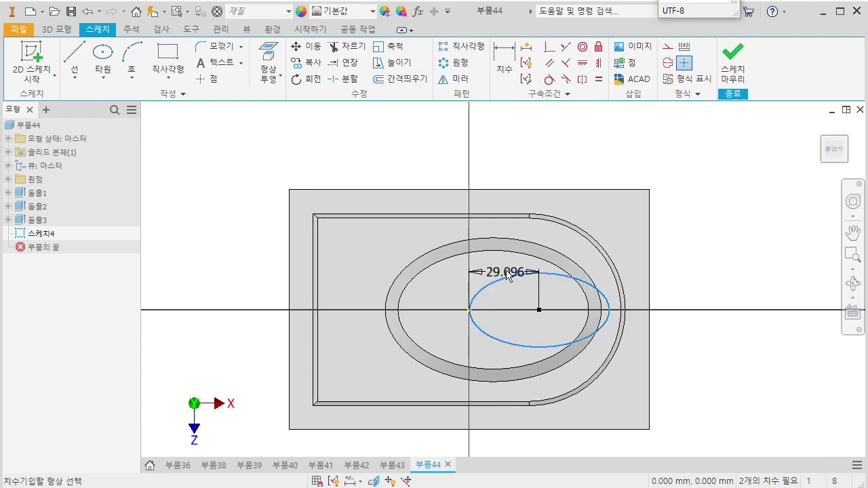
{"action": "left_click", "coordinate": [506, 270]}
{"action": "type", "text": "30"}
{"action": "key", "text": "Return"}
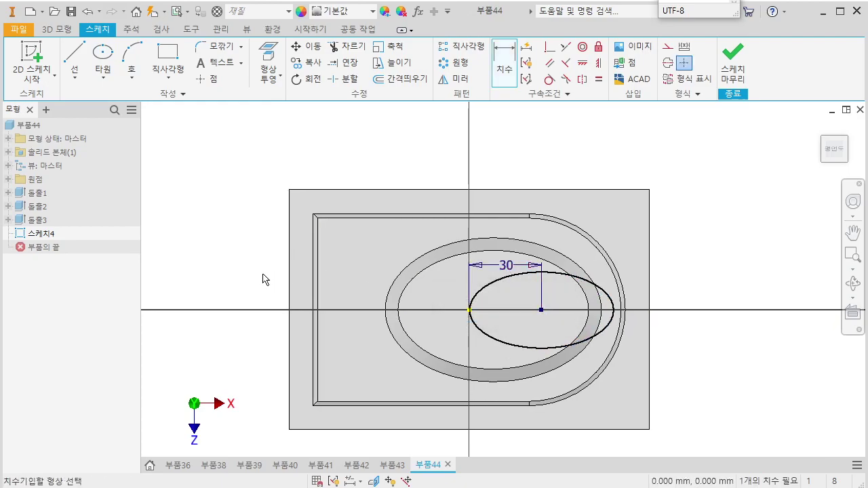
Dimension the ellipse's vertical half-axis as 20 mm
{"action": "left_click", "coordinate": [585, 283]}
{"action": "left_click", "coordinate": [646, 285]}
{"action": "type", "text": "20"}
{"action": "key", "text": "Return"}
Finish the sketch and extrude-cut the new ellipse 20 mm down into the elliptical boss
{"action": "middle_click_drag", "start_coordinate": [584, 354], "coordinate": [590, 285], "text": "shift"}
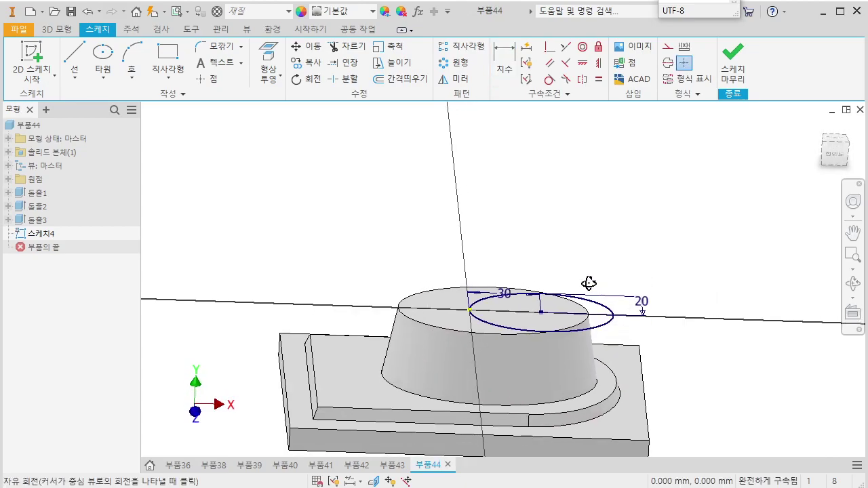
{"action": "left_click", "coordinate": [729, 71]}
{"action": "left_click", "coordinate": [733, 68]}
{"action": "double_click", "coordinate": [38, 220]}
{"action": "key", "text": "Escape"}
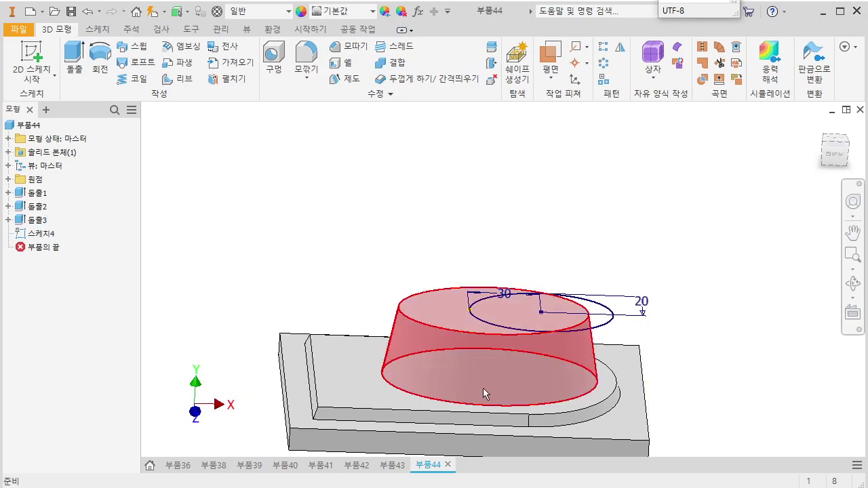
{"action": "key", "text": "e"}
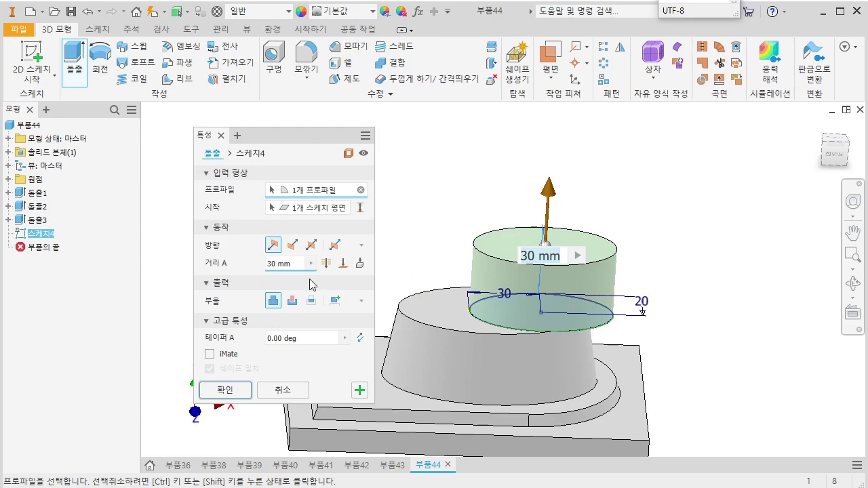
{"action": "left_click", "coordinate": [292, 300]}
{"action": "type", "text": "20"}
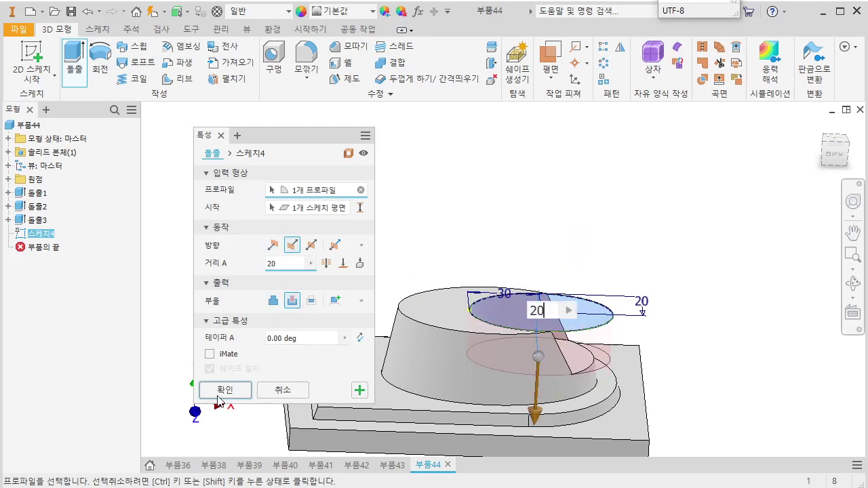
{"action": "left_click", "coordinate": [243, 390]}
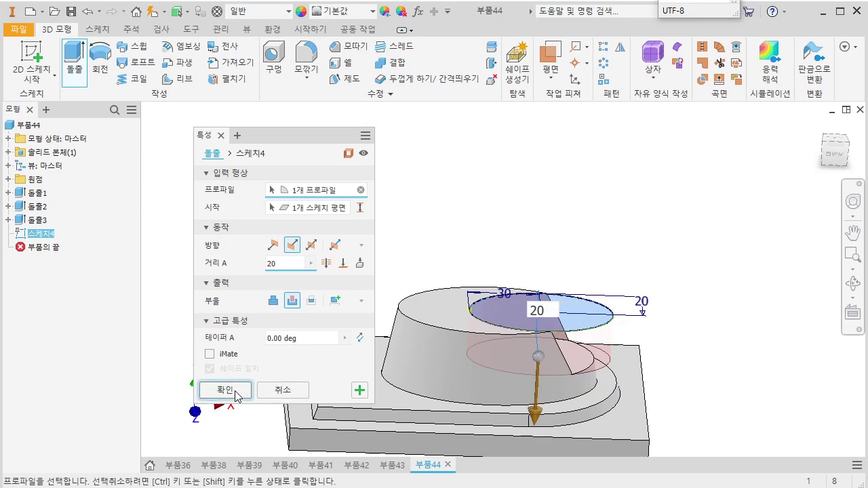
Draft the elliptical pocket's side wall by 5 degrees, using the pocket floor as the fixed plane
{"action": "middle_click_drag", "start_coordinate": [511, 378], "coordinate": [477, 397], "text": "shift"}
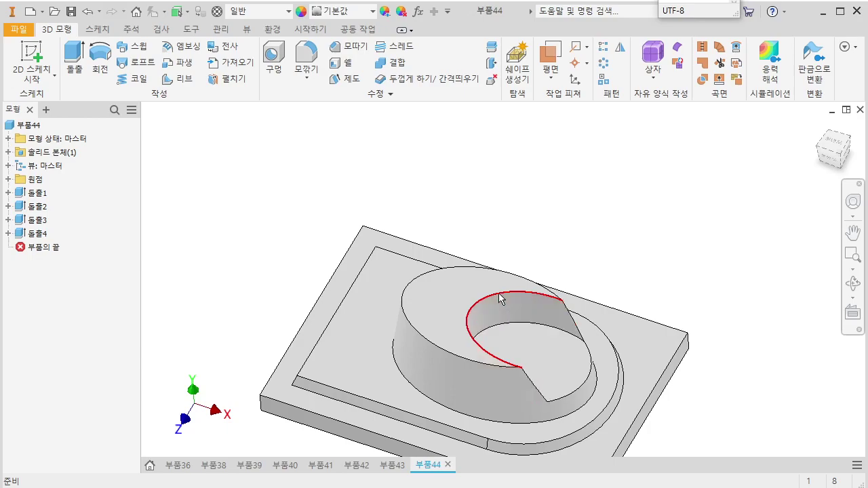
{"action": "left_click", "coordinate": [345, 78]}
{"action": "left_click", "coordinate": [541, 349]}
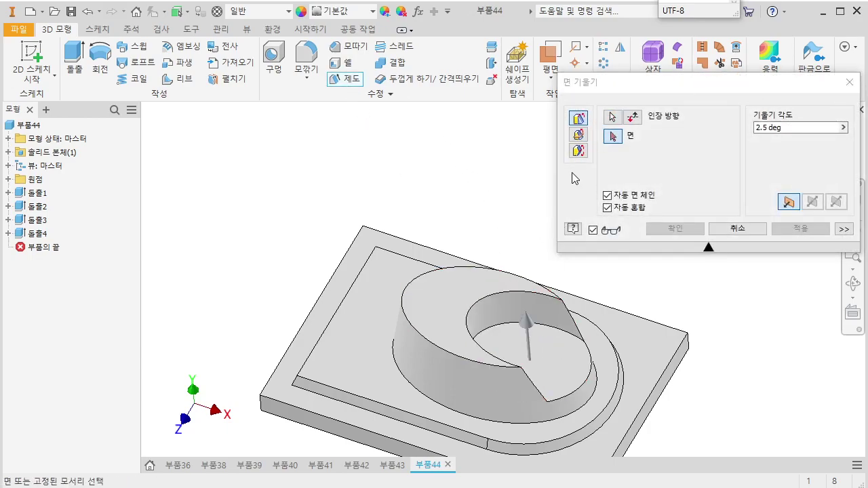
{"action": "left_click", "coordinate": [578, 135]}
{"action": "left_click", "coordinate": [548, 363]}
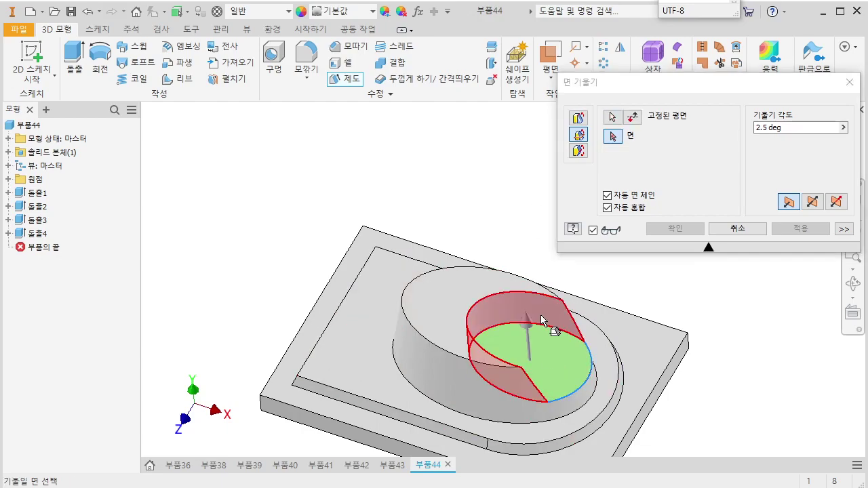
{"action": "left_click", "coordinate": [567, 316]}
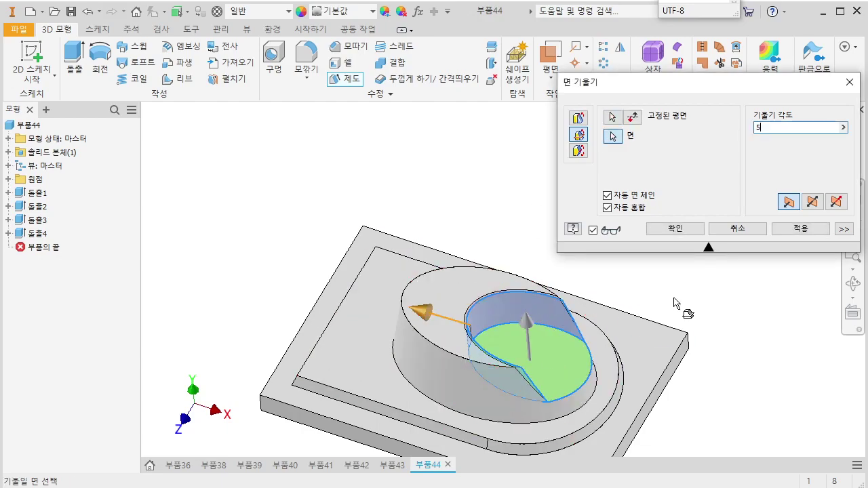
{"action": "key", "text": "Return"}
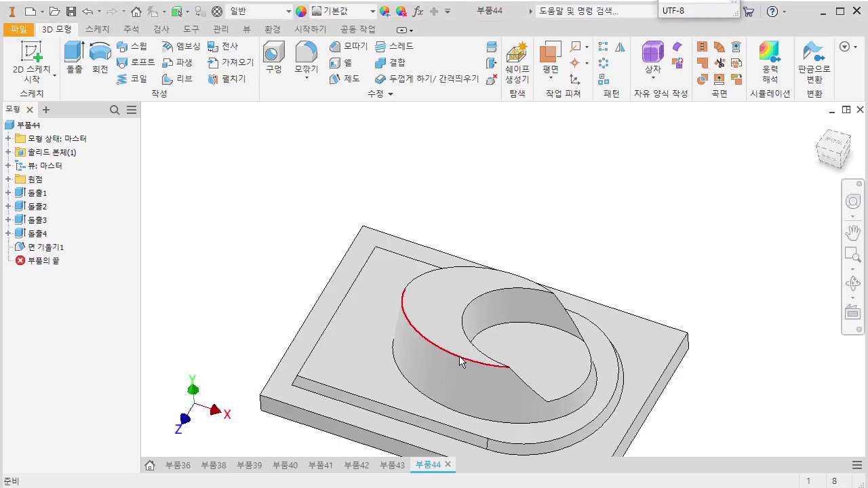
Start a sketch on the XY origin plane with the part shown sliced through that plane
{"action": "left_click", "coordinate": [9, 180]}
{"action": "left_click", "coordinate": [42, 221]}
{"action": "key", "text": "s"}
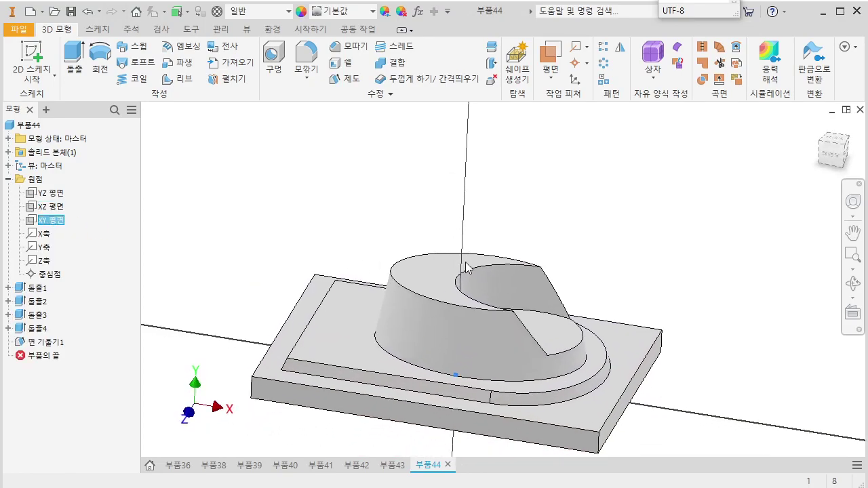
{"action": "middle_click_drag", "start_coordinate": [637, 300], "coordinate": [637, 299]}
{"action": "scroll", "coordinate": [631, 306], "scroll_direction": "up", "scroll_amount": 3}
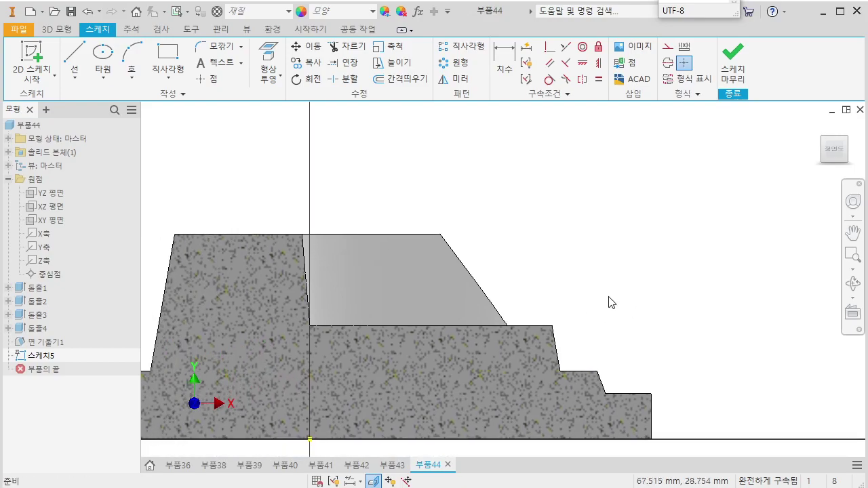
Draw a 20 mm diameter circle centred on the projected pocket floor line
{"action": "left_click", "coordinate": [102, 77]}
{"action": "key", "text": "c"}
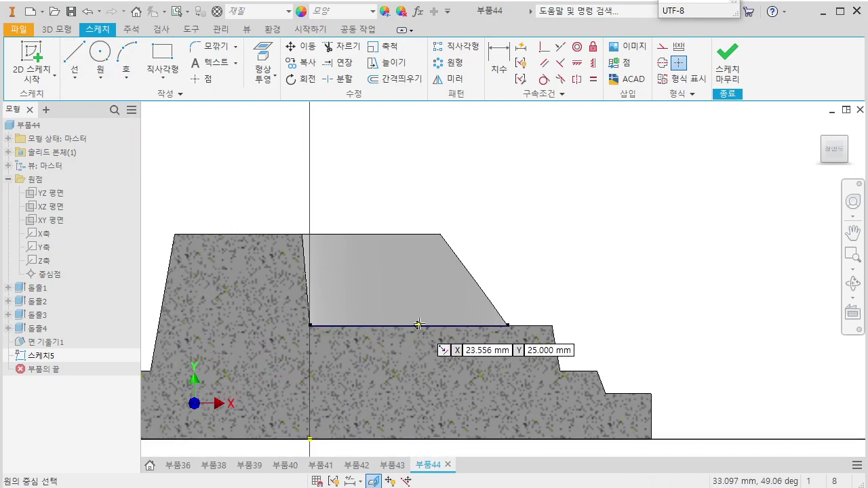
{"action": "left_click", "coordinate": [464, 326]}
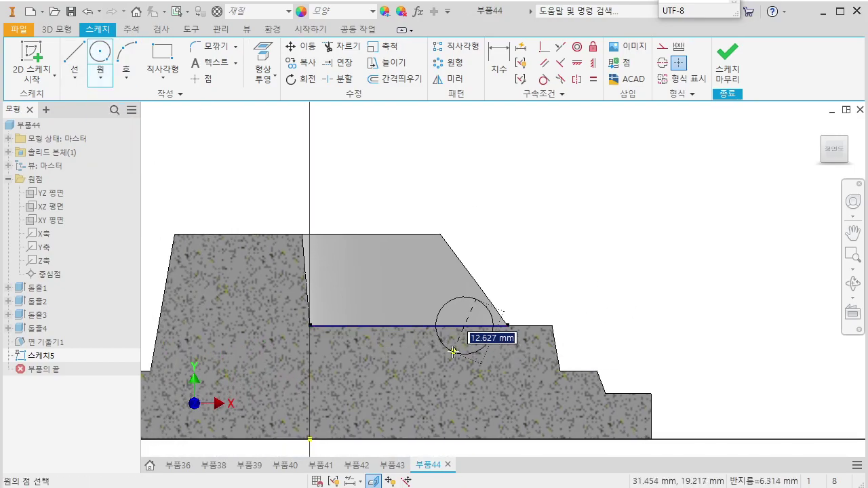
{"action": "type", "text": "20"}
{"action": "key", "text": "Return"}
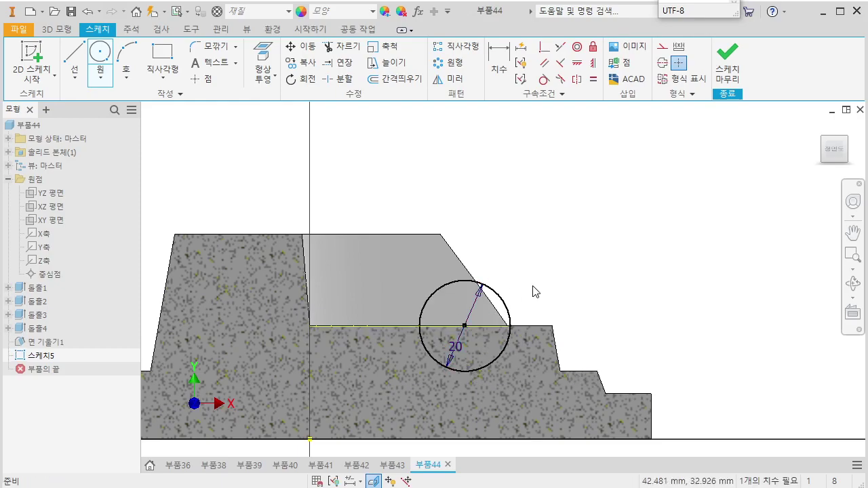
Project the rounded pad's slanted end edge and dimension the circle's centre 35 mm horizontally from that edge's lower end
{"action": "middle_click_drag", "start_coordinate": [560, 290], "coordinate": [573, 291]}
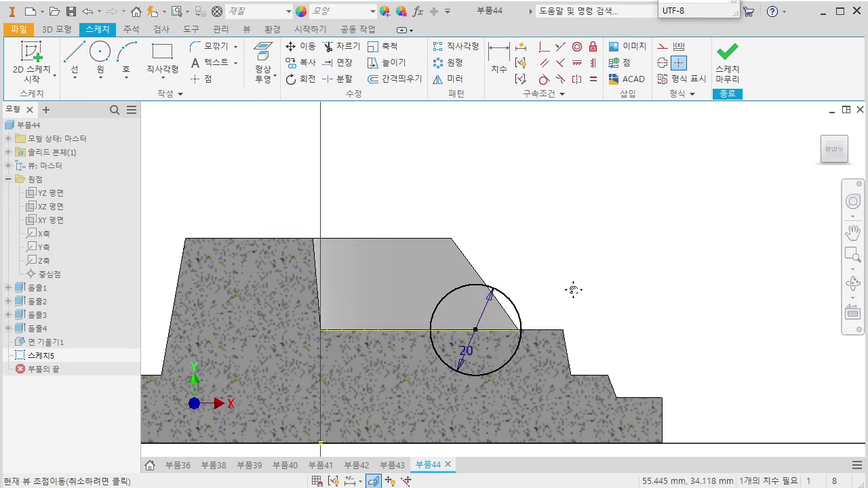
{"action": "middle_click_drag", "start_coordinate": [633, 350], "coordinate": [628, 300]}
{"action": "left_click", "coordinate": [272, 61]}
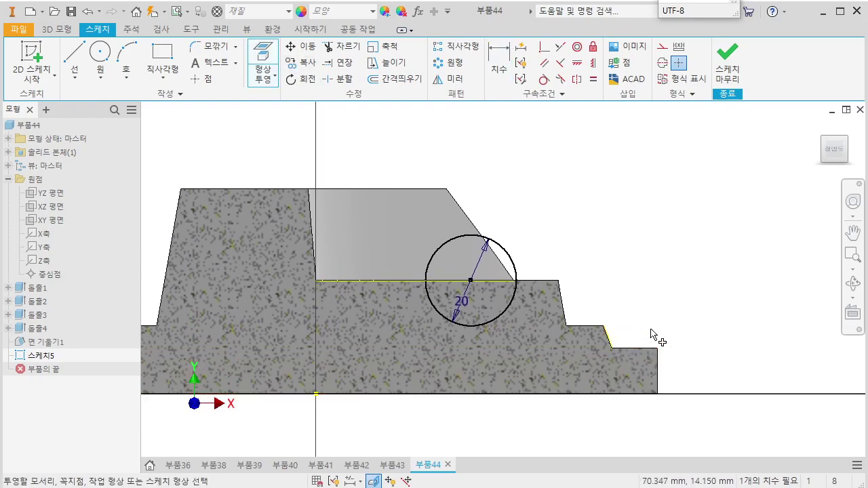
{"action": "key", "text": "d"}
{"action": "left_click", "coordinate": [470, 279]}
{"action": "left_click", "coordinate": [528, 210]}
{"action": "type", "text": "35"}
{"action": "key", "text": "Return"}
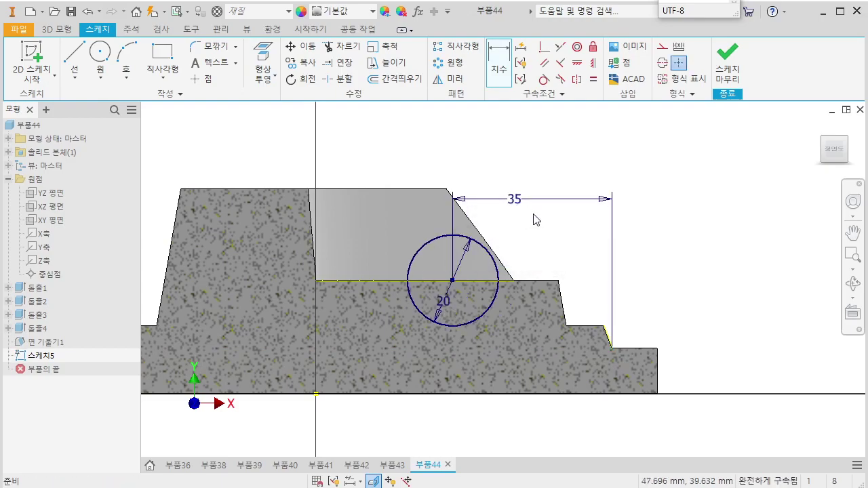
Cut a spherical recess by revolving the lower half of the circle a full turn around the pocket floor line
{"action": "key", "text": "r"}
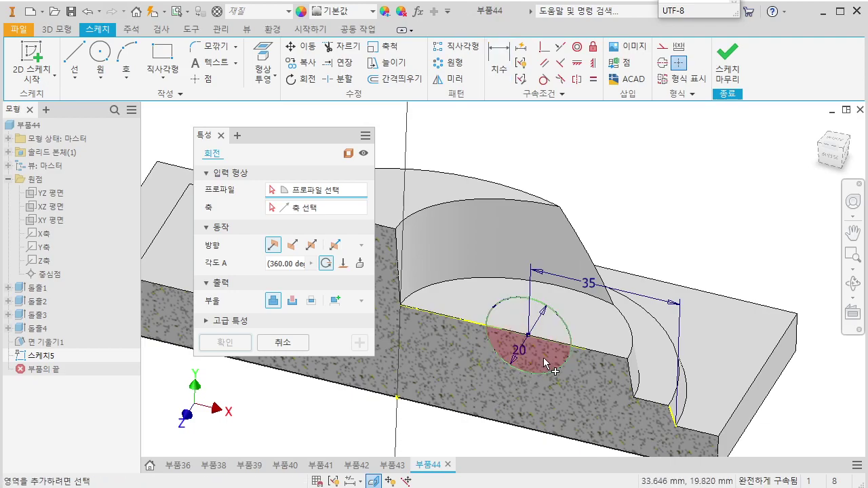
{"action": "left_click", "coordinate": [547, 364]}
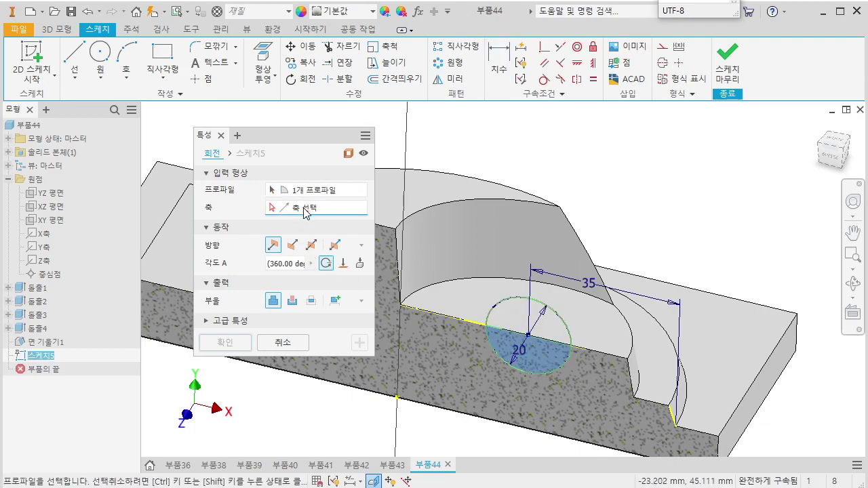
{"action": "left_click", "coordinate": [475, 323]}
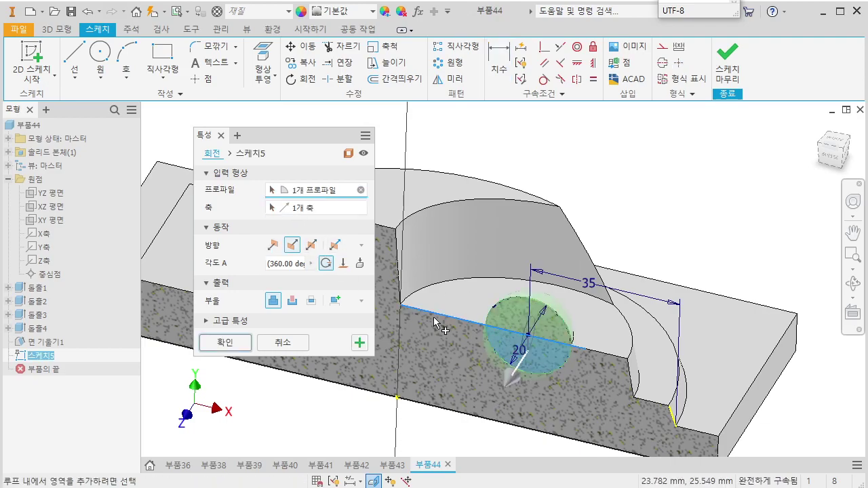
{"action": "left_click", "coordinate": [293, 302]}
{"action": "left_click", "coordinate": [225, 343]}
Start a sketch on the rounded pad's upper face and draw a vertical line about 42 mm long near its straight end
{"action": "middle_click_drag", "start_coordinate": [285, 302], "coordinate": [409, 282], "text": "shift"}
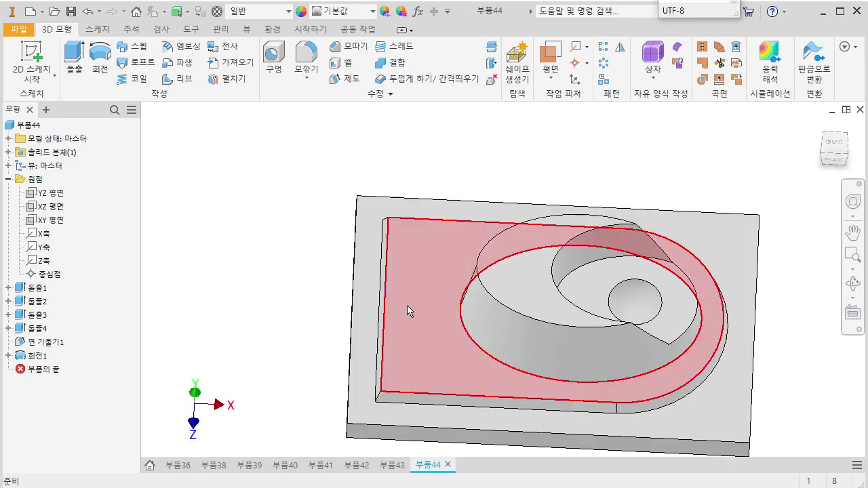
{"action": "left_click", "coordinate": [406, 305]}
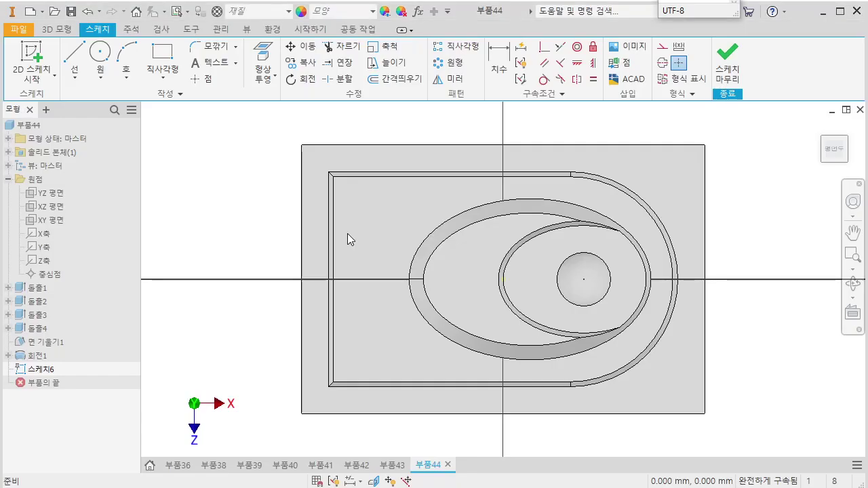
{"action": "left_click", "coordinate": [75, 59]}
{"action": "left_click", "coordinate": [377, 229]}
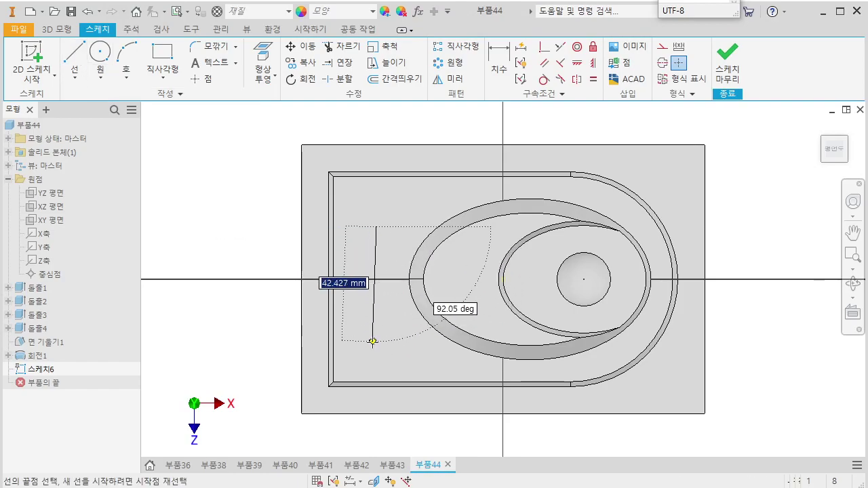
{"action": "double_click", "coordinate": [377, 343]}
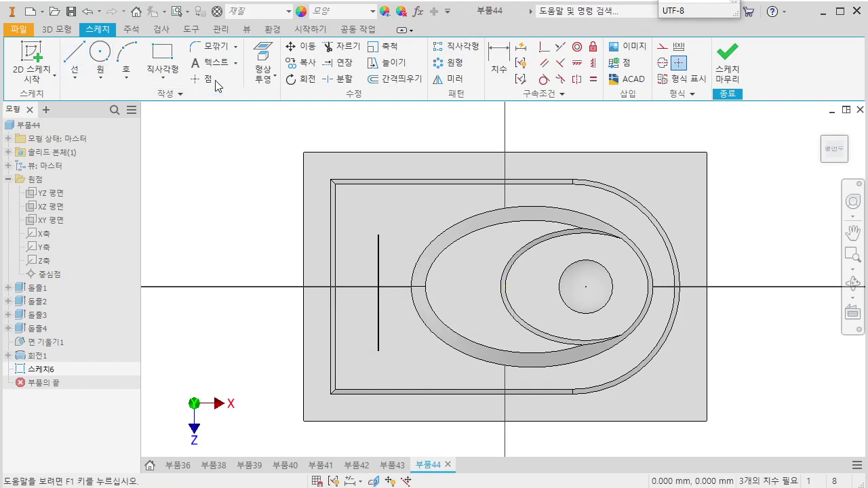
Draw three circles centred on the vertical line's upper endpoint, midpoint and lower endpoint
{"action": "left_click", "coordinate": [100, 52]}
{"action": "left_click", "coordinate": [379, 234]}
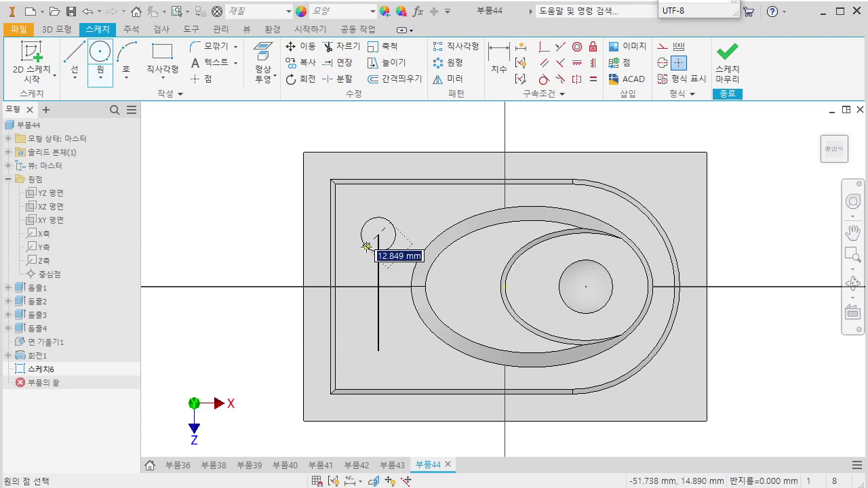
{"action": "left_click", "coordinate": [379, 292]}
{"action": "left_click", "coordinate": [358, 292]}
{"action": "left_click", "coordinate": [379, 351]}
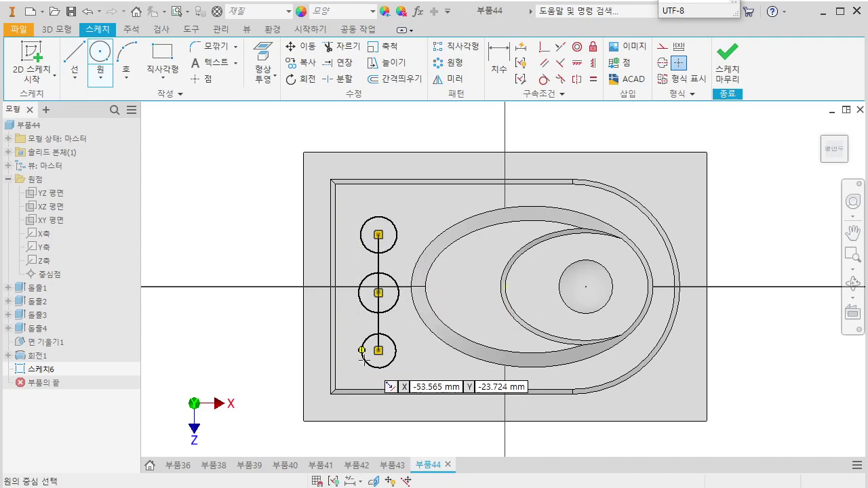
{"action": "left_click", "coordinate": [391, 363]}
{"action": "key", "text": "Escape"}
Constrain the three circles to equal size
{"action": "left_click", "coordinate": [593, 79]}
{"action": "left_click", "coordinate": [396, 238]}
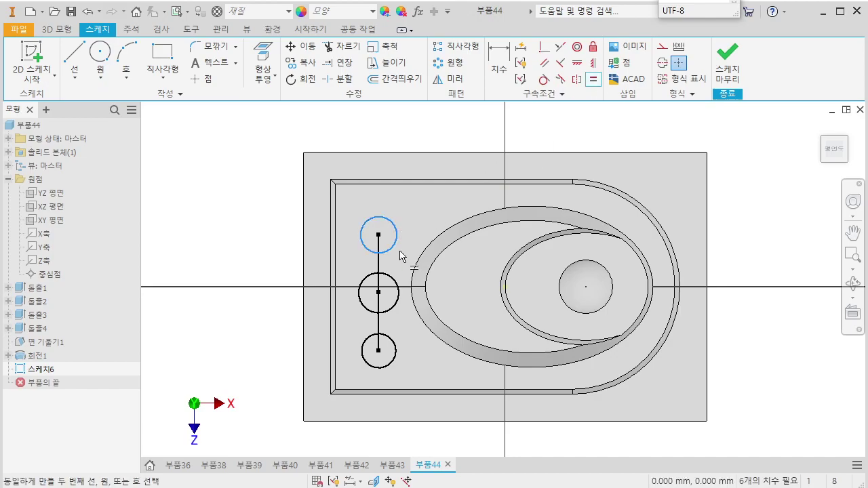
{"action": "left_click", "coordinate": [398, 298]}
{"action": "left_click", "coordinate": [395, 311]}
{"action": "left_click", "coordinate": [394, 344]}
Dimension the spacing between the middle and lower circle centres as 27.5 mm
{"action": "key", "text": "d"}
{"action": "left_click", "coordinate": [399, 348]}
{"action": "left_click", "coordinate": [379, 292]}
{"action": "left_click", "coordinate": [379, 351]}
{"action": "left_click", "coordinate": [278, 319]}
{"action": "type", "text": "27.5"}
{"action": "key", "text": "Return"}
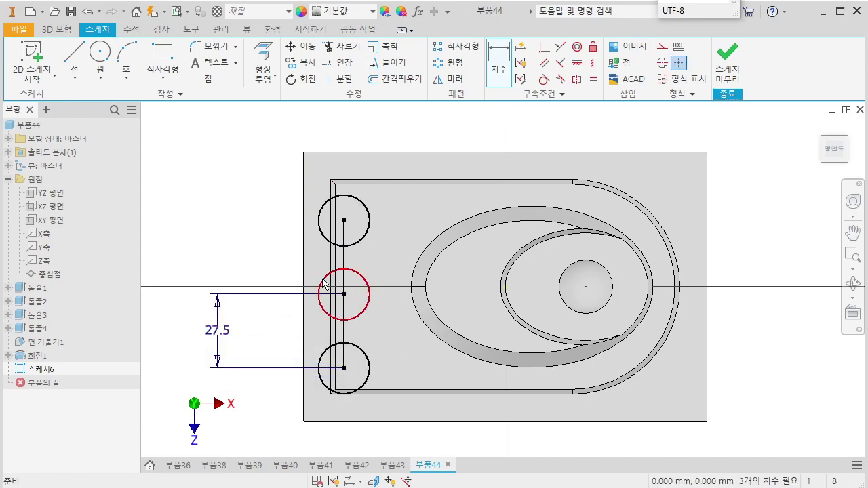
Make the line through the circles construction geometry and align its midpoint horizontally with the origin
{"action": "left_click", "coordinate": [348, 263]}
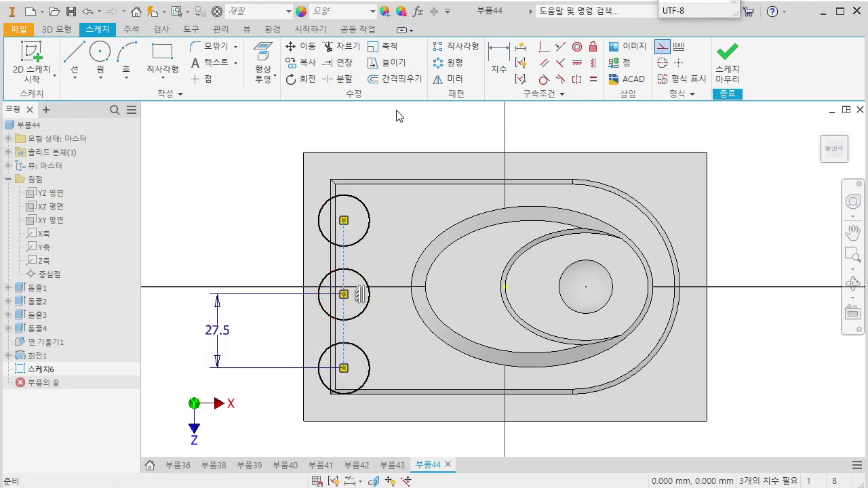
{"action": "left_click", "coordinate": [578, 62]}
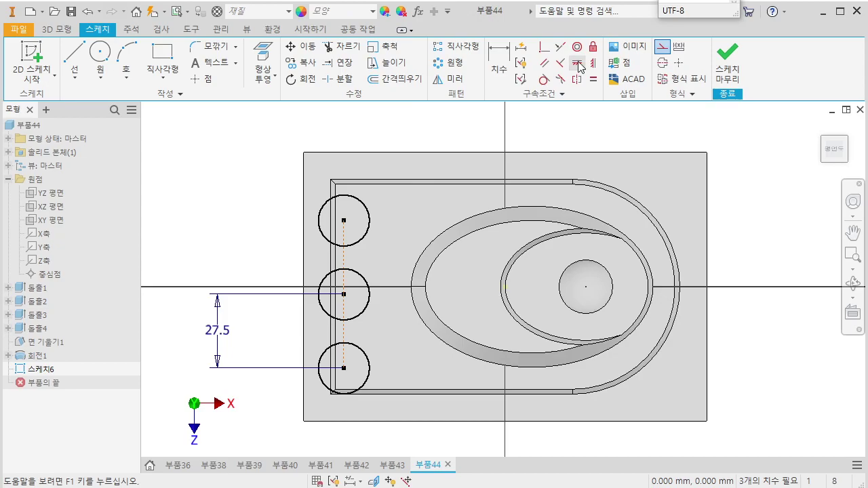
{"action": "left_click", "coordinate": [505, 287]}
{"action": "left_click", "coordinate": [344, 294]}
{"action": "key", "text": "Escape"}
{"action": "left_click_drag", "start_coordinate": [345, 251], "coordinate": [384, 256]}
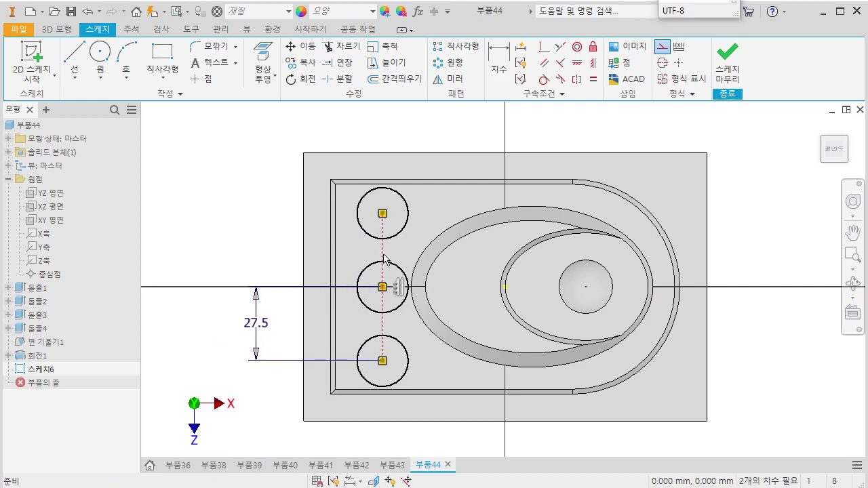
Dimension the lower circle's diameter as 15 mm
{"action": "key", "text": "d"}
{"action": "left_click", "coordinate": [409, 365]}
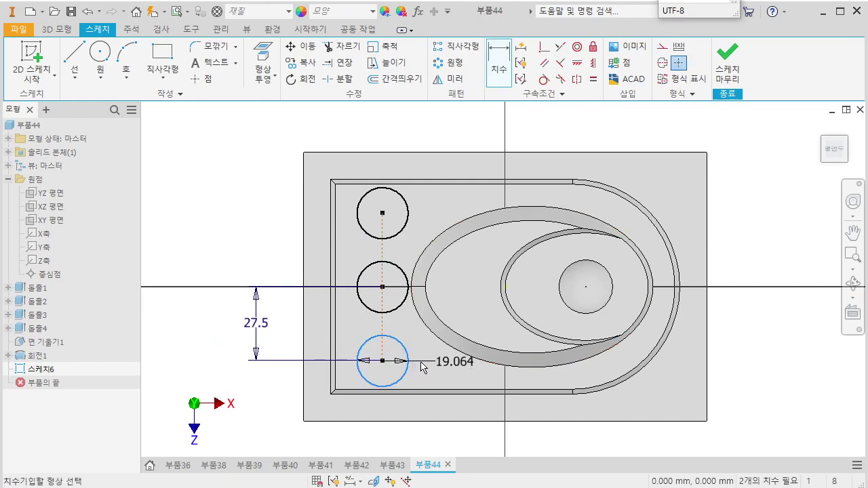
{"action": "left_click", "coordinate": [418, 367]}
{"action": "key", "text": "Return"}
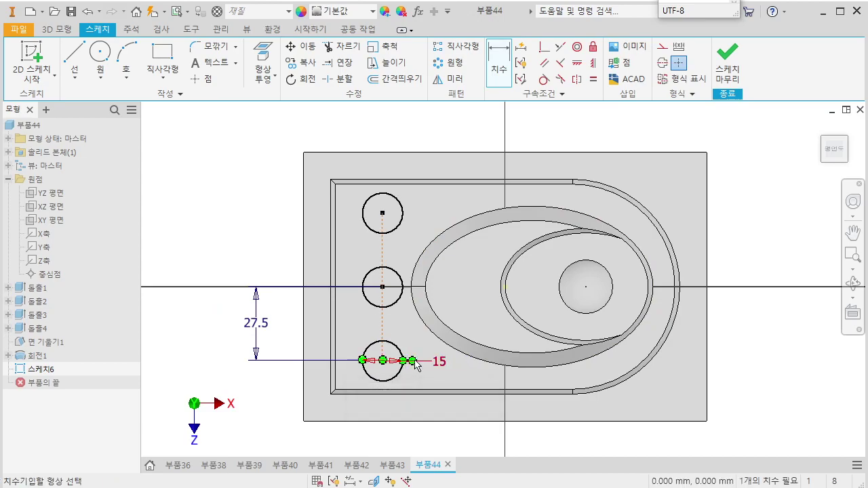
Set the distance from the base block's end edge near the circles to the construction line to 25 mm
{"action": "left_click", "coordinate": [383, 258]}
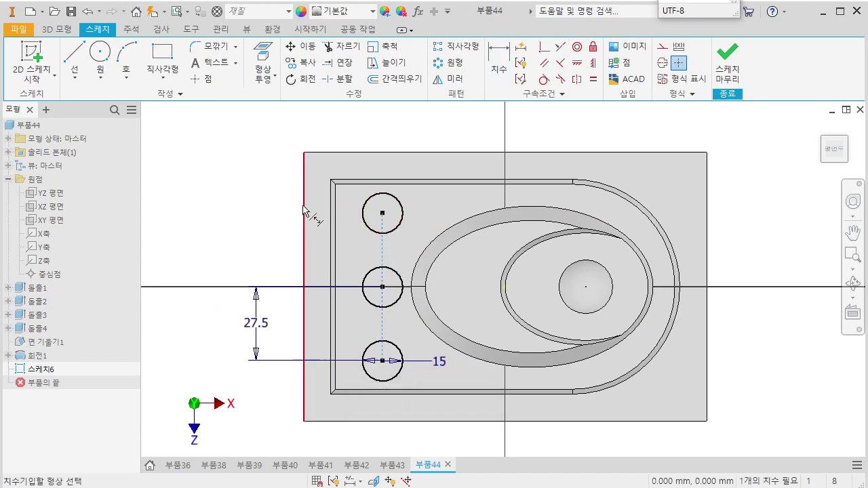
{"action": "left_click", "coordinate": [304, 173]}
{"action": "left_click", "coordinate": [363, 127]}
{"action": "type", "text": "25"}
{"action": "key", "text": "Return"}
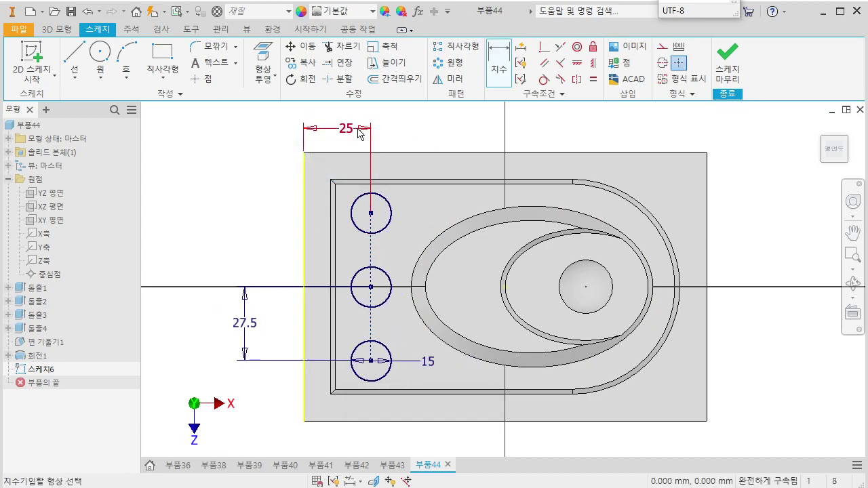
Extrude the three circles 10 mm upward with a negative taper so the posts narrow towards the top
{"action": "middle_click_drag", "start_coordinate": [366, 194], "coordinate": [361, 204]}
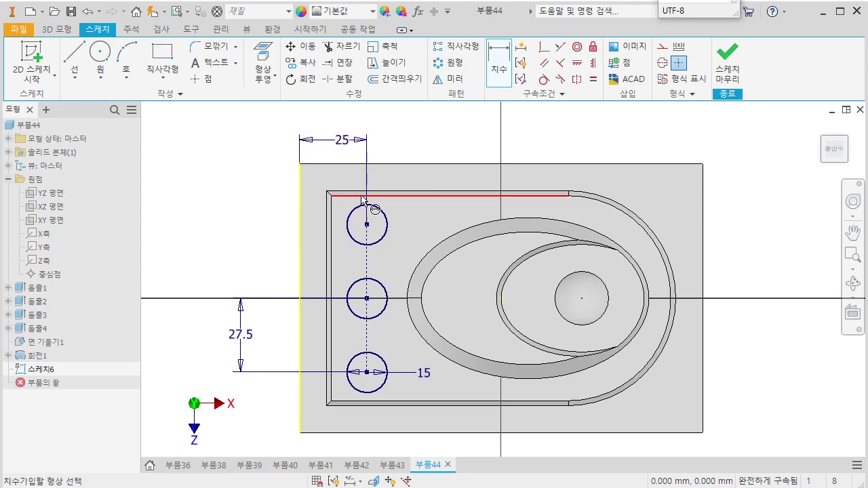
{"action": "key", "text": "e"}
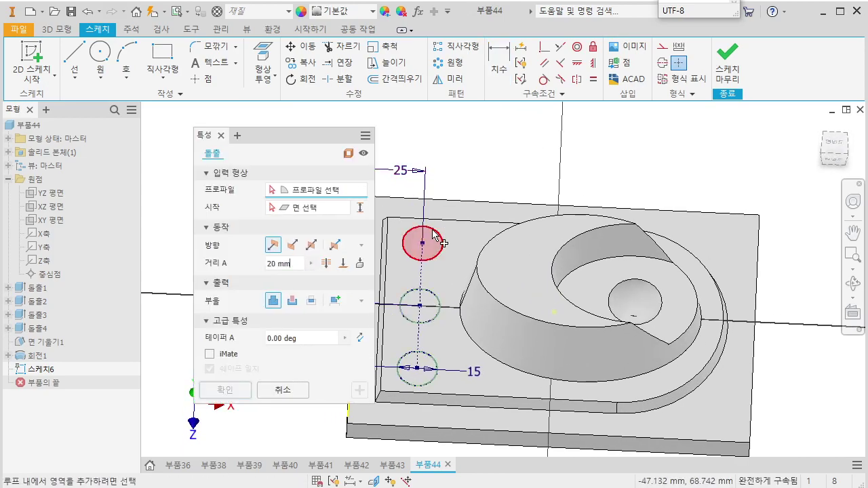
{"action": "left_click", "coordinate": [421, 239]}
{"action": "left_click", "coordinate": [428, 311]}
{"action": "left_click", "coordinate": [420, 379]}
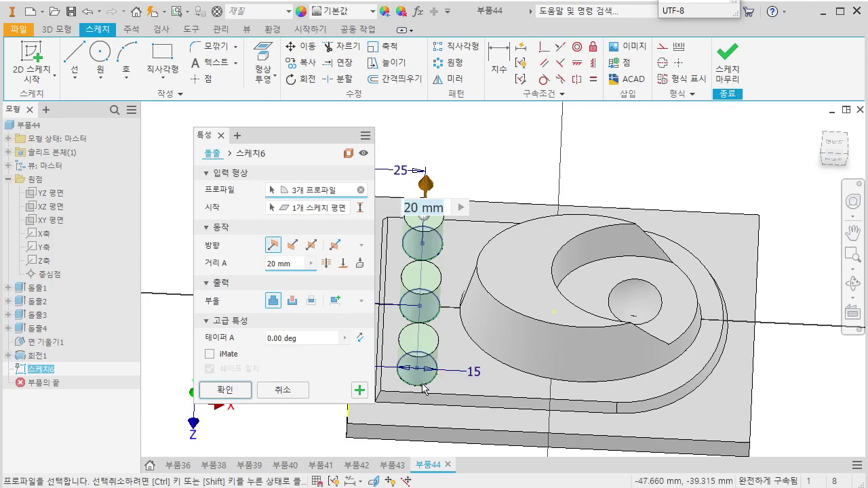
{"action": "type", "text": "10"}
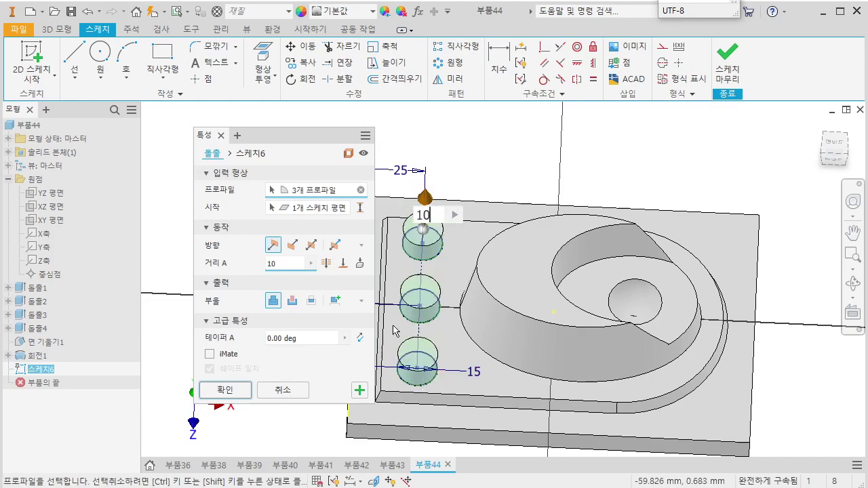
{"action": "left_click", "coordinate": [270, 342]}
{"action": "type", "text": "-"}
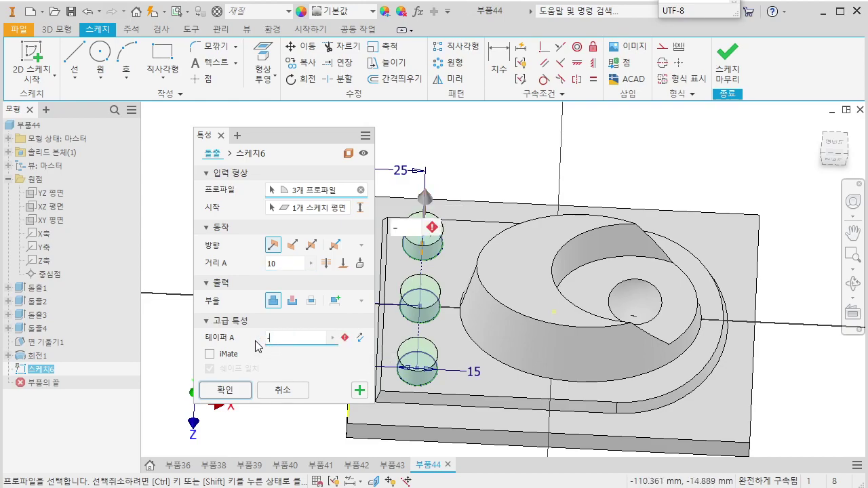
{"action": "key", "text": "Return"}
{"action": "mouse_move", "coordinate": [320, 306]}
{"action": "middle_mouse_down", "text": "shift"}
{"action": "mouse_move", "coordinate": [381, 324]}
{"action": "mouse_move", "coordinate": [382, 281]}
{"action": "mouse_move", "coordinate": [377, 293]}
{"action": "mouse_move", "coordinate": [405, 294]}
{"action": "middle_mouse_up", "text": "shift"}
{"action": "key", "text": "s"}
{"action": "left_click", "coordinate": [53, 220]}
{"action": "middle_click_drag", "start_coordinate": [522, 230], "coordinate": [516, 297]}
{"action": "key", "text": "F7"}
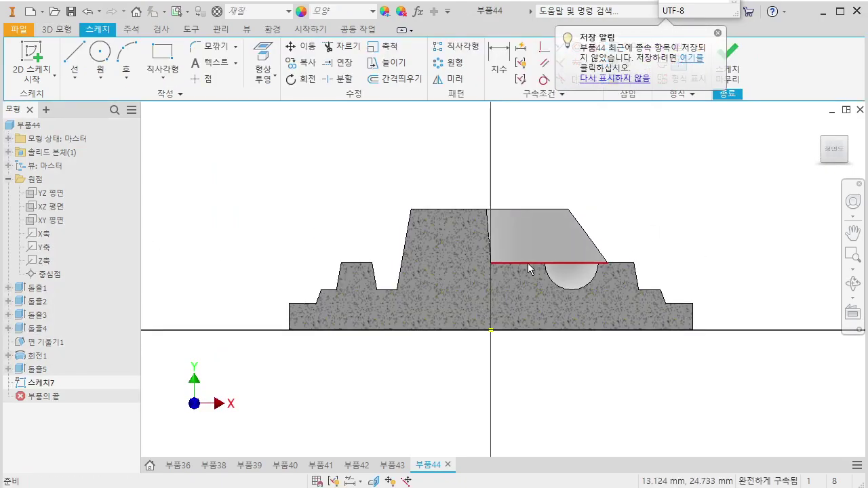
{"action": "scroll", "coordinate": [529, 248], "scroll_direction": "down", "scroll_amount": 3}
{"action": "middle_click_drag", "start_coordinate": [532, 248], "coordinate": [530, 267]}
{"action": "left_click_drag", "start_coordinate": [530, 268], "coordinate": [529, 270]}
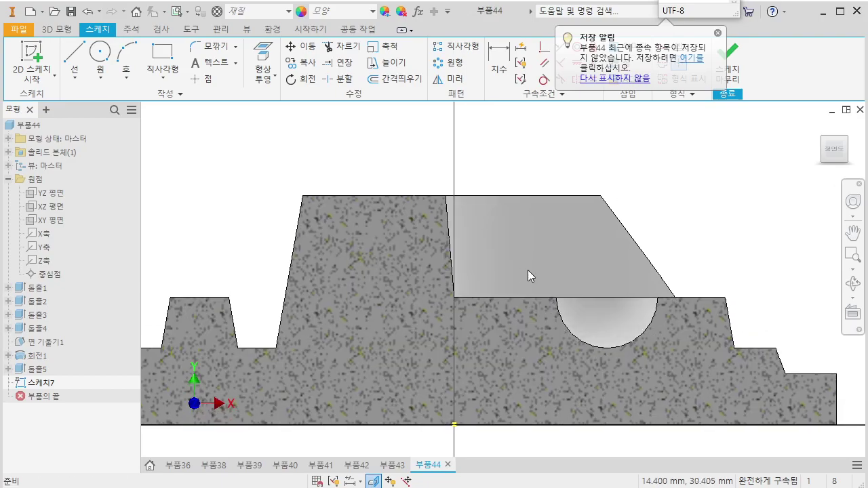
{"action": "scroll", "coordinate": [529, 269], "scroll_direction": "up", "scroll_amount": 3}
{"action": "key", "text": "s"}
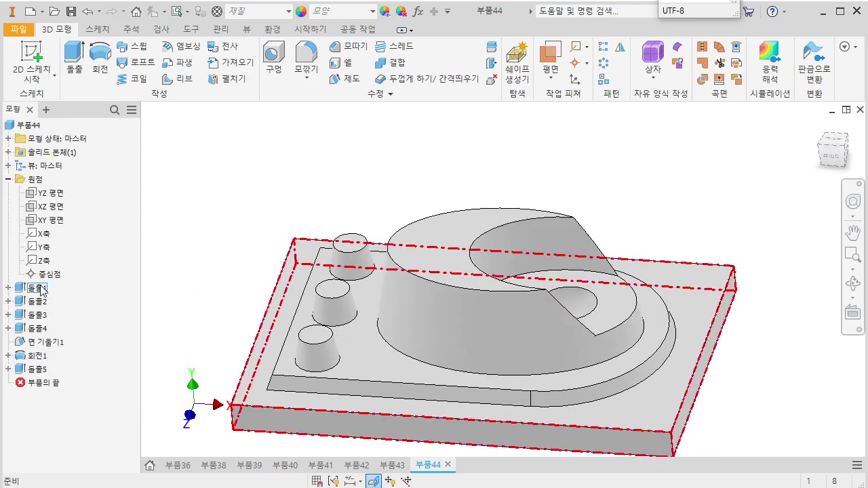
Check the feature definitions of the elliptical pocket cut and the boss extrusion
{"action": "left_click", "coordinate": [40, 329]}
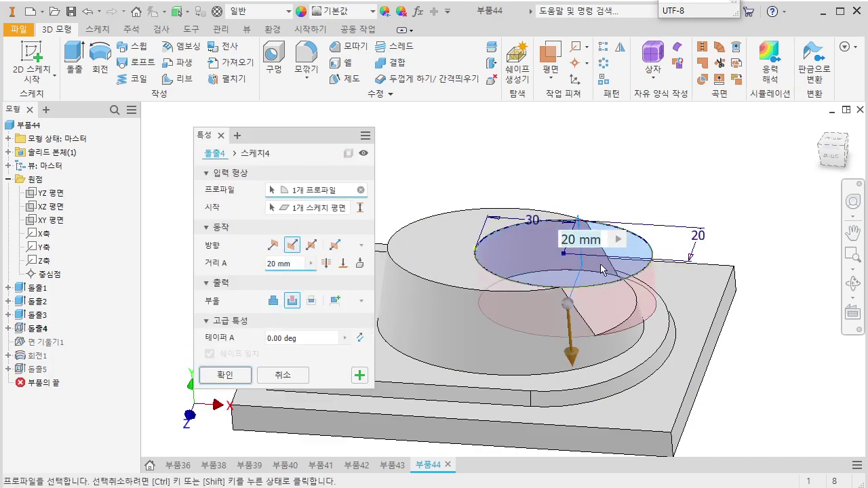
{"action": "key", "text": "Return"}
{"action": "left_click", "coordinate": [35, 318]}
{"action": "left_click", "coordinate": [209, 195]}
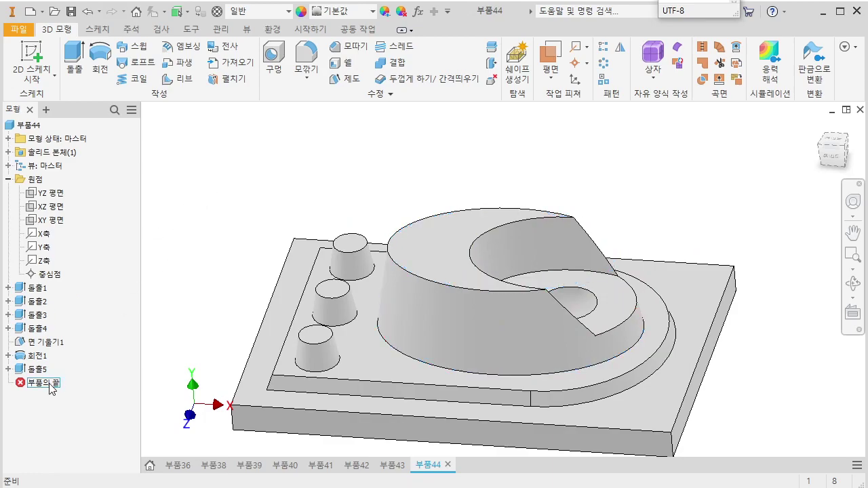
Roll the model back to just after the boss extrusion and start a sketch on the XY origin plane
{"action": "left_click_drag", "start_coordinate": [50, 386], "coordinate": [60, 330]}
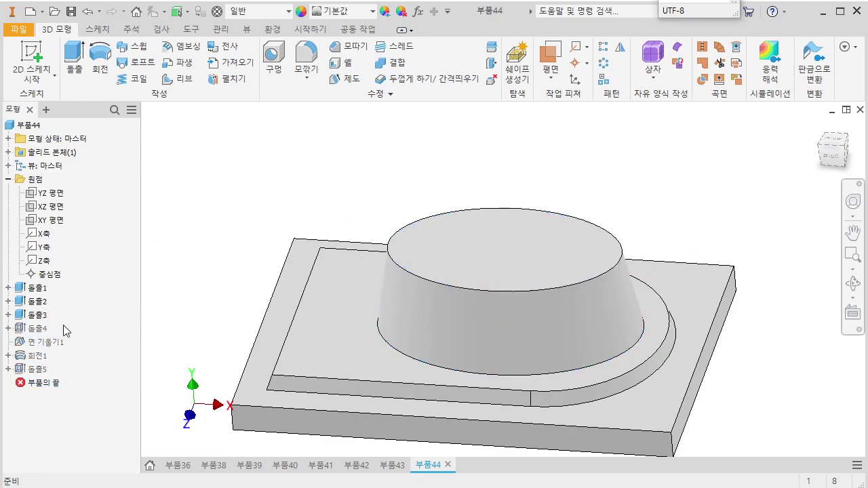
{"action": "mouse_move", "coordinate": [349, 348]}
{"action": "middle_mouse_down", "text": "shift"}
{"action": "mouse_move", "coordinate": [388, 300]}
{"action": "mouse_move", "coordinate": [310, 305]}
{"action": "middle_mouse_up", "text": "shift"}
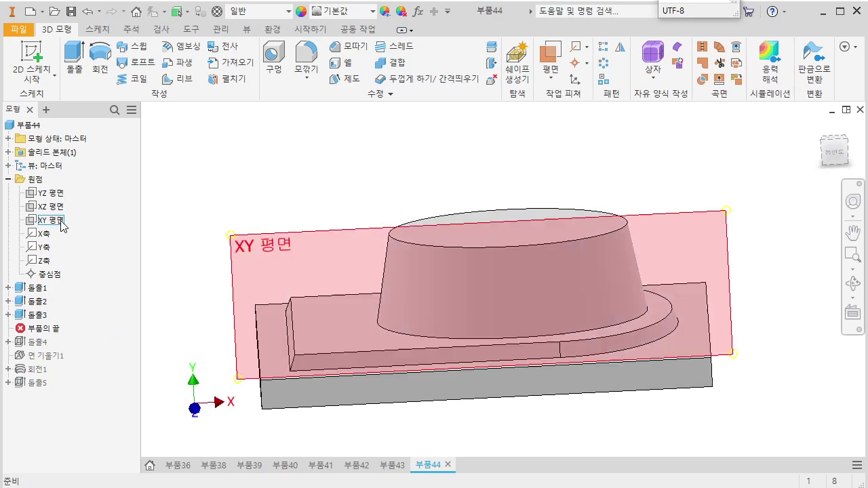
{"action": "left_click", "coordinate": [51, 220]}
{"action": "key", "text": "s"}
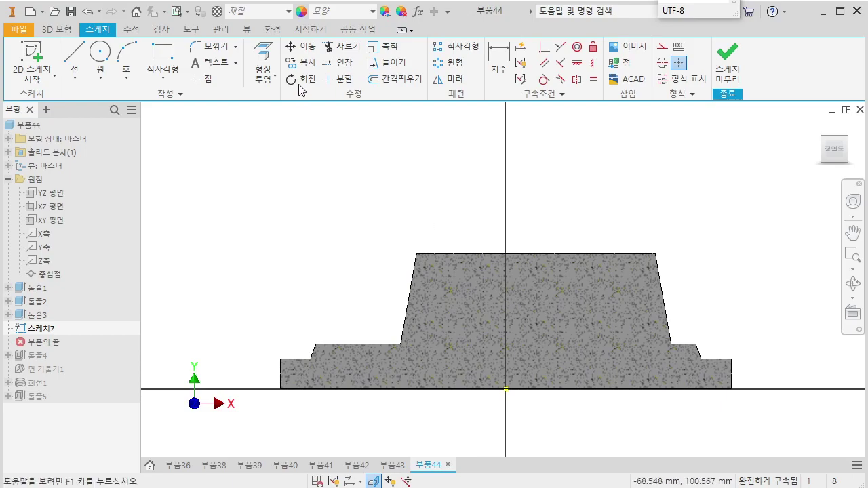
Try to project the boss's section outline and draw an arc starting on its slanted edge nearest the posts' end
{"action": "left_click", "coordinate": [263, 60]}
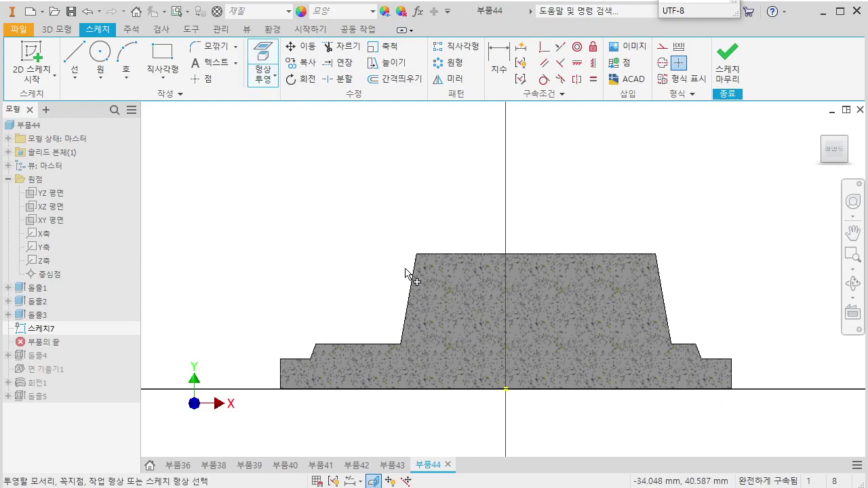
{"action": "left_click", "coordinate": [657, 284]}
{"action": "left_click", "coordinate": [125, 58]}
{"action": "left_click", "coordinate": [411, 281]}
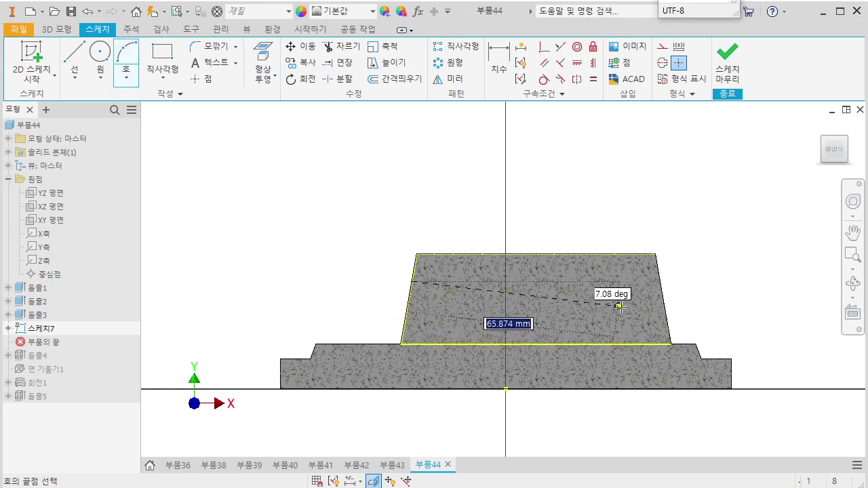
{"action": "key", "text": "Escape"}
Project the boss's section outline into the sketch and examine which of its edges are captured
{"action": "key", "text": "p"}
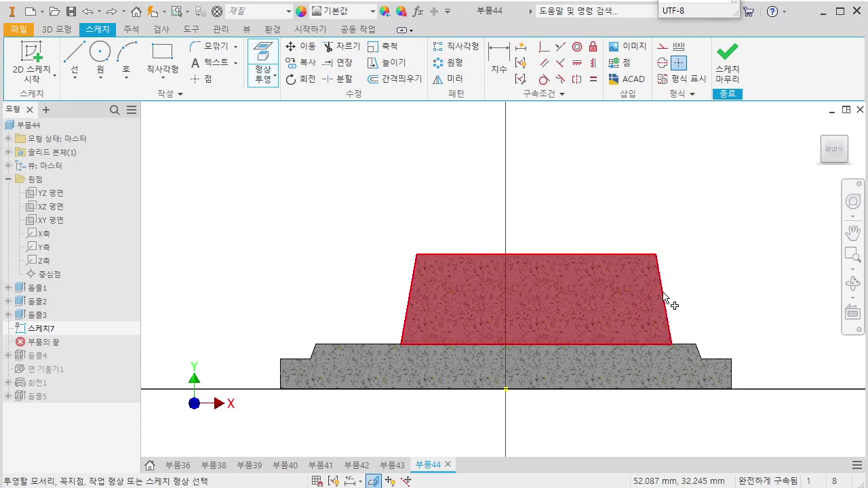
{"action": "key", "text": "Escape"}
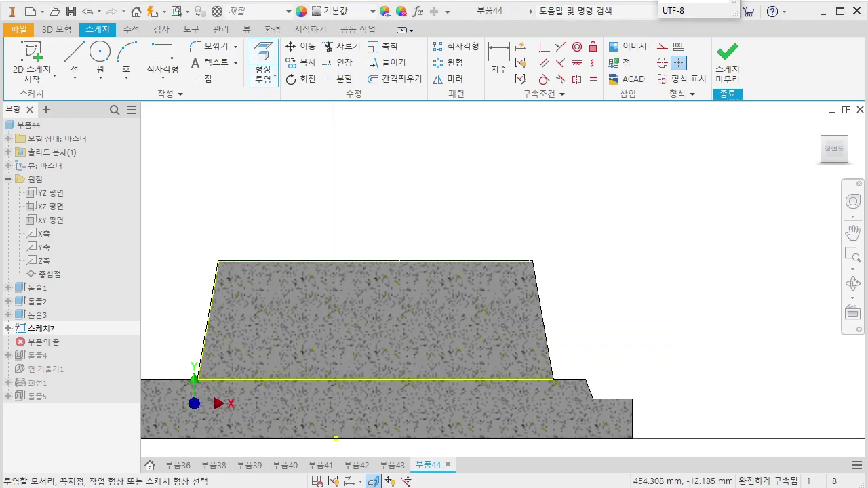
{"action": "middle_click_drag", "start_coordinate": [597, 239], "coordinate": [640, 219]}
{"action": "left_click", "coordinate": [584, 292]}
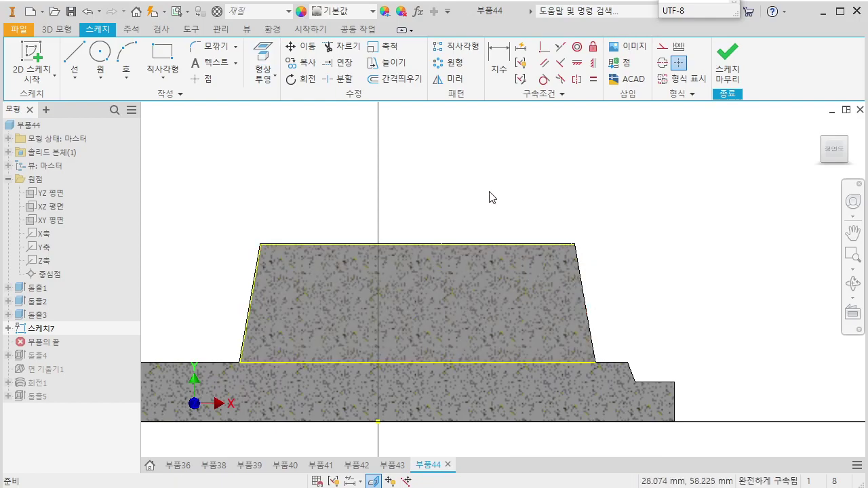
{"action": "mouse_move", "coordinate": [188, 177]}
{"action": "left_mouse_down"}
{"action": "mouse_move", "coordinate": [732, 444]}
{"action": "mouse_move", "coordinate": [746, 429]}
{"action": "left_mouse_up"}
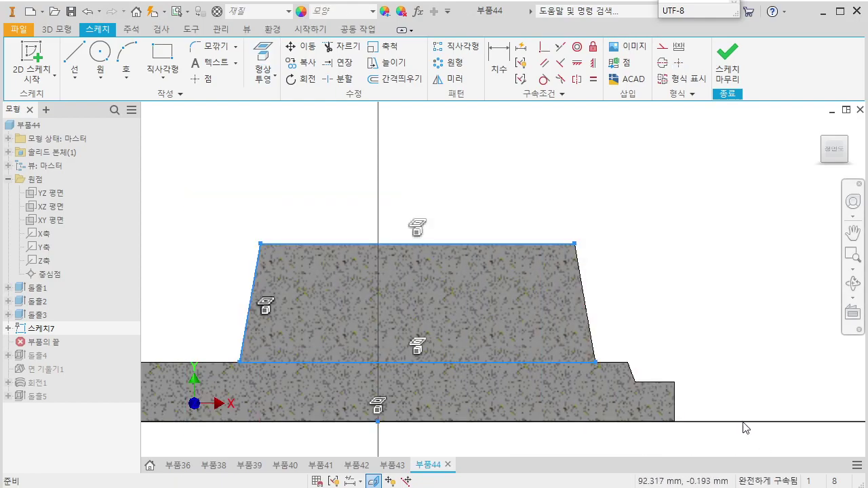
{"action": "key", "text": "Escape"}
{"action": "middle_click_drag", "start_coordinate": [604, 221], "coordinate": [613, 235]}
{"action": "key", "text": "F7"}
{"action": "middle_click_drag", "start_coordinate": [497, 251], "coordinate": [495, 285], "text": "shift"}
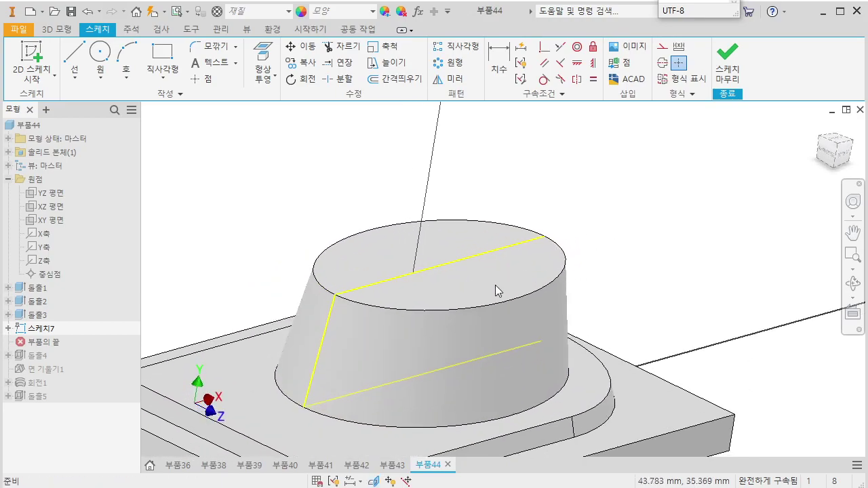
Delete the projected boss outline from the sketch, including the remaining slanted line on the boss's side
{"action": "left_click", "coordinate": [7, 328]}
{"action": "left_click", "coordinate": [54, 342]}
{"action": "right_click", "coordinate": [49, 341]}
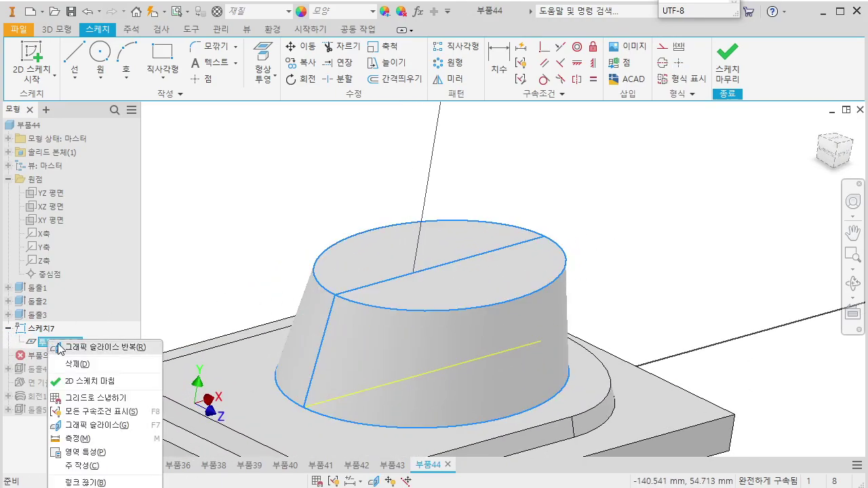
{"action": "left_click", "coordinate": [99, 367]}
{"action": "middle_click_drag", "start_coordinate": [248, 278], "coordinate": [319, 276], "text": "shift"}
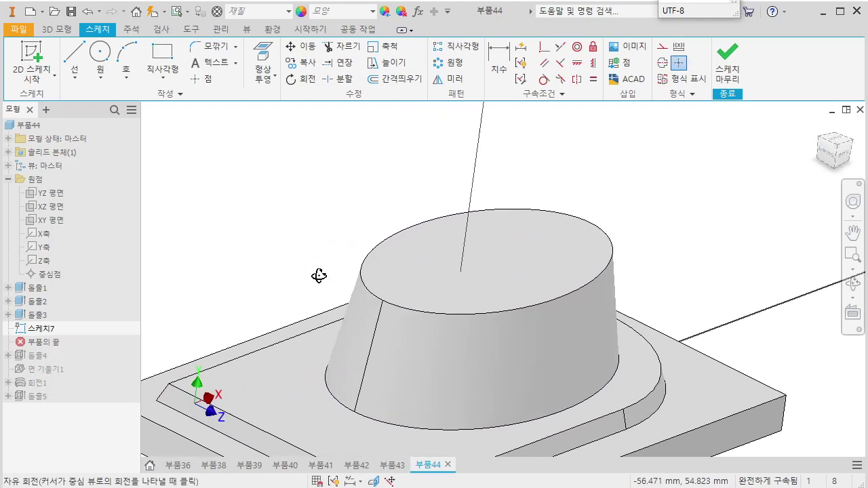
{"action": "left_click", "coordinate": [384, 318]}
{"action": "key", "text": "Delete"}
Slice the graphics at the sketch plane and project the model's cut edges into the sketch
{"action": "middle_click_drag", "start_coordinate": [508, 305], "coordinate": [402, 320], "text": "shift"}
{"action": "middle_click_drag", "start_coordinate": [542, 366], "coordinate": [564, 276]}
{"action": "left_click", "coordinate": [830, 156]}
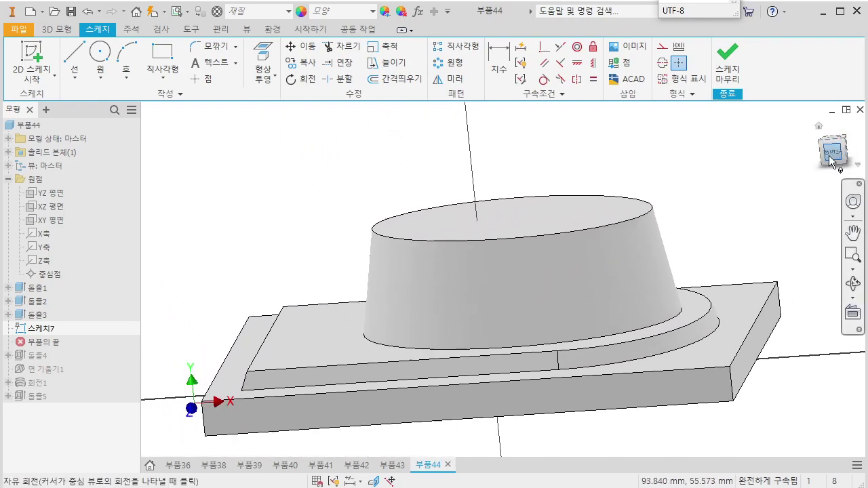
{"action": "left_click", "coordinate": [833, 156]}
{"action": "scroll", "coordinate": [571, 224], "scroll_direction": "up", "scroll_amount": 3}
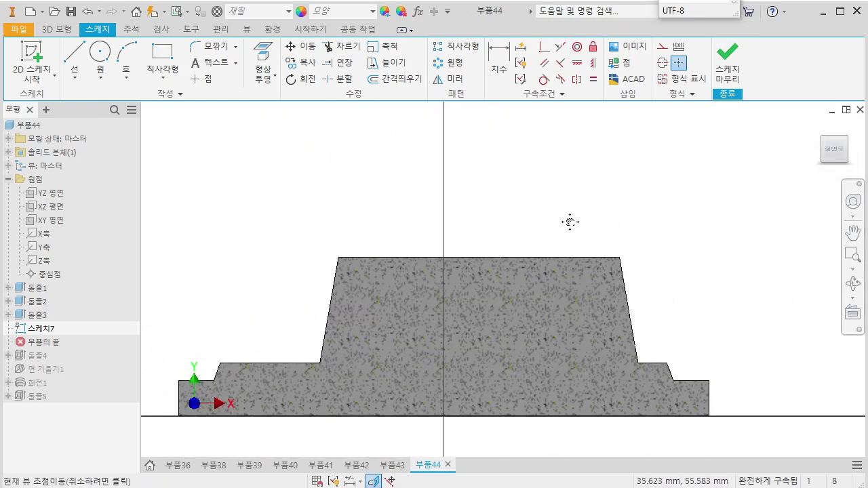
{"action": "left_click", "coordinate": [261, 83]}
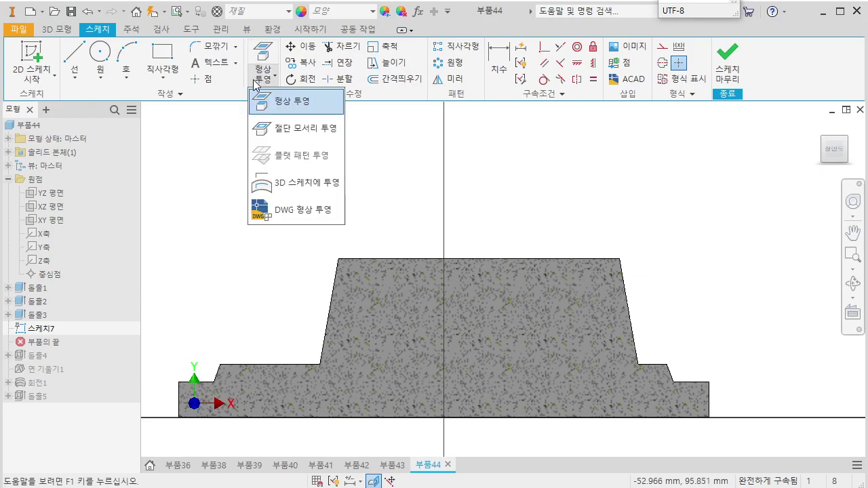
{"action": "left_click", "coordinate": [296, 133]}
{"action": "middle_click_drag", "start_coordinate": [392, 200], "coordinate": [599, 242], "text": "shift"}
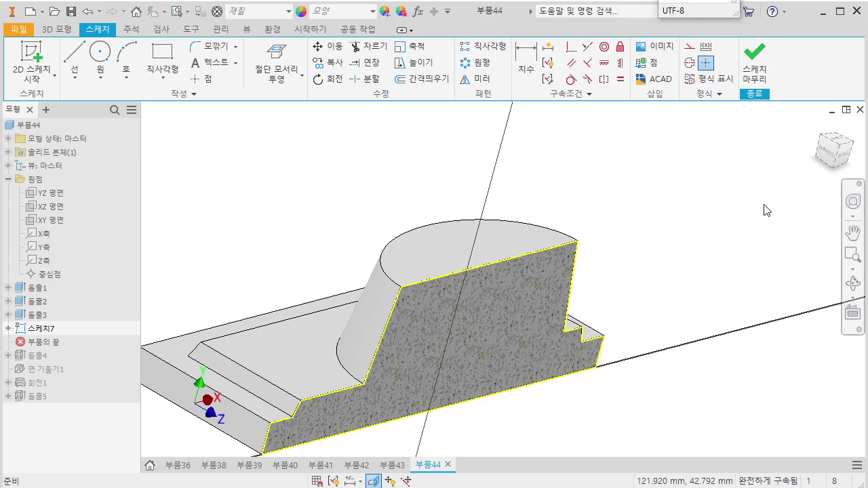
{"action": "left_click", "coordinate": [844, 160]}
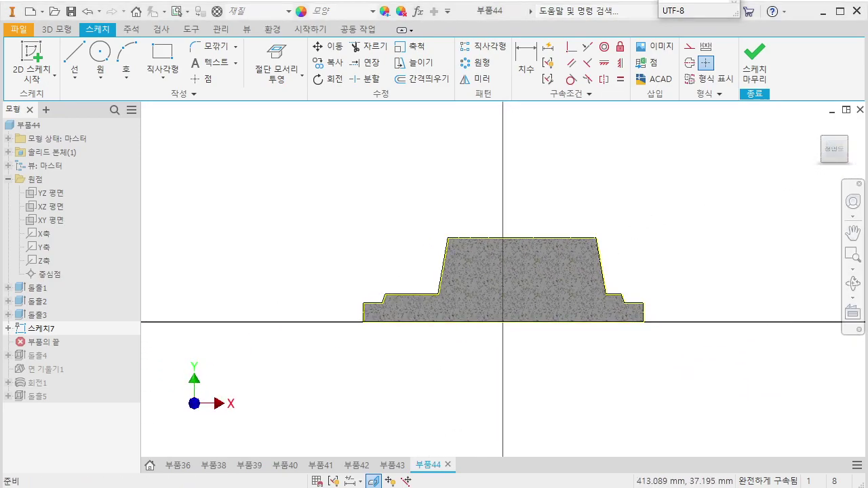
Draw a shallow upward-bowed three-point arc between the two slanted edges of the projected boss section
{"action": "scroll", "coordinate": [419, 161], "scroll_direction": "down", "scroll_amount": 1}
{"action": "left_click", "coordinate": [126, 54]}
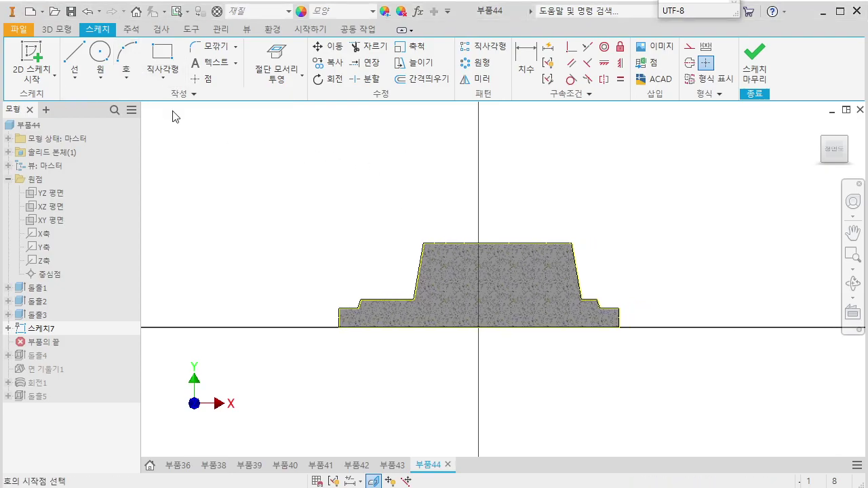
{"action": "scroll", "coordinate": [441, 302], "scroll_direction": "down", "scroll_amount": 3}
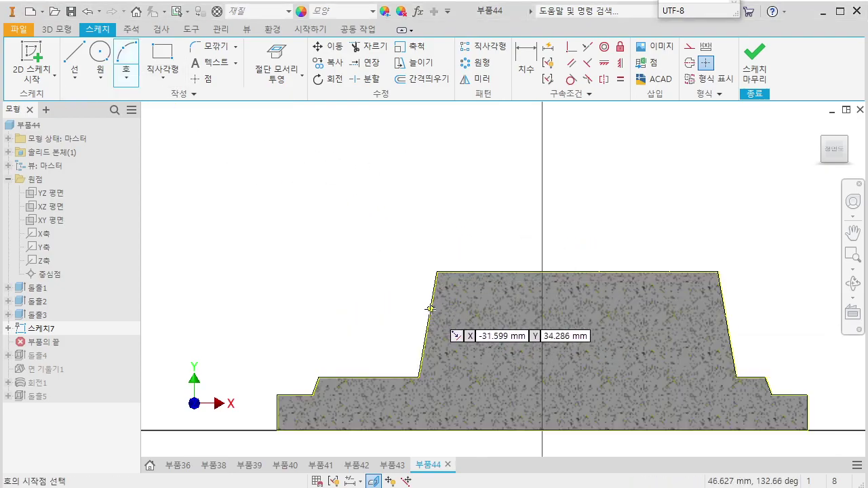
{"action": "left_click", "coordinate": [432, 309]}
{"action": "left_click", "coordinate": [729, 336]}
{"action": "left_click", "coordinate": [682, 323]}
{"action": "key", "text": "Escape"}
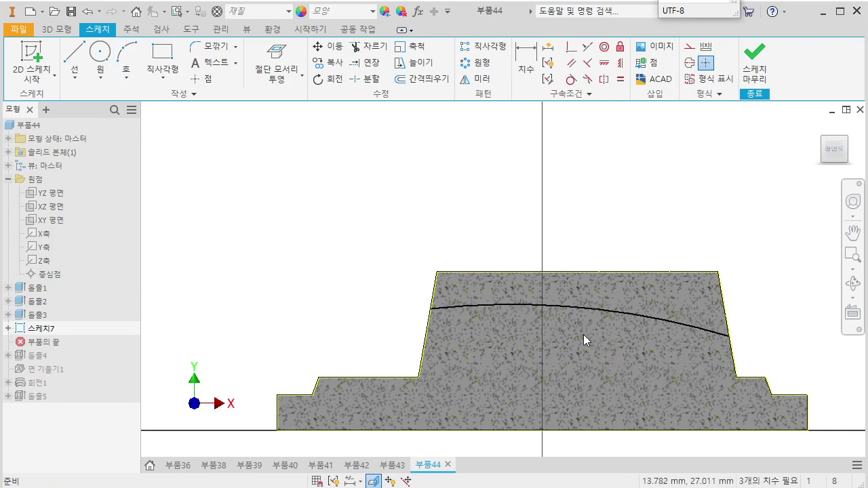
Dimension the arc's ends above the pad's top edge: 25 mm at the negative-X end and 15 mm at the positive-X end
{"action": "left_click", "coordinate": [392, 382]}
{"action": "left_click", "coordinate": [434, 310]}
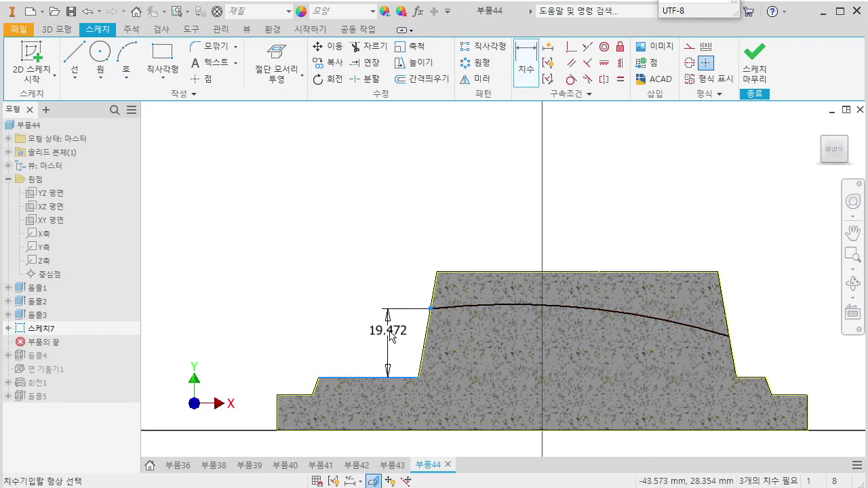
{"action": "left_click", "coordinate": [377, 332]}
{"action": "key", "text": "Return"}
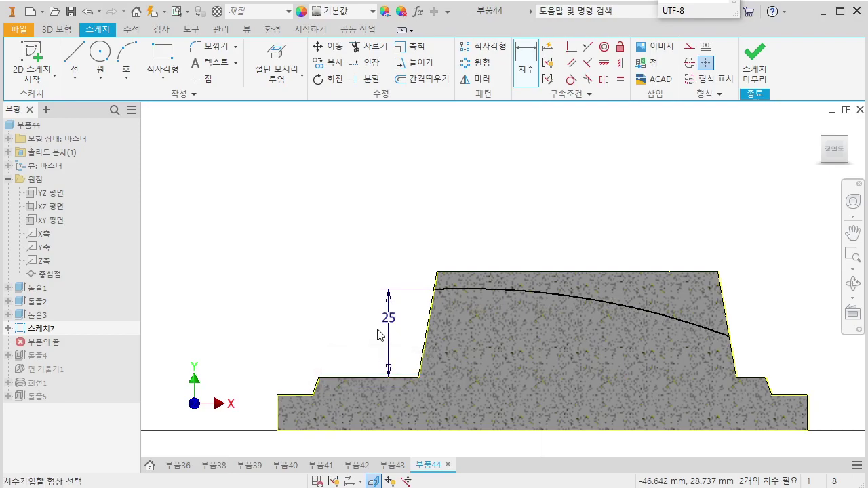
{"action": "left_click", "coordinate": [753, 378]}
{"action": "left_click", "coordinate": [730, 336]}
{"action": "left_click", "coordinate": [749, 348]}
{"action": "type", "text": "15"}
{"action": "key", "text": "Return"}
Set the arc's radius to 120 mm and finish the sketch
{"action": "left_click", "coordinate": [652, 305]}
{"action": "left_click", "coordinate": [643, 250]}
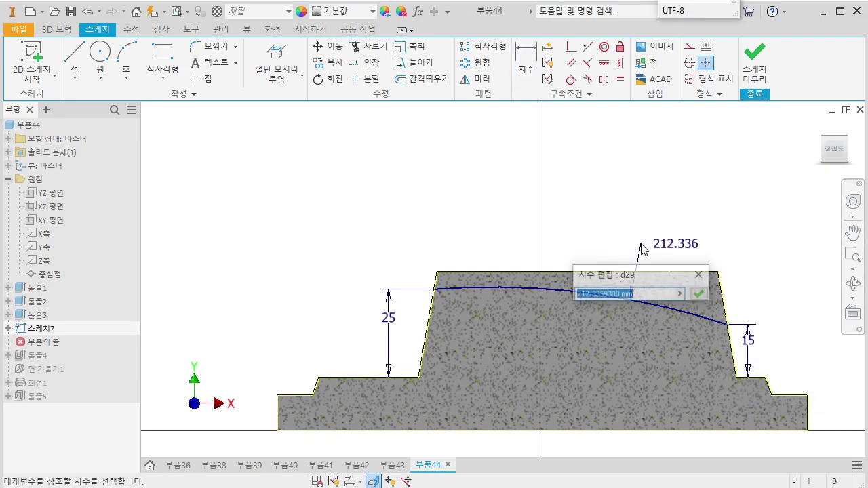
{"action": "type", "text": "120"}
{"action": "key", "text": "Return"}
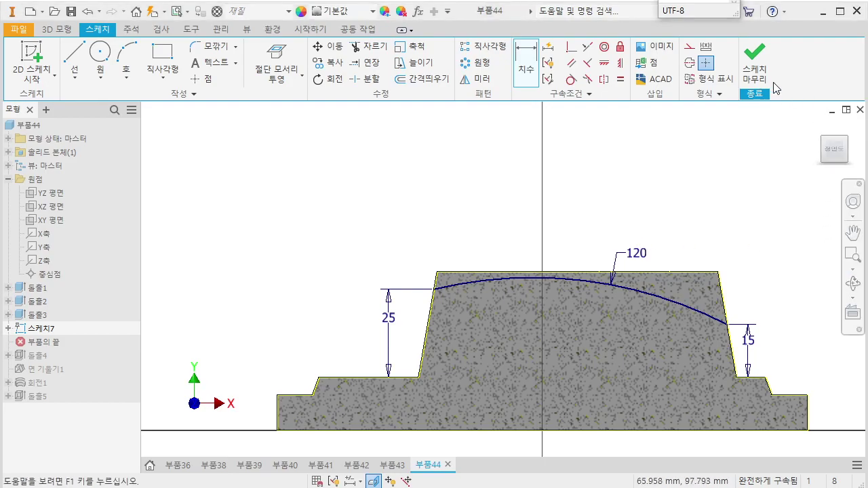
{"action": "left_click", "coordinate": [757, 68]}
Reopen the arc sketch and examine how the arc's end sits on the projected cut edges
{"action": "mouse_move", "coordinate": [609, 215]}
{"action": "middle_mouse_down", "text": "shift"}
{"action": "mouse_move", "coordinate": [647, 255]}
{"action": "mouse_move", "coordinate": [621, 268]}
{"action": "mouse_move", "coordinate": [634, 270]}
{"action": "middle_mouse_up", "text": "shift"}
{"action": "left_click", "coordinate": [8, 328]}
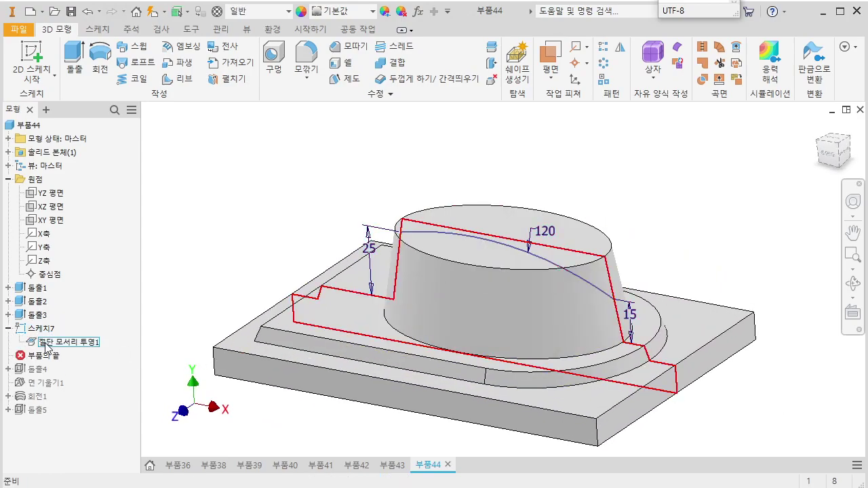
{"action": "left_click", "coordinate": [55, 346]}
{"action": "left_click", "coordinate": [112, 323]}
{"action": "left_click", "coordinate": [77, 342]}
{"action": "double_click", "coordinate": [54, 330]}
{"action": "mouse_move", "coordinate": [310, 187]}
{"action": "middle_mouse_down"}
{"action": "mouse_move", "coordinate": [293, 271]}
{"action": "mouse_move", "coordinate": [296, 305]}
{"action": "middle_mouse_up"}
{"action": "middle_click_drag", "start_coordinate": [440, 283], "coordinate": [459, 304], "text": "shift"}
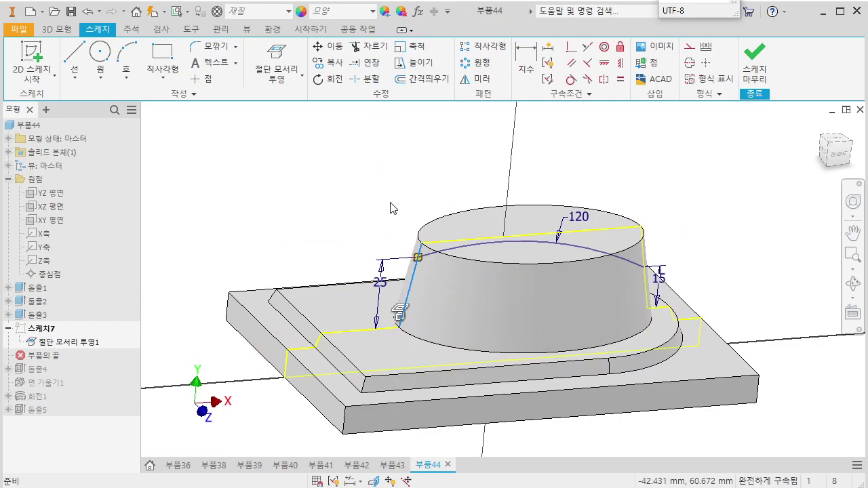
Examine the projected cut-edge entry and its available options, leaving it as it is, and exit the sketch
{"action": "left_click", "coordinate": [8, 329]}
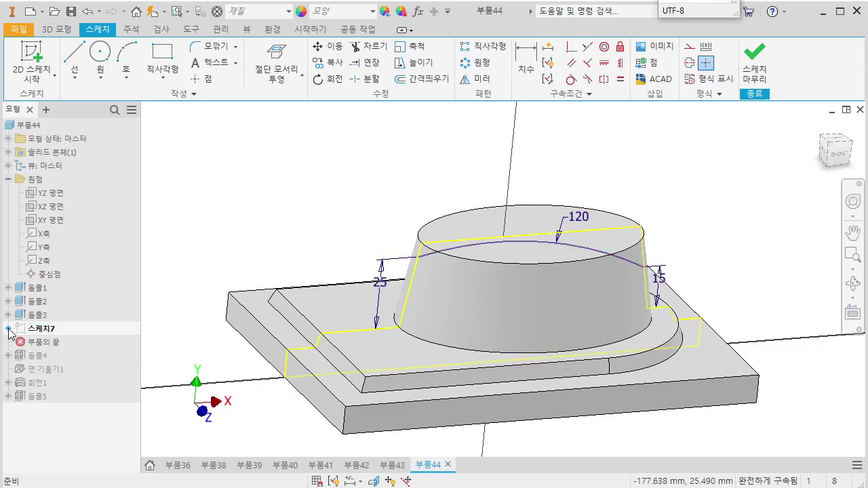
{"action": "left_click", "coordinate": [8, 328]}
{"action": "left_click", "coordinate": [67, 342]}
{"action": "right_click", "coordinate": [80, 343]}
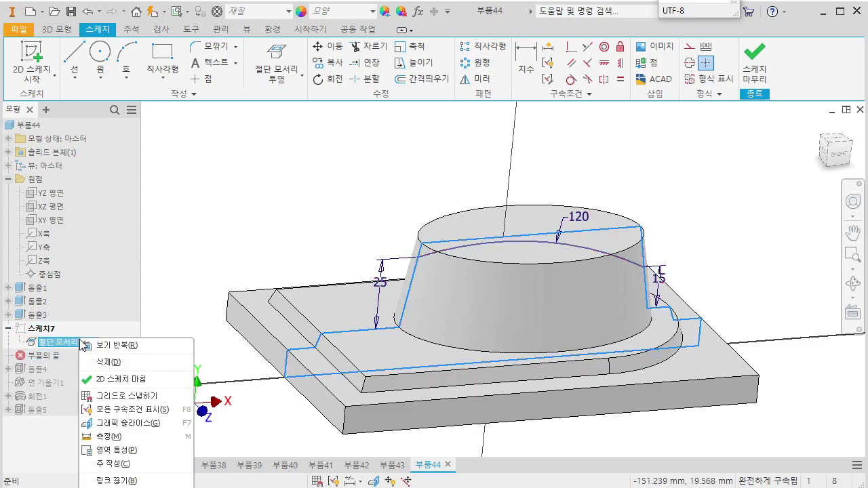
{"action": "left_click", "coordinate": [287, 190]}
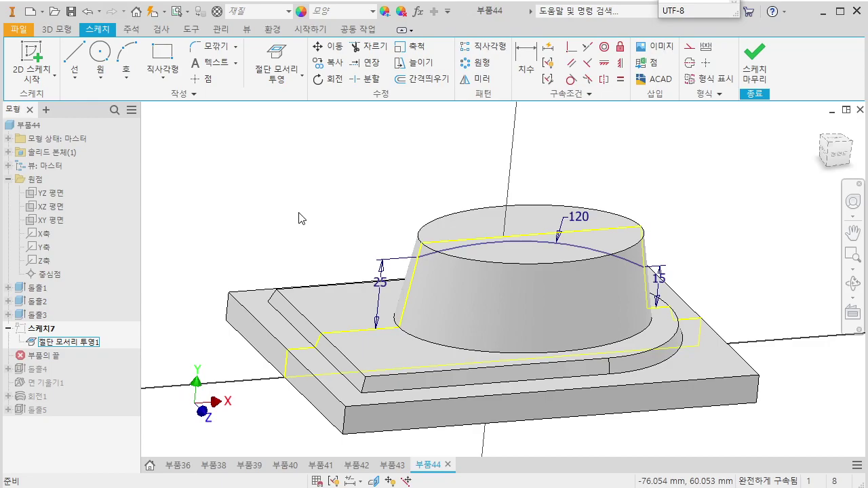
{"action": "left_click", "coordinate": [87, 343]}
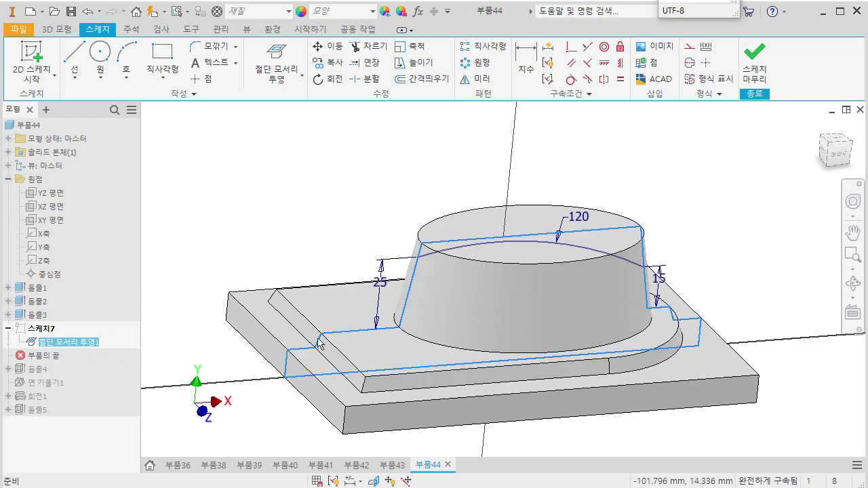
{"action": "left_click", "coordinate": [689, 46]}
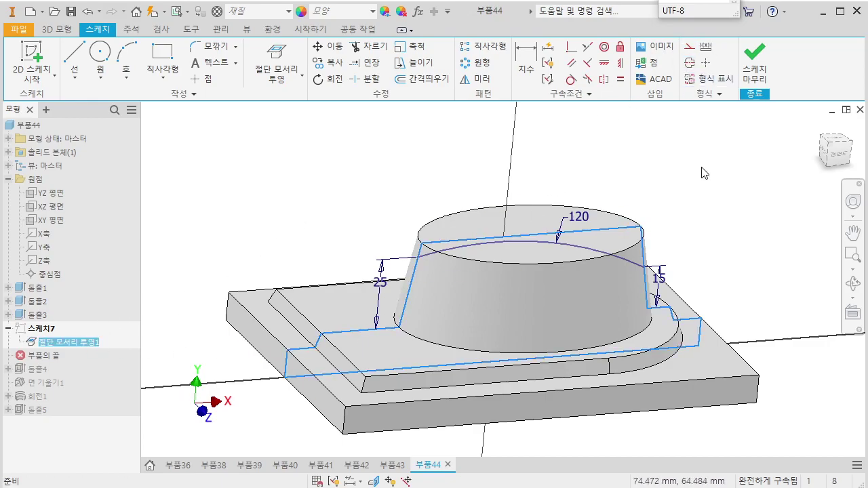
{"action": "left_click", "coordinate": [730, 165]}
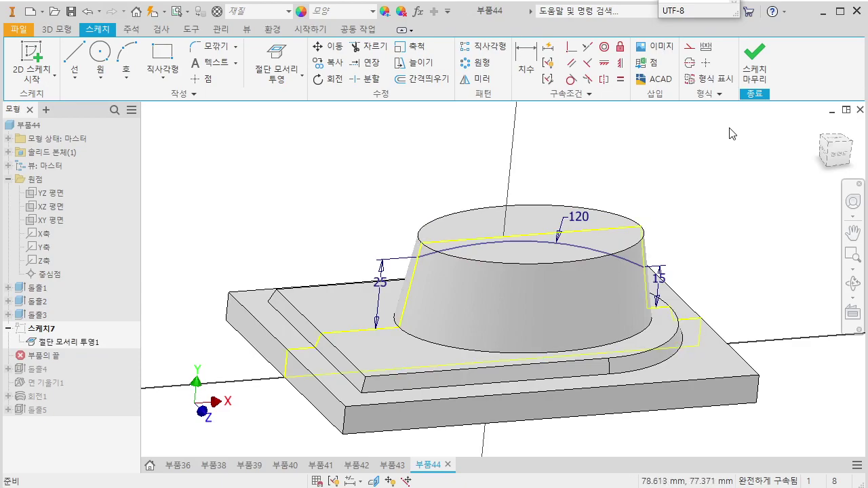
{"action": "left_click", "coordinate": [754, 61]}
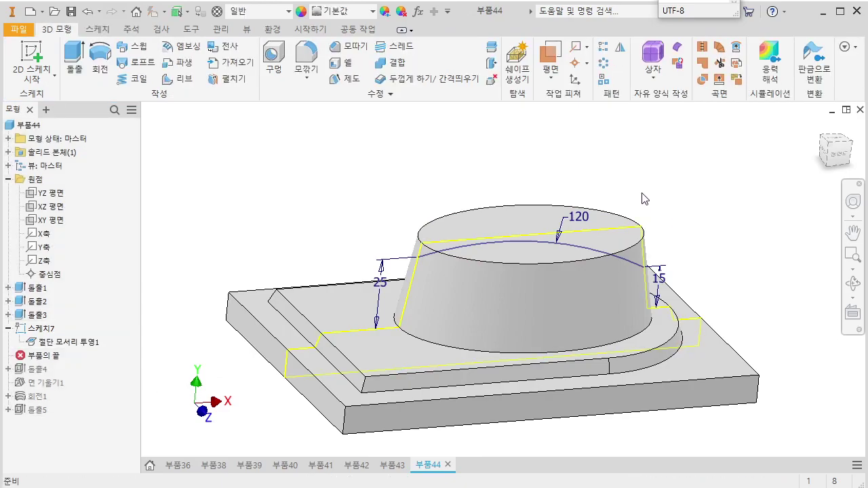
Create a work plane perpendicular to the 120 mm arc at its lower endpoint on the boss's slanted side
{"action": "left_click", "coordinate": [551, 67]}
{"action": "left_click", "coordinate": [597, 442]}
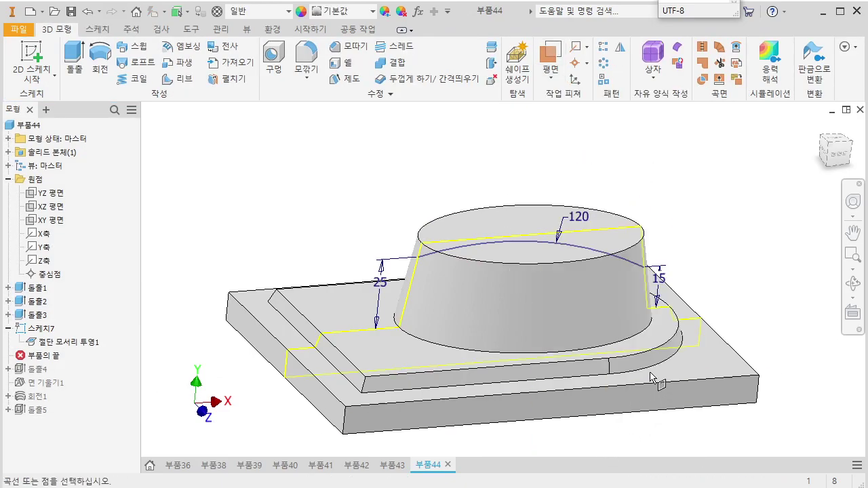
{"action": "left_click", "coordinate": [638, 264]}
{"action": "middle_click_drag", "start_coordinate": [659, 284], "coordinate": [603, 299], "text": "shift"}
{"action": "left_click", "coordinate": [650, 275]}
{"action": "scroll", "coordinate": [638, 285], "scroll_direction": "up", "scroll_amount": 5}
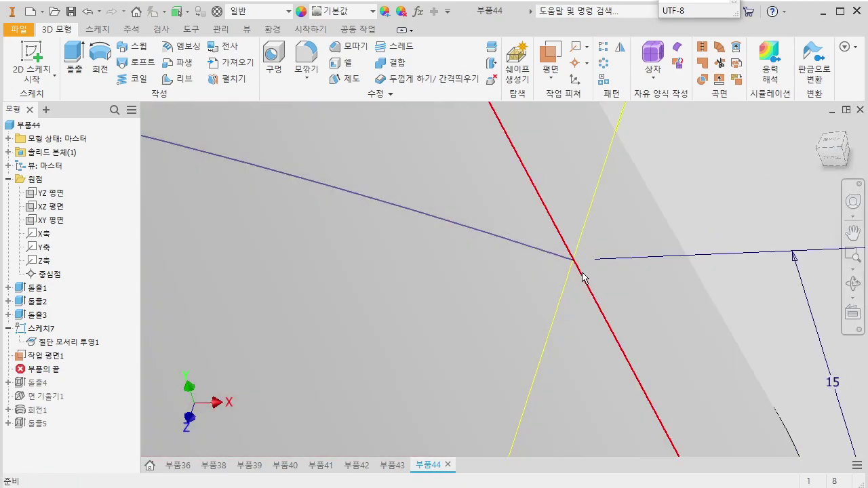
{"action": "middle_click_drag", "start_coordinate": [582, 273], "coordinate": [604, 289], "text": "shift"}
{"action": "left_click", "coordinate": [39, 356]}
{"action": "scroll", "coordinate": [528, 346], "scroll_direction": "down", "scroll_amount": 4}
{"action": "left_click", "coordinate": [601, 241]}
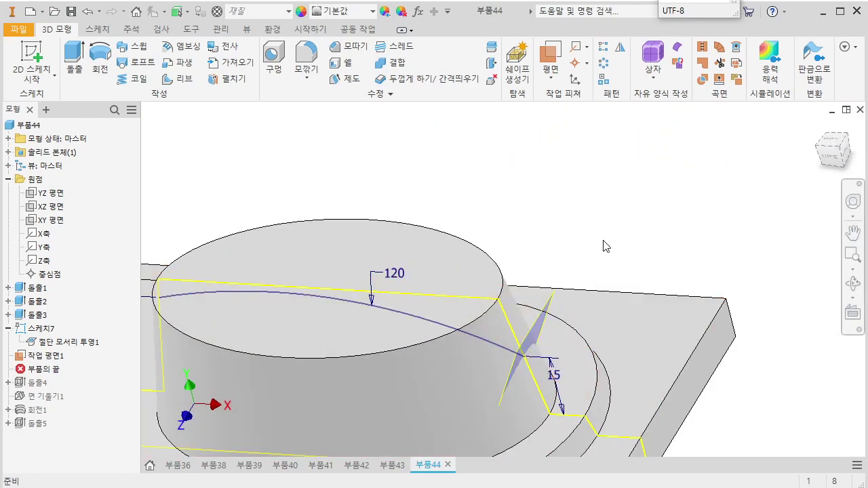
Start a sketch on the work plane and draw a three-point arc of 50 mm radius just below the path arc's endpoint
{"action": "left_click", "coordinate": [555, 312]}
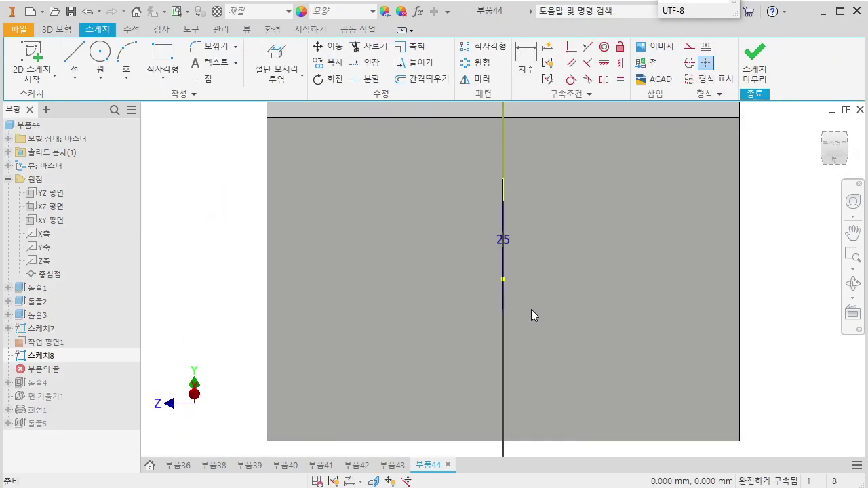
{"action": "middle_click_drag", "start_coordinate": [478, 219], "coordinate": [488, 327], "text": "shift"}
{"action": "left_click", "coordinate": [126, 53]}
{"action": "left_click", "coordinate": [434, 310]}
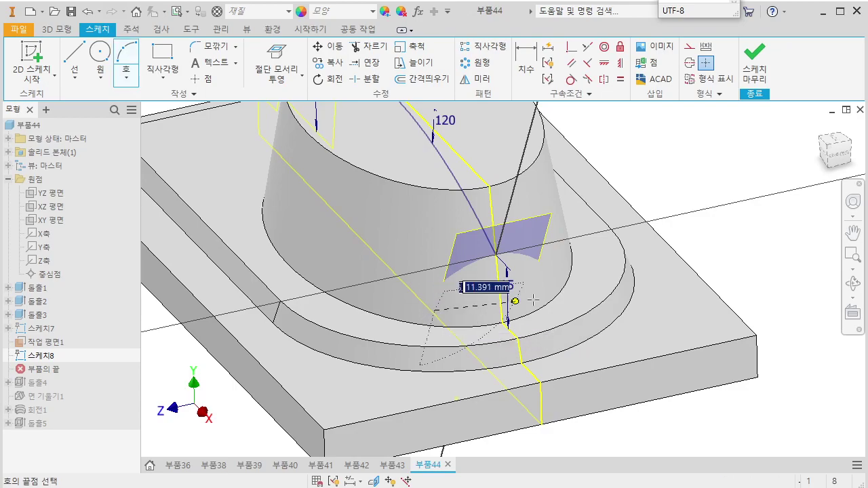
{"action": "left_click", "coordinate": [569, 289]}
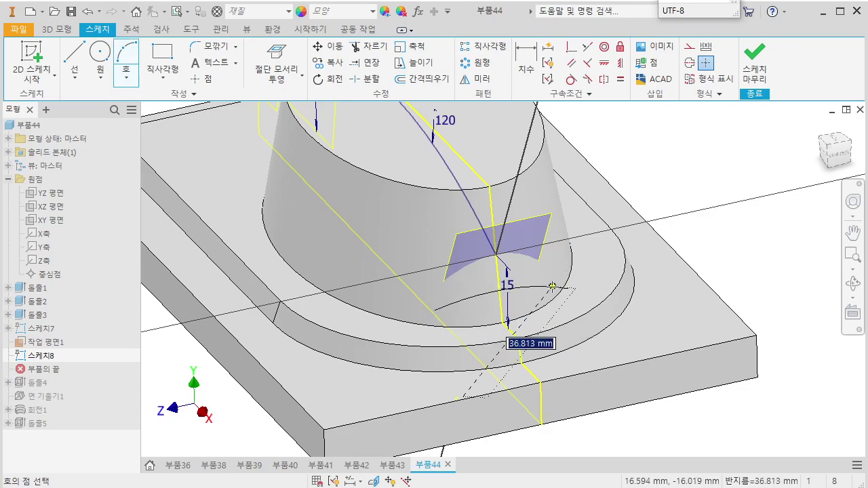
{"action": "left_click", "coordinate": [553, 287]}
Align the two endpoints of the 50 mm radius arc with a vertical constraint
{"action": "key", "text": "l"}
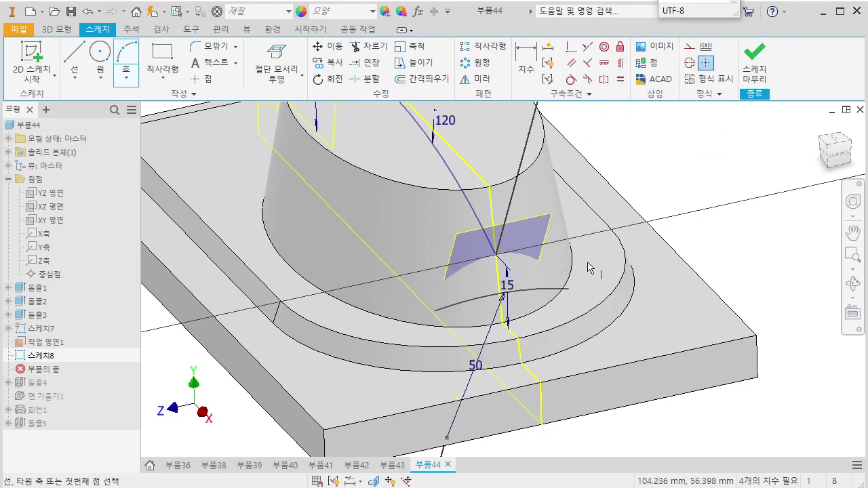
{"action": "left_click", "coordinate": [573, 296]}
{"action": "left_click", "coordinate": [436, 310]}
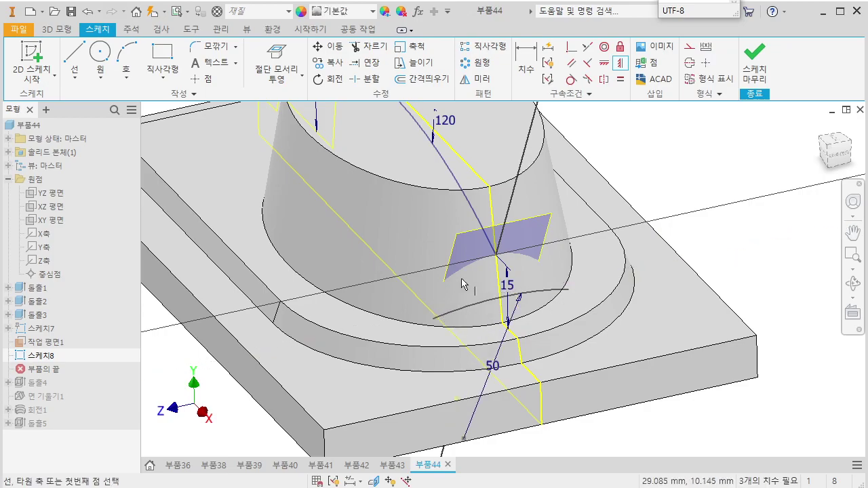
Project the path arc's lower endpoint into the sketch and make the 50 mm radius arc coincident with it
{"action": "left_click", "coordinate": [570, 52]}
{"action": "key", "text": "Escape"}
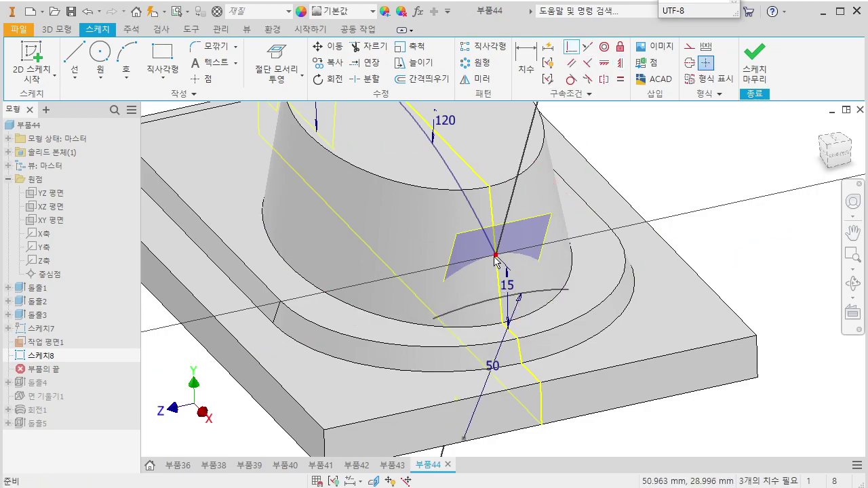
{"action": "left_click", "coordinate": [496, 256]}
{"action": "left_click", "coordinate": [277, 82]}
{"action": "left_click", "coordinate": [305, 97]}
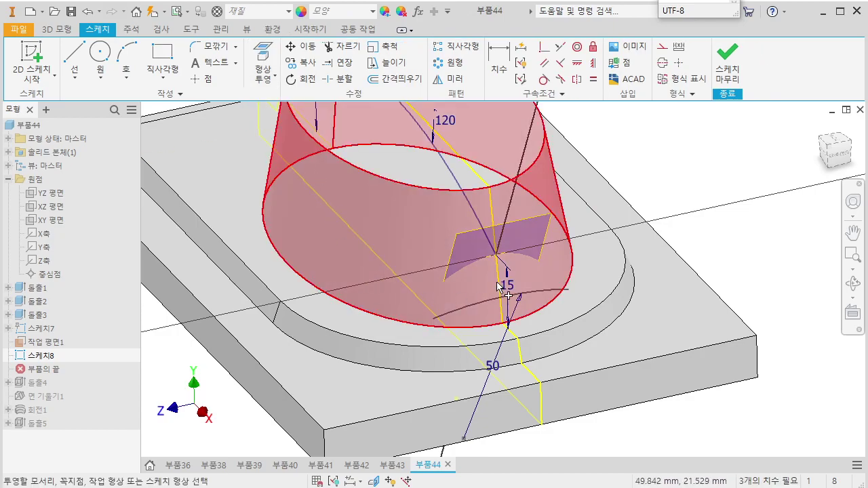
{"action": "left_click", "coordinate": [544, 49]}
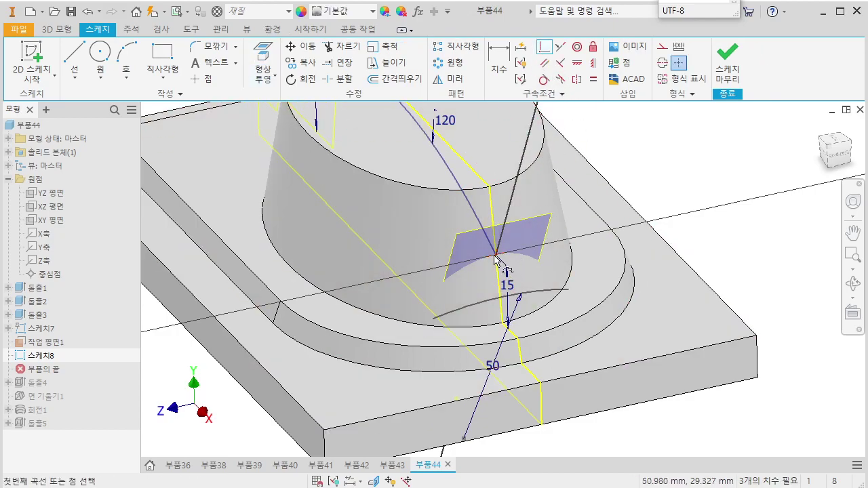
{"action": "left_click", "coordinate": [502, 297]}
Dimension the distance between the 50 mm radius arc's endpoints as 70 mm and finish the sketch
{"action": "middle_click_drag", "start_coordinate": [503, 302], "coordinate": [497, 343]}
{"action": "key", "text": "d"}
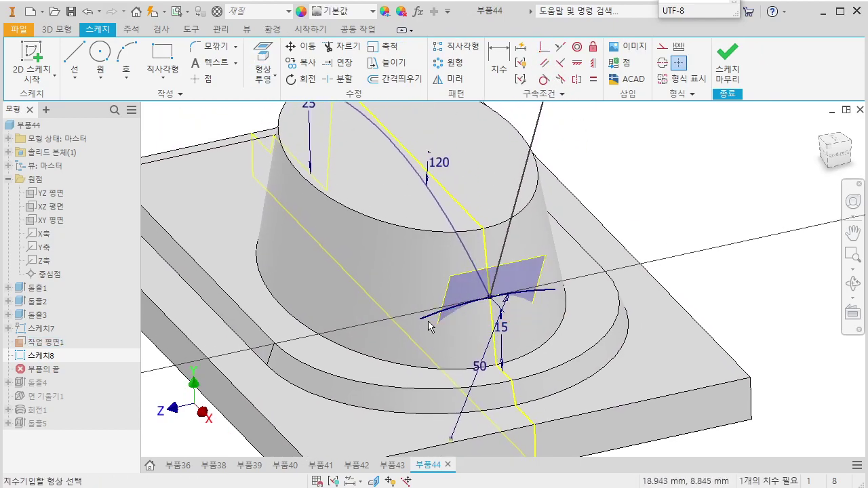
{"action": "left_click", "coordinate": [558, 292]}
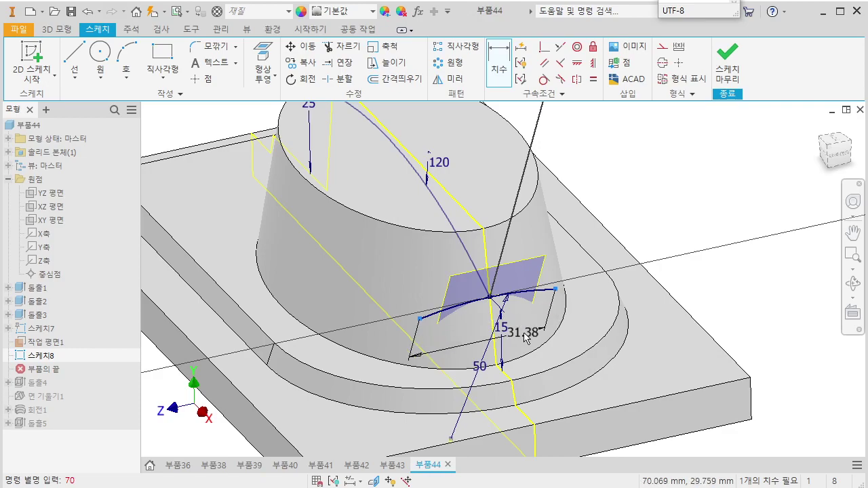
{"action": "left_click", "coordinate": [524, 336]}
{"action": "type", "text": "70"}
{"action": "key", "text": "Return"}
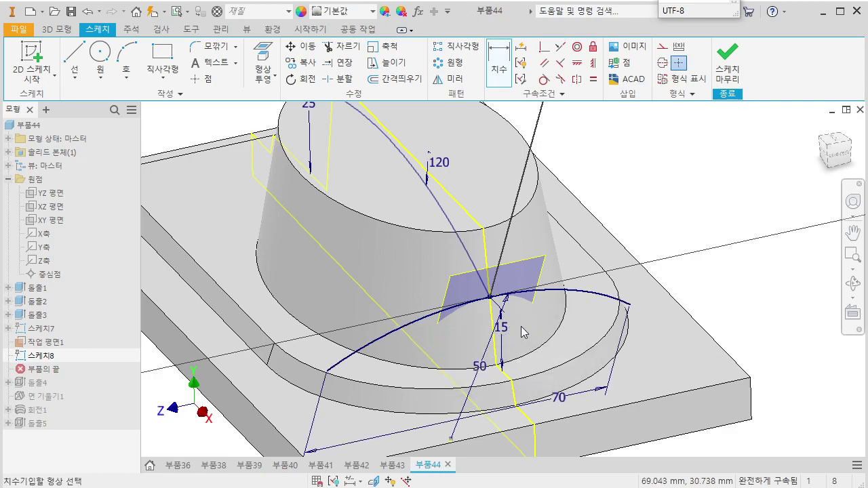
{"action": "scroll", "coordinate": [522, 330], "scroll_direction": "down", "scroll_amount": 3}
{"action": "left_click", "coordinate": [726, 62]}
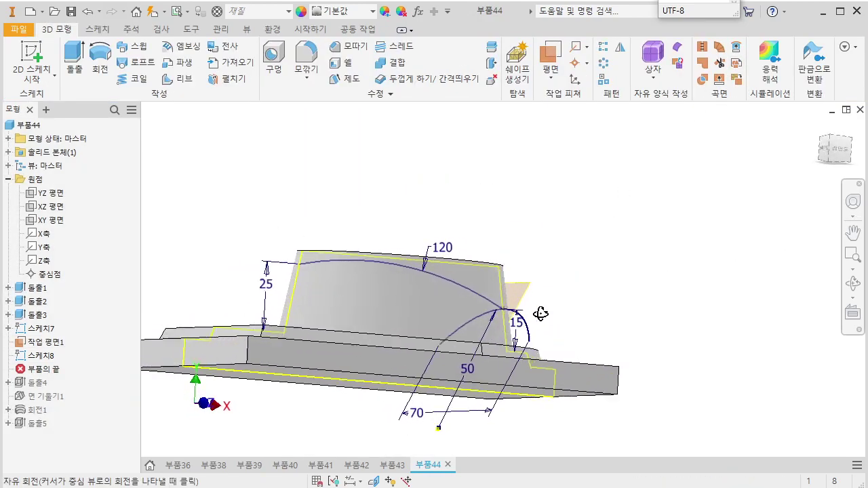
Create a work plane perpendicular to the 120 mm arc at its upper endpoint and start a sketch on it
{"action": "left_click", "coordinate": [551, 71]}
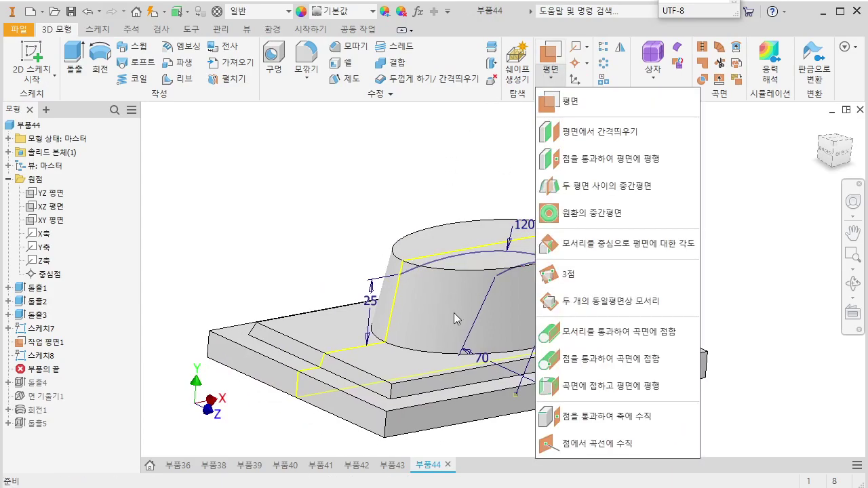
{"action": "left_click", "coordinate": [592, 442]}
{"action": "scroll", "coordinate": [434, 325], "scroll_direction": "up", "scroll_amount": 5}
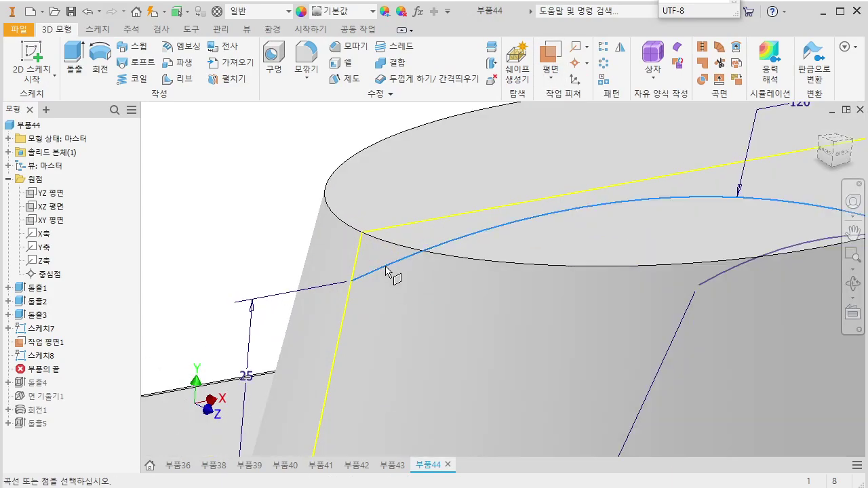
{"action": "left_click", "coordinate": [354, 285]}
{"action": "left_click", "coordinate": [316, 171]}
{"action": "left_click", "coordinate": [333, 160]}
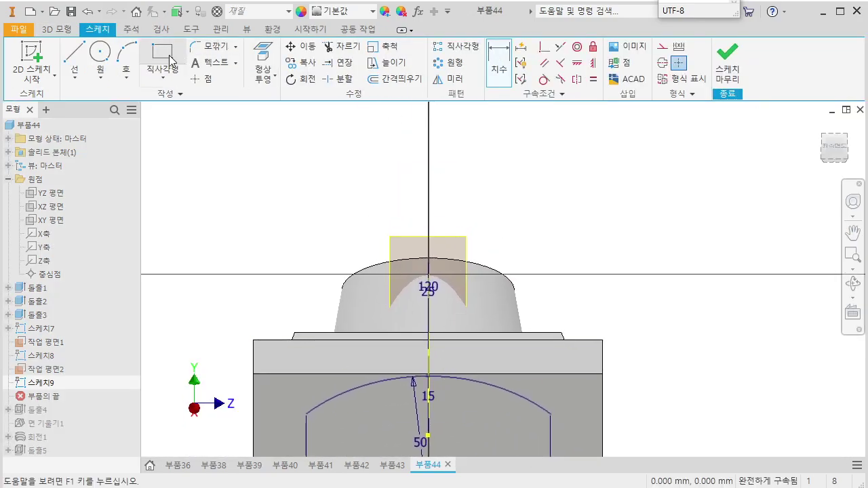
Draw a three-point arc of 100 mm radius just above the path arc's upper endpoint
{"action": "left_click", "coordinate": [125, 53]}
{"action": "left_click", "coordinate": [322, 234]}
{"action": "left_click", "coordinate": [522, 234]}
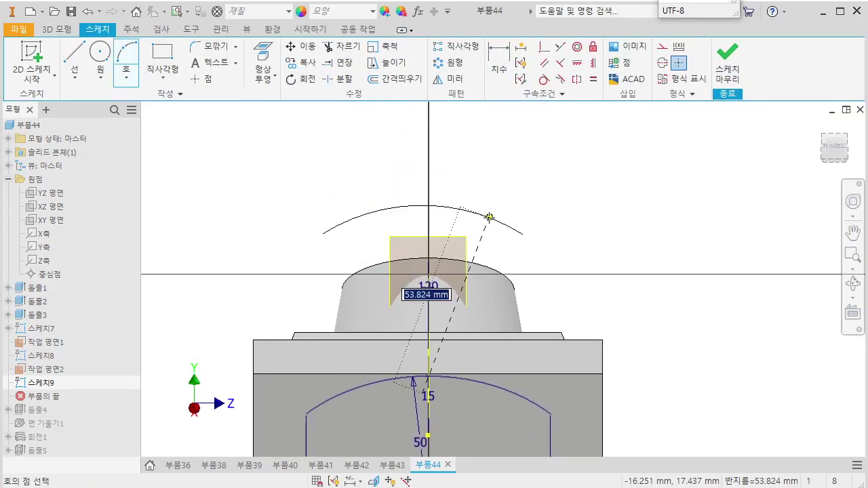
{"action": "key", "text": "Return"}
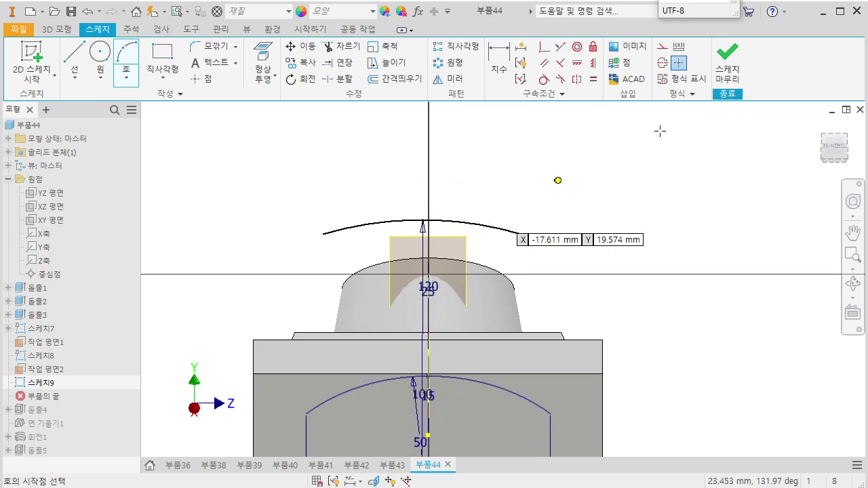
Align the 100 mm radius arc's endpoints with a vertical constraint and dimension their distance as 70 mm
{"action": "left_click", "coordinate": [594, 65]}
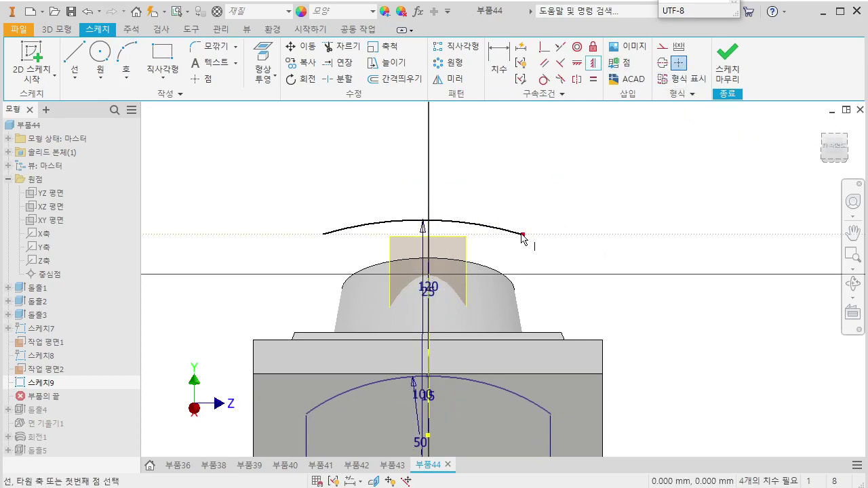
{"action": "left_click", "coordinate": [323, 235]}
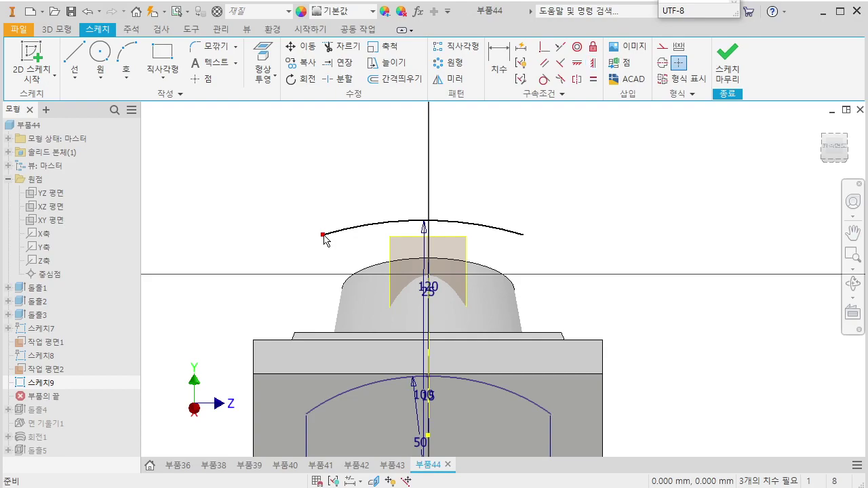
{"action": "left_click", "coordinate": [523, 234]}
{"action": "left_click", "coordinate": [491, 194]}
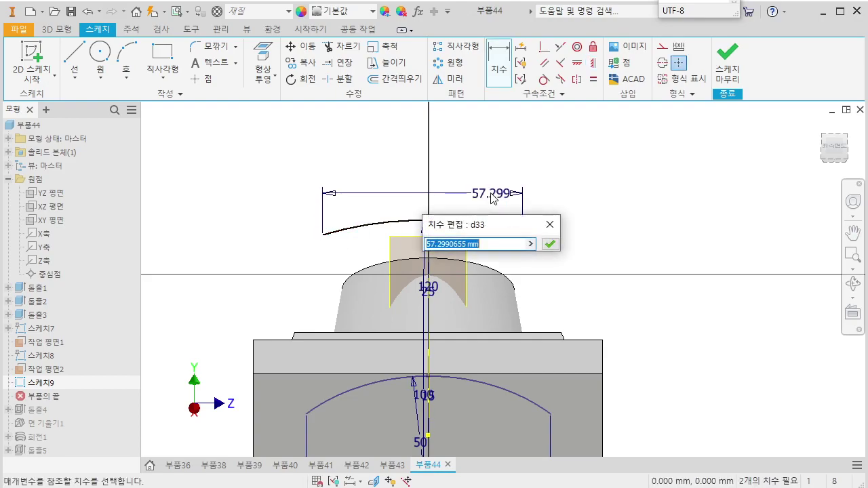
{"action": "key", "text": "Return"}
Project the path arc's upper endpoint, make the 100 mm radius arc coincident with it, and finish the sketch
{"action": "middle_click_drag", "start_coordinate": [508, 298], "coordinate": [468, 326], "text": "shift"}
{"action": "scroll", "coordinate": [421, 310], "scroll_direction": "down", "scroll_amount": 3}
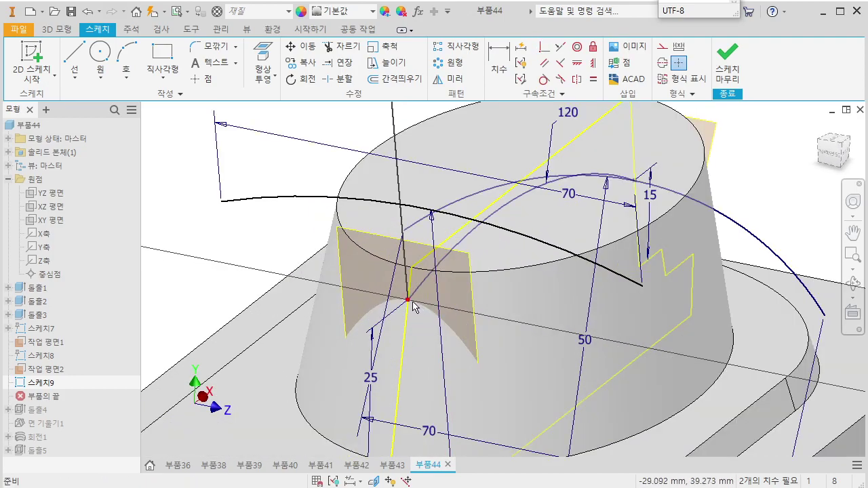
{"action": "left_click", "coordinate": [263, 59]}
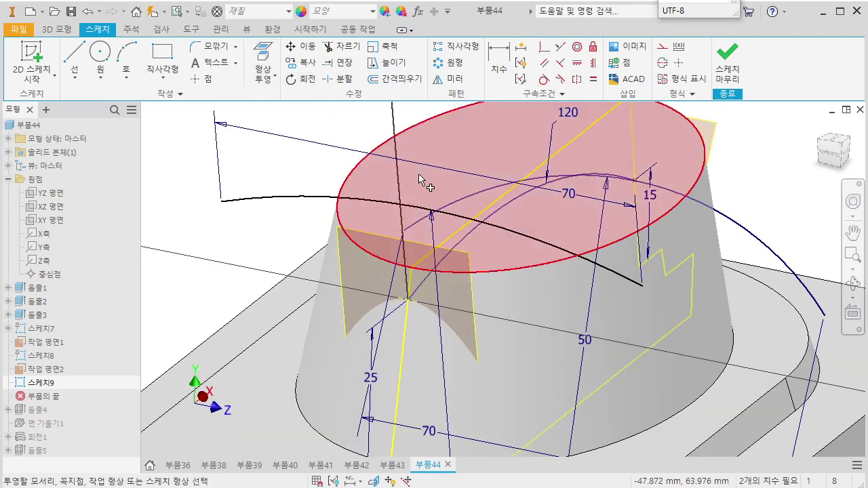
{"action": "left_click", "coordinate": [544, 49]}
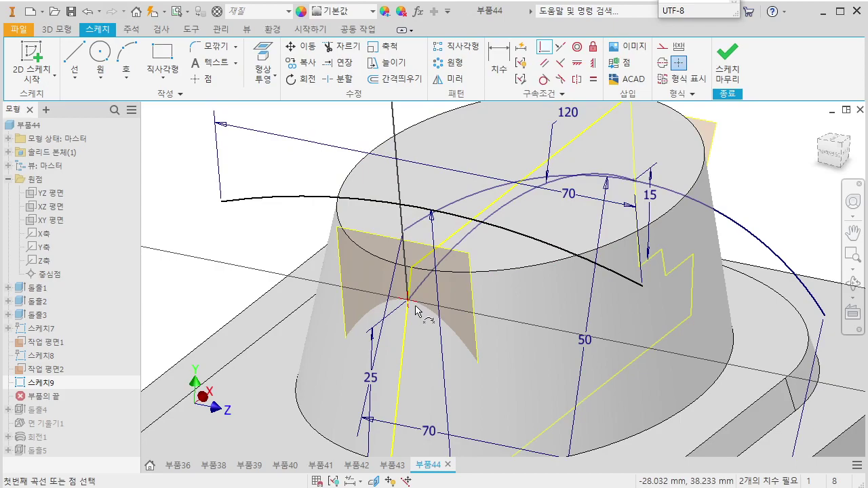
{"action": "left_click", "coordinate": [429, 210]}
{"action": "mouse_move", "coordinate": [452, 303]}
{"action": "middle_mouse_down", "text": "shift"}
{"action": "mouse_move", "coordinate": [522, 291]}
{"action": "mouse_move", "coordinate": [403, 299]}
{"action": "middle_mouse_up", "text": "shift"}
{"action": "left_click", "coordinate": [723, 81]}
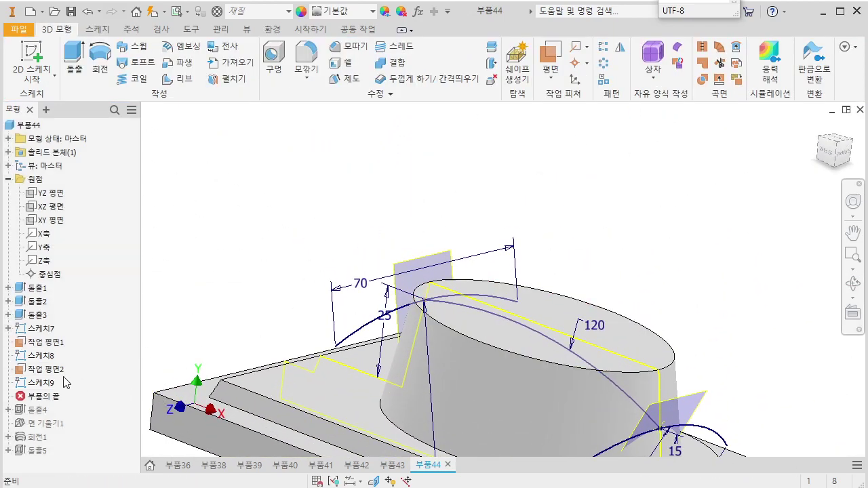
Hide both work planes at the ends of the 120 mm path arc
{"action": "left_click", "coordinate": [44, 342]}
{"action": "left_click", "coordinate": [45, 369], "text": "ctrl"}
{"action": "right_click", "coordinate": [53, 370]}
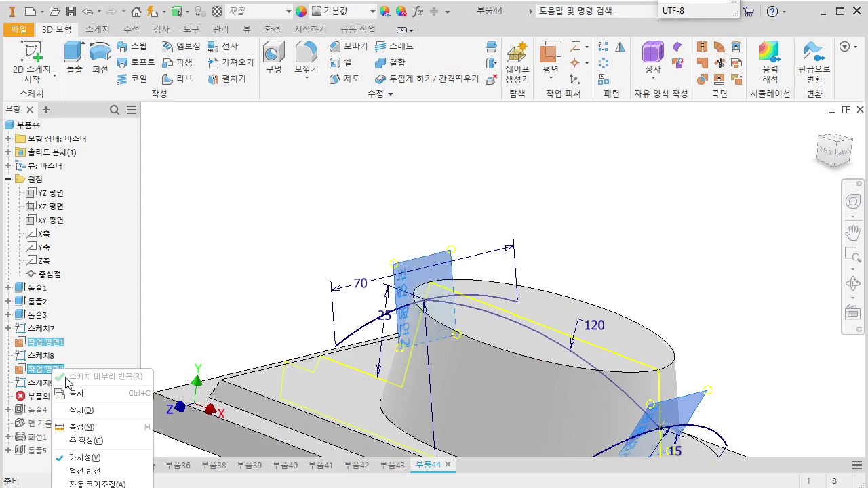
{"action": "left_click", "coordinate": [82, 458]}
Loft a surface from the 100 mm arc to the 50 mm arc, using the 120 mm arc as the centerline
{"action": "middle_click_drag", "start_coordinate": [319, 238], "coordinate": [387, 270], "text": "shift"}
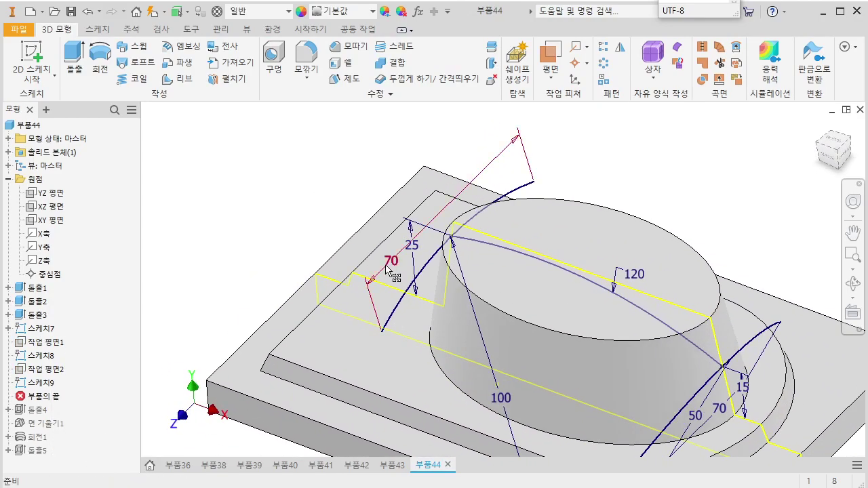
{"action": "left_click", "coordinate": [141, 63]}
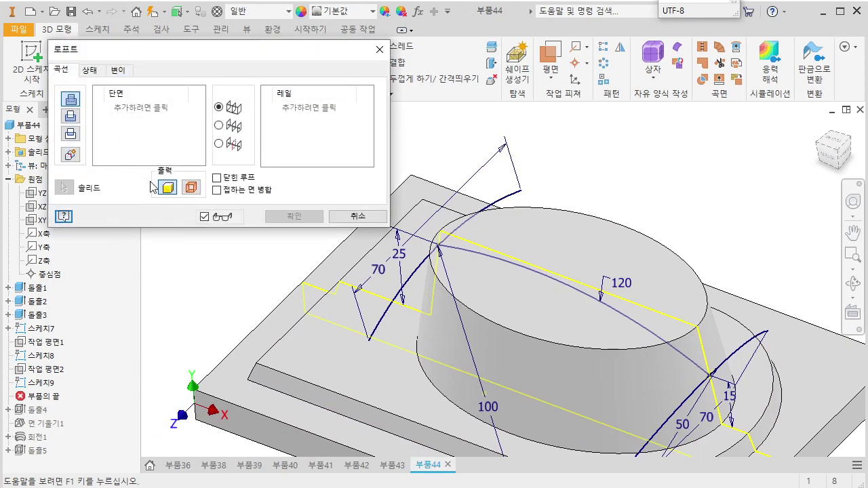
{"action": "left_click", "coordinate": [192, 190]}
{"action": "left_click", "coordinate": [514, 200]}
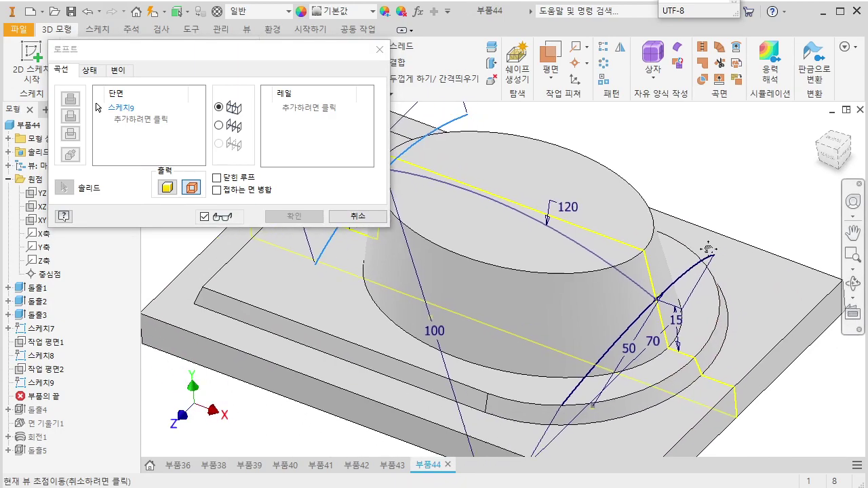
{"action": "scroll", "coordinate": [721, 248], "scroll_direction": "up", "scroll_amount": 5}
{"action": "left_click", "coordinate": [706, 253]}
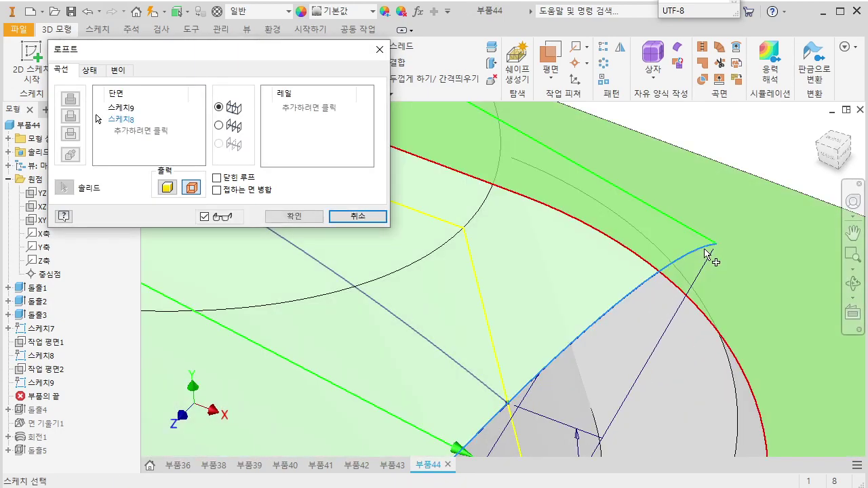
{"action": "scroll", "coordinate": [706, 253], "scroll_direction": "down", "scroll_amount": 5}
{"action": "left_click", "coordinate": [219, 126]}
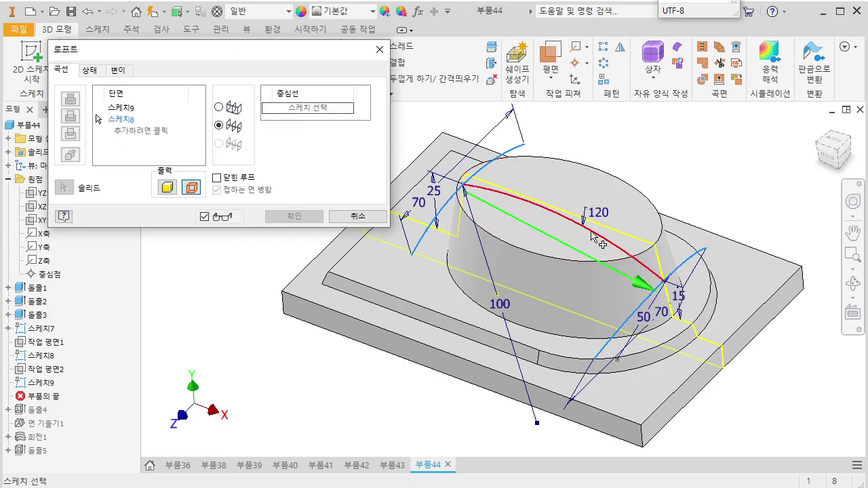
{"action": "left_click", "coordinate": [595, 237]}
{"action": "left_click", "coordinate": [294, 216]}
{"action": "middle_click_drag", "start_coordinate": [360, 319], "coordinate": [372, 285], "text": "shift"}
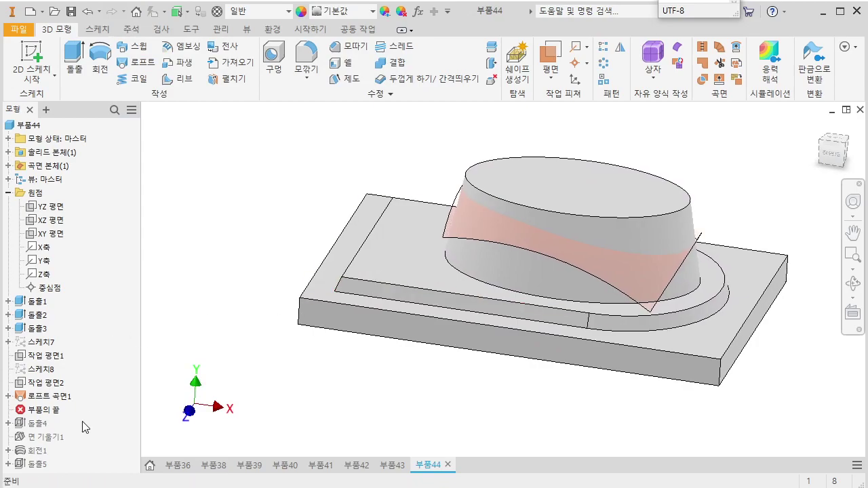
Move the end-of-part marker below the last feature and replace the boss's sloped top face with the lofted surface
{"action": "left_click_drag", "start_coordinate": [55, 470], "coordinate": [54, 469]}
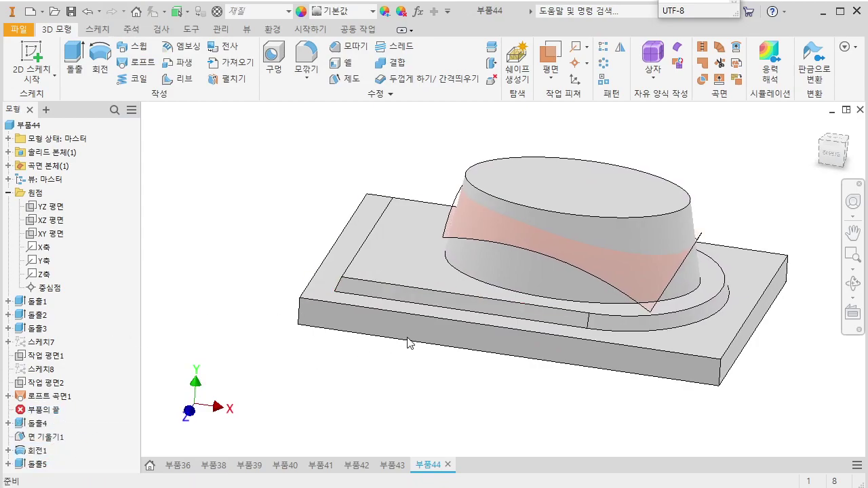
{"action": "mouse_move", "coordinate": [520, 332]}
{"action": "middle_mouse_down", "text": "shift"}
{"action": "mouse_move", "coordinate": [489, 346]}
{"action": "mouse_move", "coordinate": [500, 339]}
{"action": "mouse_move", "coordinate": [500, 188]}
{"action": "middle_mouse_up", "text": "shift"}
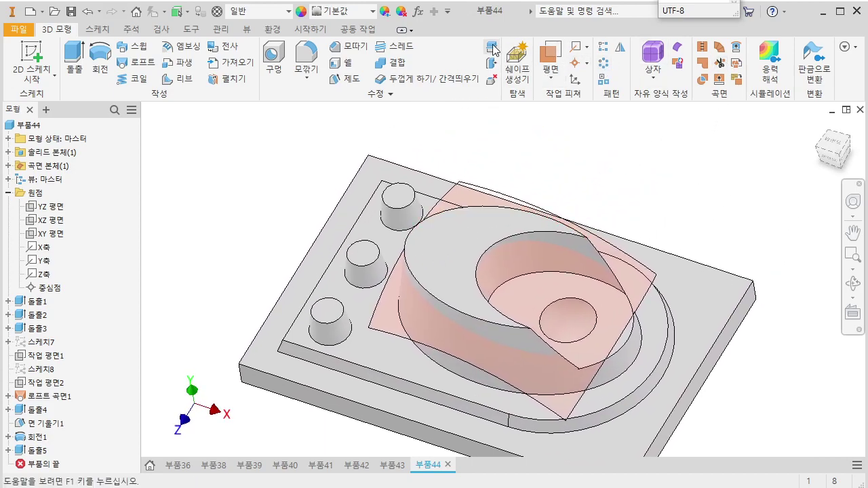
{"action": "left_click", "coordinate": [736, 49]}
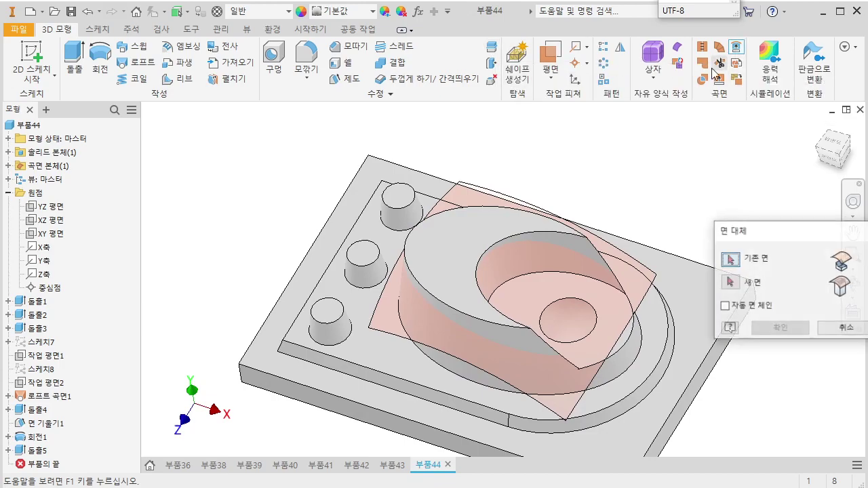
{"action": "left_click", "coordinate": [491, 236]}
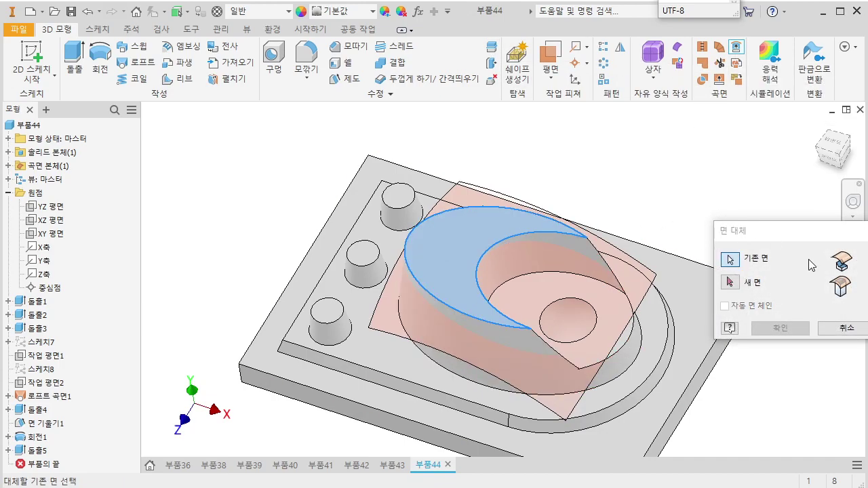
{"action": "left_click", "coordinate": [652, 284]}
{"action": "left_click", "coordinate": [780, 327]}
{"action": "middle_click_drag", "start_coordinate": [715, 277], "coordinate": [716, 244], "text": "shift"}
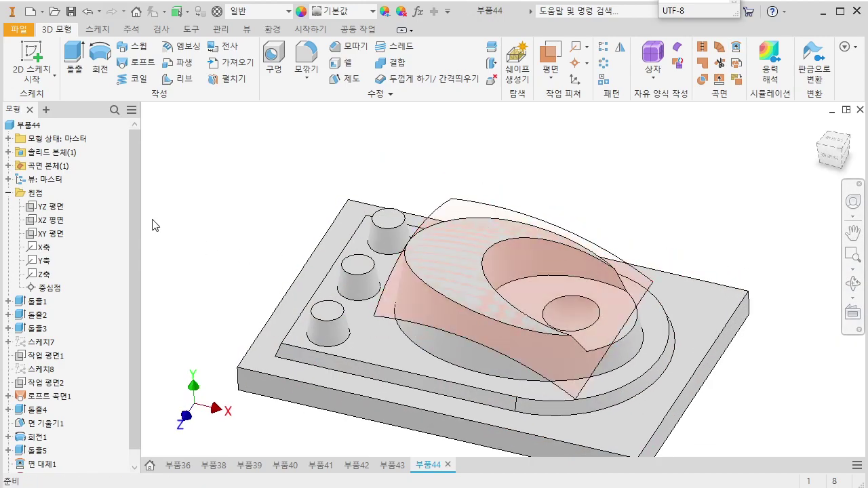
Hide the lofted surface body
{"action": "left_click", "coordinate": [9, 166]}
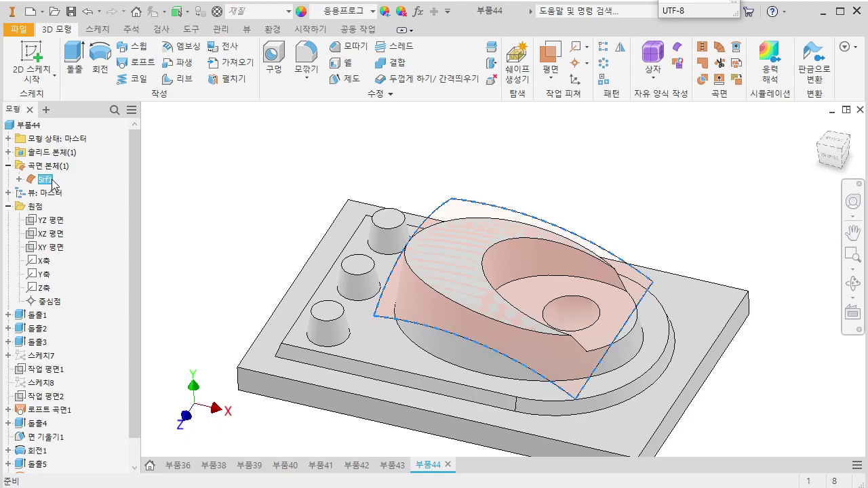
{"action": "right_click", "coordinate": [52, 180]}
{"action": "left_click", "coordinate": [108, 252]}
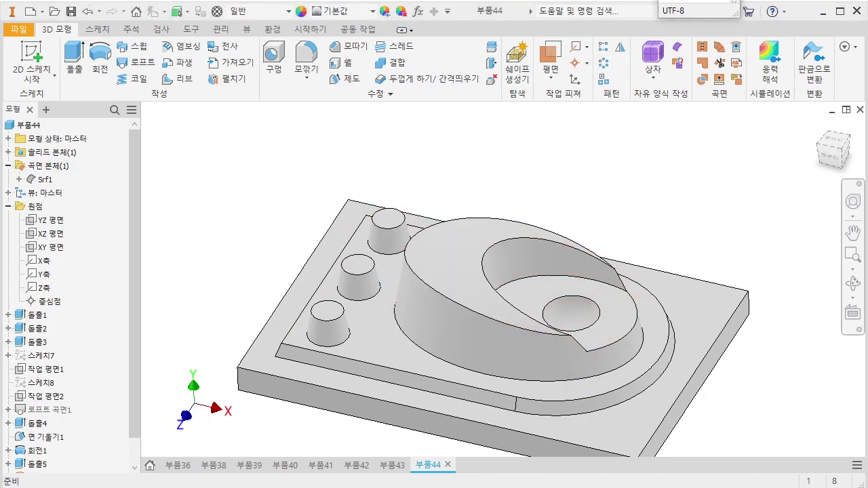
Fillet the two vertical corner edges of the raised pad beside the three pins with a 6 mm radius
{"action": "mouse_move", "coordinate": [494, 359]}
{"action": "middle_mouse_down", "text": "shift"}
{"action": "mouse_move", "coordinate": [576, 359]}
{"action": "mouse_move", "coordinate": [500, 351]}
{"action": "middle_mouse_up", "text": "shift"}
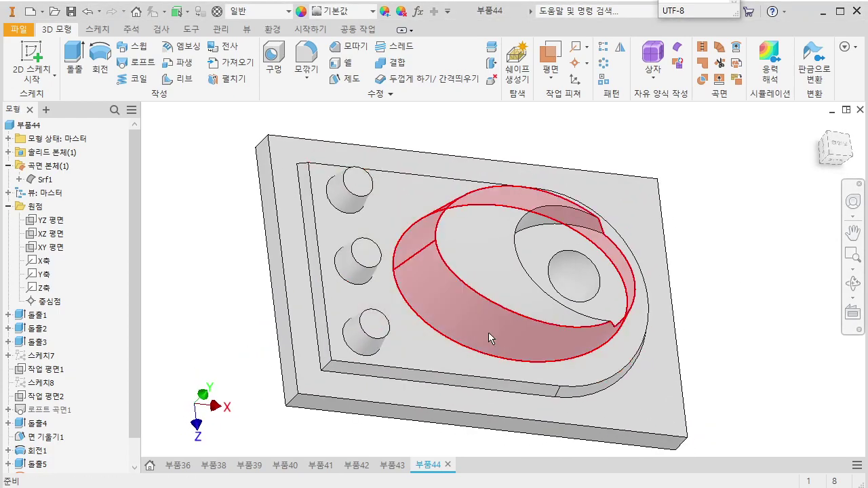
{"action": "left_click", "coordinate": [307, 59]}
{"action": "type", "text": "6"}
{"action": "left_click", "coordinate": [326, 366]}
{"action": "middle_click_drag", "start_coordinate": [265, 344], "coordinate": [379, 449]}
{"action": "left_click", "coordinate": [416, 274]}
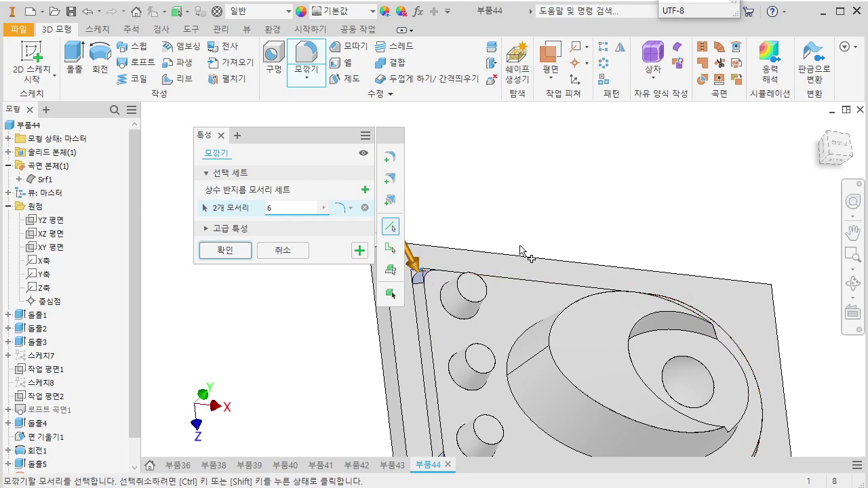
{"action": "left_click", "coordinate": [221, 255]}
Start a 1 mm fillet and select the upper and lower perimeter edges of the raised pad
{"action": "scroll", "coordinate": [421, 258], "scroll_direction": "down", "scroll_amount": 2}
{"action": "middle_click_drag", "start_coordinate": [522, 291], "coordinate": [452, 217]}
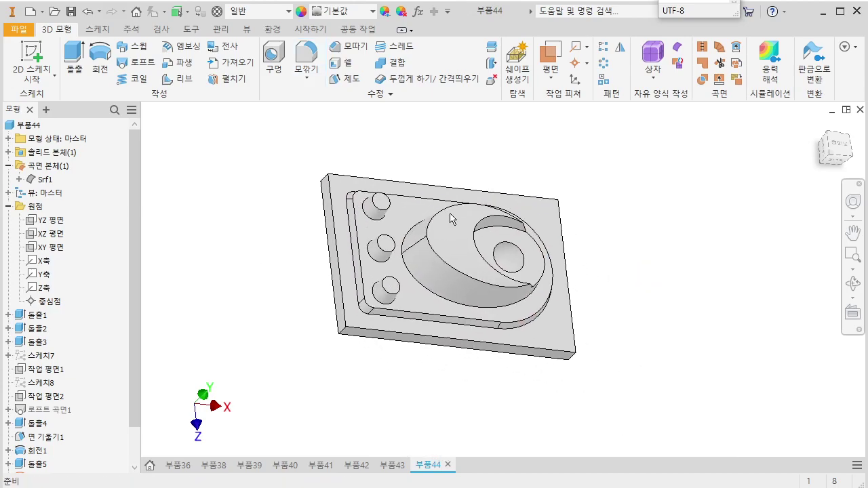
{"action": "type", "text": "f1"}
{"action": "middle_click_drag", "start_coordinate": [312, 353], "coordinate": [425, 425]}
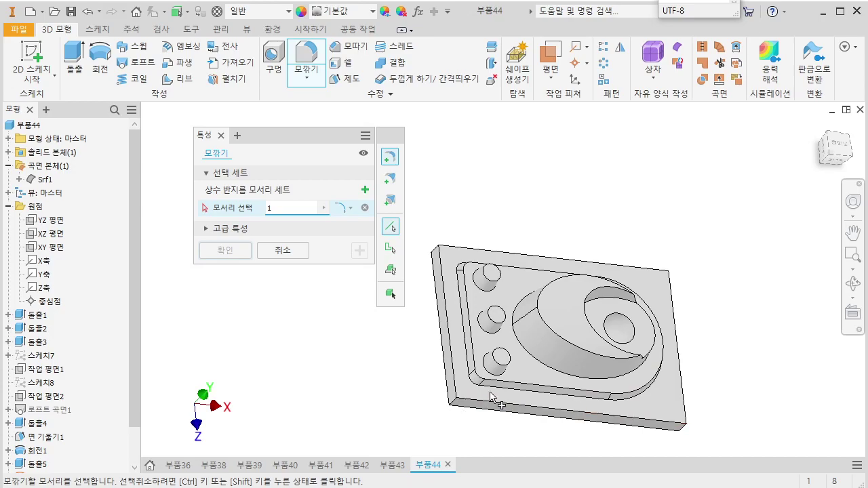
{"action": "left_click", "coordinate": [492, 391]}
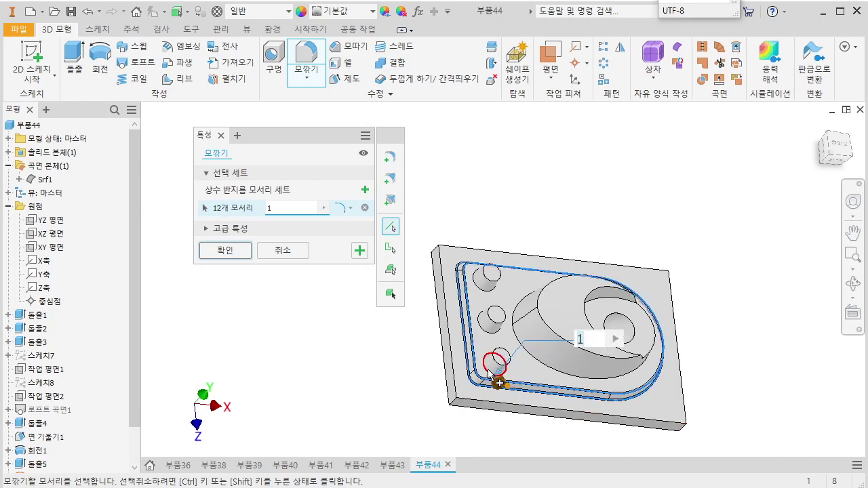
Add the top and base circular edges of all three pins to the 1 mm fillet
{"action": "scroll", "coordinate": [498, 366], "scroll_direction": "up", "scroll_amount": 4}
{"action": "left_click", "coordinate": [512, 344]}
{"action": "left_click", "coordinate": [520, 295]}
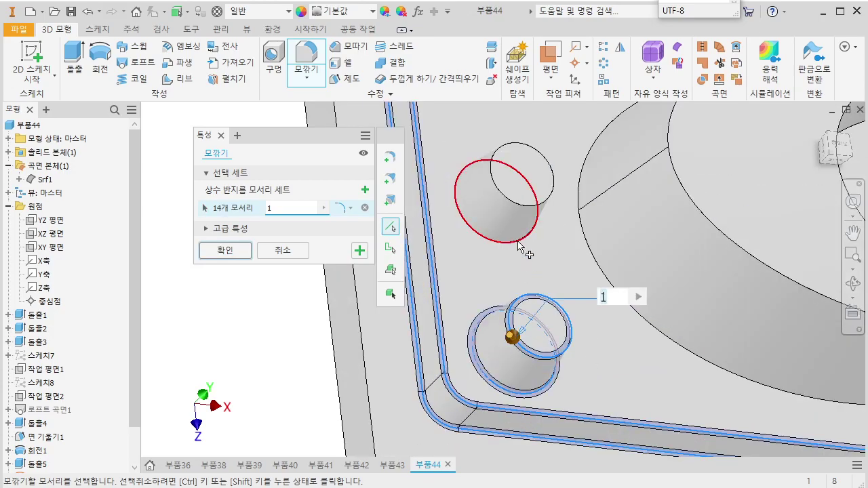
{"action": "left_click", "coordinate": [515, 216]}
{"action": "left_click", "coordinate": [483, 244]}
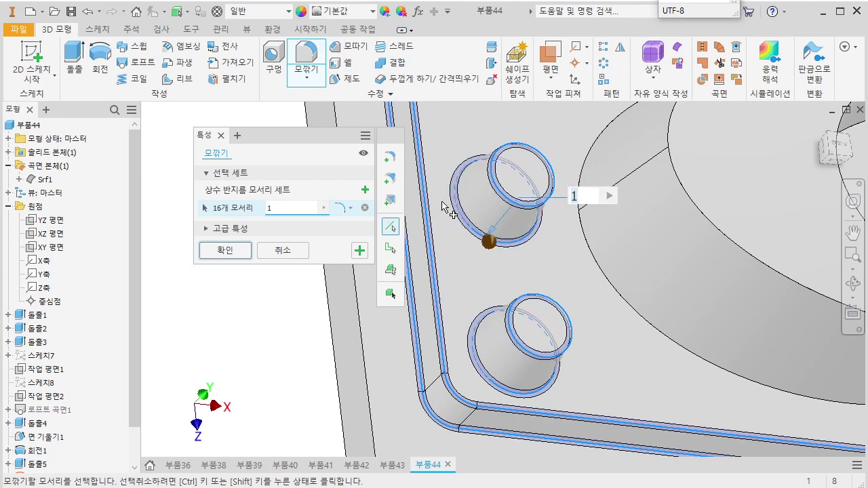
{"action": "middle_click_drag", "start_coordinate": [483, 244], "coordinate": [461, 390]}
{"action": "left_click", "coordinate": [473, 368]}
{"action": "left_click", "coordinate": [508, 329]}
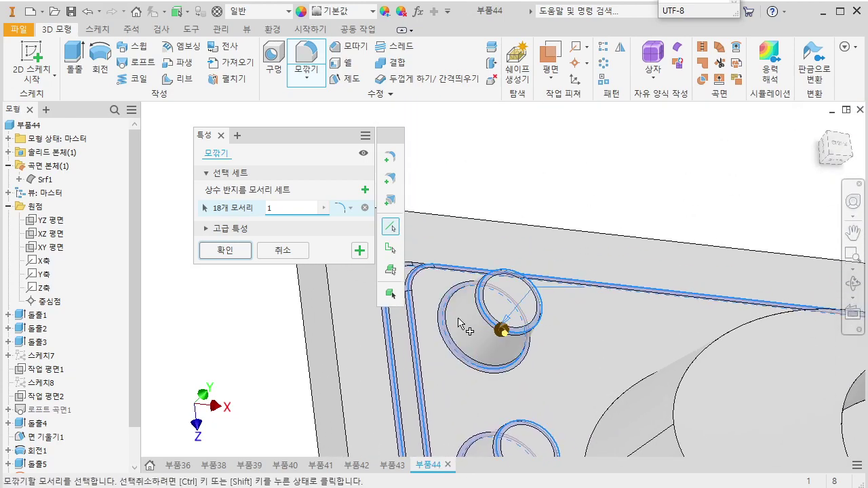
Add the boss's base edge, the round hollow's rim and the recess floor's inner and outer edges to the 1 mm fillet
{"action": "scroll", "coordinate": [500, 330], "scroll_direction": "down", "scroll_amount": 5}
{"action": "middle_click_drag", "start_coordinate": [573, 354], "coordinate": [472, 315]}
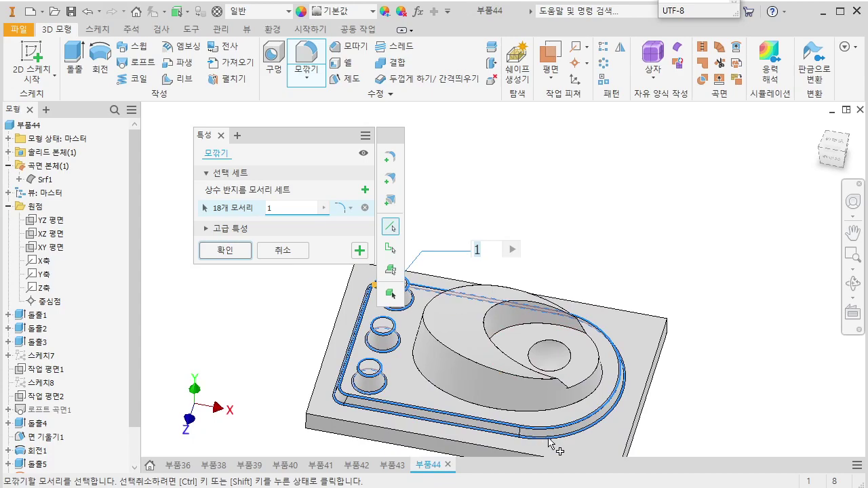
{"action": "left_click", "coordinate": [587, 399]}
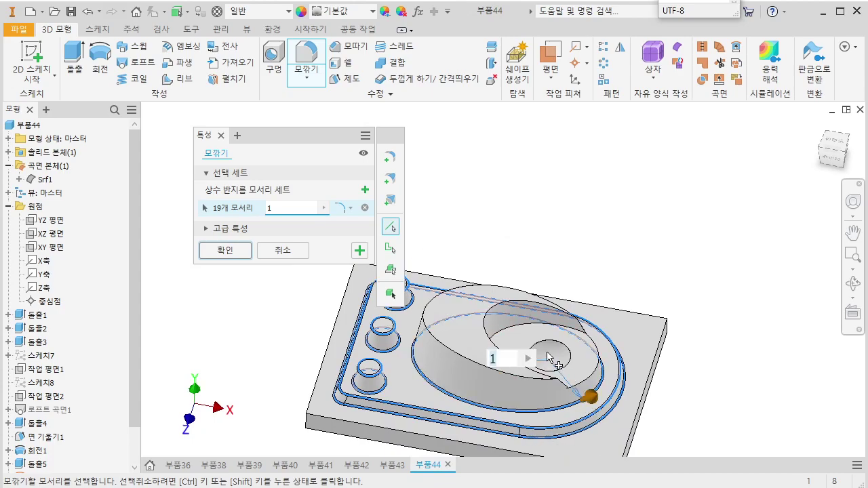
{"action": "scroll", "coordinate": [551, 357], "scroll_direction": "down", "scroll_amount": 5}
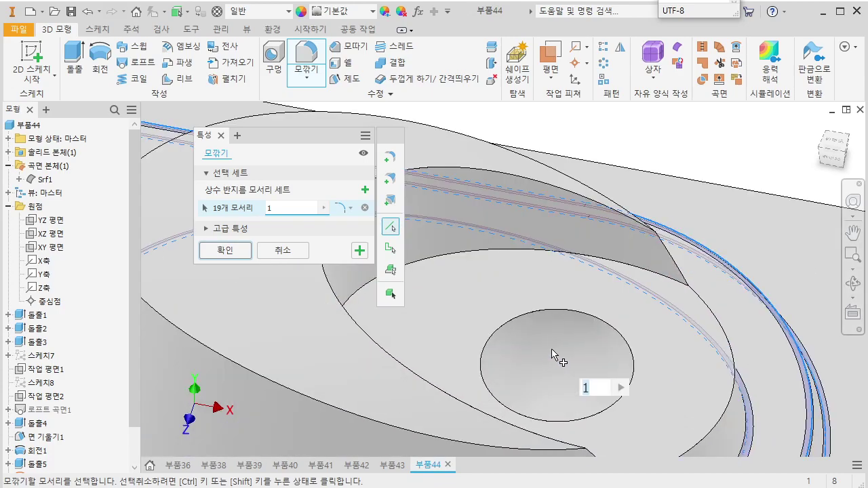
{"action": "left_click", "coordinate": [587, 313]}
{"action": "left_click", "coordinate": [639, 267]}
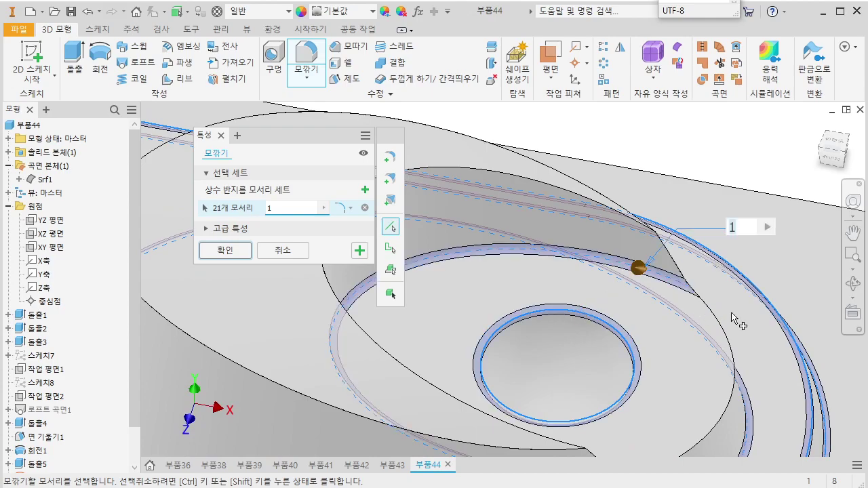
{"action": "left_click", "coordinate": [720, 325]}
Add the boss's top rim, the recess's upper edge and the two short sloping end edges, and apply the 1 mm fillet
{"action": "scroll", "coordinate": [607, 398], "scroll_direction": "up", "scroll_amount": 3}
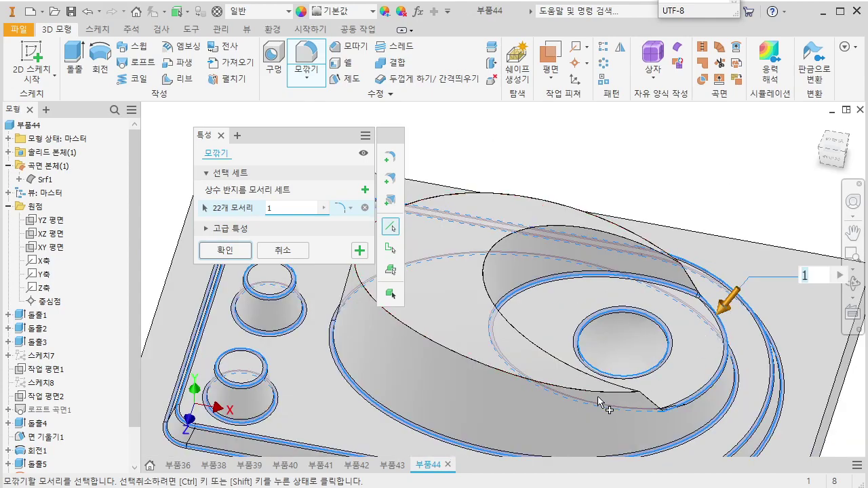
{"action": "left_click", "coordinate": [629, 392]}
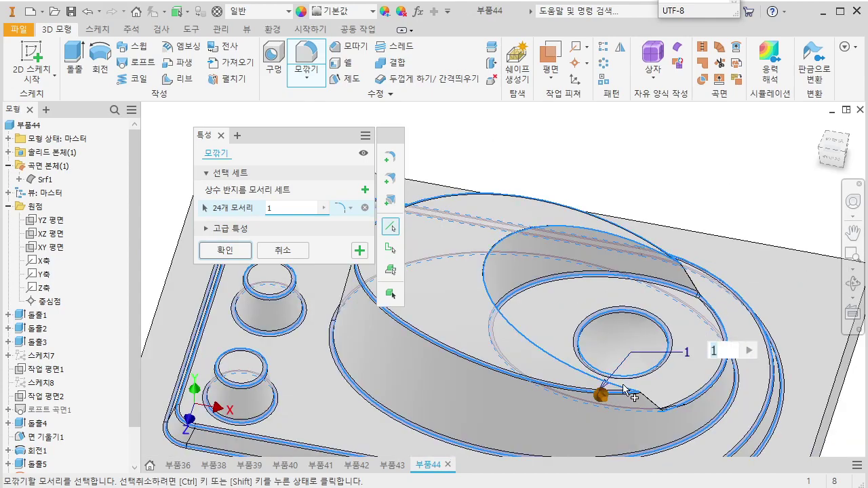
{"action": "left_click", "coordinate": [659, 406]}
{"action": "left_click", "coordinate": [695, 293]}
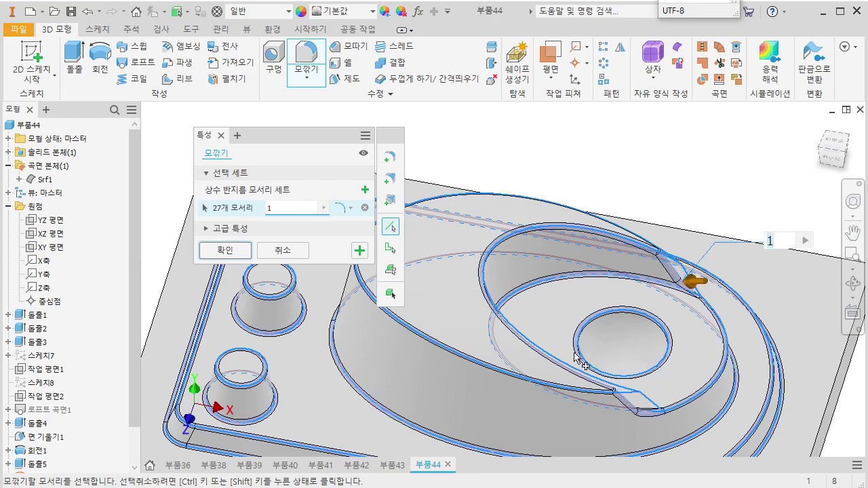
{"action": "scroll", "coordinate": [576, 353], "scroll_direction": "up", "scroll_amount": 3}
{"action": "middle_click_drag", "start_coordinate": [588, 363], "coordinate": [582, 371], "text": "shift"}
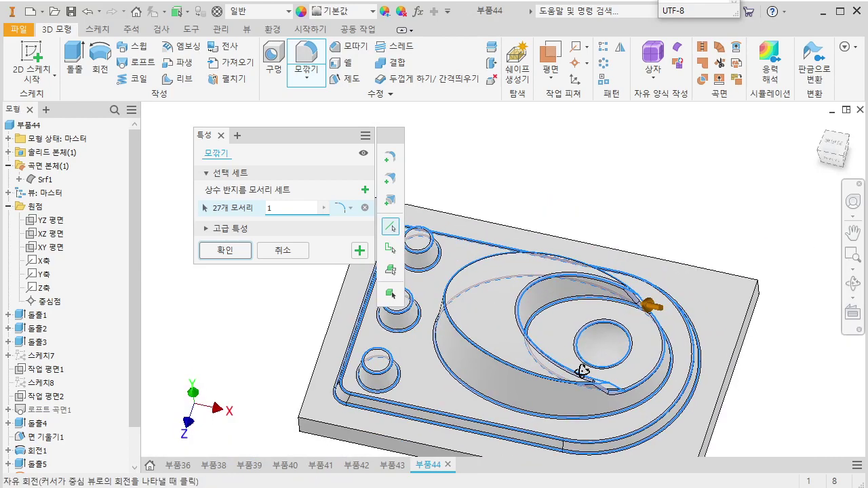
{"action": "left_click", "coordinate": [234, 256]}
{"action": "scroll", "coordinate": [398, 310], "scroll_direction": "up", "scroll_amount": 3}
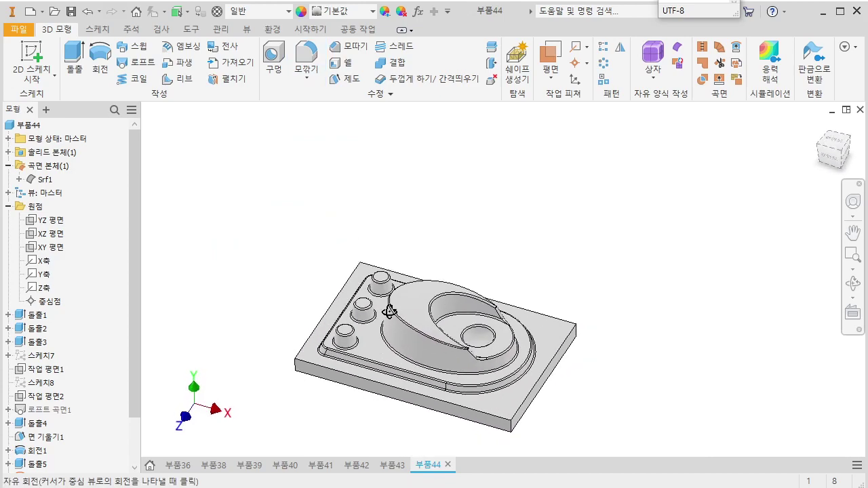
{"action": "left_click", "coordinate": [845, 161]}
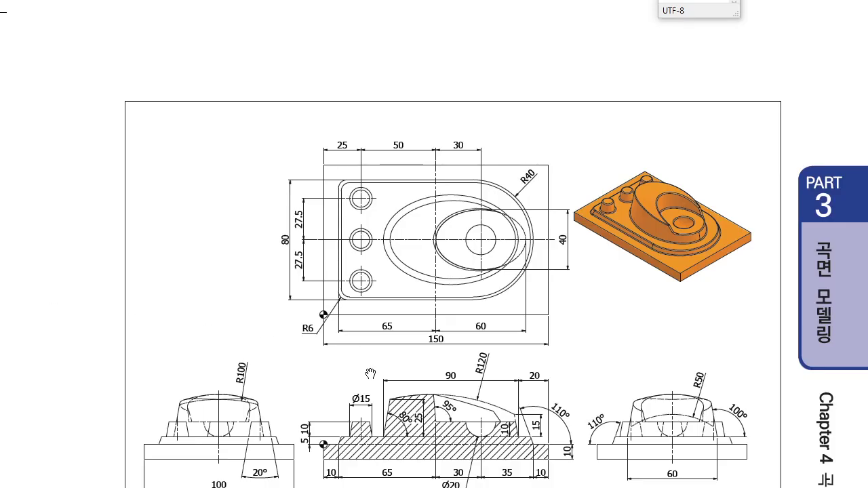
Create a new part and start a sketch on the horizontal XZ plane
{"action": "scroll", "coordinate": [371, 374], "scroll_direction": "down", "scroll_amount": 5}
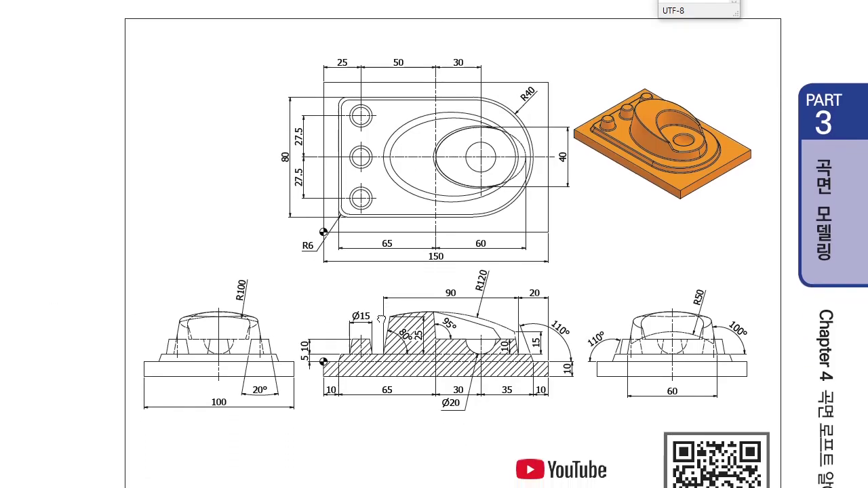
{"action": "scroll", "coordinate": [458, 313], "scroll_direction": "down", "scroll_amount": 3}
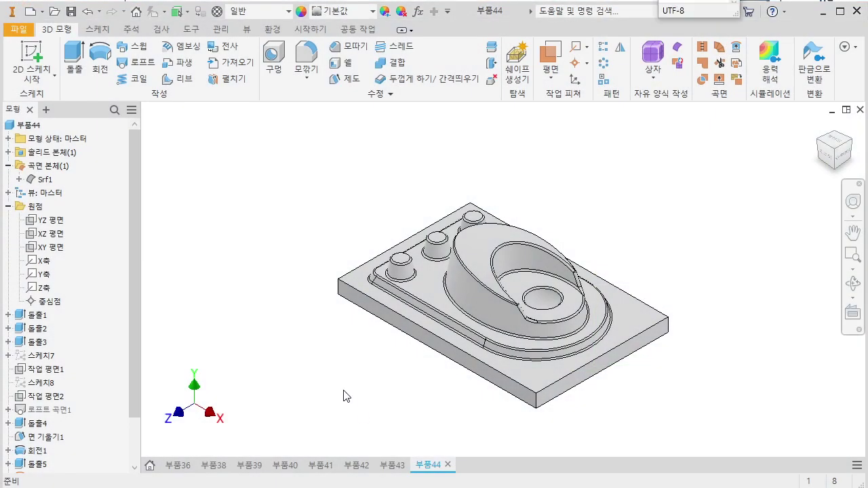
{"action": "key", "text": "ctrl+n"}
{"action": "double_click", "coordinate": [435, 197]}
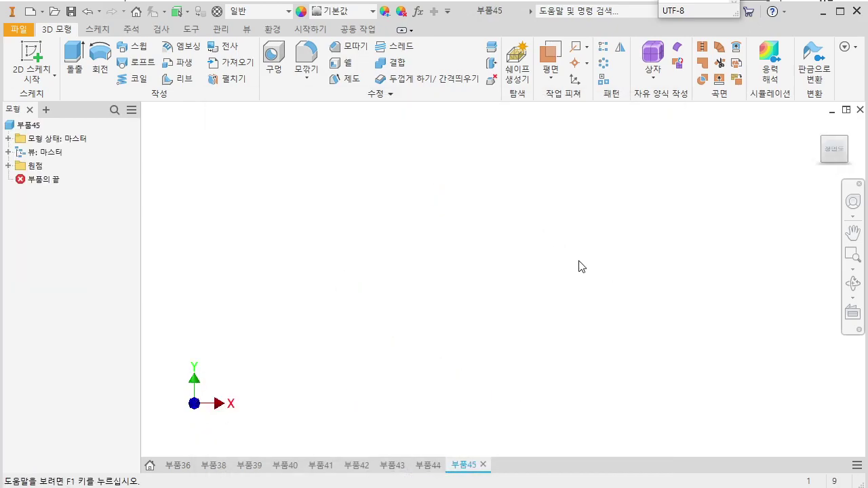
{"action": "key", "text": "s"}
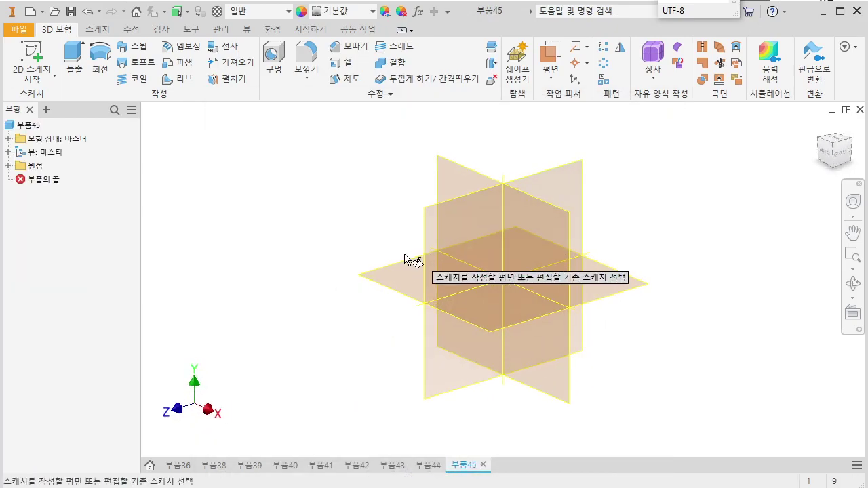
{"action": "left_click", "coordinate": [360, 254]}
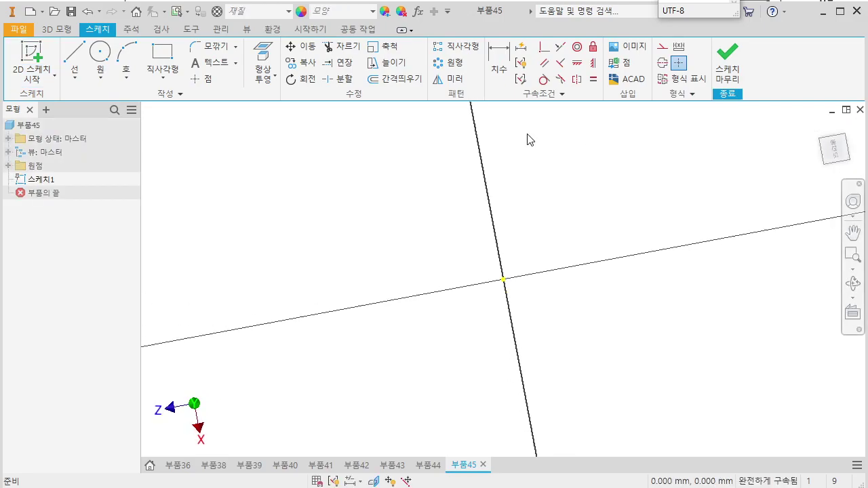
Draw a 120 by 80 mm center rectangle with its center on the origin
{"action": "left_click", "coordinate": [163, 76]}
{"action": "left_click", "coordinate": [175, 167]}
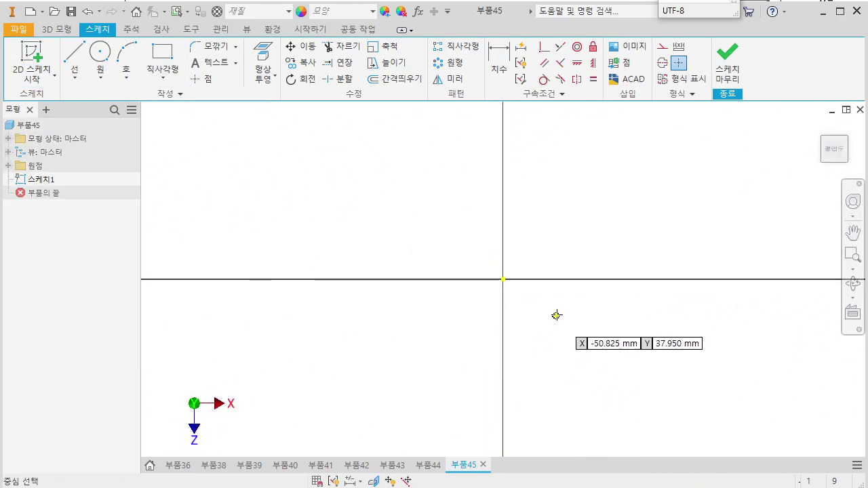
{"action": "left_click", "coordinate": [503, 279]}
{"action": "type", "text": "120"}
{"action": "key", "text": "Tab"}
{"action": "type", "text": "80"}
{"action": "key", "text": "Return"}
Extrude the rectangle into a solid base plate
{"action": "middle_click_drag", "start_coordinate": [405, 210], "coordinate": [409, 217], "text": "shift"}
{"action": "key", "text": "e"}
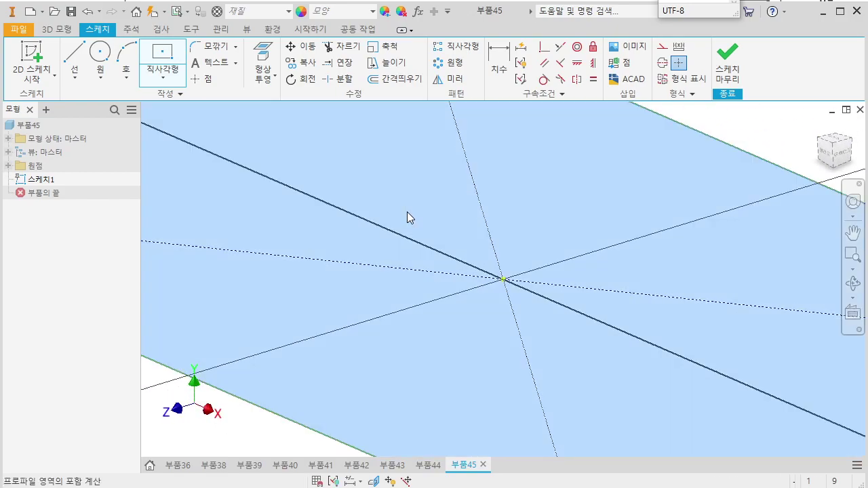
{"action": "key", "text": "Return"}
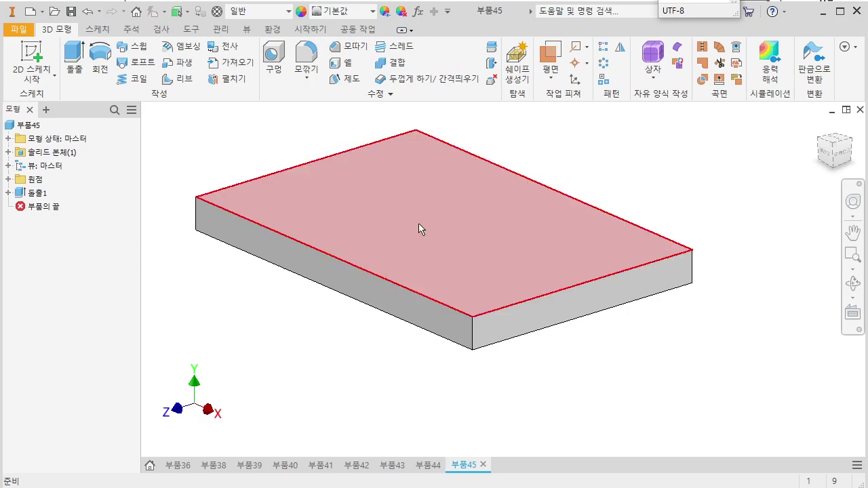
Start a sketch on the plate's top face and draw a 60 mm vertical line near the left short edge
{"action": "left_click", "coordinate": [421, 229]}
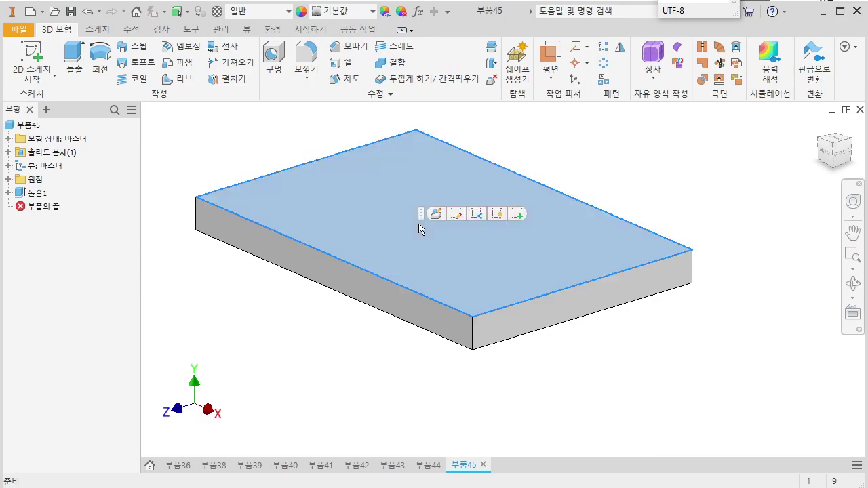
{"action": "left_click", "coordinate": [434, 214]}
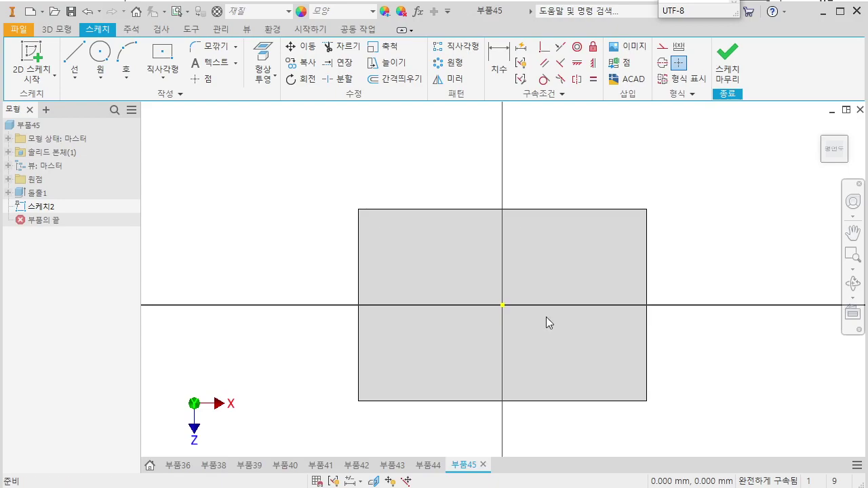
{"action": "left_click", "coordinate": [75, 59]}
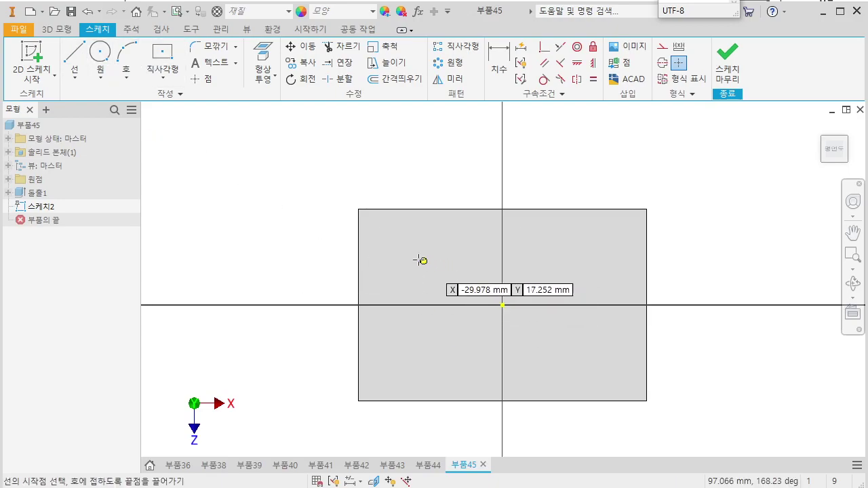
{"action": "left_click", "coordinate": [390, 245]}
{"action": "type", "text": "60"}
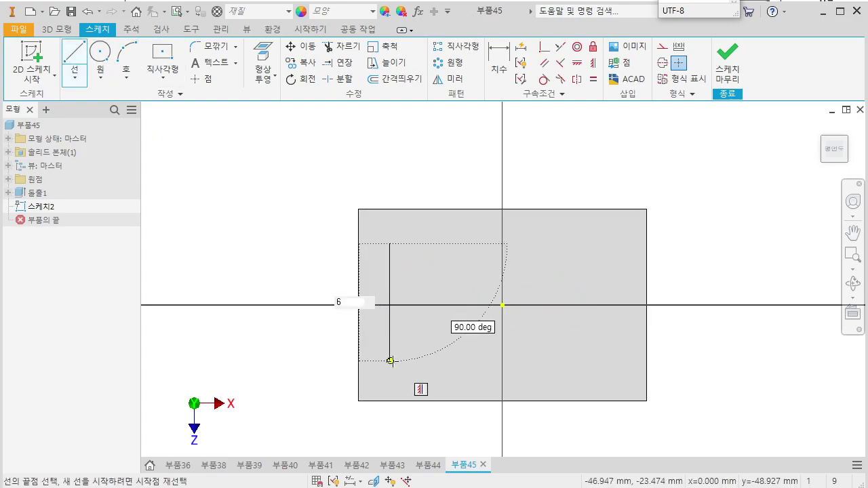
{"action": "key", "text": "Return"}
{"action": "key", "text": "Escape"}
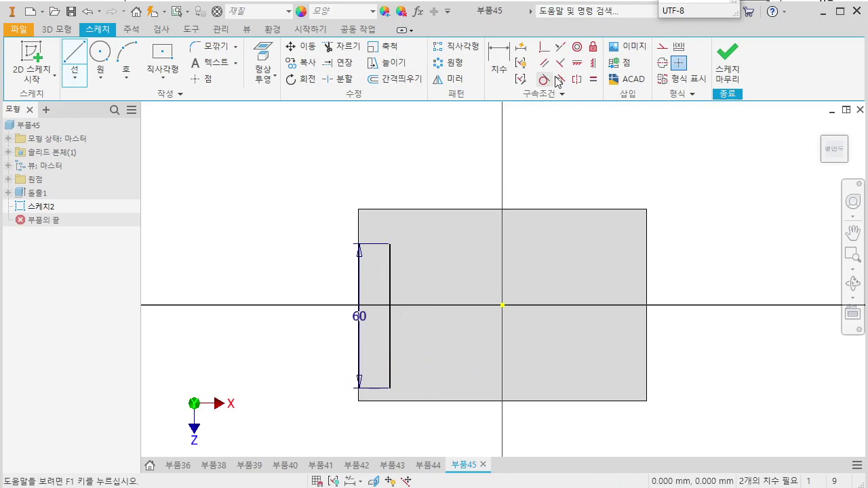
Align the 60 mm line's midpoint horizontally with the origin and dimension the line 15 mm from the plate's left edge
{"action": "left_click", "coordinate": [577, 66]}
{"action": "left_click", "coordinate": [390, 316]}
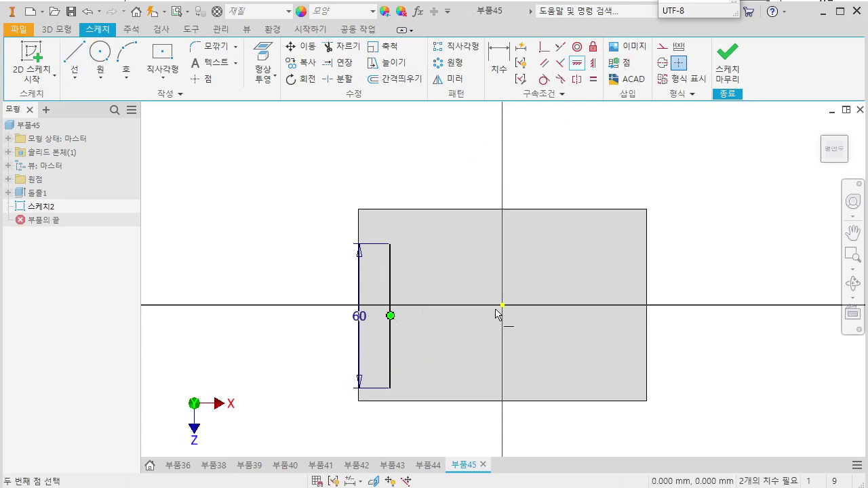
{"action": "left_click", "coordinate": [502, 305]}
{"action": "key", "text": "Escape"}
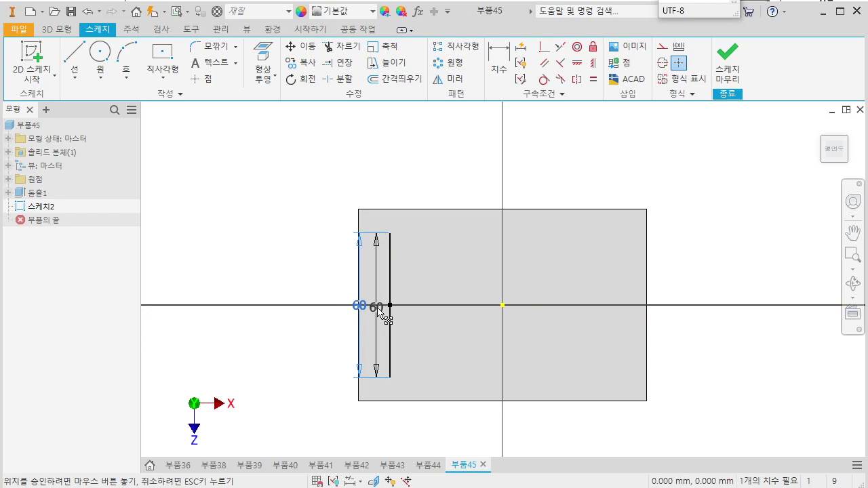
{"action": "left_click", "coordinate": [377, 309]}
{"action": "left_click", "coordinate": [391, 260]}
{"action": "left_click", "coordinate": [364, 184]}
{"action": "type", "text": "15"}
{"action": "key", "text": "Return"}
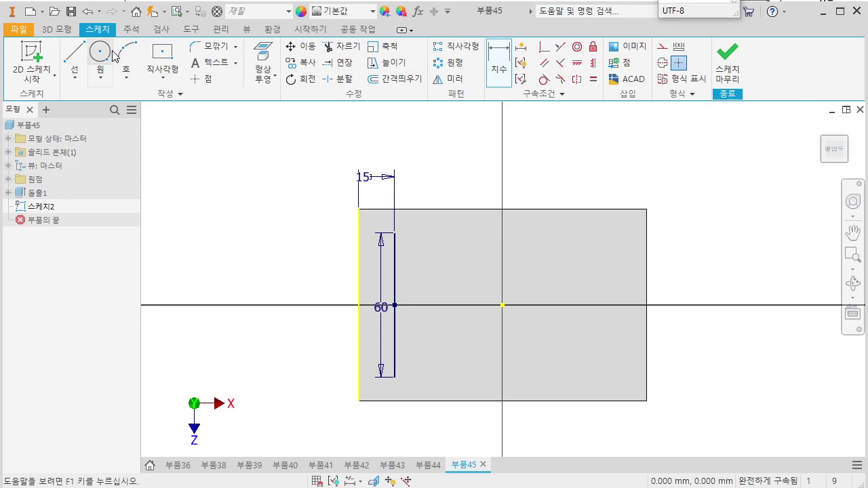
Draw a second vertical line 40 mm long near the plate's right short edge
{"action": "left_click", "coordinate": [74, 53]}
{"action": "left_click", "coordinate": [609, 290]}
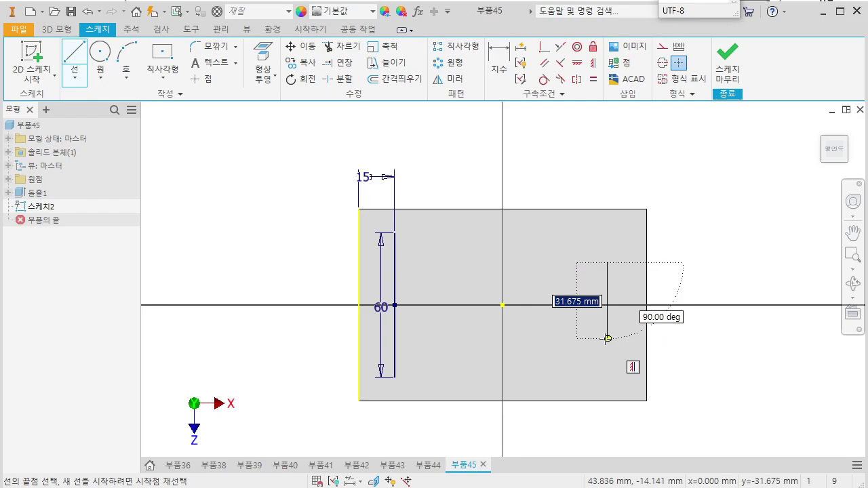
{"action": "type", "text": "40"}
{"action": "key", "text": "Return"}
{"action": "key", "text": "Escape"}
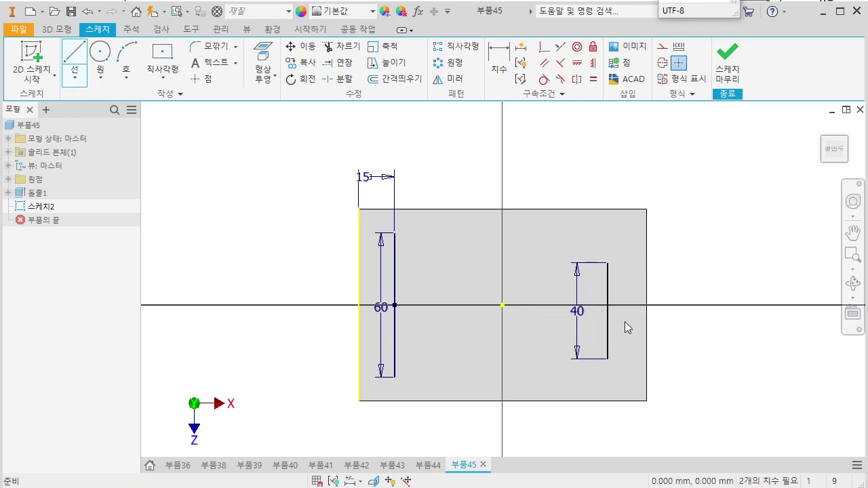
Dimension the 40 mm line 15 mm from the plate's right edge
{"action": "key", "text": "d"}
{"action": "left_click", "coordinate": [607, 332]}
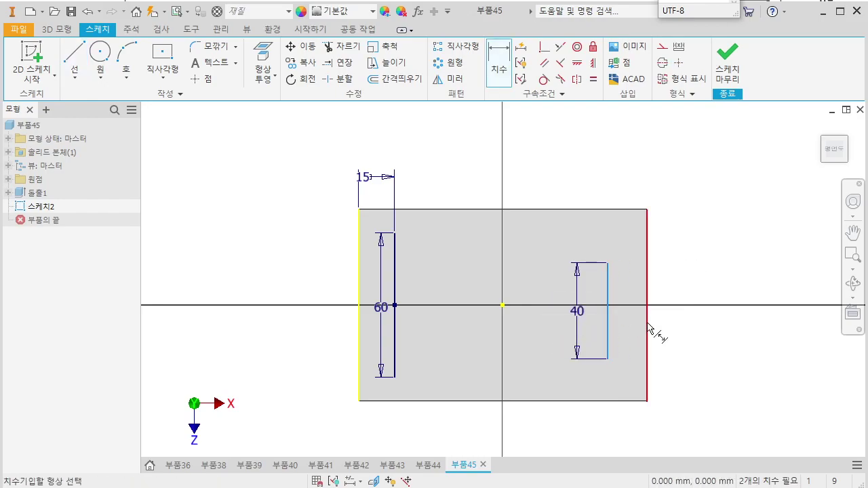
{"action": "left_click", "coordinate": [647, 332]}
{"action": "left_click", "coordinate": [671, 317]}
{"action": "type", "text": "15"}
{"action": "key", "text": "Return"}
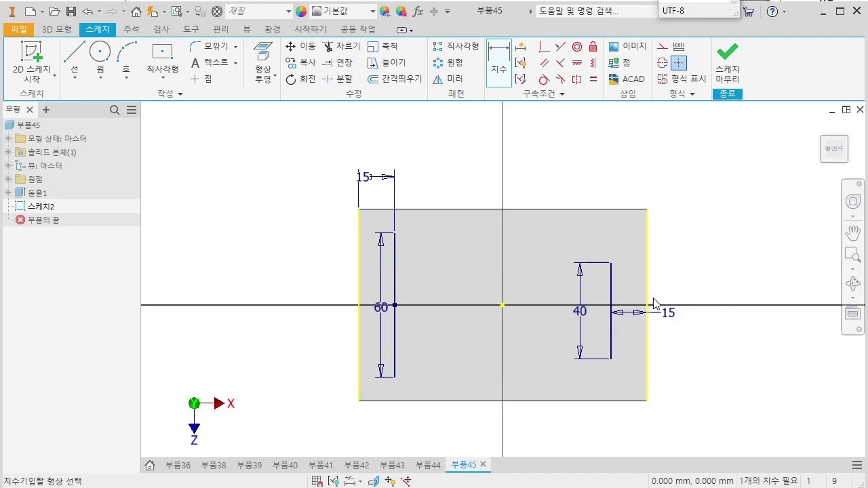
{"action": "key", "text": "Escape"}
Align the 40 mm line's midpoint horizontally with the midpoint of the plate's right edge
{"action": "key", "text": "l"}
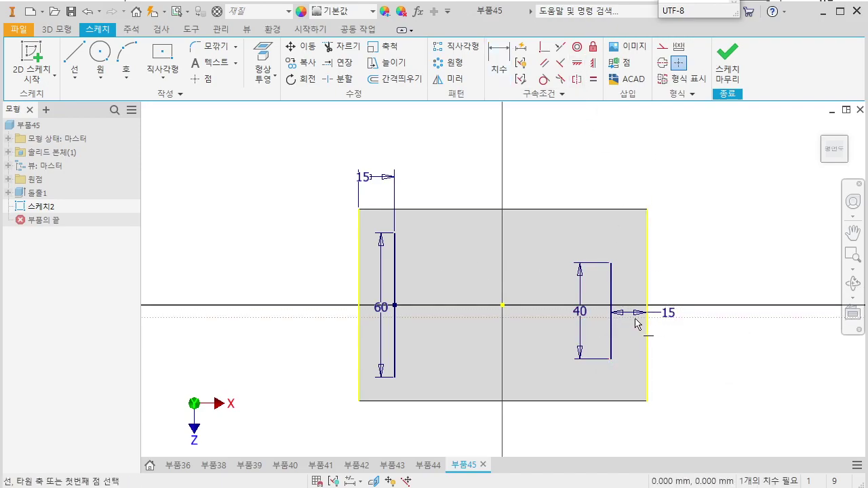
{"action": "left_click", "coordinate": [611, 312]}
{"action": "left_click", "coordinate": [647, 305]}
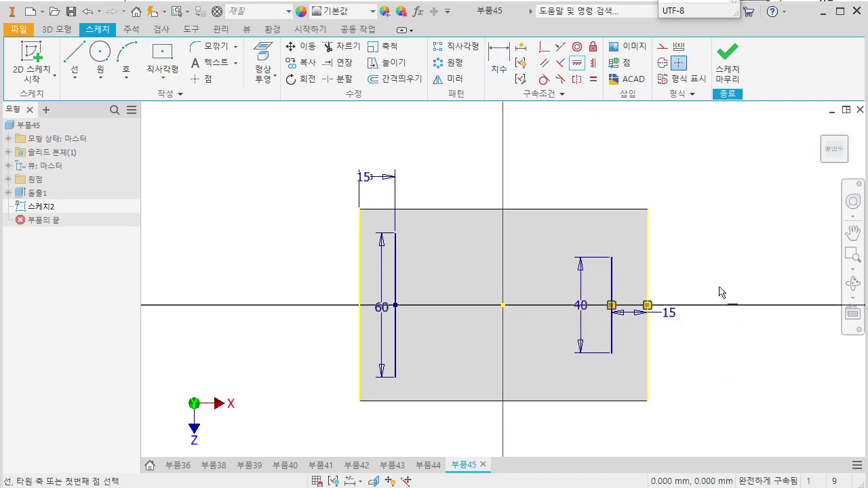
{"action": "key", "text": "Escape"}
Join the upper and lower endpoints of the 60 mm and 40 mm lines with two outward-bulging arcs
{"action": "left_click", "coordinate": [126, 54]}
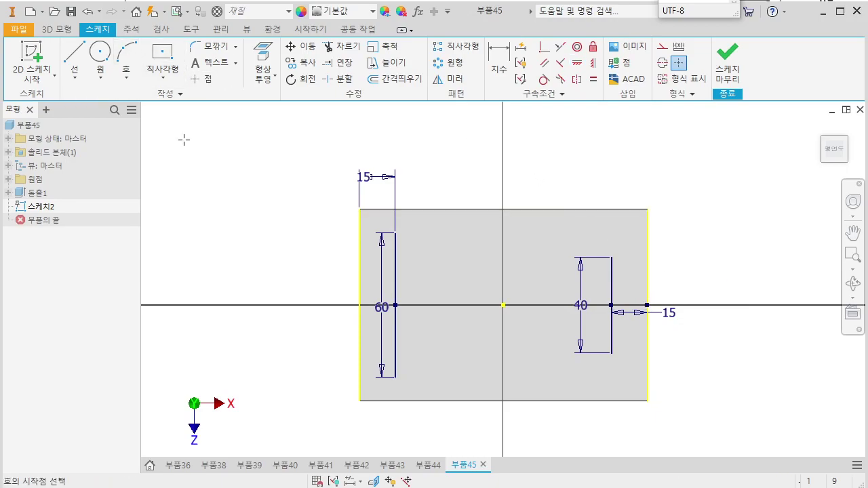
{"action": "left_click", "coordinate": [395, 233]}
{"action": "left_click", "coordinate": [612, 257]}
{"action": "left_click", "coordinate": [567, 249]}
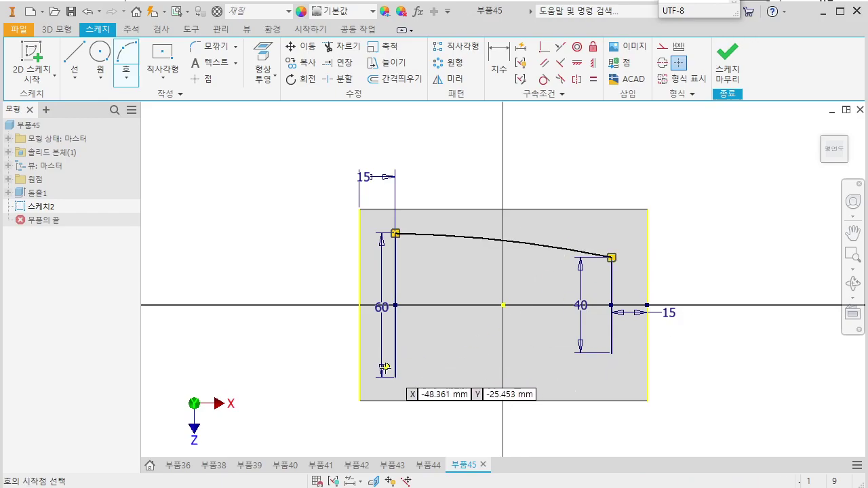
{"action": "left_click", "coordinate": [395, 377]}
{"action": "left_click", "coordinate": [612, 357]}
{"action": "left_click", "coordinate": [567, 362]}
Make the two arcs equal and set the upper arc's radius to 250 mm
{"action": "left_click", "coordinate": [595, 79]}
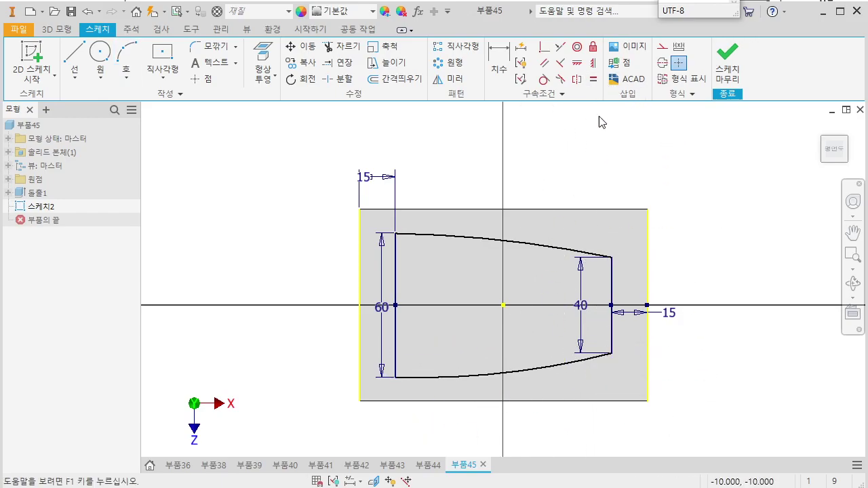
{"action": "left_click", "coordinate": [562, 251]}
{"action": "left_click", "coordinate": [574, 360]}
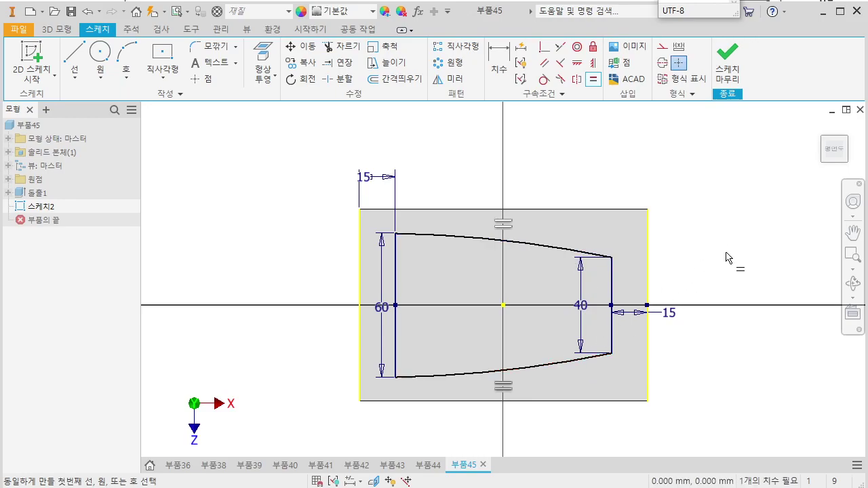
{"action": "key", "text": "Escape"}
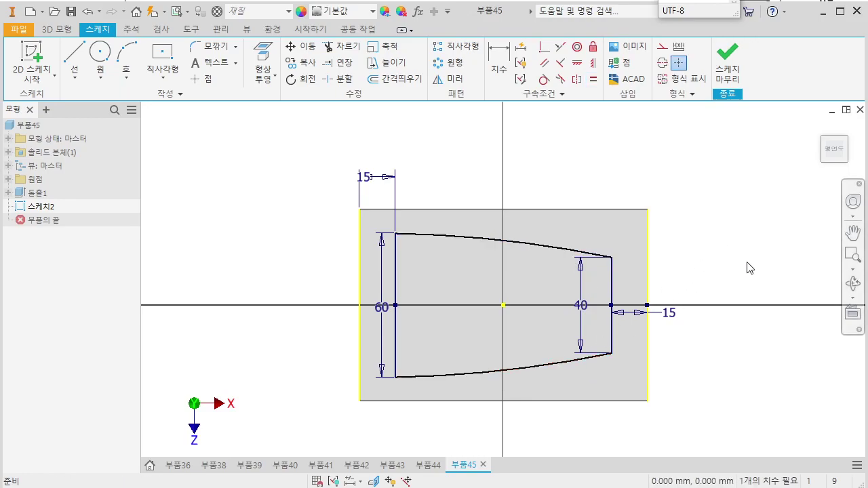
{"action": "key", "text": "d"}
{"action": "left_click", "coordinate": [536, 234]}
{"action": "left_click", "coordinate": [536, 235]}
{"action": "type", "text": "250"}
{"action": "key", "text": "Return"}
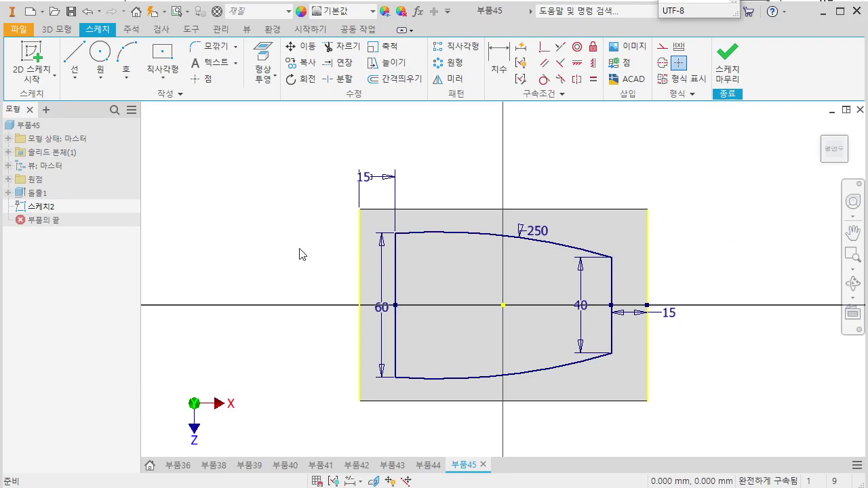
Extrude the closed profile 30 mm upward, joined to the plate, with a taper of -10 degrees
{"action": "key", "text": "e"}
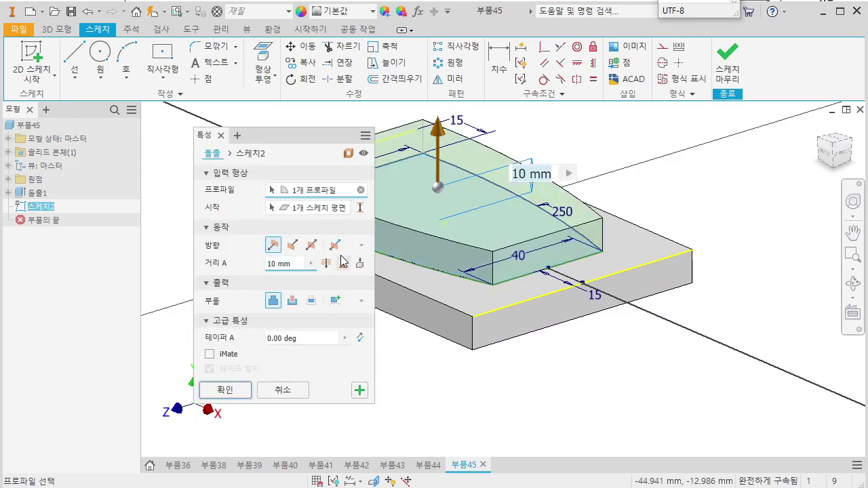
{"action": "type", "text": "30"}
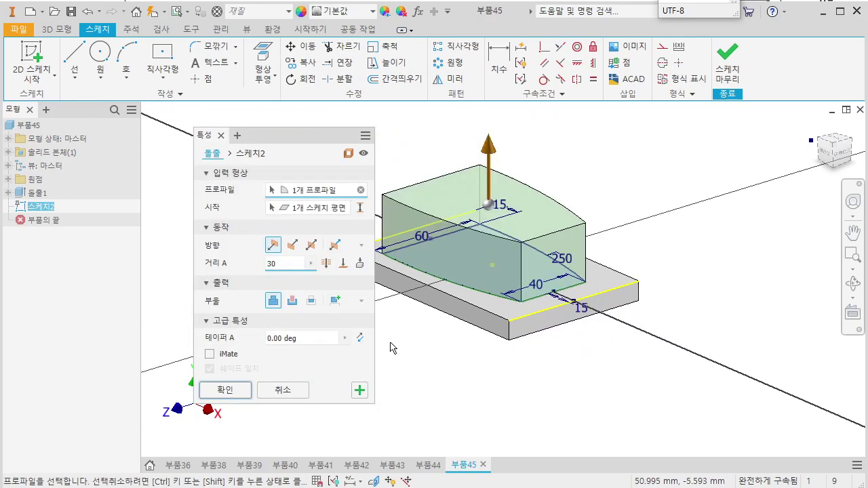
{"action": "left_click", "coordinate": [297, 339]}
{"action": "type", "text": "-10"}
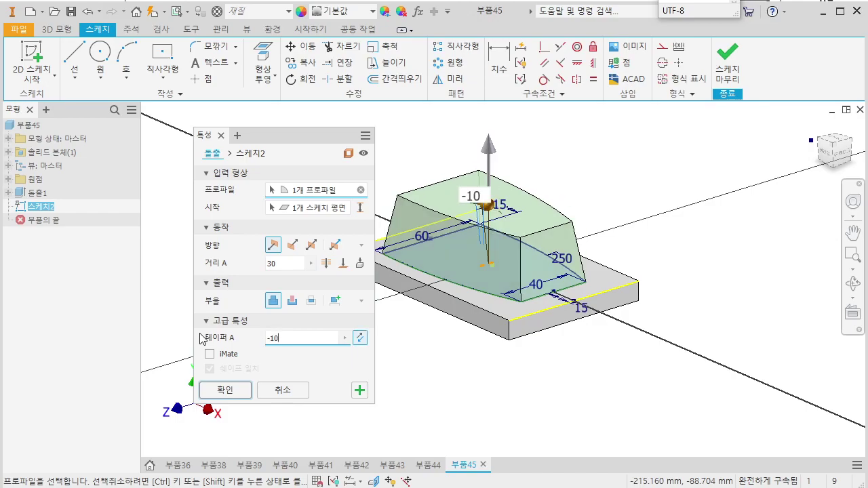
{"action": "key", "text": "Return"}
Reopen the tapered extrusion and check its distance and taper against the reference drawing
{"action": "middle_click_drag", "start_coordinate": [351, 347], "coordinate": [399, 331], "text": "shift"}
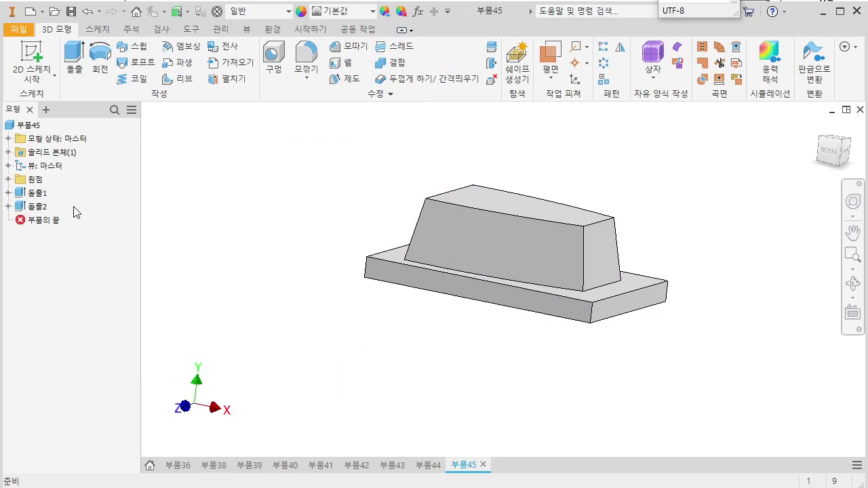
{"action": "double_click", "coordinate": [37, 206]}
{"action": "middle_click_drag", "start_coordinate": [430, 384], "coordinate": [448, 382]}
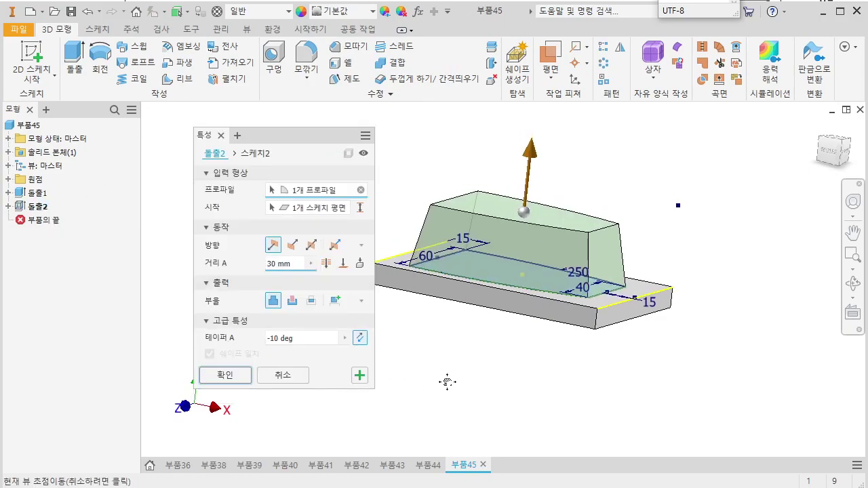
{"action": "key", "text": "alt+Tab"}
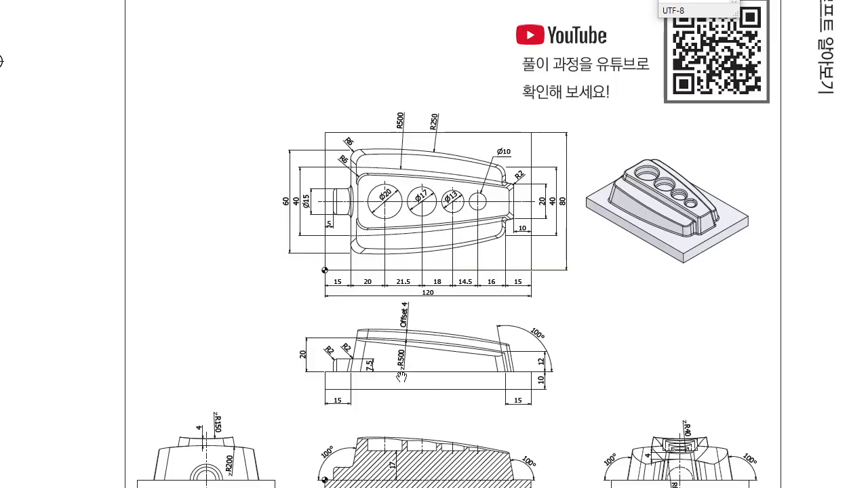
{"action": "key", "text": "alt+Tab"}
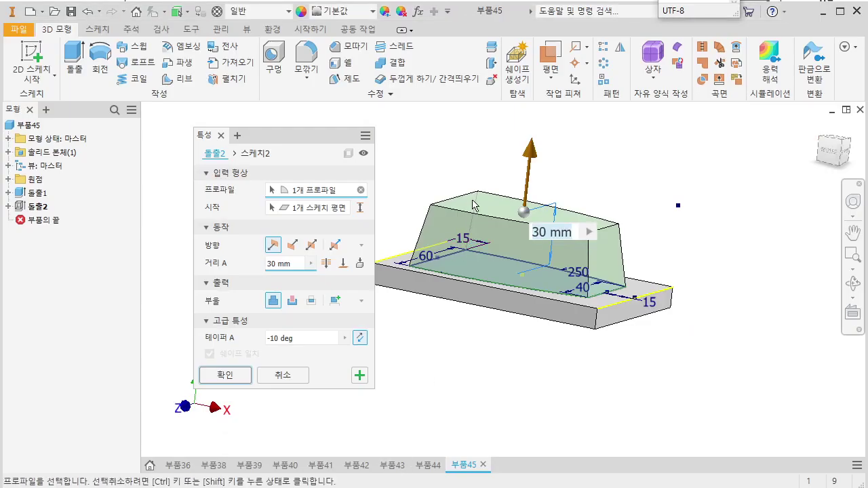
{"action": "key", "text": "Return"}
Start a sketch on the tapered boss's top face and draw a horizontal line slightly above the origin
{"action": "middle_click_drag", "start_coordinate": [452, 329], "coordinate": [481, 351], "text": "shift"}
{"action": "left_click", "coordinate": [505, 219]}
{"action": "key", "text": "s"}
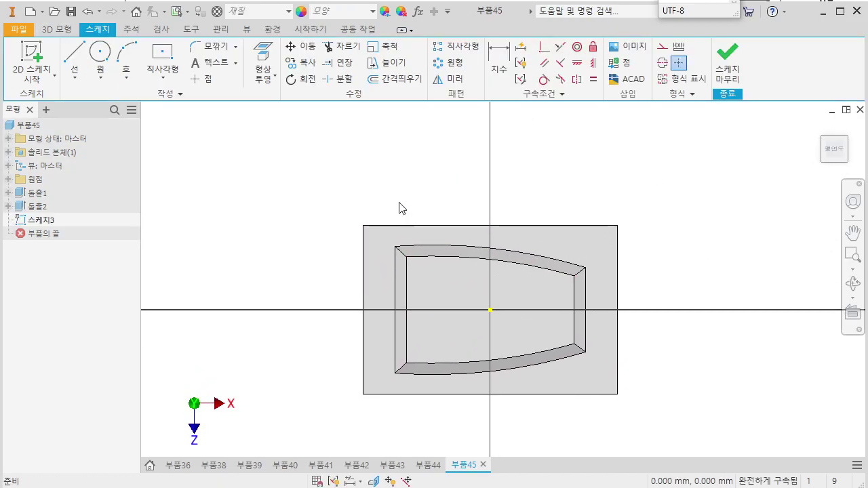
{"action": "left_click", "coordinate": [74, 54]}
{"action": "left_click", "coordinate": [427, 297]}
{"action": "left_click", "coordinate": [565, 297]}
{"action": "scroll", "coordinate": [475, 306], "scroll_direction": "up", "scroll_amount": 3}
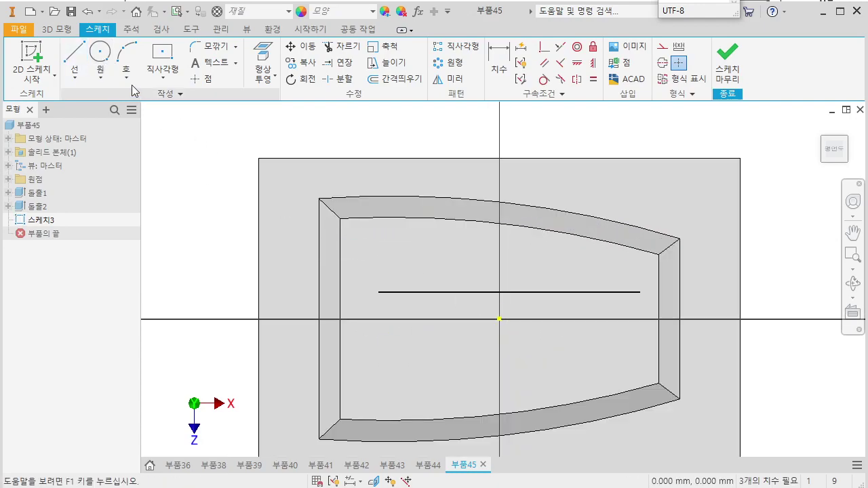
Draw a 20 mm circle at the line's left end and a 17 mm circle further along the line
{"action": "left_click", "coordinate": [100, 55]}
{"action": "left_click", "coordinate": [378, 293]}
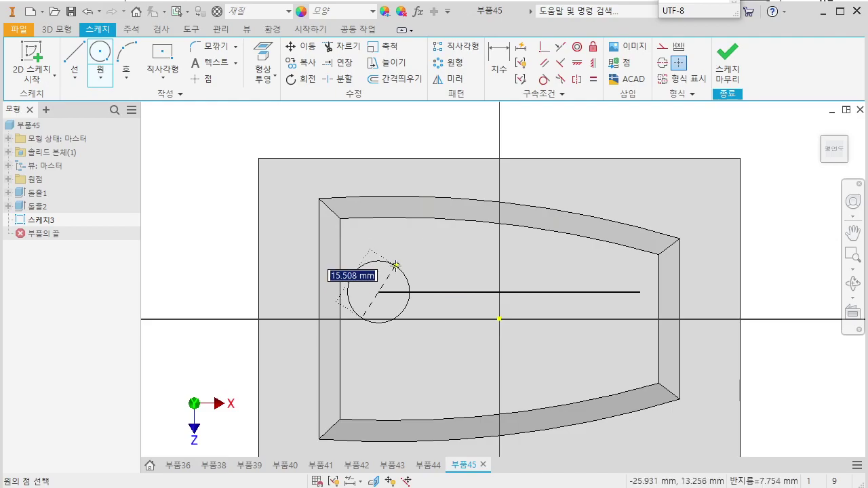
{"action": "type", "text": "20"}
{"action": "key", "text": "Return"}
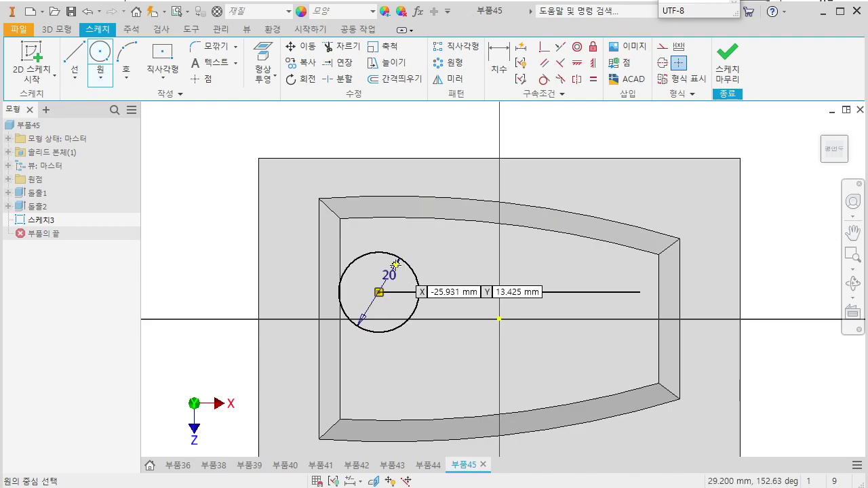
{"action": "left_click", "coordinate": [467, 293]}
{"action": "type", "text": "17"}
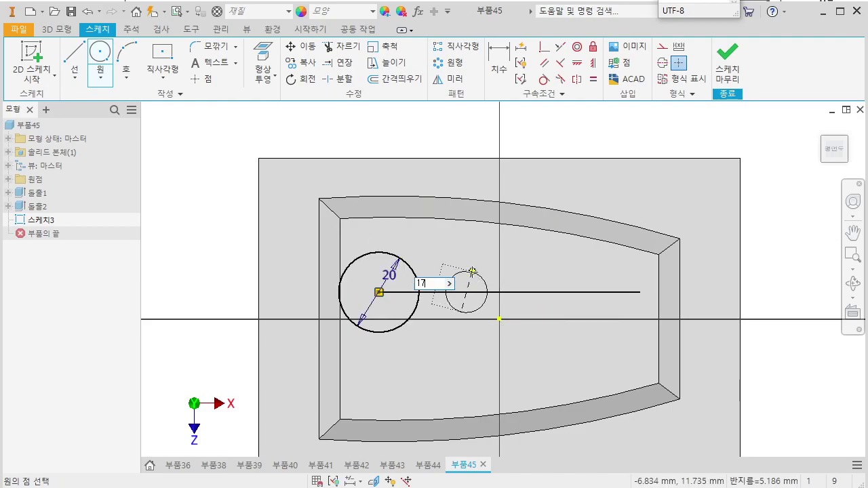
{"action": "key", "text": "Return"}
Draw a 13 mm circle on the line and a 10 mm circle at the line's right end
{"action": "left_click", "coordinate": [550, 292]}
{"action": "type", "text": "13"}
{"action": "key", "text": "Return"}
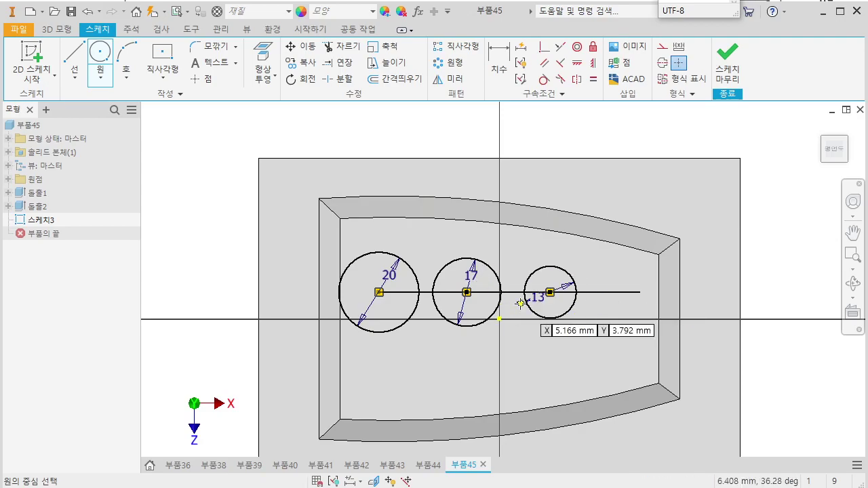
{"action": "left_click", "coordinate": [640, 293]}
{"action": "key", "text": "Return"}
{"action": "key", "text": "Escape"}
Convert the line to construction geometry and make it coincident with the origin
{"action": "left_click", "coordinate": [614, 293]}
{"action": "left_click", "coordinate": [661, 48]}
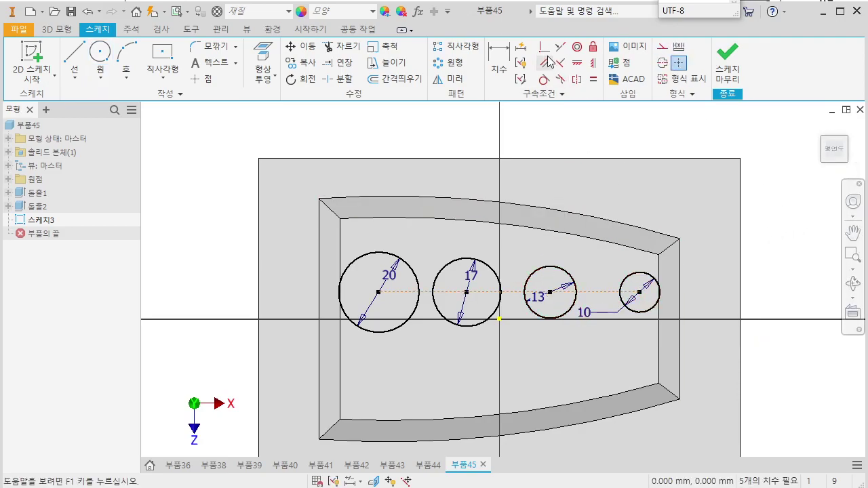
{"action": "left_click", "coordinate": [544, 81]}
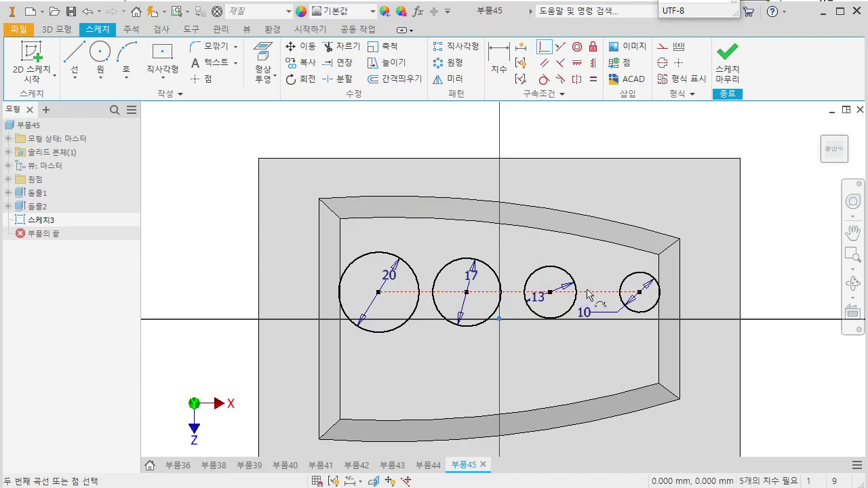
{"action": "left_click", "coordinate": [583, 319]}
Dimension the 20 mm circle's centre 20 mm from the boss's left base edge
{"action": "middle_click_drag", "start_coordinate": [499, 366], "coordinate": [520, 368]}
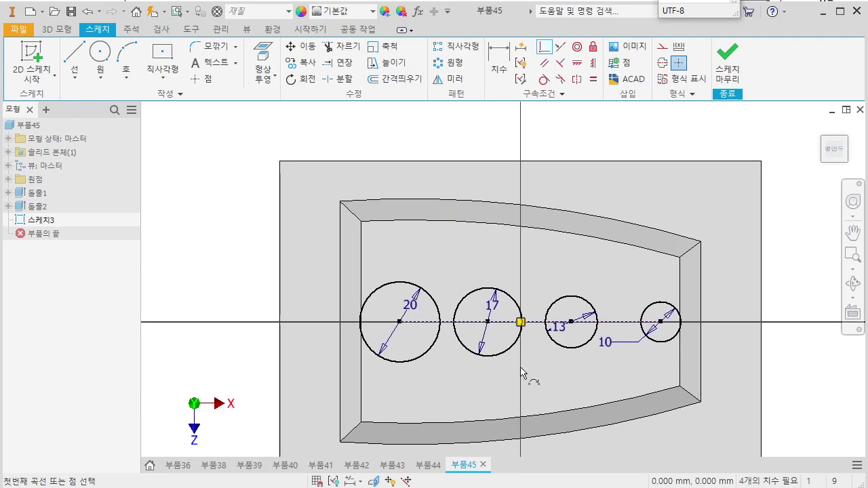
{"action": "key", "text": "d"}
{"action": "left_click", "coordinate": [367, 363]}
{"action": "left_click", "coordinate": [430, 351]}
{"action": "left_click", "coordinate": [384, 379]}
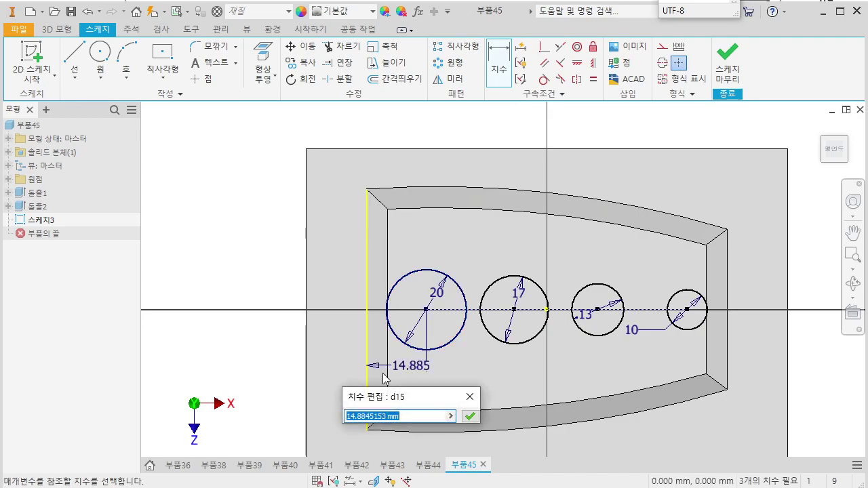
{"action": "type", "text": "20"}
{"action": "key", "text": "Return"}
Set the centre distance between the 20 mm and 17 mm circles to 21.5 mm
{"action": "left_click", "coordinate": [475, 339]}
{"action": "left_click", "coordinate": [491, 334]}
{"action": "left_click", "coordinate": [477, 372]}
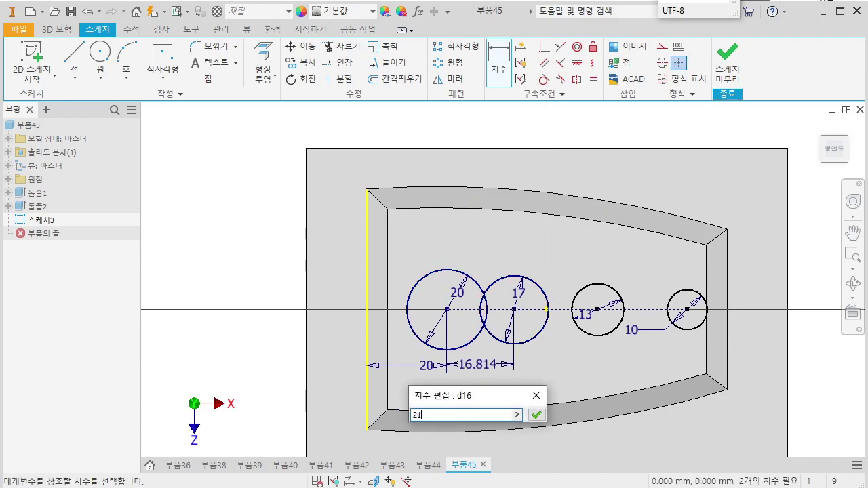
{"action": "key", "text": "Return"}
Set the centre distance between the 17 mm and 13 mm circles to 18 mm
{"action": "middle_click_drag", "start_coordinate": [476, 369], "coordinate": [443, 374]}
{"action": "left_click", "coordinate": [509, 349]}
{"action": "left_click", "coordinate": [557, 341]}
{"action": "left_click", "coordinate": [534, 384]}
{"action": "type", "text": "18"}
{"action": "key", "text": "Return"}
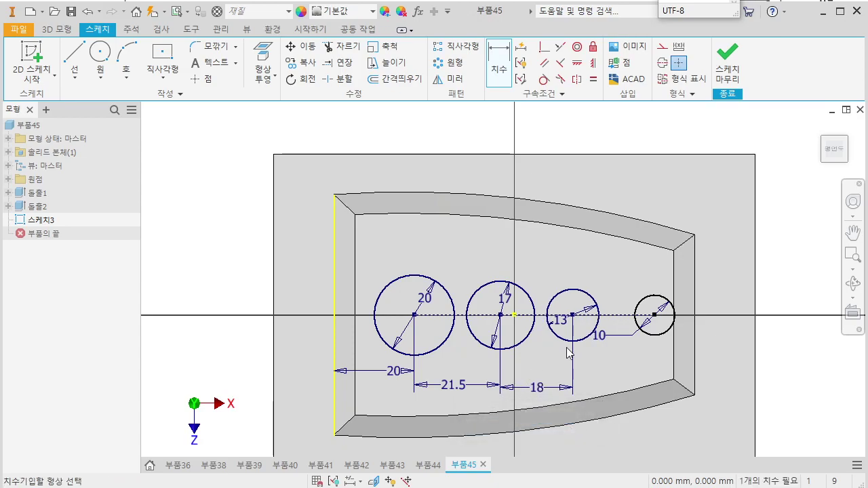
Set the centre distance between the 13 mm and 10 mm circles to 14.5 mm
{"action": "left_click", "coordinate": [650, 334]}
{"action": "left_click", "coordinate": [607, 372]}
{"action": "type", "text": "14.5"}
{"action": "key", "text": "Return"}
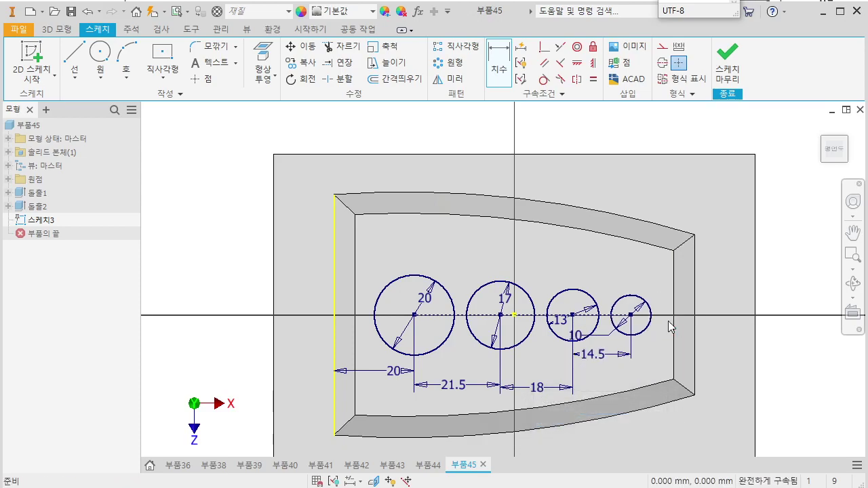
Check the distance from the 10 mm circle's centre to the boss's right base edge
{"action": "left_click", "coordinate": [695, 333]}
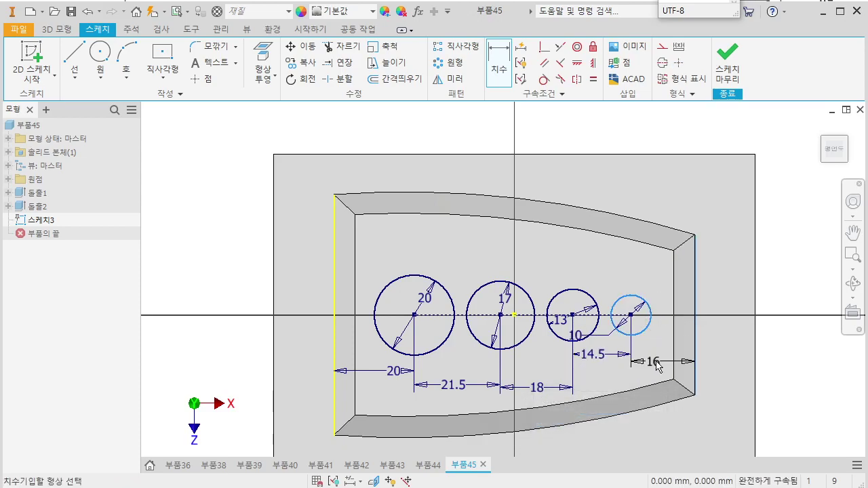
Finish the sketch with the four circles and hide it so only the solid body shows
{"action": "key", "text": "Escape"}
{"action": "scroll", "coordinate": [628, 360], "scroll_direction": "down", "scroll_amount": 3}
{"action": "left_click", "coordinate": [727, 61]}
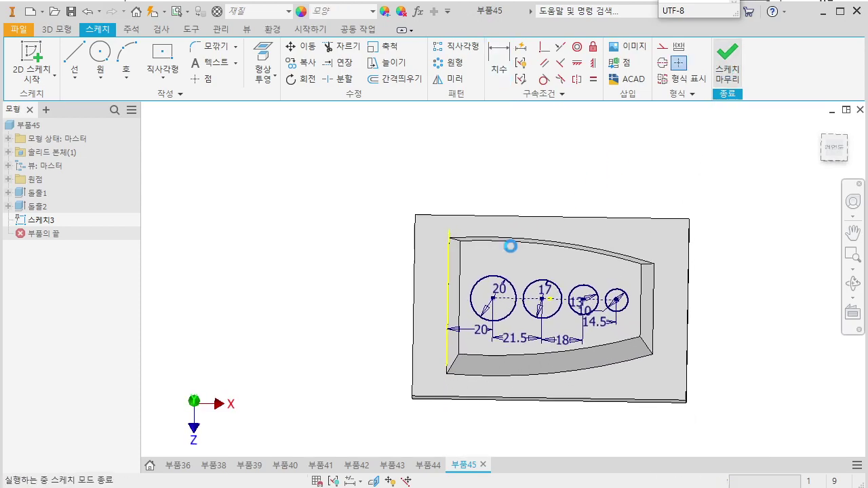
{"action": "middle_click_drag", "start_coordinate": [407, 292], "coordinate": [380, 314], "text": "shift"}
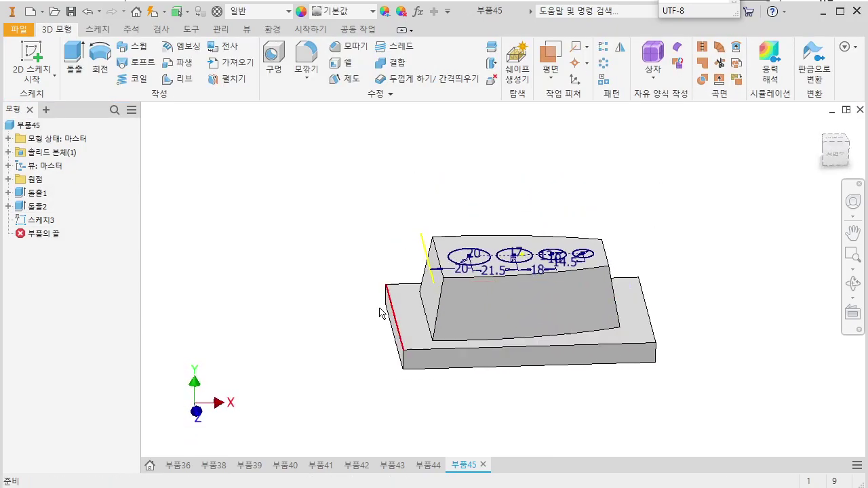
{"action": "left_click", "coordinate": [47, 224]}
{"action": "right_click", "coordinate": [46, 224]}
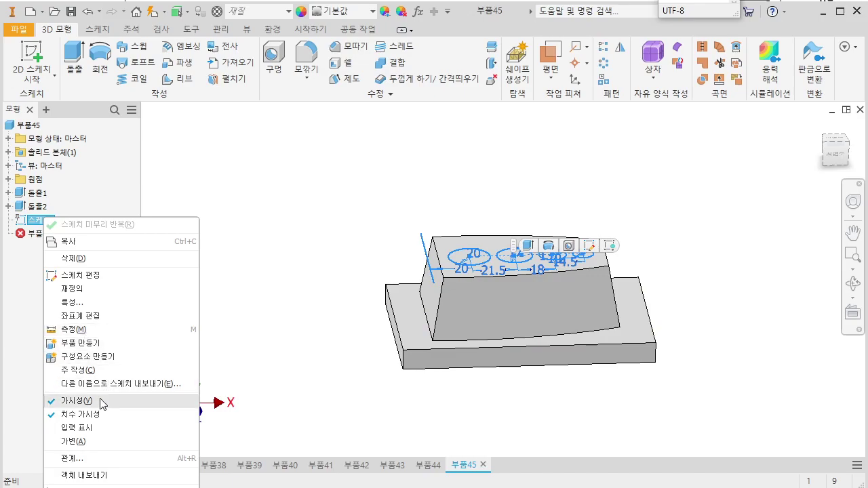
{"action": "left_click", "coordinate": [163, 403]}
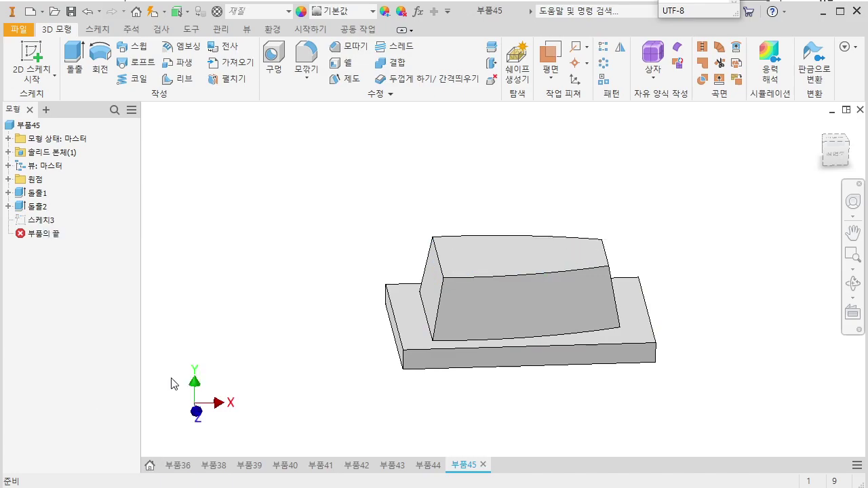
Start a new sketch on the XY origin plane and slice the solid along the sketch plane
{"action": "left_click", "coordinate": [8, 179]}
{"action": "left_click", "coordinate": [53, 223]}
{"action": "key", "text": "s"}
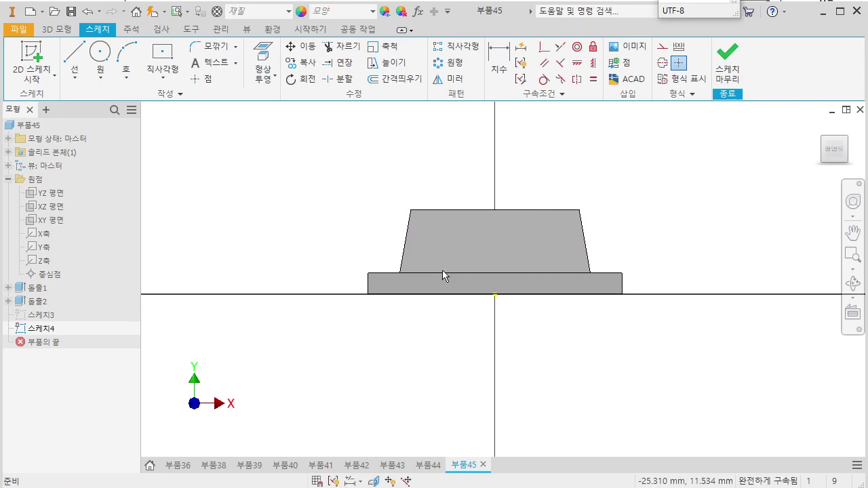
{"action": "key", "text": "F7"}
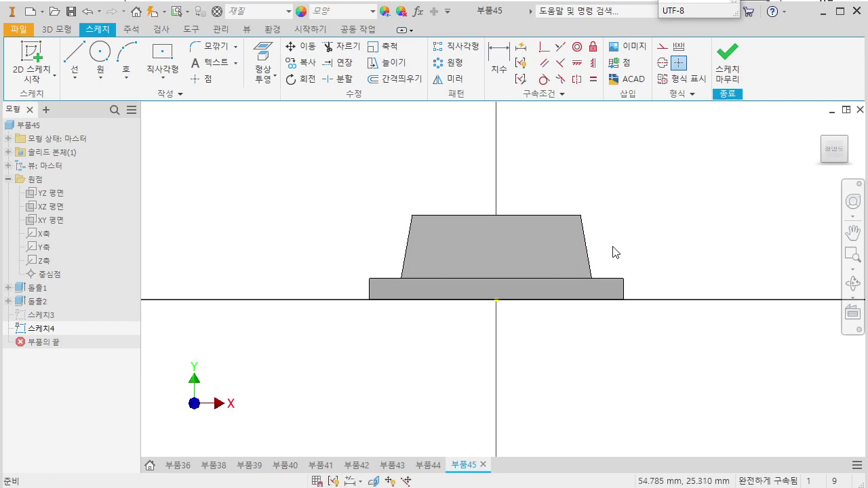
Project the left and right slanted side edges of the upper block into the sketch
{"action": "left_click", "coordinate": [261, 58]}
{"action": "left_click", "coordinate": [410, 230]}
{"action": "left_click", "coordinate": [588, 243]}
{"action": "scroll", "coordinate": [625, 244], "scroll_direction": "down", "scroll_amount": 3}
{"action": "middle_click_drag", "start_coordinate": [564, 251], "coordinate": [661, 283]}
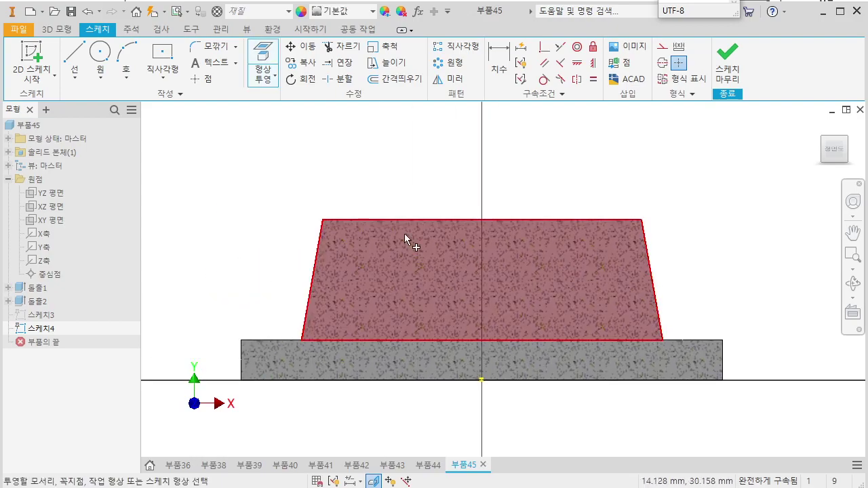
Draw a shallow three-point arc bulging upward between the two projected slanted edges, sloping down toward the right edge
{"action": "left_click", "coordinate": [126, 54]}
{"action": "left_click", "coordinate": [315, 263]}
{"action": "left_click", "coordinate": [656, 293]}
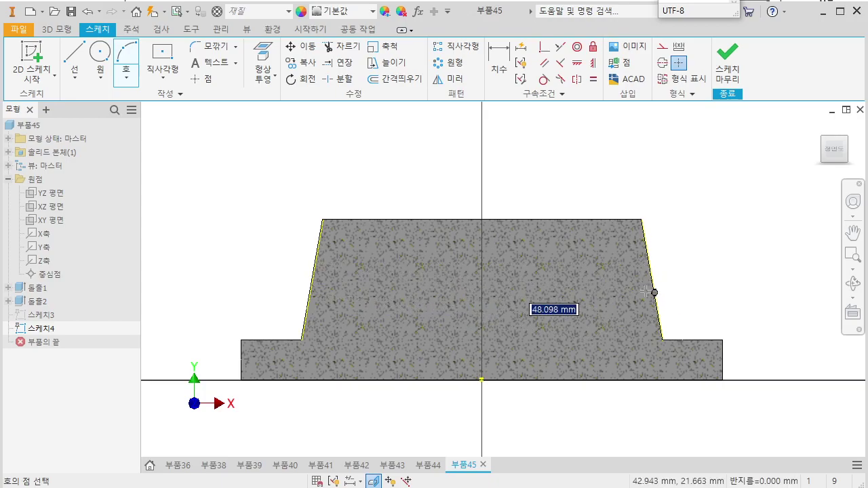
{"action": "left_click", "coordinate": [611, 284]}
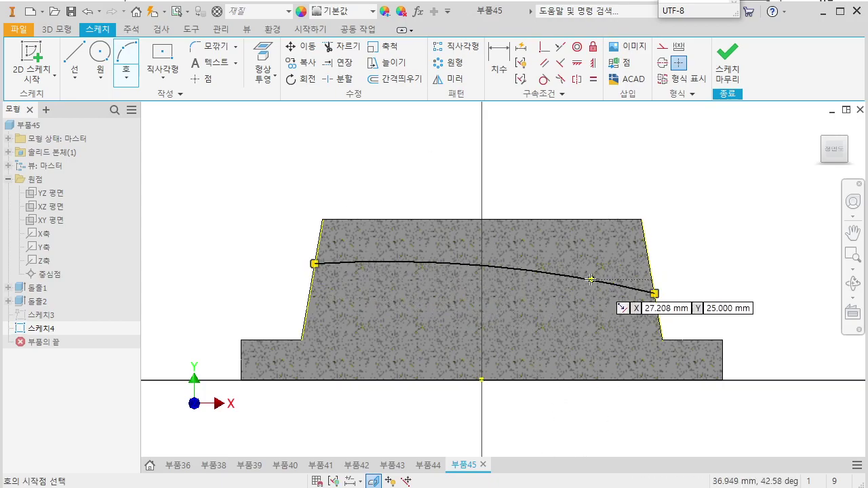
{"action": "key", "text": "Escape"}
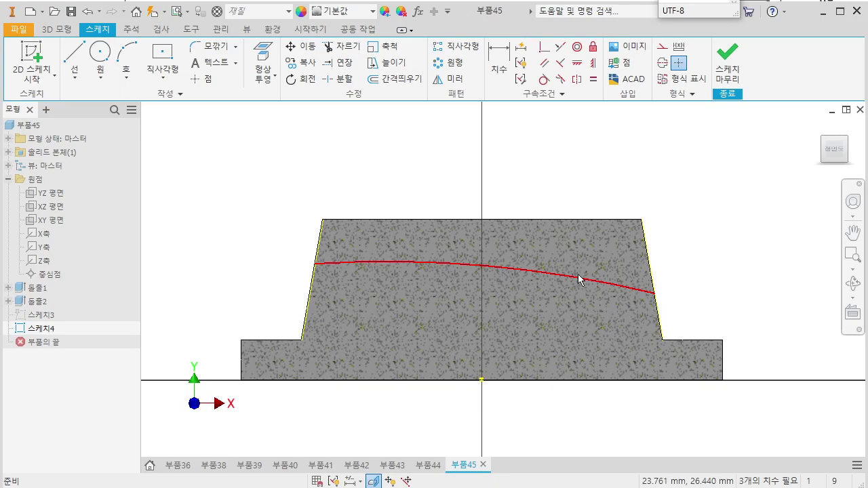
Add a radius dimension of 500 mm to the arc
{"action": "middle_click_drag", "start_coordinate": [475, 264], "coordinate": [476, 263]}
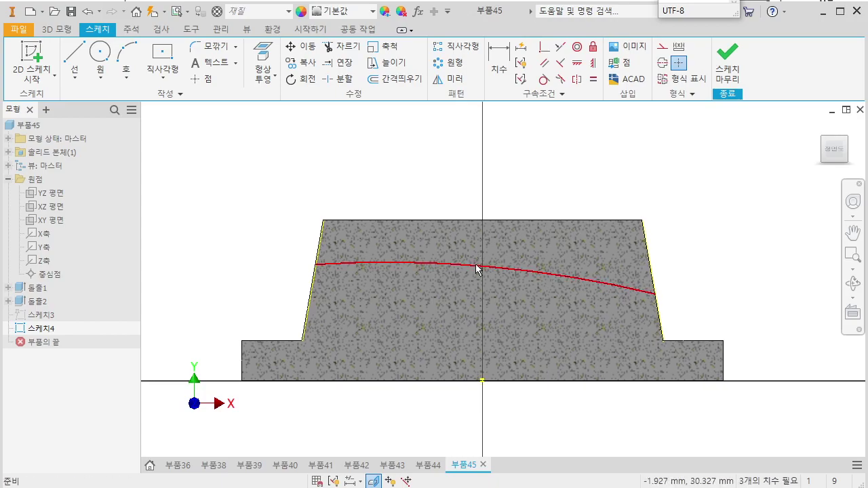
{"action": "middle_click_drag", "start_coordinate": [405, 306], "coordinate": [411, 298]}
{"action": "left_click_drag", "start_coordinate": [411, 297], "coordinate": [412, 293]}
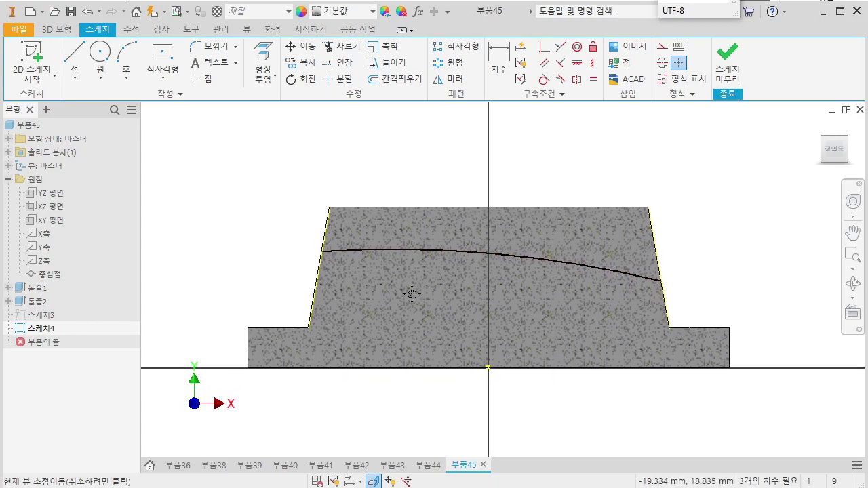
{"action": "key", "text": "d"}
{"action": "left_click", "coordinate": [492, 259]}
{"action": "left_click", "coordinate": [454, 285]}
{"action": "type", "text": "500"}
{"action": "key", "text": "Return"}
{"action": "key", "text": "Escape"}
Undo the last changes to the arc, including the 500 mm radius value, keeping the radius dimension itself
{"action": "left_click_drag", "start_coordinate": [475, 165], "coordinate": [468, 257]}
{"action": "key", "text": "ctrl+z"}
{"action": "key", "text": "ctrl+z"}
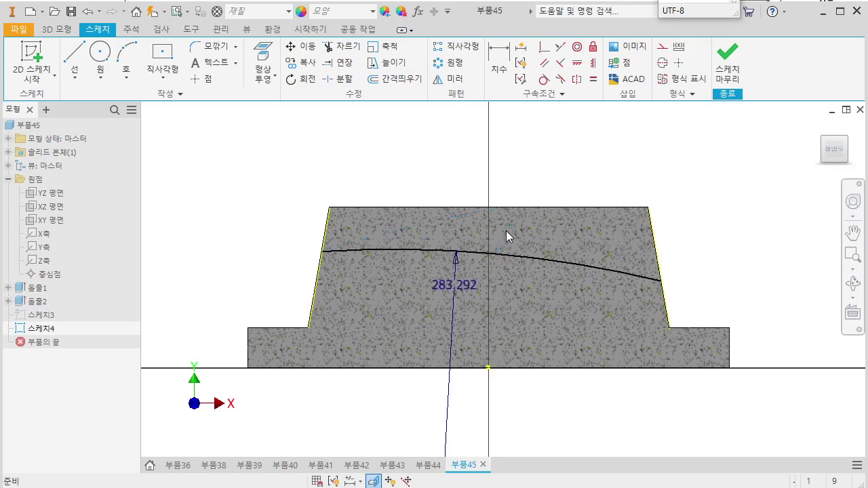
Dimension the arc's left endpoint 20 mm above the top edge of the base plate
{"action": "key", "text": "F2"}
{"action": "left_click_drag", "start_coordinate": [386, 254], "coordinate": [399, 251]}
{"action": "key", "text": "d"}
{"action": "left_click", "coordinate": [339, 255]}
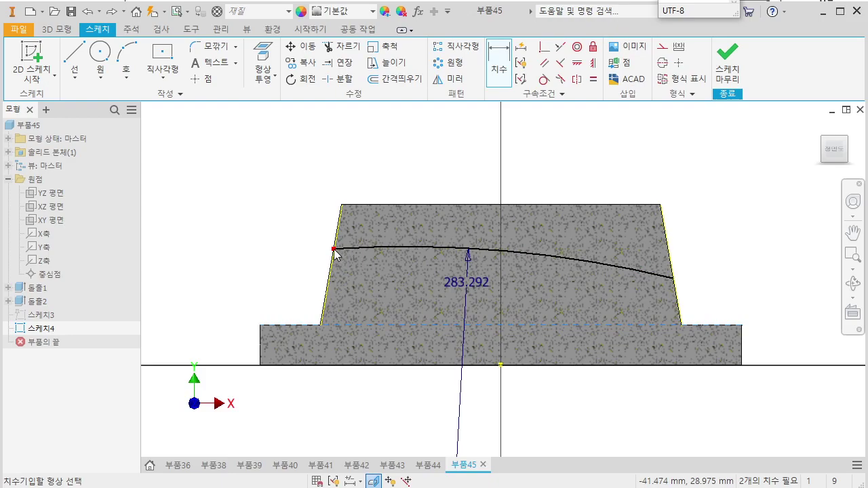
{"action": "left_click", "coordinate": [329, 325]}
{"action": "left_click", "coordinate": [244, 272]}
{"action": "type", "text": "20"}
{"action": "key", "text": "Return"}
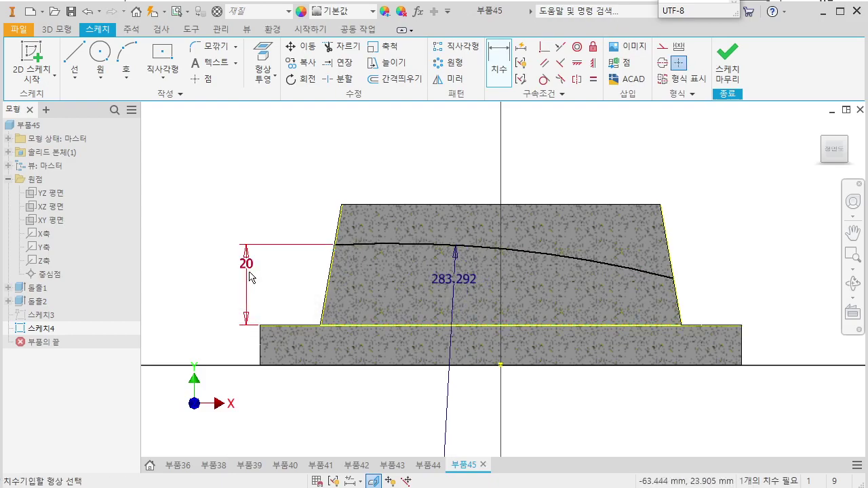
Dimension the arc's right endpoint 12 mm above the top edge of the base plate
{"action": "left_click", "coordinate": [707, 327]}
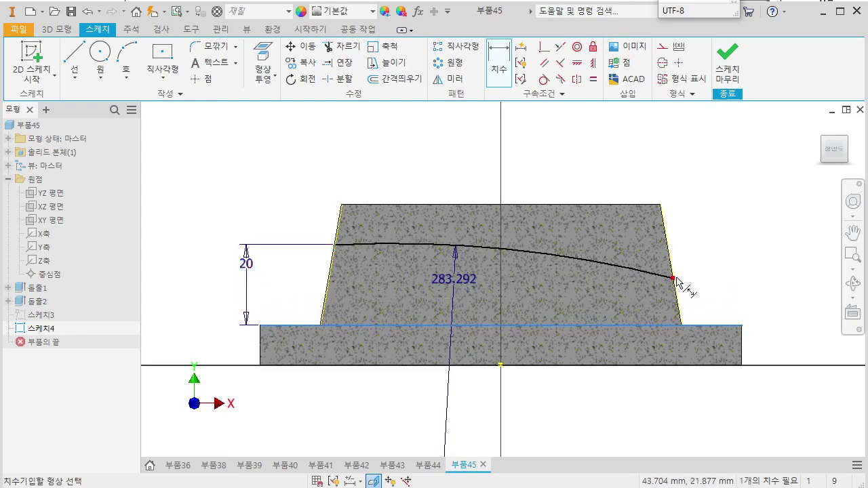
{"action": "left_click", "coordinate": [673, 278]}
{"action": "left_click", "coordinate": [771, 311]}
{"action": "type", "text": "12"}
{"action": "key", "text": "Return"}
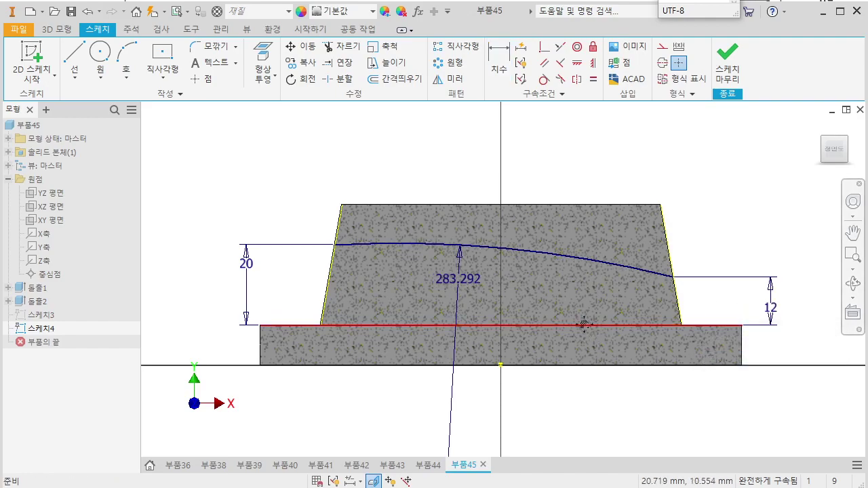
Check the side view in the reference drawing and set the arc's radius to 500 mm
{"action": "middle_click_drag", "start_coordinate": [581, 325], "coordinate": [562, 341]}
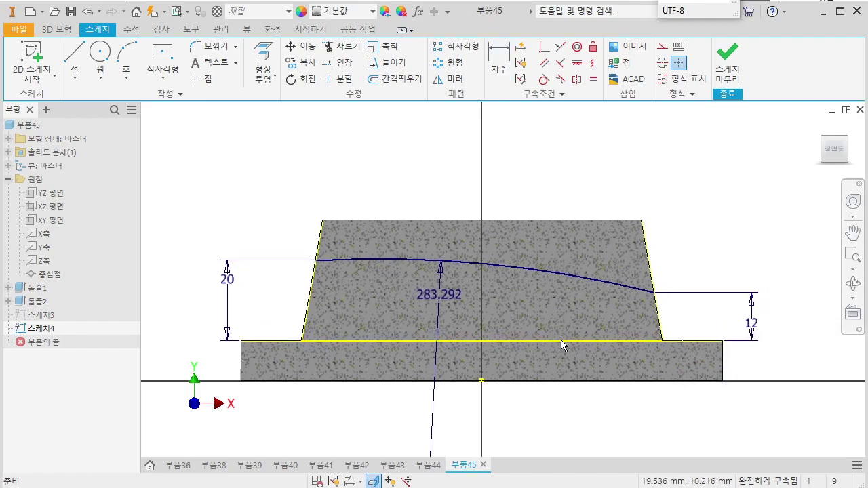
{"action": "mouse_move", "coordinate": [583, 365]}
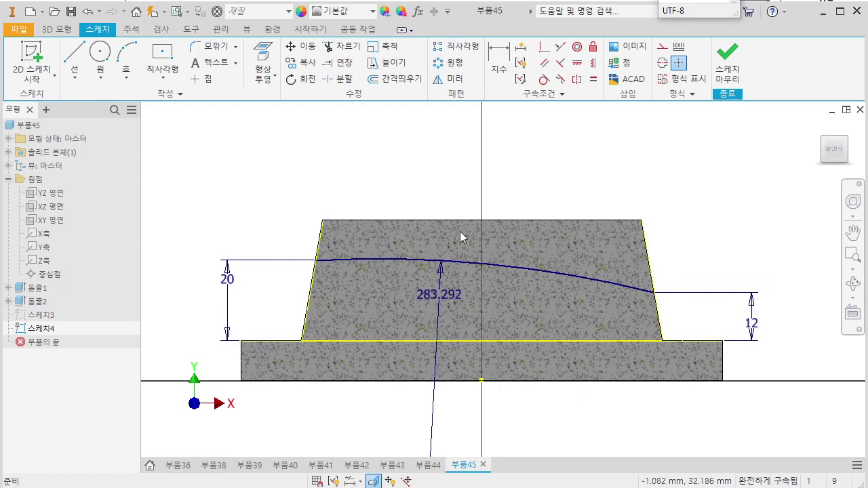
{"action": "key", "text": "alt+Tab"}
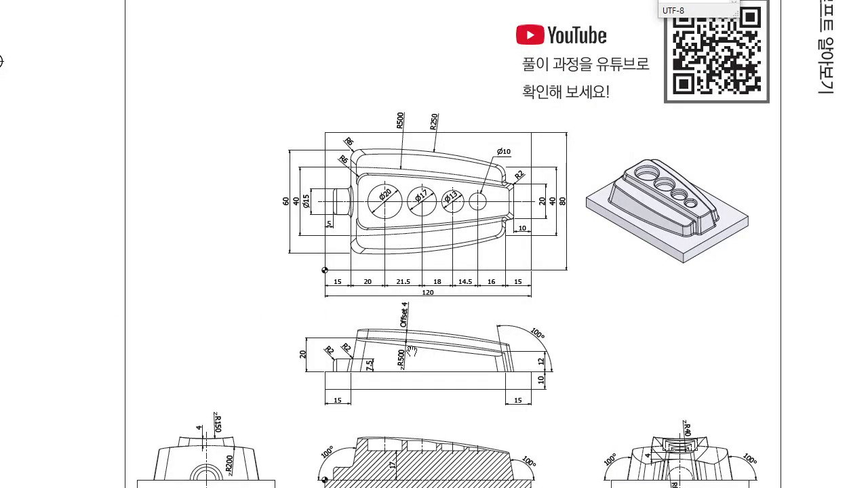
{"action": "key", "text": "alt+Tab"}
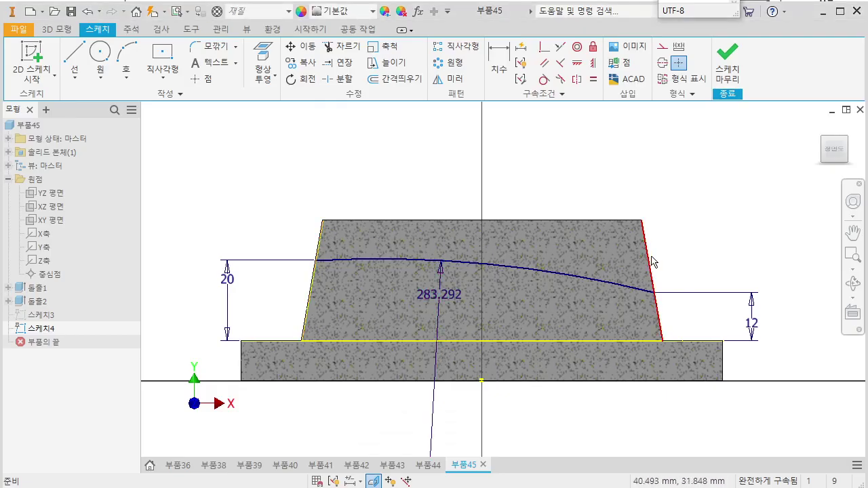
{"action": "key", "text": "alt+Tab"}
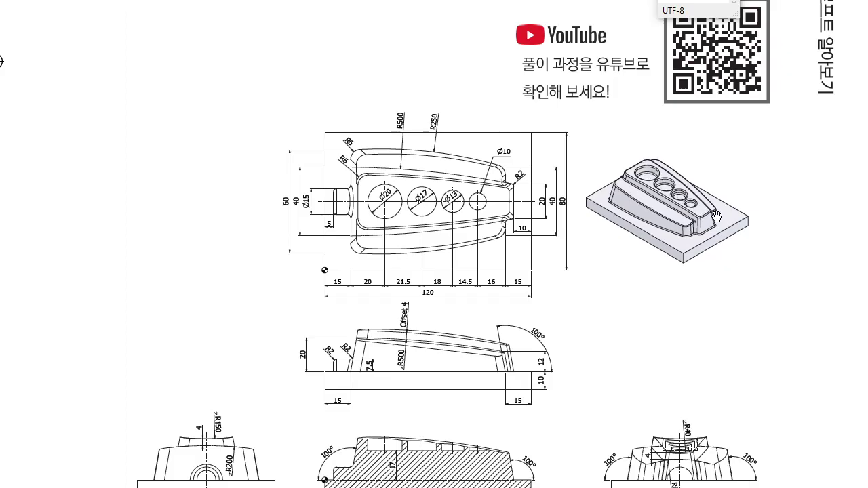
{"action": "key", "text": "alt+Tab"}
{"action": "scroll", "coordinate": [487, 285], "scroll_direction": "down", "scroll_amount": 2}
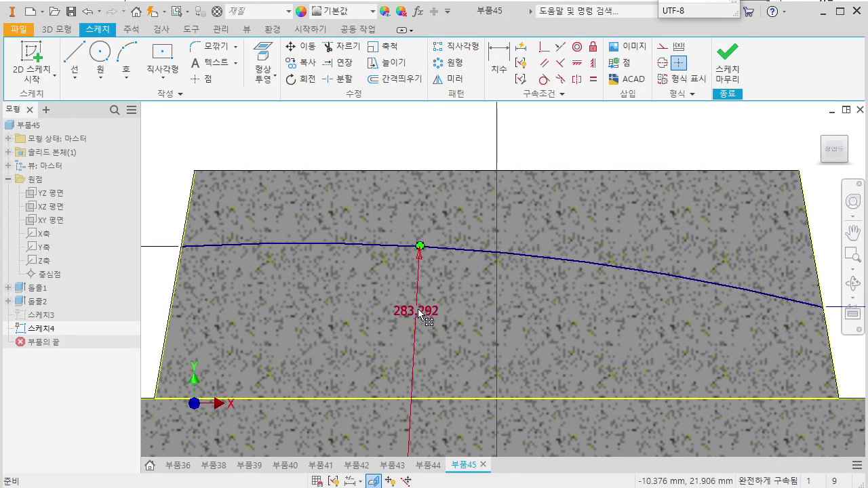
{"action": "double_click", "coordinate": [419, 312]}
{"action": "key", "text": "Return"}
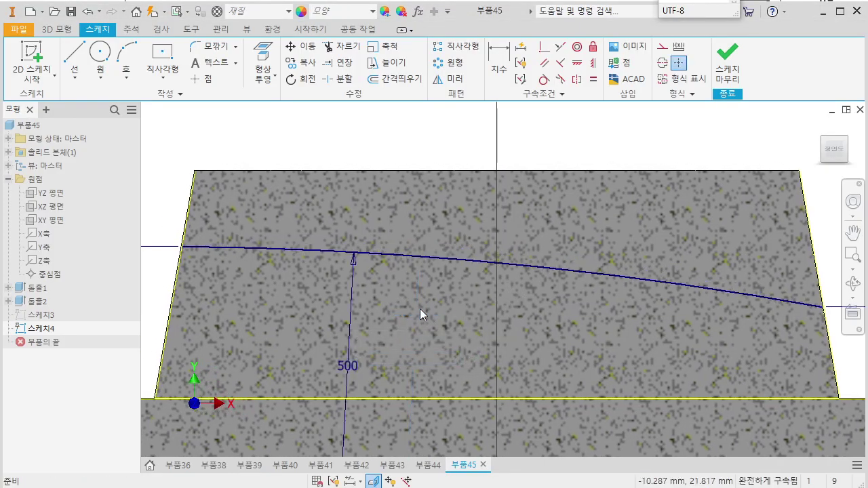
{"action": "scroll", "coordinate": [454, 306], "scroll_direction": "up", "scroll_amount": 2}
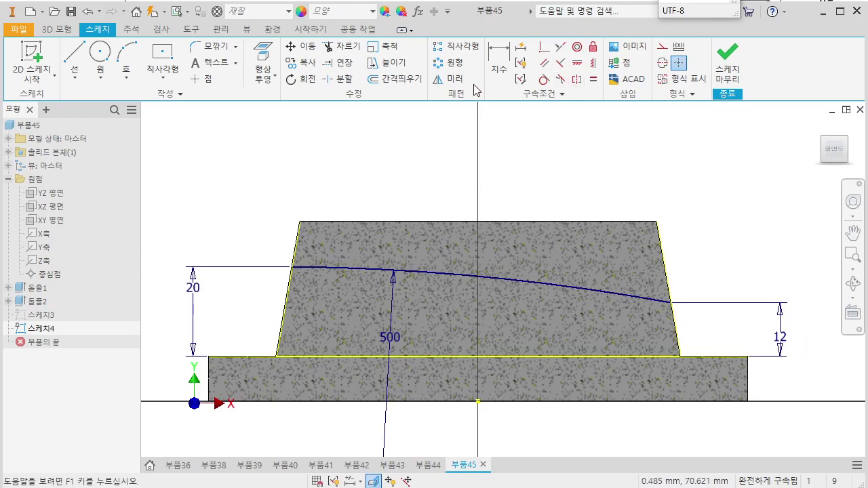
Offset the 500 mm arc upward by 4 mm
{"action": "left_click", "coordinate": [395, 79]}
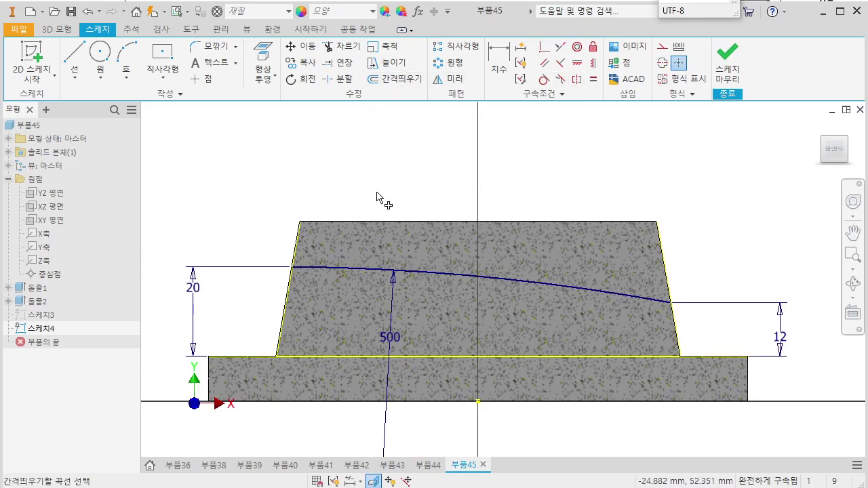
{"action": "right_click", "coordinate": [449, 245]}
{"action": "left_click", "coordinate": [444, 301]}
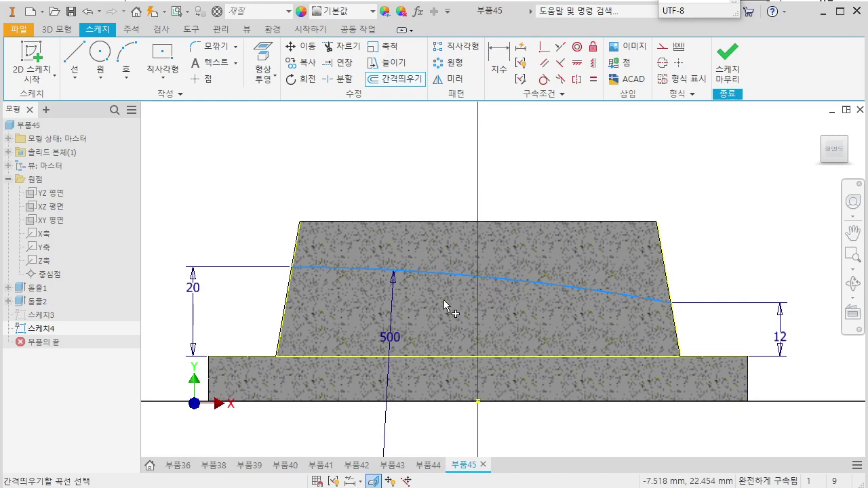
{"action": "left_click", "coordinate": [444, 273]}
{"action": "type", "text": "41"}
{"action": "key", "text": "Return"}
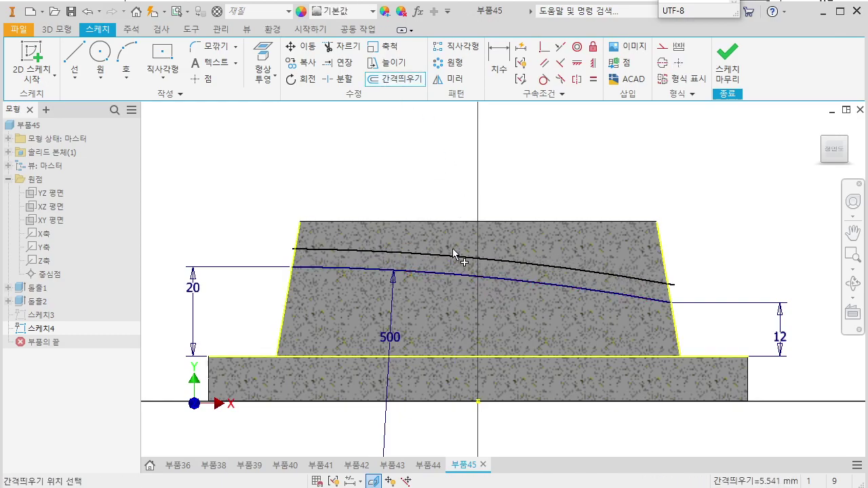
{"action": "key", "text": "Escape"}
{"action": "scroll", "coordinate": [651, 266], "scroll_direction": "down", "scroll_amount": 3}
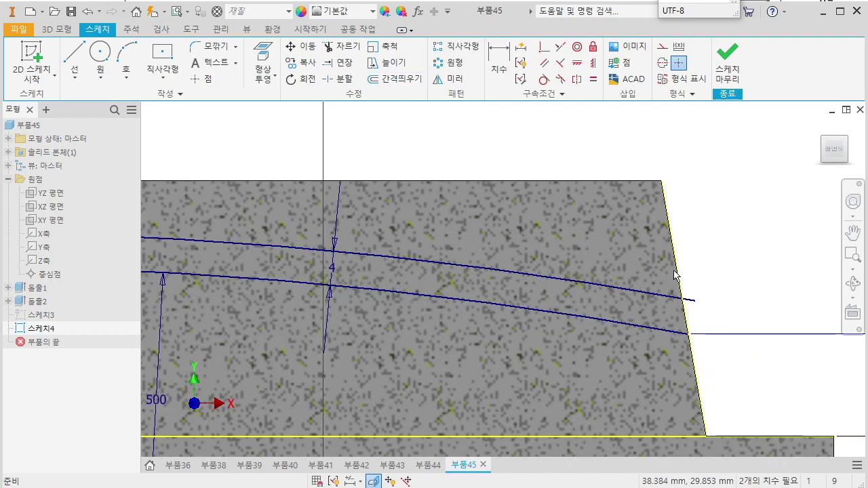
{"action": "left_click", "coordinate": [545, 46]}
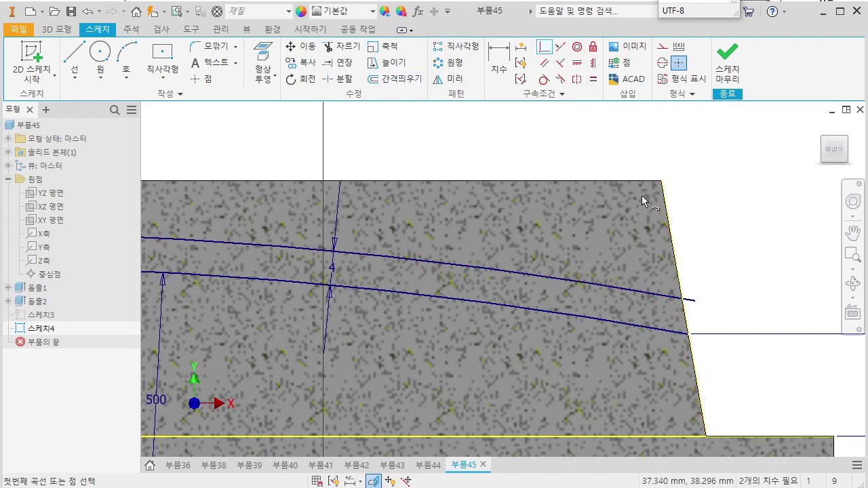
{"action": "scroll", "coordinate": [642, 196], "scroll_direction": "down", "scroll_amount": 4}
{"action": "key", "text": "Escape"}
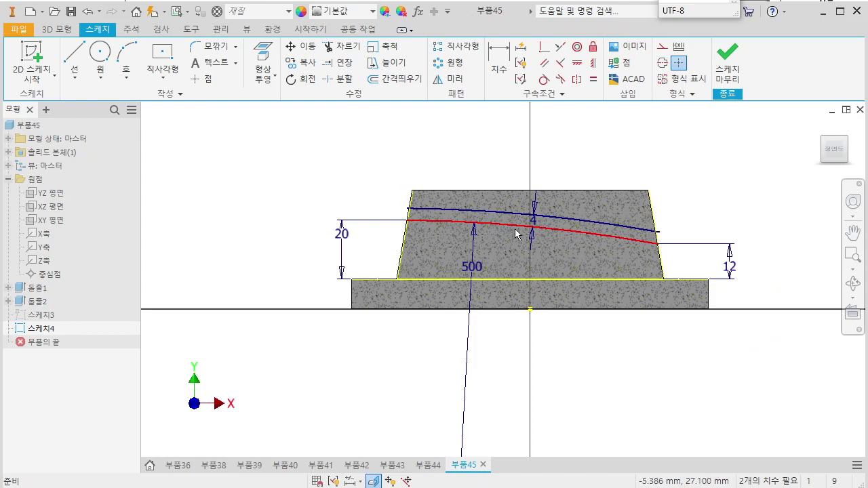
Stretch both ends of the offset arc beyond the slanted side edges and finish the sketch
{"action": "left_click_drag", "start_coordinate": [408, 208], "coordinate": [386, 207]}
{"action": "left_click_drag", "start_coordinate": [659, 232], "coordinate": [676, 236]}
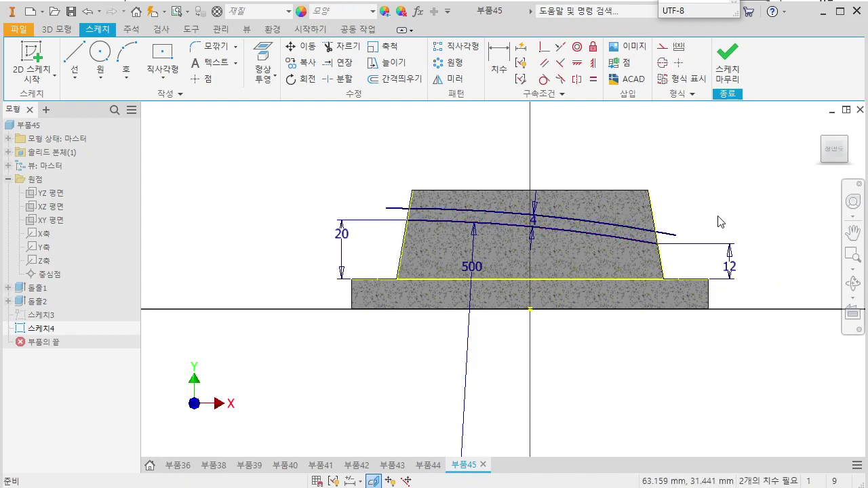
{"action": "left_click", "coordinate": [726, 61]}
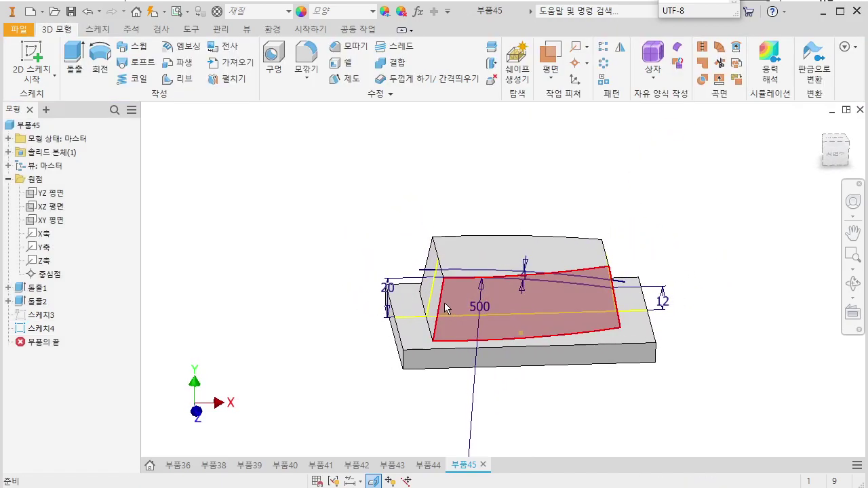
Create a work plane normal to the 500 mm arc at its 20 mm high endpoint and start a sketch on it
{"action": "scroll", "coordinate": [438, 283], "scroll_direction": "down", "scroll_amount": 5}
{"action": "middle_click_drag", "start_coordinate": [439, 282], "coordinate": [447, 289]}
{"action": "left_click", "coordinate": [552, 64]}
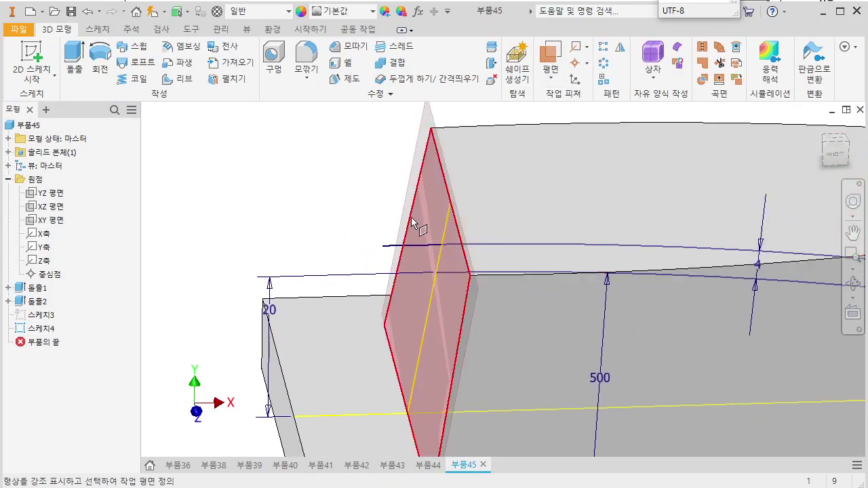
{"action": "left_click", "coordinate": [550, 76]}
{"action": "left_click", "coordinate": [594, 443]}
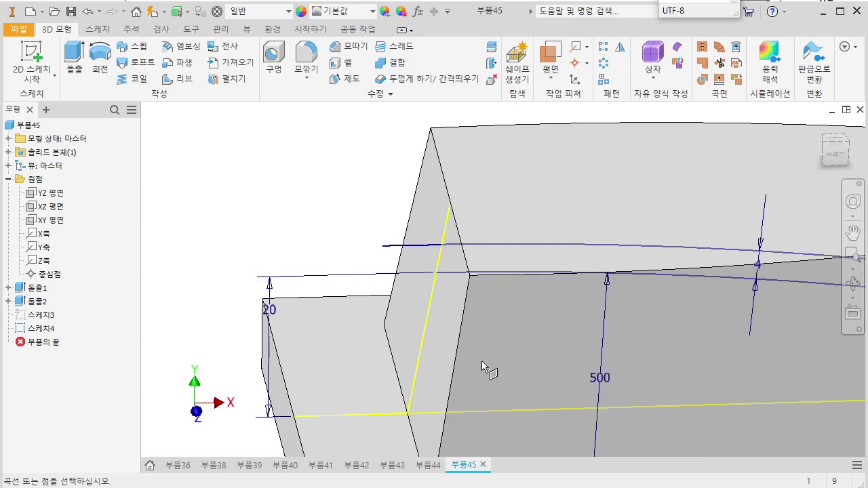
{"action": "left_click", "coordinate": [446, 280]}
{"action": "left_click", "coordinate": [447, 226]}
{"action": "left_click", "coordinate": [447, 221]}
{"action": "left_click", "coordinate": [445, 207]}
{"action": "left_click", "coordinate": [460, 199]}
{"action": "key", "text": "s"}
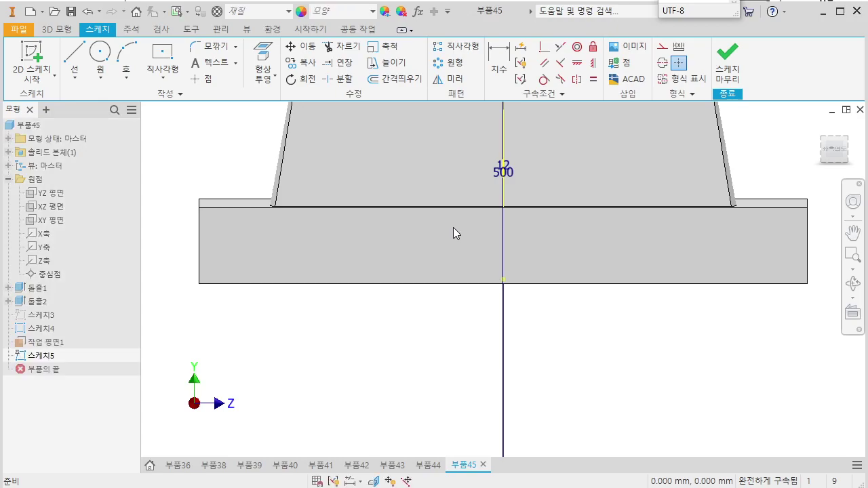
Project the endpoint of the 500 mm arc and draw a three-point arc of radius 200 mm across the end face
{"action": "middle_click_drag", "start_coordinate": [445, 252], "coordinate": [436, 297]}
{"action": "mouse_move", "coordinate": [466, 150]}
{"action": "middle_mouse_down"}
{"action": "mouse_move", "coordinate": [441, 300]}
{"action": "mouse_move", "coordinate": [465, 302]}
{"action": "mouse_move", "coordinate": [441, 314]}
{"action": "middle_mouse_up"}
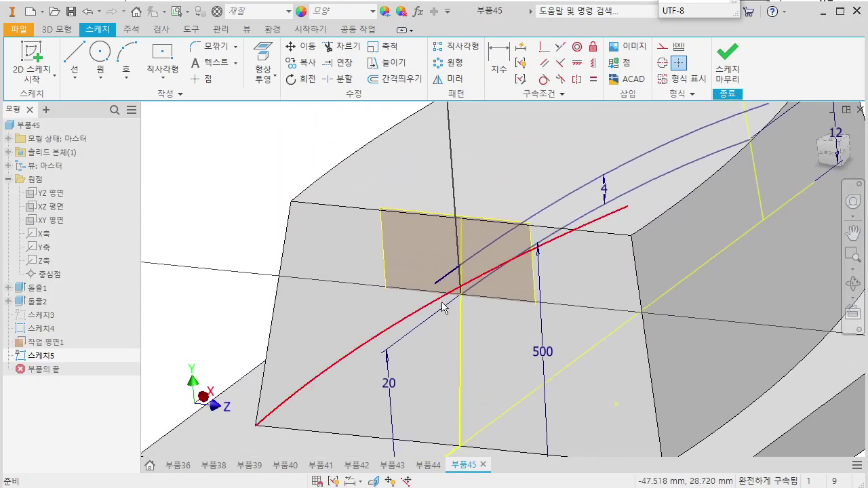
{"action": "left_click", "coordinate": [272, 58]}
{"action": "left_click", "coordinate": [461, 295]}
{"action": "middle_click_drag", "start_coordinate": [324, 321], "coordinate": [347, 312]}
{"action": "key", "text": "Escape"}
{"action": "left_click", "coordinate": [125, 59]}
{"action": "left_click", "coordinate": [220, 313]}
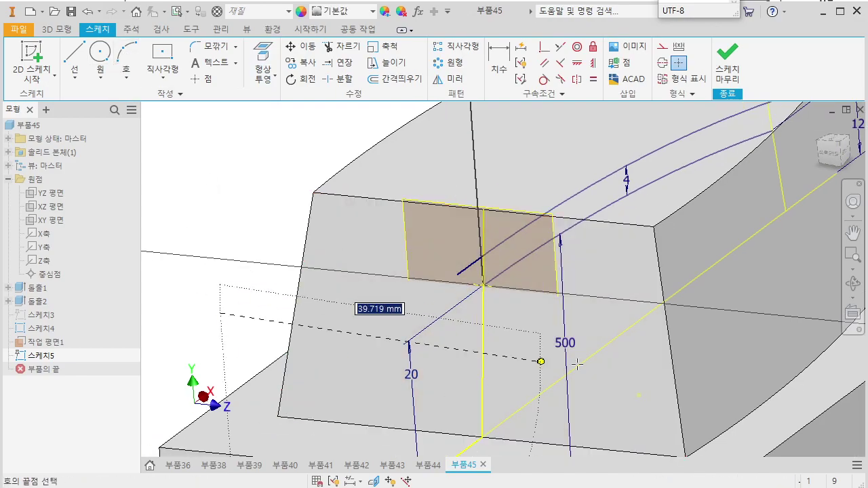
{"action": "left_click", "coordinate": [654, 361]}
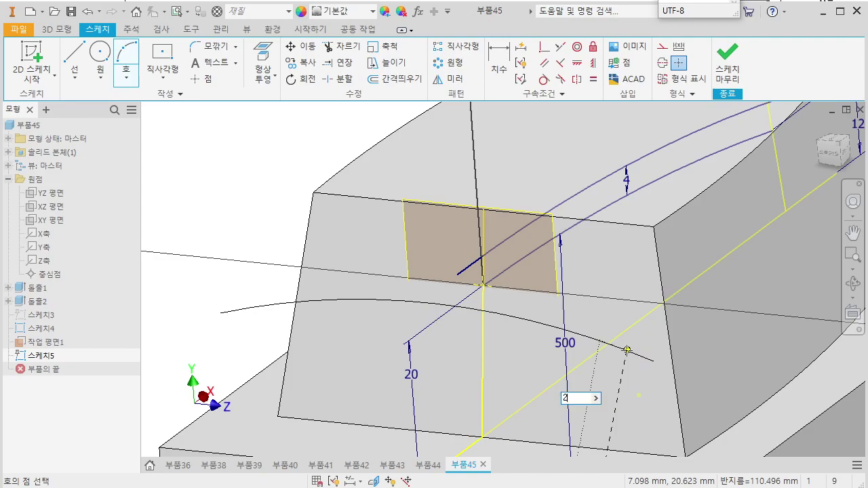
{"action": "left_click", "coordinate": [628, 351]}
Make the 200 mm arc coincident with the projected point and align its two endpoints with a vertical constraint
{"action": "left_click", "coordinate": [545, 50]}
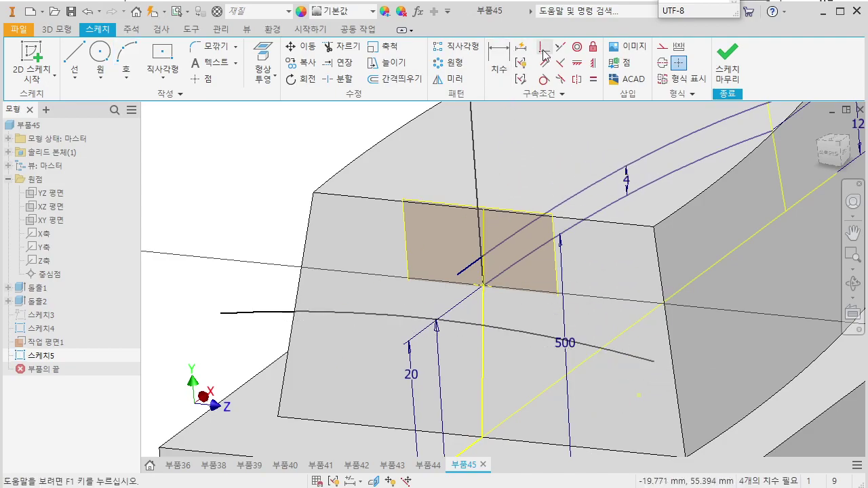
{"action": "left_click", "coordinate": [437, 319]}
{"action": "left_click", "coordinate": [436, 318]}
{"action": "left_click", "coordinate": [593, 64]}
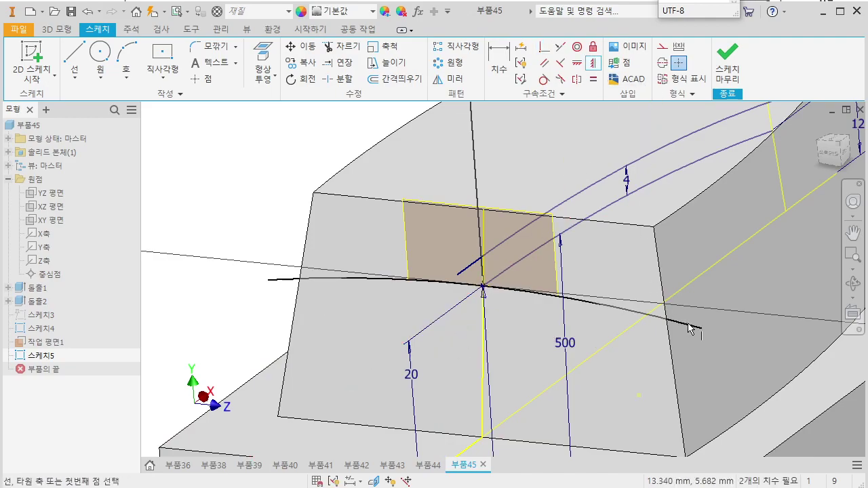
{"action": "left_click", "coordinate": [701, 331]}
{"action": "left_click", "coordinate": [273, 284]}
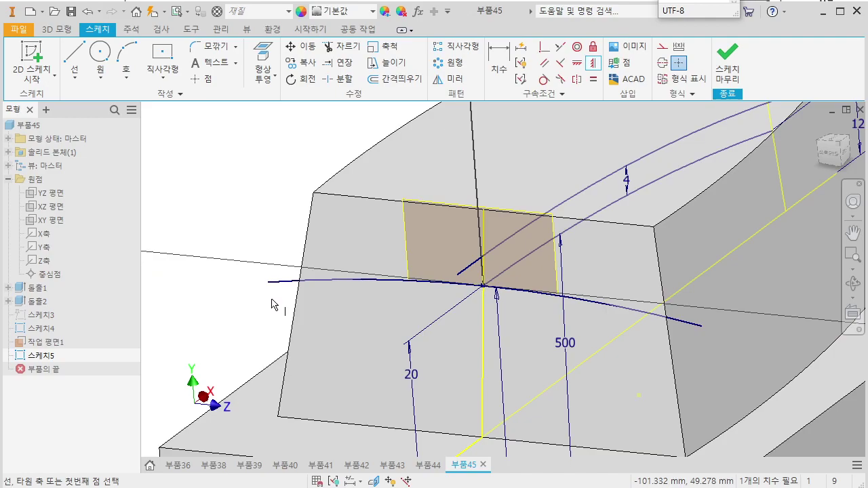
Dimension the distance between the endpoints of the 200 mm arc as 80 mm and finish the sketch
{"action": "key", "text": "d"}
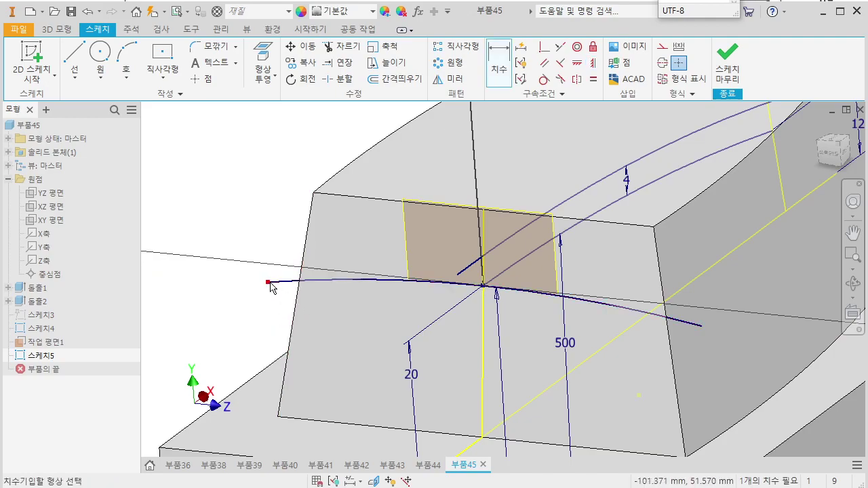
{"action": "left_click", "coordinate": [702, 327]}
{"action": "left_click", "coordinate": [636, 356]}
{"action": "type", "text": "80"}
{"action": "key", "text": "Return"}
{"action": "scroll", "coordinate": [545, 359], "scroll_direction": "down", "scroll_amount": 3}
{"action": "middle_click_drag", "start_coordinate": [545, 360], "coordinate": [503, 356], "text": "shift"}
{"action": "left_click", "coordinate": [728, 64]}
Create a work plane normal to the 500 mm arc at its 12 mm high endpoint and start a sketch on it
{"action": "mouse_move", "coordinate": [720, 284]}
{"action": "middle_mouse_down"}
{"action": "mouse_move", "coordinate": [576, 287]}
{"action": "mouse_move", "coordinate": [550, 253]}
{"action": "middle_mouse_up"}
{"action": "middle_click_drag", "start_coordinate": [602, 300], "coordinate": [540, 288]}
{"action": "middle_click_drag", "start_coordinate": [539, 287], "coordinate": [586, 305], "text": "shift"}
{"action": "left_click", "coordinate": [558, 74]}
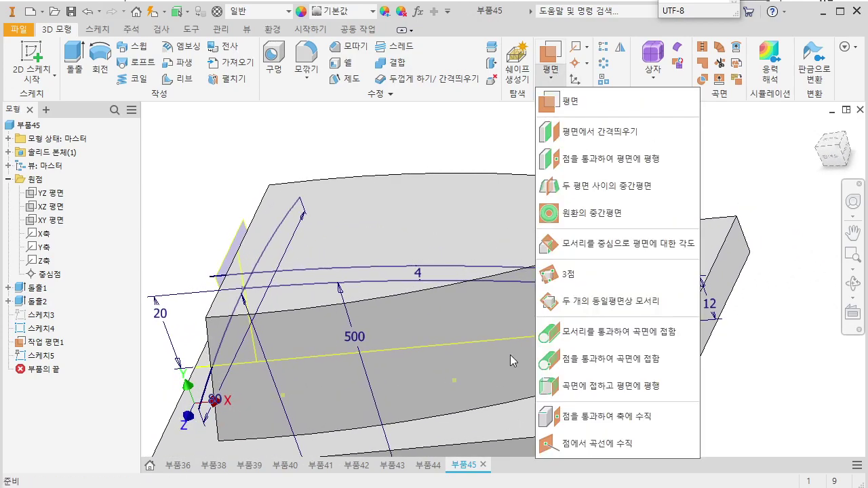
{"action": "left_click", "coordinate": [601, 444]}
{"action": "left_click", "coordinate": [600, 285]}
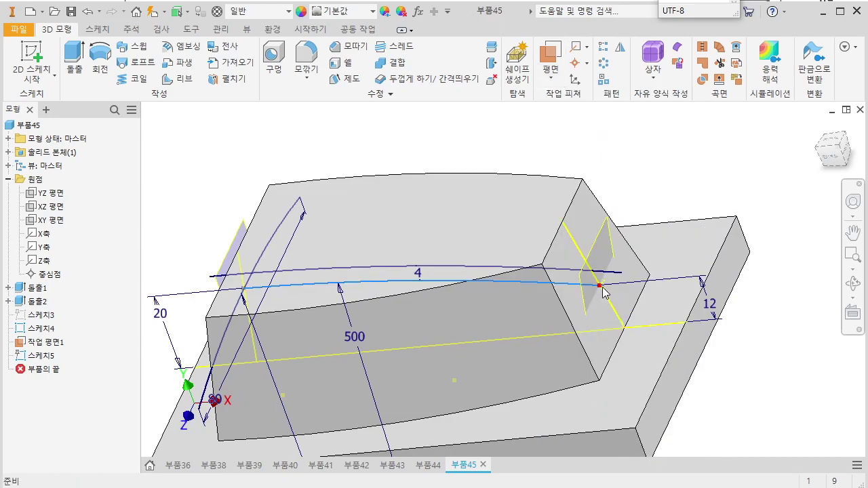
{"action": "left_click", "coordinate": [611, 243]}
{"action": "left_click", "coordinate": [630, 229]}
{"action": "key", "text": "s"}
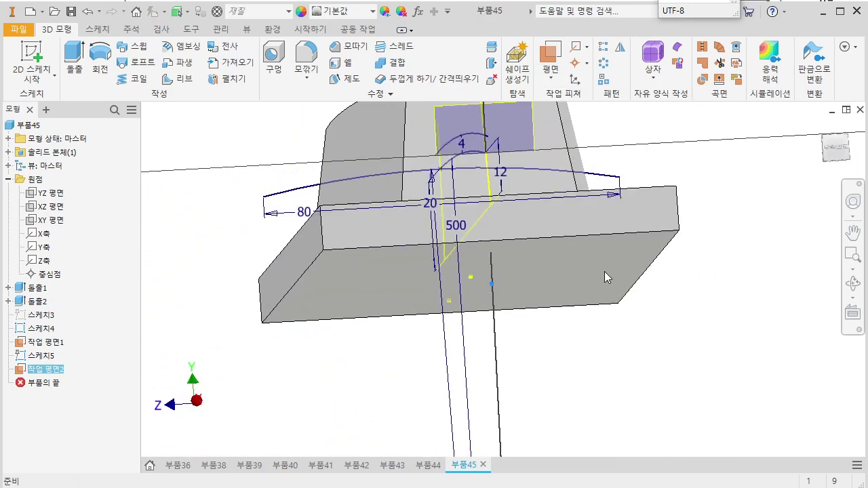
Check the end radius in the reference drawing, project the 500 mm arc's endpoint and draw a three-point arc of radius 60 mm
{"action": "key", "text": "alt+Tab"}
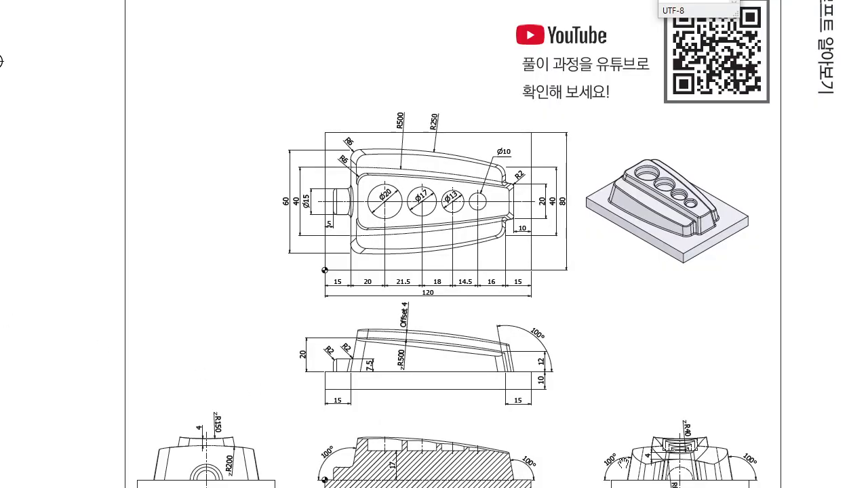
{"action": "key", "text": "alt+Tab"}
{"action": "mouse_move", "coordinate": [605, 306]}
{"action": "middle_mouse_down"}
{"action": "mouse_move", "coordinate": [605, 333]}
{"action": "mouse_move", "coordinate": [563, 291]}
{"action": "mouse_move", "coordinate": [570, 283]}
{"action": "mouse_move", "coordinate": [612, 334]}
{"action": "middle_mouse_up"}
{"action": "left_click", "coordinate": [263, 62]}
{"action": "left_click", "coordinate": [549, 250]}
{"action": "left_click", "coordinate": [124, 58]}
{"action": "left_click", "coordinate": [573, 407]}
{"action": "left_click", "coordinate": [706, 386]}
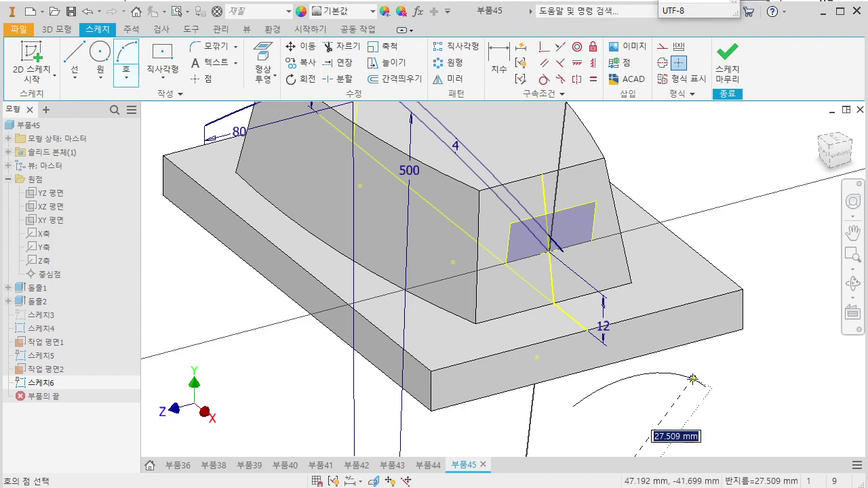
{"action": "type", "text": "66"}
{"action": "key", "text": "Return"}
Align both endpoints of the 60 mm arc with a vertical constraint and make the arc coincident with the projected point
{"action": "left_click", "coordinate": [593, 62]}
{"action": "left_click", "coordinate": [707, 386]}
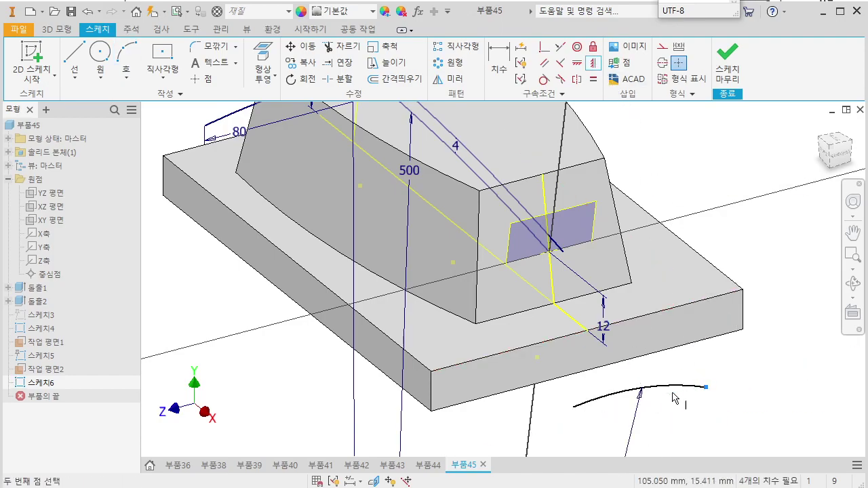
{"action": "left_click", "coordinate": [573, 407]}
{"action": "key", "text": "Escape"}
{"action": "left_click", "coordinate": [544, 47]}
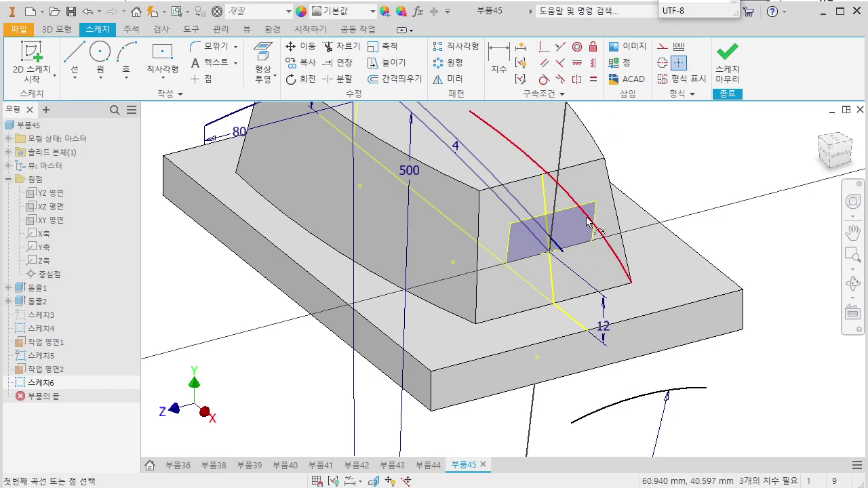
{"action": "left_click", "coordinate": [552, 248]}
{"action": "left_click", "coordinate": [640, 396]}
{"action": "middle_click_drag", "start_coordinate": [549, 302], "coordinate": [477, 300], "text": "shift"}
{"action": "key", "text": "Escape"}
Dimension the distance between the endpoints of the 60 mm radius arc as 80 mm
{"action": "left_click_drag", "start_coordinate": [473, 301], "coordinate": [448, 312]}
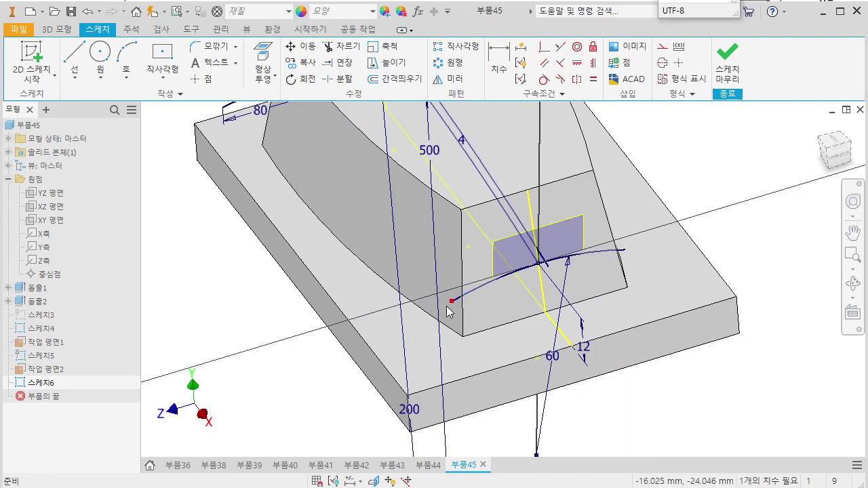
{"action": "left_click", "coordinate": [624, 252]}
{"action": "left_click", "coordinate": [591, 297]}
{"action": "type", "text": "8"}
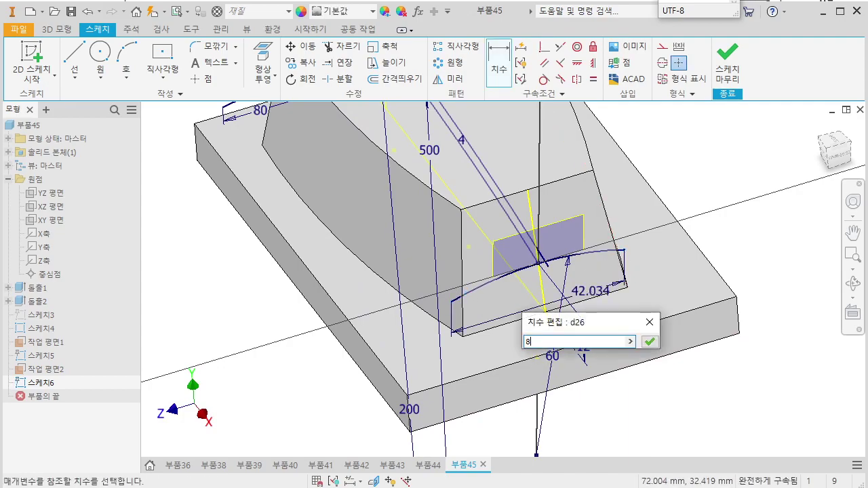
{"action": "type", "text": "0"}
{"action": "key", "text": "Return"}
{"action": "middle_click_drag", "start_coordinate": [529, 356], "coordinate": [543, 329], "text": "shift"}
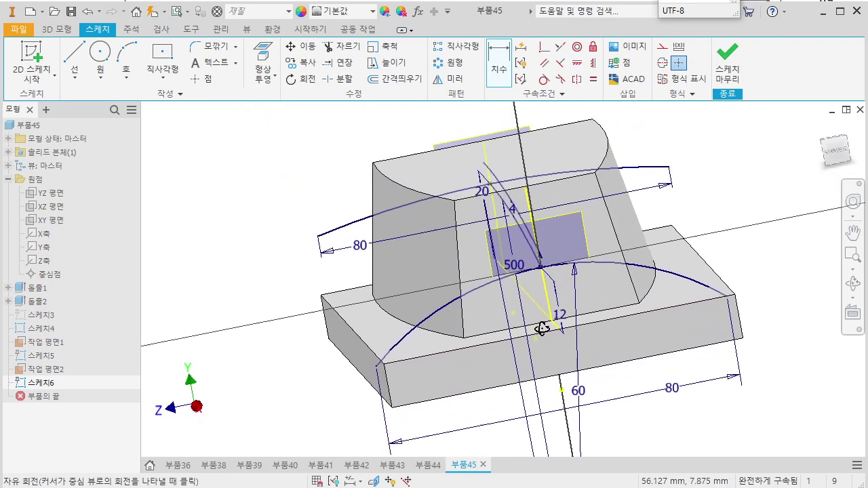
Change the endpoint distance of the 60 mm radius arc to 60 mm and finish the sketch
{"action": "key", "text": "Escape"}
{"action": "double_click", "coordinate": [670, 388]}
{"action": "type", "text": "60"}
{"action": "key", "text": "Return"}
{"action": "scroll", "coordinate": [568, 281], "scroll_direction": "up", "scroll_amount": 1}
{"action": "scroll", "coordinate": [578, 240], "scroll_direction": "down", "scroll_amount": 1}
{"action": "middle_click_drag", "start_coordinate": [577, 241], "coordinate": [640, 248], "text": "shift"}
{"action": "left_click", "coordinate": [721, 64]}
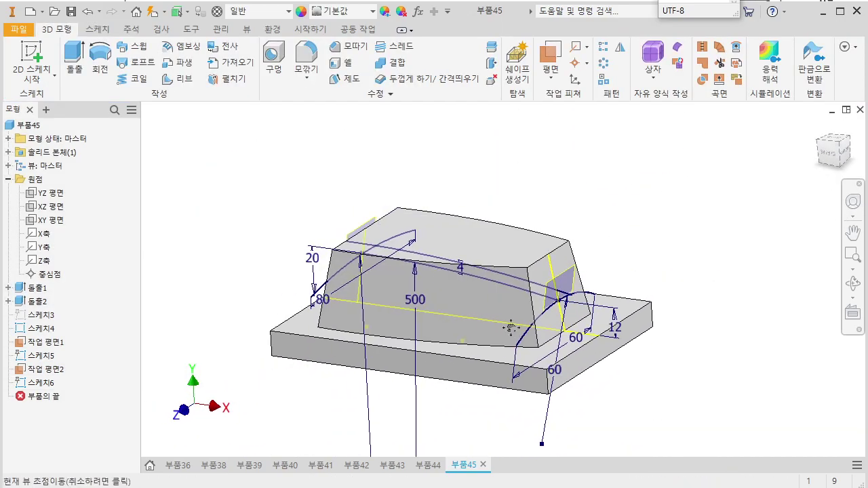
Hide both work planes at the ends of the 500 mm arc
{"action": "left_click", "coordinate": [46, 342]}
{"action": "left_click", "coordinate": [53, 370], "text": "ctrl"}
{"action": "right_click", "coordinate": [54, 371]}
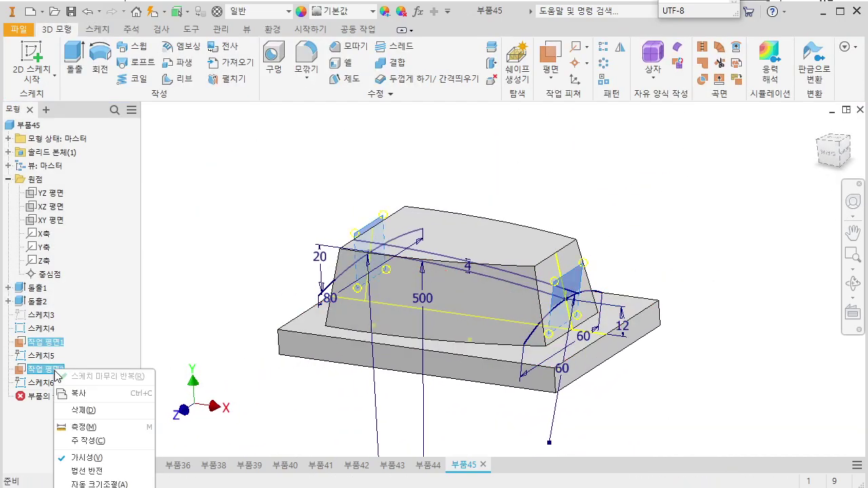
{"action": "left_click", "coordinate": [88, 458]}
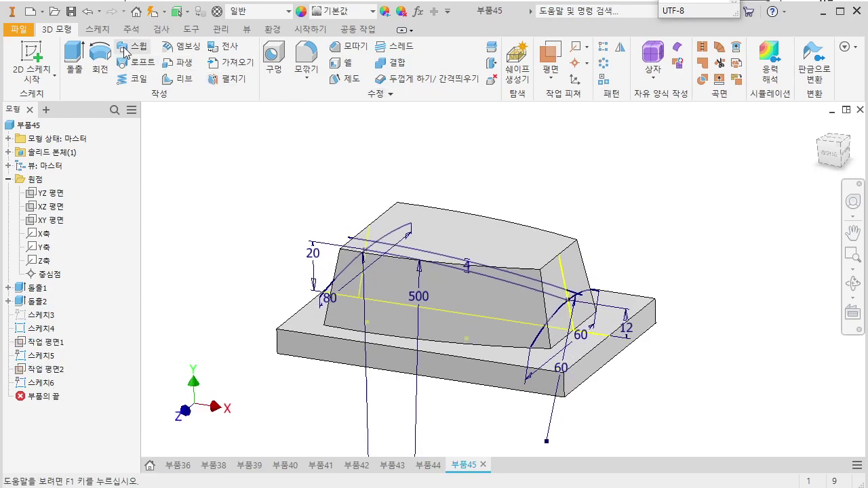
Start a Loft with surface output, using the 200 mm and 60 mm radius arcs as its sections
{"action": "left_click", "coordinate": [140, 62]}
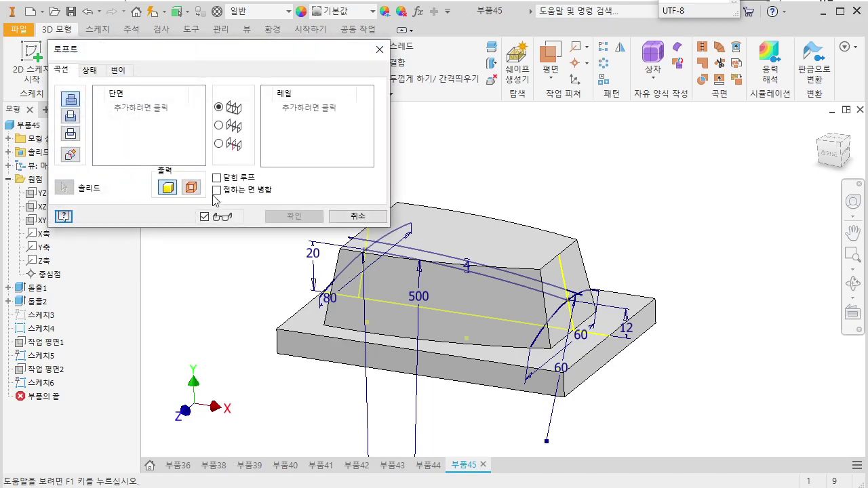
{"action": "left_click", "coordinate": [191, 189]}
{"action": "middle_click_drag", "start_coordinate": [241, 318], "coordinate": [303, 329], "text": "shift"}
{"action": "left_click", "coordinate": [378, 242]}
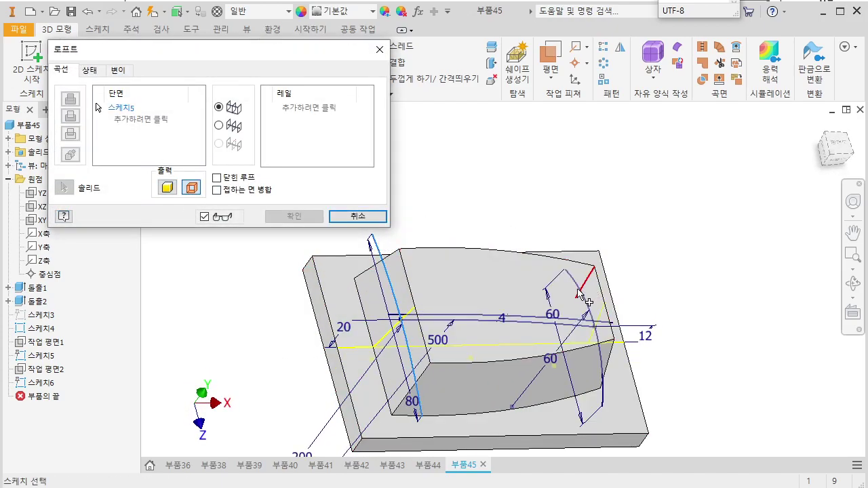
{"action": "left_click", "coordinate": [608, 395]}
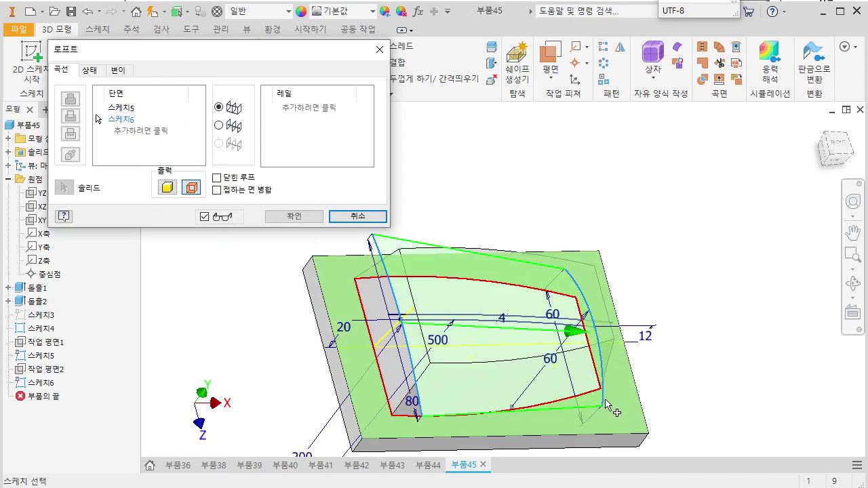
Set the loft to follow a centerline, choose the 500 mm arc as that centerline and create the surface
{"action": "middle_click_drag", "start_coordinate": [611, 401], "coordinate": [533, 280], "text": "shift"}
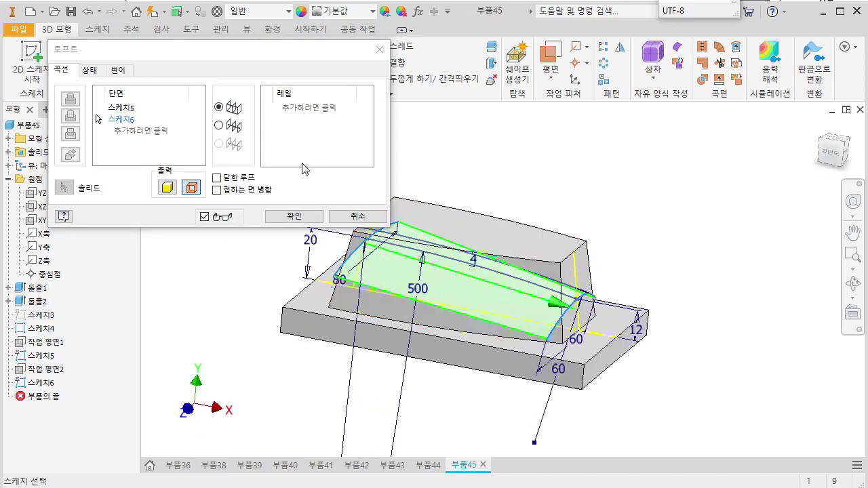
{"action": "left_click", "coordinate": [218, 125]}
{"action": "left_click", "coordinate": [308, 112]}
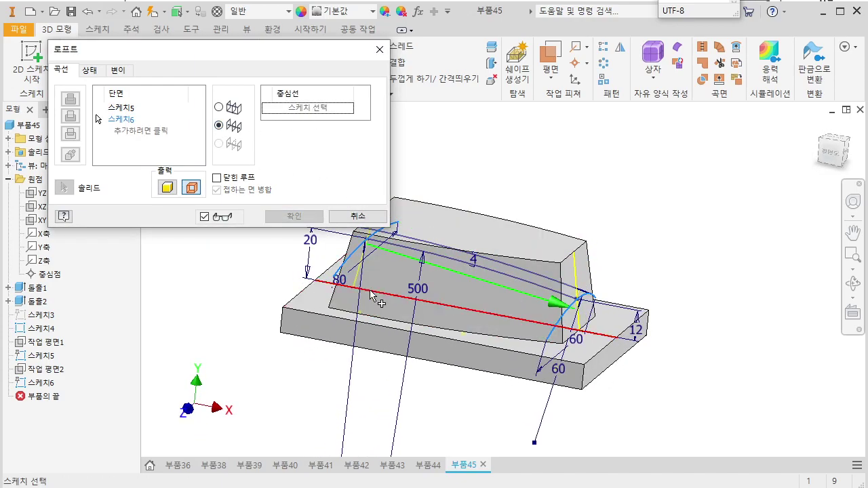
{"action": "left_click", "coordinate": [529, 284]}
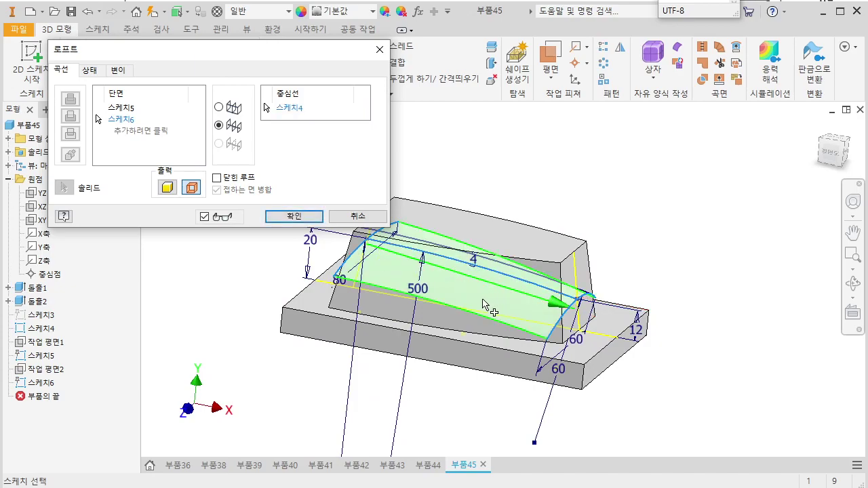
{"action": "left_click", "coordinate": [285, 219]}
{"action": "middle_click_drag", "start_coordinate": [237, 312], "coordinate": [267, 328], "text": "shift"}
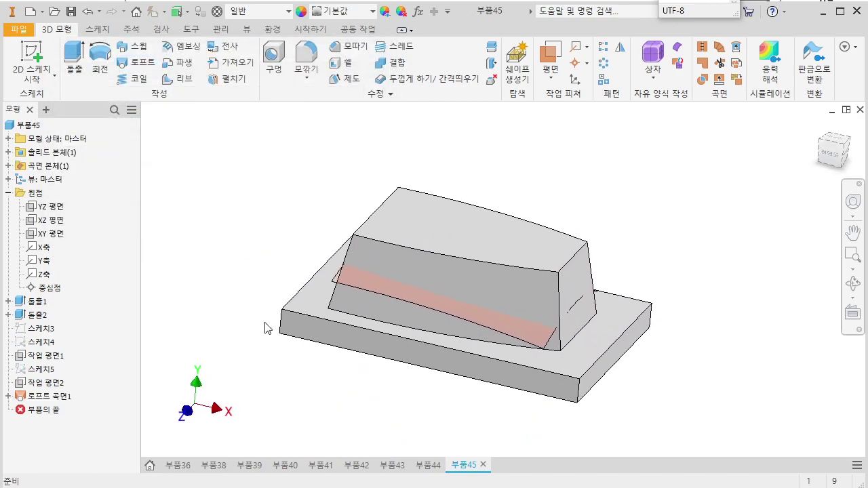
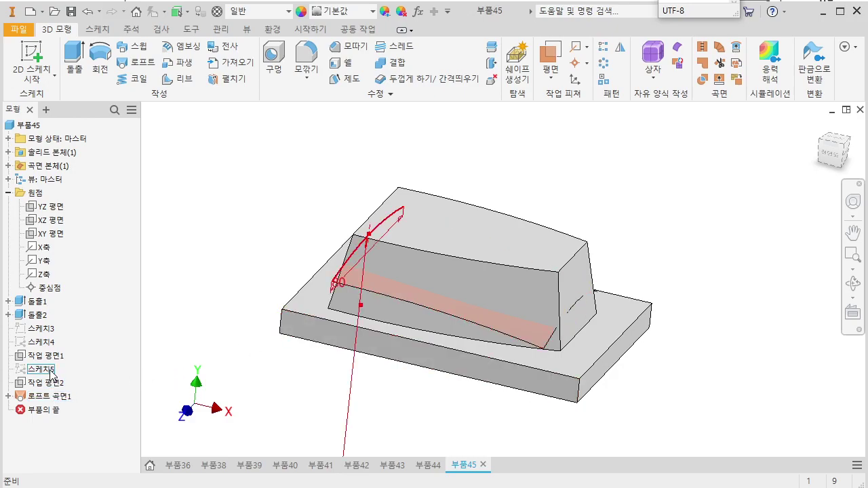
Roll the part history back to just after the second extrusion, above the hole-circle sketch
{"action": "left_click", "coordinate": [40, 341]}
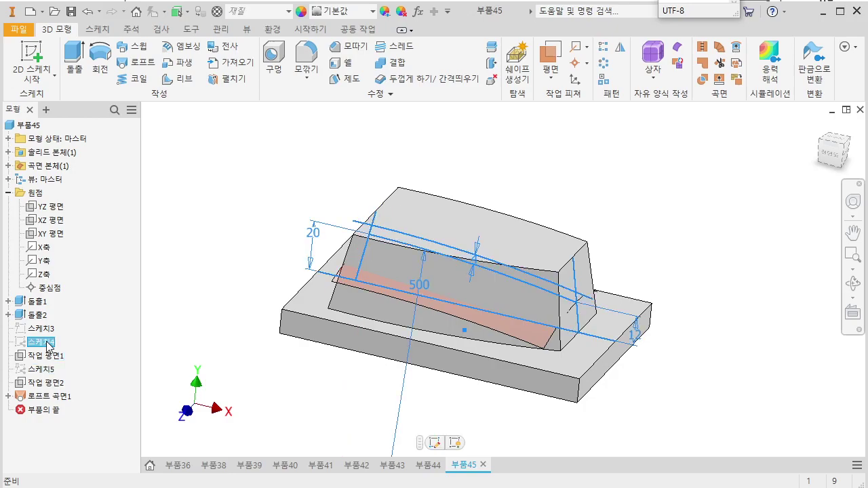
{"action": "scroll", "coordinate": [314, 244], "scroll_direction": "up", "scroll_amount": 3}
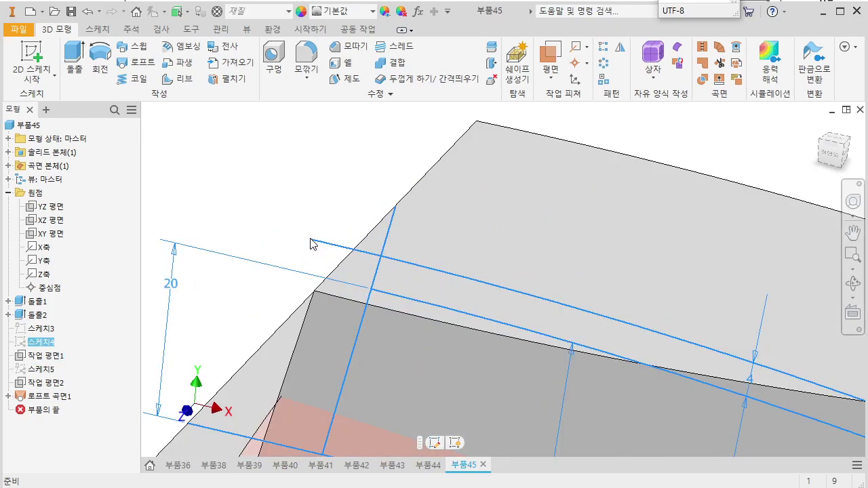
{"action": "scroll", "coordinate": [310, 243], "scroll_direction": "down", "scroll_amount": 3}
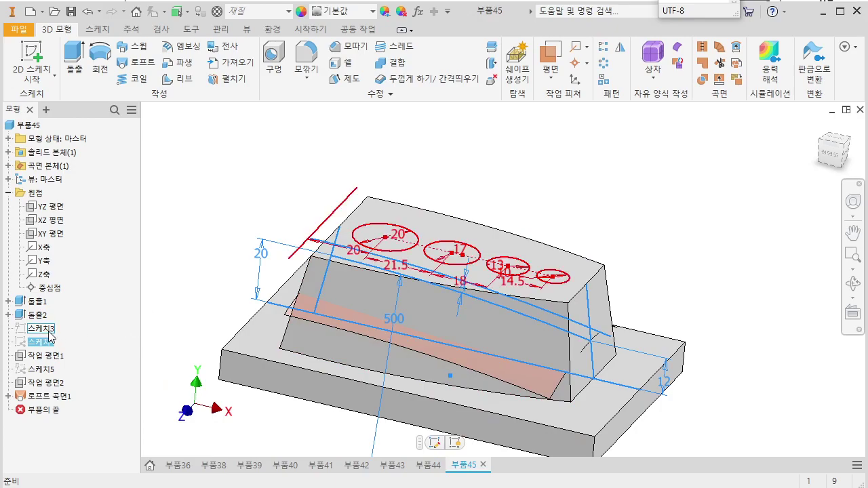
{"action": "left_click", "coordinate": [44, 331]}
{"action": "left_click", "coordinate": [201, 313]}
{"action": "left_click_drag", "start_coordinate": [50, 416], "coordinate": [54, 327]}
Check the reference drawing, start a sketch on the base plate's top face and draw a vertical 40 mm line beside the plate's wide-body end
{"action": "mouse_move", "coordinate": [192, 284]}
{"action": "middle_mouse_down", "text": "shift"}
{"action": "mouse_move", "coordinate": [212, 306]}
{"action": "mouse_move", "coordinate": [191, 324]}
{"action": "middle_mouse_up", "text": "shift"}
{"action": "key", "text": "alt+Tab"}
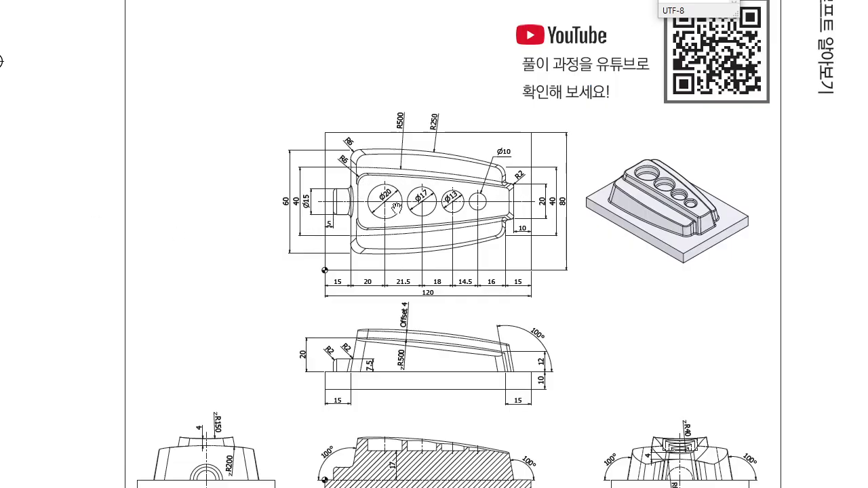
{"action": "key", "text": "alt+Tab"}
{"action": "middle_click_drag", "start_coordinate": [328, 270], "coordinate": [325, 245], "text": "shift"}
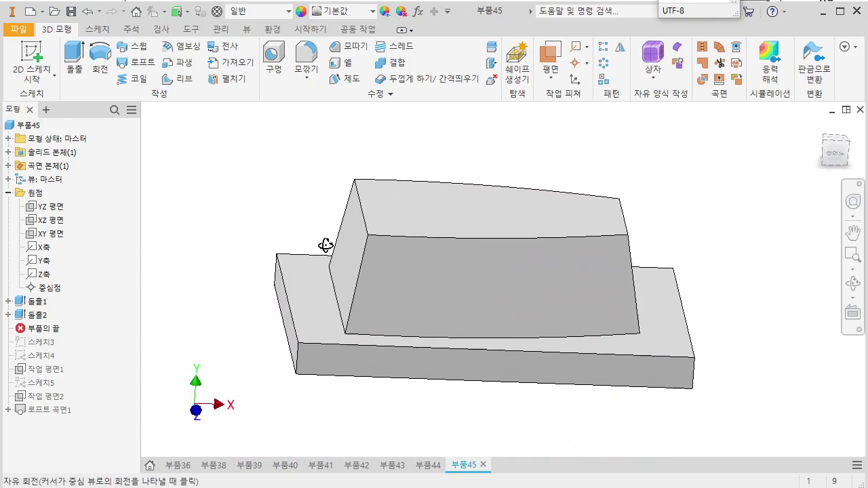
{"action": "key", "text": "s"}
{"action": "left_click", "coordinate": [305, 300]}
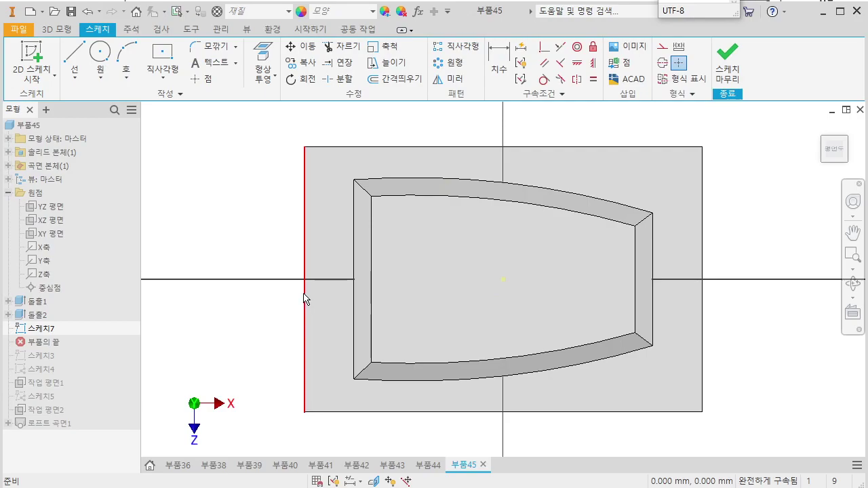
{"action": "mouse_move", "coordinate": [304, 294]}
{"action": "key", "text": "l"}
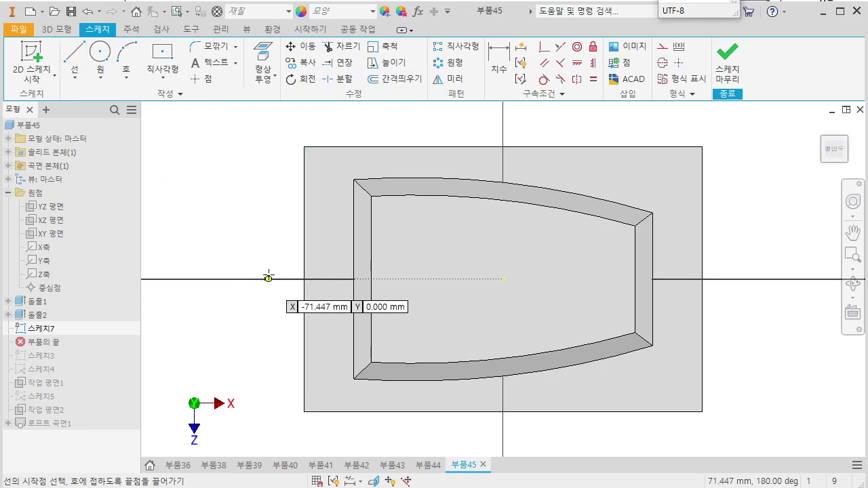
{"action": "left_click", "coordinate": [266, 241]}
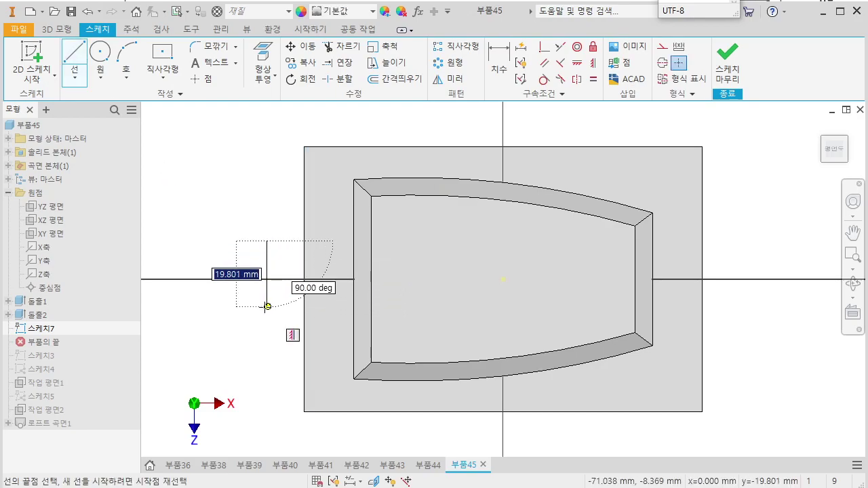
{"action": "type", "text": "40"}
{"action": "key", "text": "Return"}
{"action": "key", "text": "Escape"}
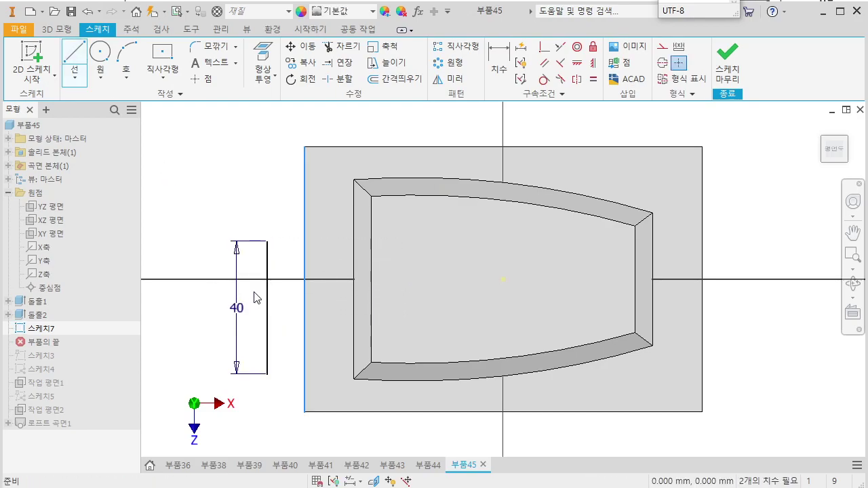
Make the 40 mm line's midpoint coincident with the midpoint of the body's wide-end bottom edge
{"action": "left_click", "coordinate": [544, 47]}
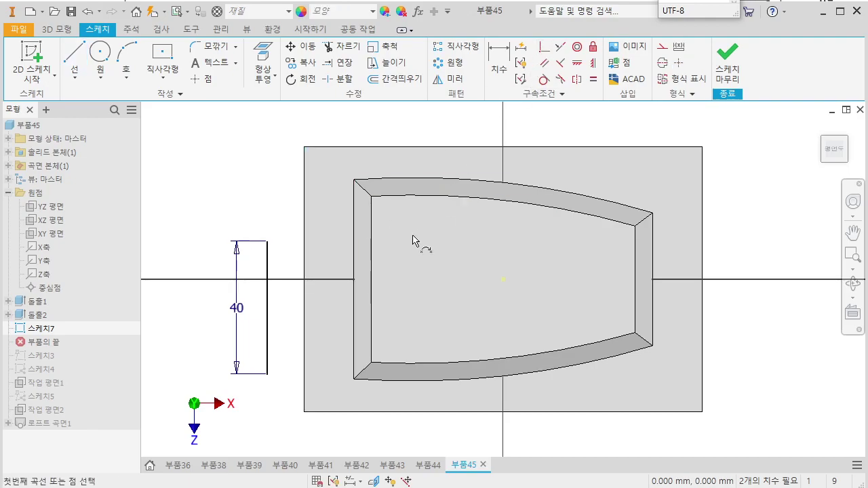
{"action": "left_click", "coordinate": [357, 284]}
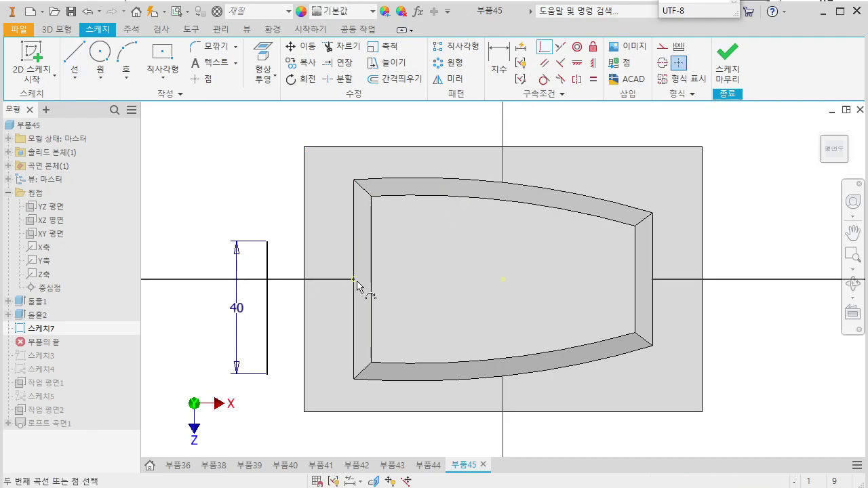
{"action": "left_click", "coordinate": [268, 309]}
{"action": "middle_click_drag", "start_coordinate": [495, 324], "coordinate": [440, 316]}
Draw a vertical 20 mm line outside the base plate near the body's narrow end
{"action": "left_click", "coordinate": [74, 54]}
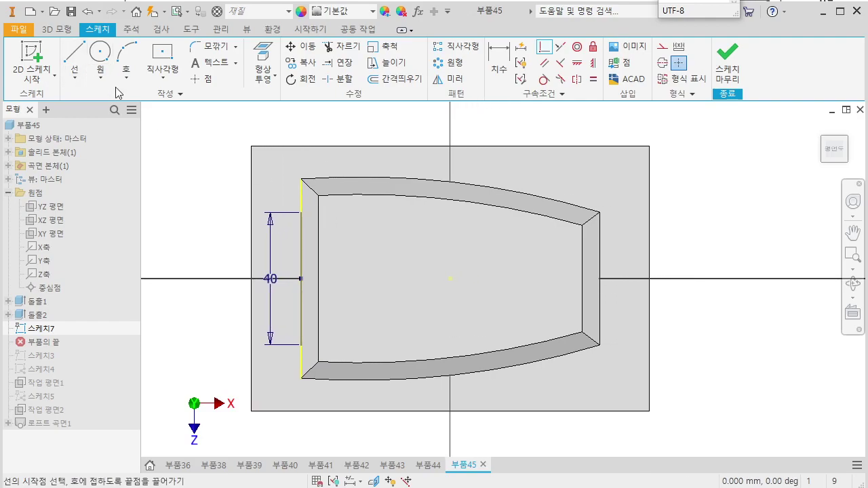
{"action": "left_click", "coordinate": [681, 255]}
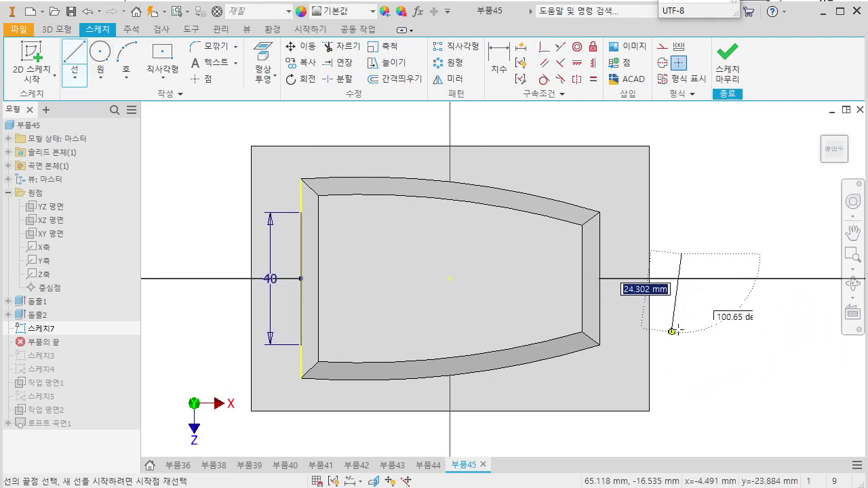
{"action": "type", "text": "20"}
{"action": "key", "text": "Return"}
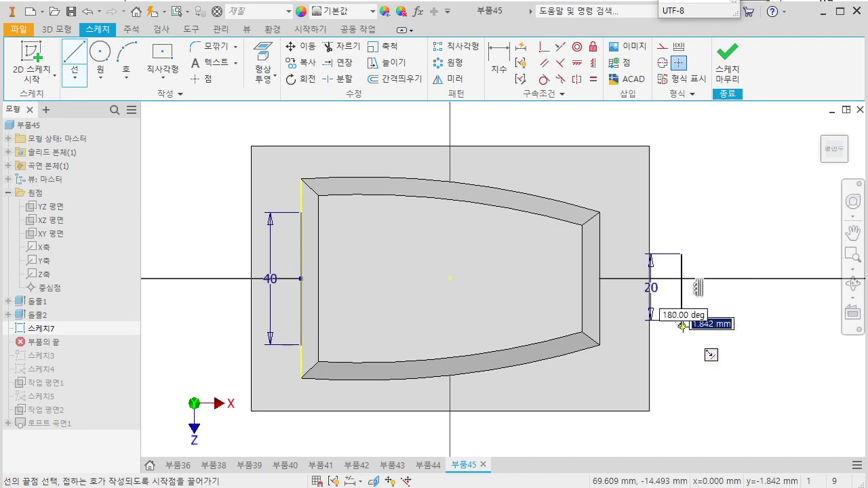
{"action": "key", "text": "Escape"}
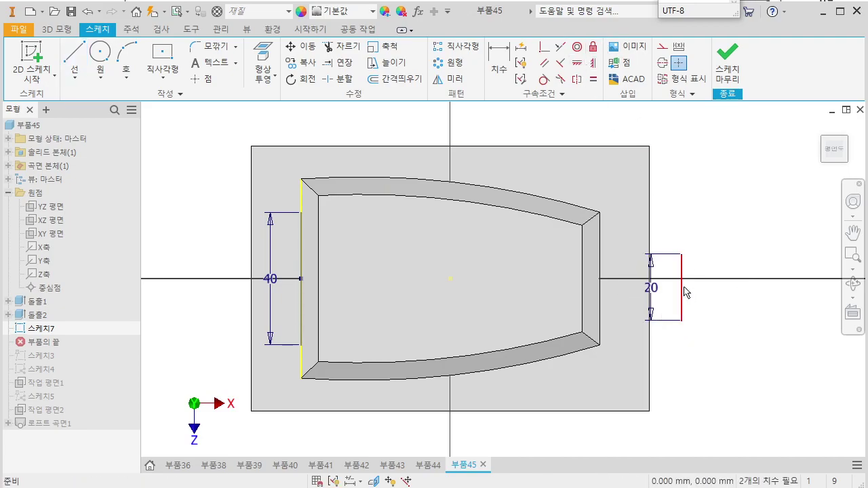
Align the 20 mm line's midpoint horizontally with the plate's short-edge midpoint and dimension the line 10 mm inside that edge
{"action": "left_click", "coordinate": [576, 63]}
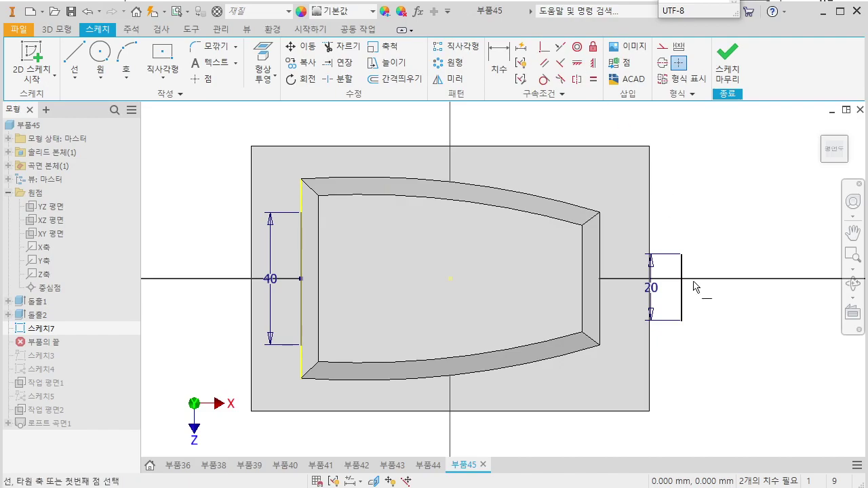
{"action": "left_click", "coordinate": [683, 287]}
{"action": "left_click_drag", "start_coordinate": [682, 255], "coordinate": [635, 252]}
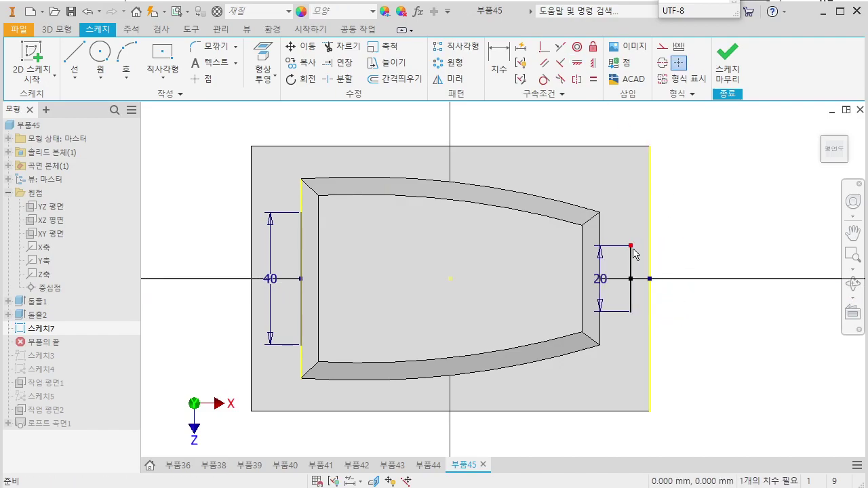
{"action": "scroll", "coordinate": [634, 253], "scroll_direction": "up", "scroll_amount": 3}
{"action": "left_click", "coordinate": [629, 275]}
{"action": "left_click", "coordinate": [666, 271]}
{"action": "left_click", "coordinate": [702, 269]}
{"action": "type", "text": "10"}
{"action": "key", "text": "Return"}
{"action": "scroll", "coordinate": [679, 288], "scroll_direction": "down", "scroll_amount": 4}
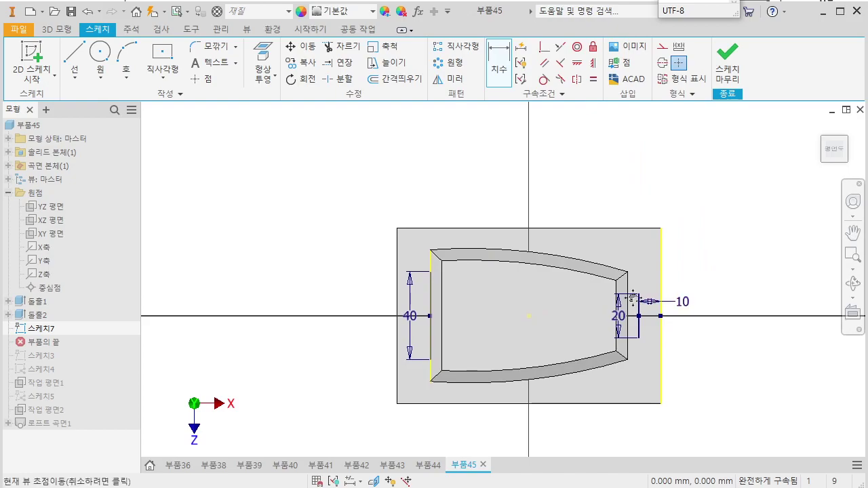
Draw a 500 mm radius arc joining the upper endpoints of the 40 mm and 20 mm lines
{"action": "left_click", "coordinate": [126, 55]}
{"action": "left_click", "coordinate": [429, 275]}
{"action": "scroll", "coordinate": [599, 298], "scroll_direction": "up", "scroll_amount": 4}
{"action": "left_click", "coordinate": [670, 293]}
{"action": "type", "text": "500"}
{"action": "key", "text": "Return"}
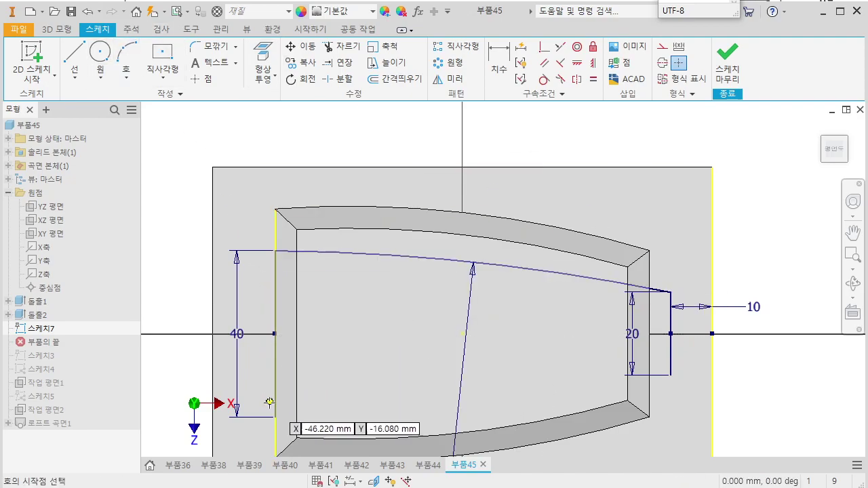
Draw an arc joining the lower endpoints of both lines and make it equal to the 500 mm arc
{"action": "left_click", "coordinate": [274, 416]}
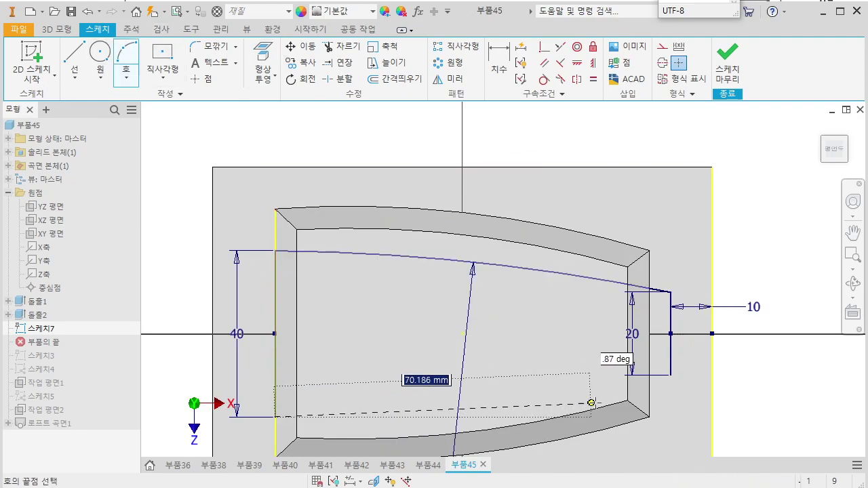
{"action": "left_click", "coordinate": [670, 375]}
{"action": "left_click", "coordinate": [542, 396]}
{"action": "key", "text": "Escape"}
{"action": "left_click", "coordinate": [576, 279]}
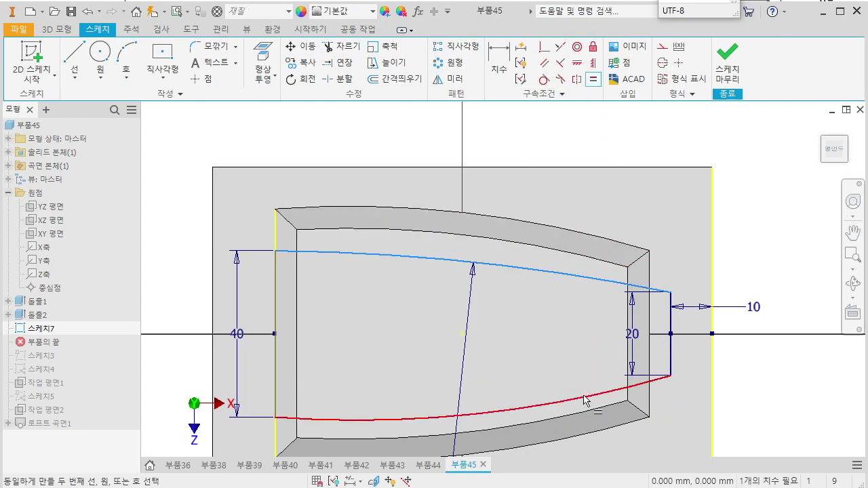
{"action": "left_click", "coordinate": [581, 384]}
Extrude the closed arc-sided profile 30 mm upward, joined to the existing body
{"action": "mouse_move", "coordinate": [572, 359]}
{"action": "middle_mouse_down"}
{"action": "mouse_move", "coordinate": [575, 328]}
{"action": "mouse_move", "coordinate": [554, 270]}
{"action": "mouse_move", "coordinate": [509, 373]}
{"action": "middle_mouse_up"}
{"action": "key", "text": "e"}
{"action": "middle_click_drag", "start_coordinate": [558, 329], "coordinate": [597, 334]}
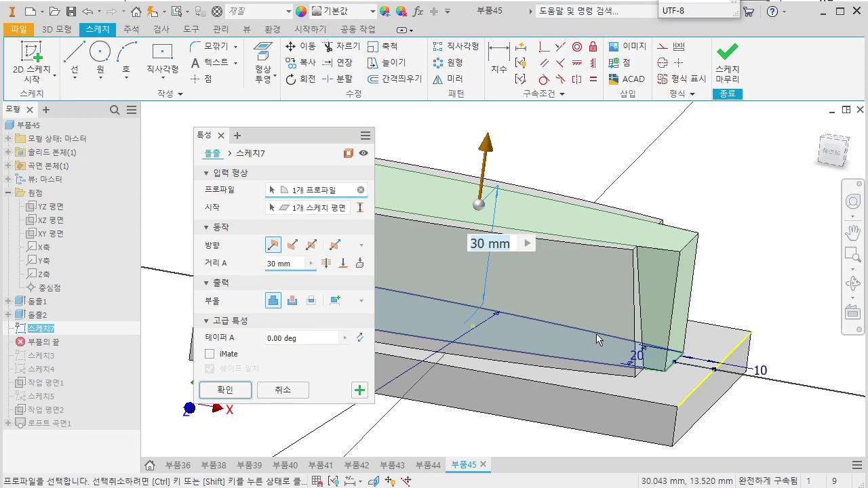
{"action": "key", "text": "Return"}
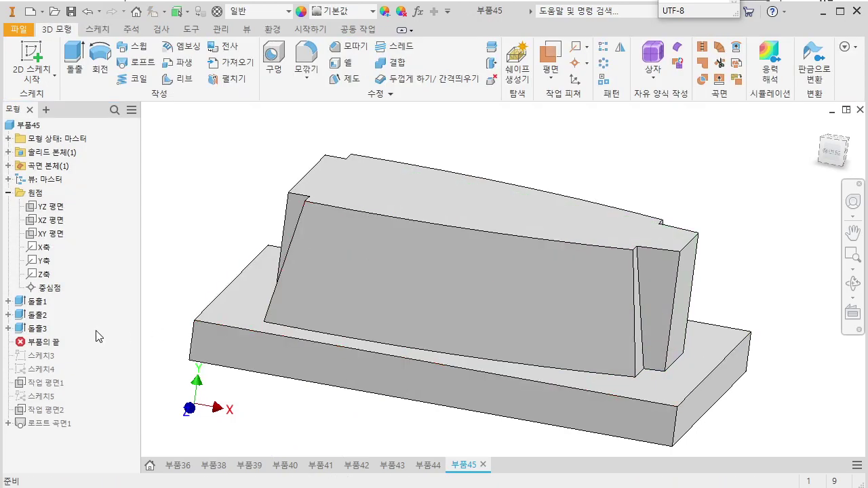
Edit the second extrusion and set its distance to 25 mm
{"action": "double_click", "coordinate": [37, 317]}
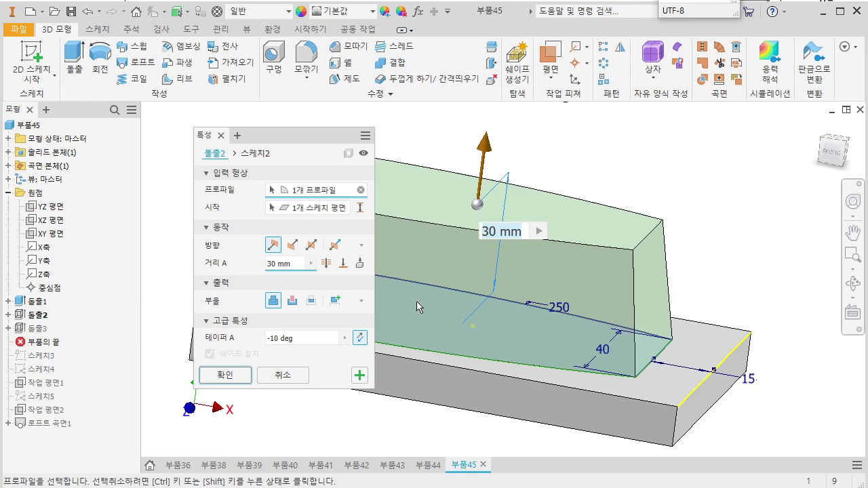
{"action": "type", "text": "25"}
{"action": "key", "text": "Return"}
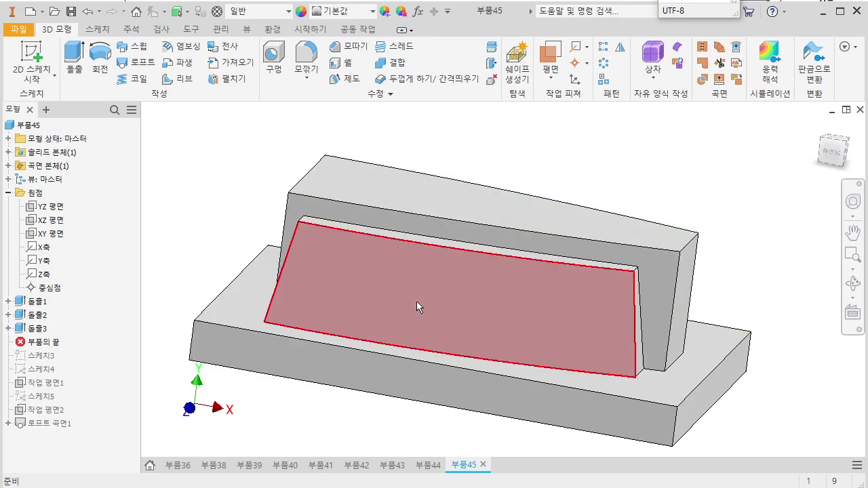
Edit the third extrusion and set its taper angle to -10 degrees
{"action": "middle_click_drag", "start_coordinate": [227, 346], "coordinate": [330, 337]}
{"action": "double_click", "coordinate": [35, 329]}
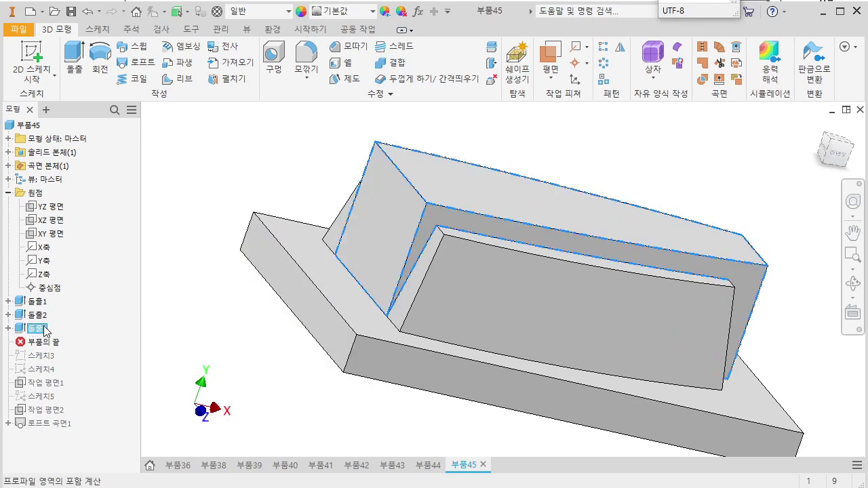
{"action": "left_click", "coordinate": [283, 338]}
{"action": "type", "text": "-"}
{"action": "key", "text": "Tab"}
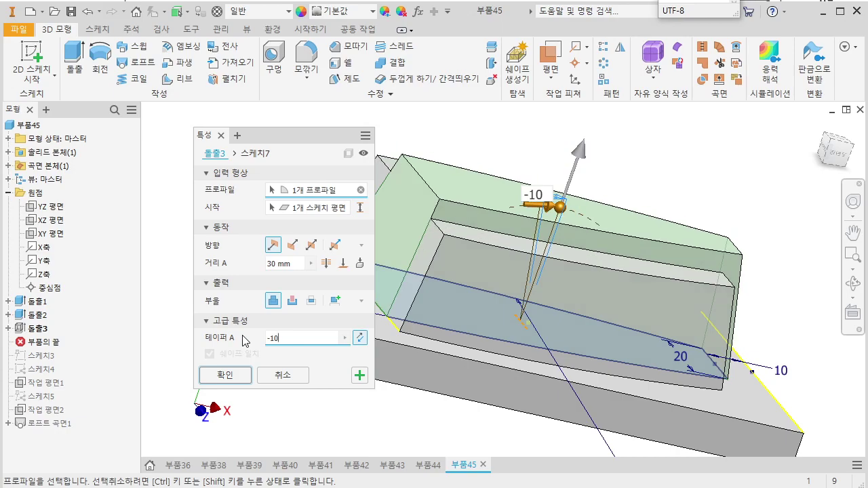
{"action": "key", "text": "Return"}
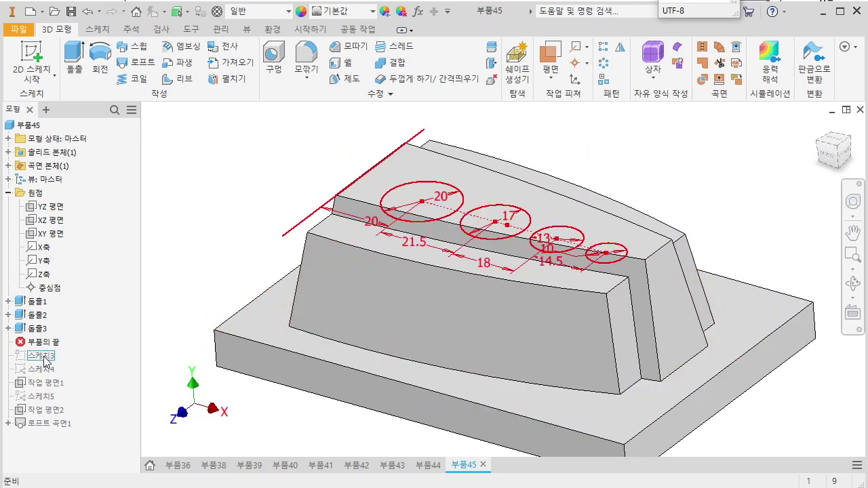
Roll the part history forward to include the hole-circle sketch
{"action": "left_click", "coordinate": [44, 358]}
{"action": "mouse_move", "coordinate": [208, 327]}
{"action": "middle_mouse_down", "text": "shift"}
{"action": "mouse_move", "coordinate": [213, 302]}
{"action": "mouse_move", "coordinate": [207, 322]}
{"action": "middle_mouse_up", "text": "shift"}
{"action": "left_click", "coordinate": [144, 348]}
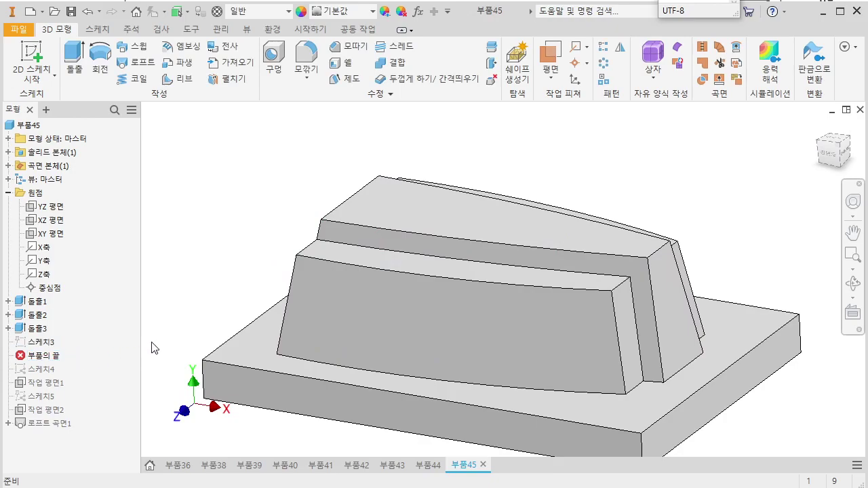
Redefine the four-circle sketch onto the third extrusion's top face, review it in sketch editing and finish the sketch
{"action": "left_click", "coordinate": [46, 342]}
{"action": "mouse_move", "coordinate": [248, 306]}
{"action": "middle_mouse_down", "text": "shift"}
{"action": "mouse_move", "coordinate": [300, 305]}
{"action": "mouse_move", "coordinate": [219, 327]}
{"action": "mouse_move", "coordinate": [283, 324]}
{"action": "middle_mouse_up", "text": "shift"}
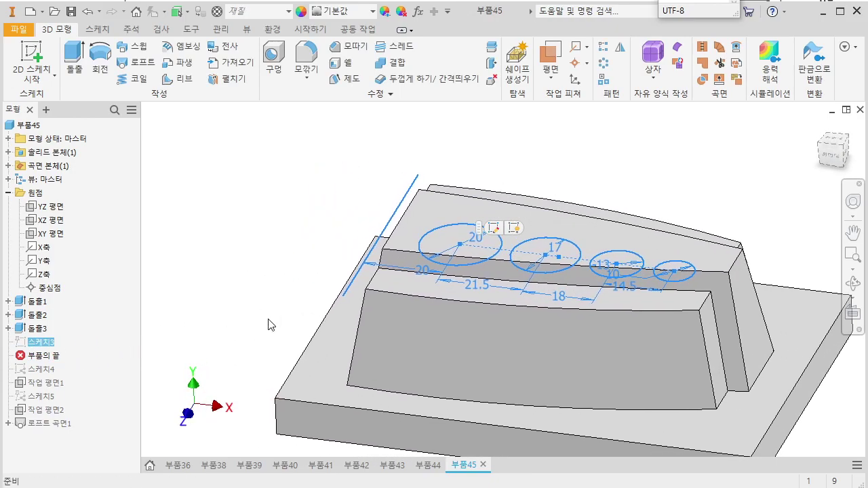
{"action": "right_click", "coordinate": [46, 345]}
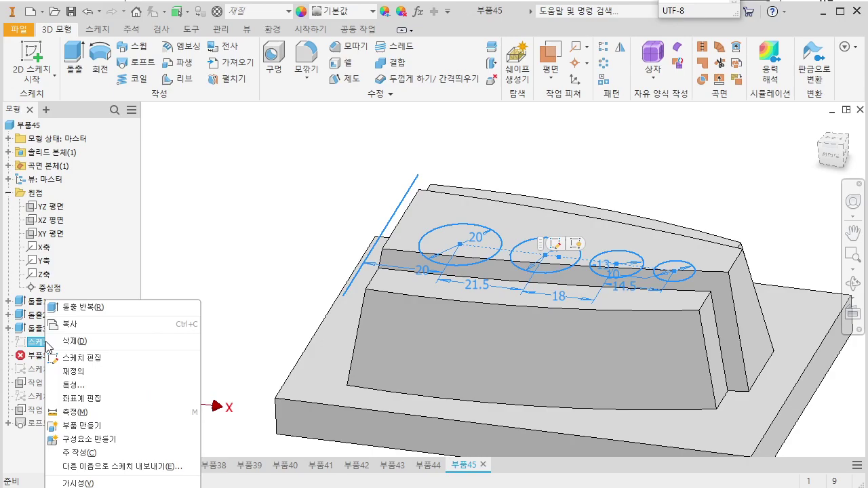
{"action": "left_click", "coordinate": [71, 372]}
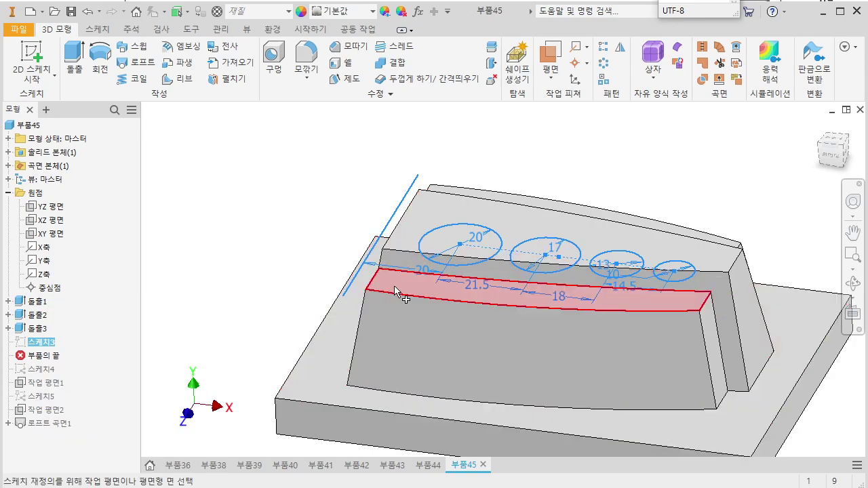
{"action": "left_click", "coordinate": [422, 212]}
{"action": "double_click", "coordinate": [46, 345]}
{"action": "mouse_move", "coordinate": [297, 351]}
{"action": "middle_mouse_down", "text": "shift"}
{"action": "mouse_move", "coordinate": [301, 291]}
{"action": "mouse_move", "coordinate": [273, 306]}
{"action": "mouse_move", "coordinate": [278, 300]}
{"action": "middle_mouse_up", "text": "shift"}
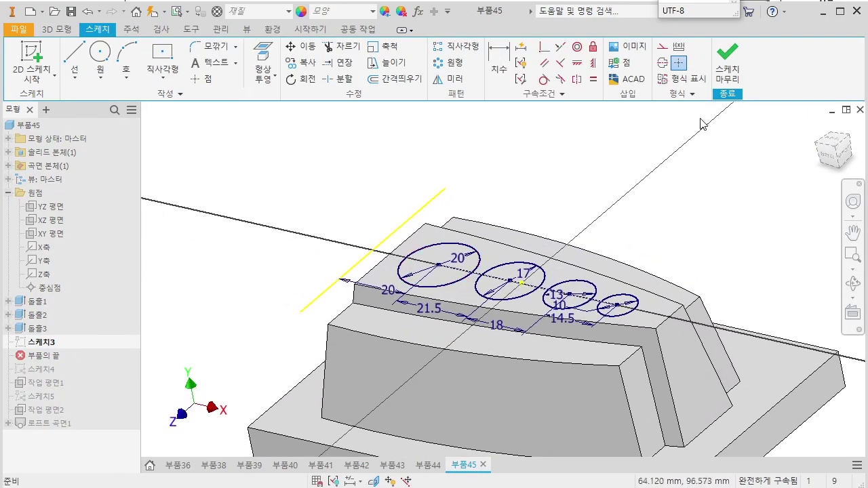
{"action": "left_click", "coordinate": [727, 64]}
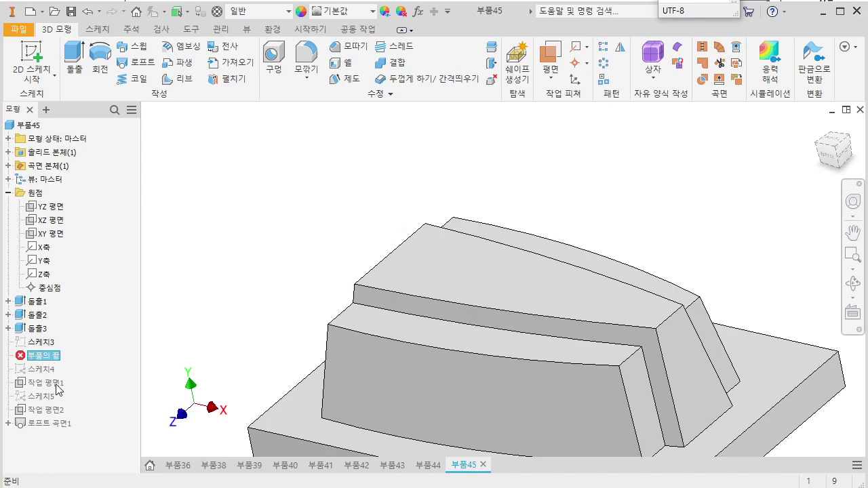
Roll the part history forward past the loft surface to restore all features
{"action": "left_click_drag", "start_coordinate": [63, 427], "coordinate": [63, 430]}
{"action": "middle_click_drag", "start_coordinate": [298, 306], "coordinate": [363, 248], "text": "shift"}
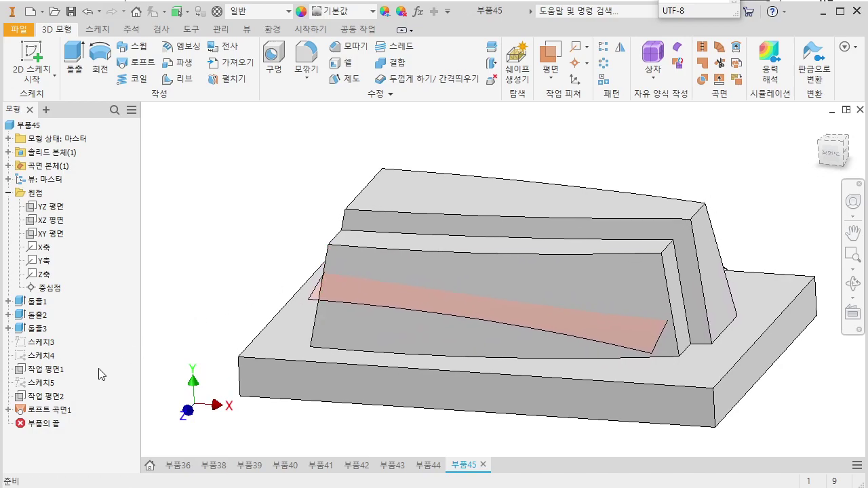
Open the R500 profile sketch for editing and constrain the upper offset arc's left end to the body's slanted edge
{"action": "left_click", "coordinate": [53, 356]}
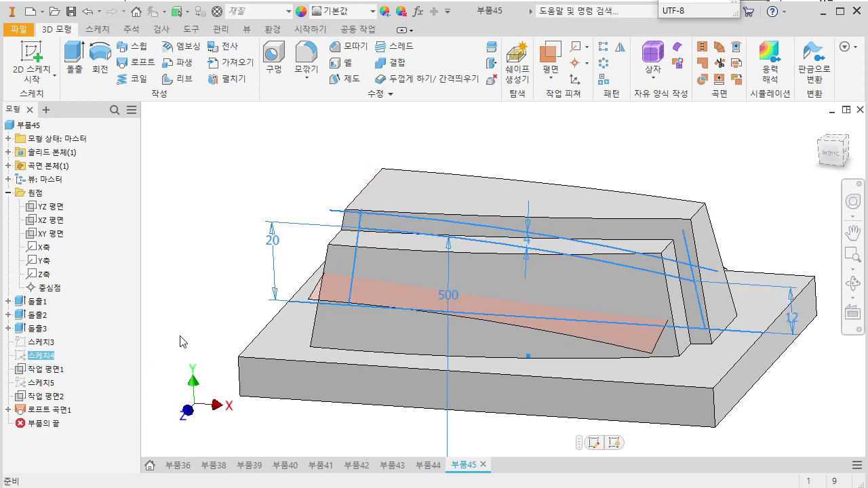
{"action": "left_click", "coordinate": [193, 328]}
{"action": "double_click", "coordinate": [52, 357]}
{"action": "middle_click_drag", "start_coordinate": [529, 192], "coordinate": [480, 344]}
{"action": "scroll", "coordinate": [433, 247], "scroll_direction": "down", "scroll_amount": 4}
{"action": "scroll", "coordinate": [434, 253], "scroll_direction": "down", "scroll_amount": 3}
{"action": "key", "text": "F7"}
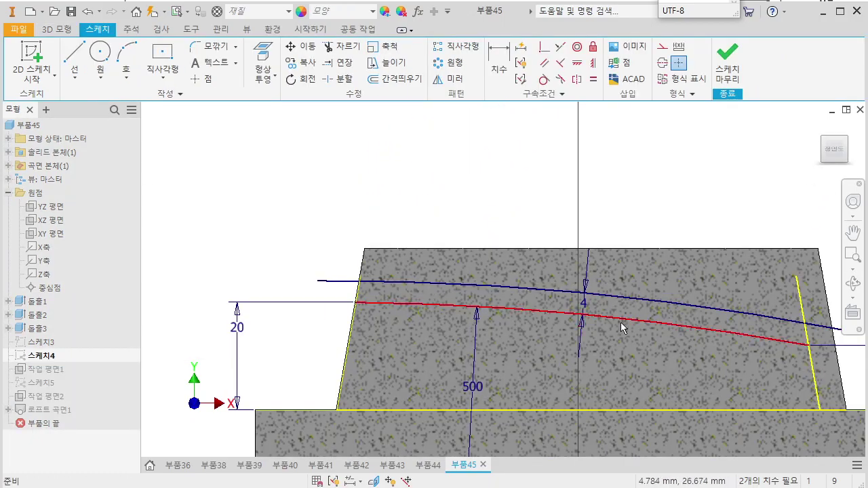
{"action": "middle_click_drag", "start_coordinate": [606, 322], "coordinate": [566, 299]}
{"action": "scroll", "coordinate": [323, 247], "scroll_direction": "down", "scroll_amount": 6}
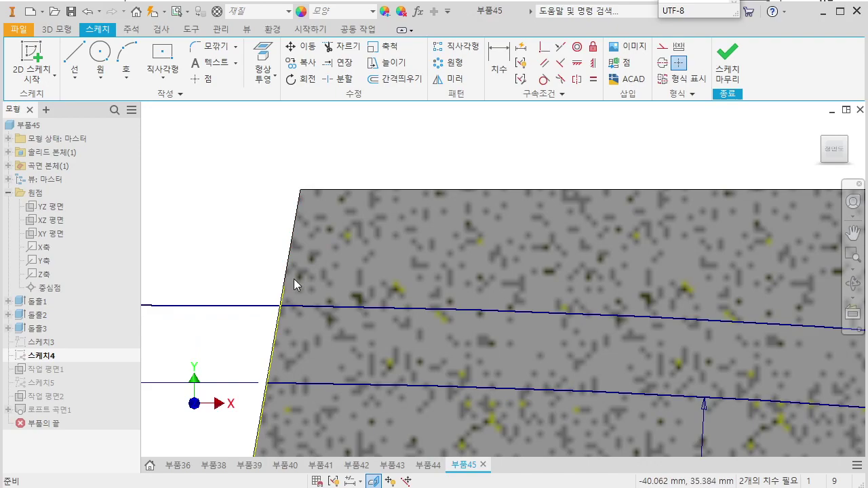
{"action": "scroll", "coordinate": [345, 250], "scroll_direction": "up", "scroll_amount": 4}
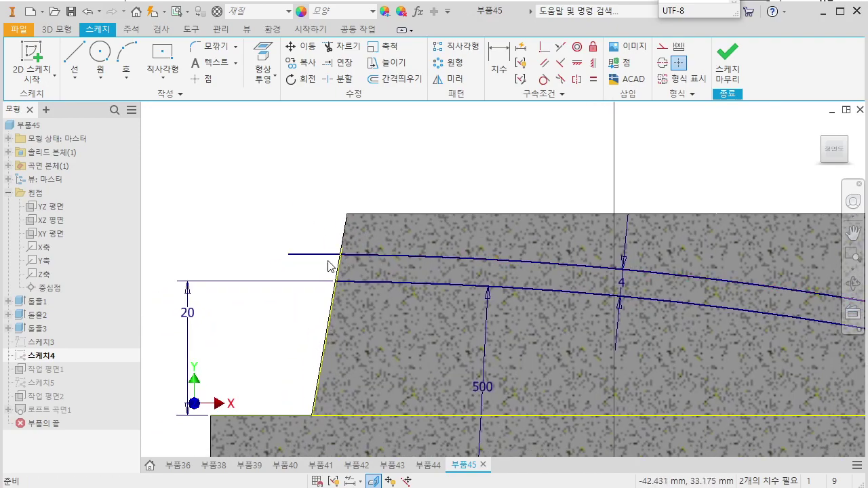
{"action": "scroll", "coordinate": [333, 263], "scroll_direction": "down", "scroll_amount": 3}
{"action": "middle_click_drag", "start_coordinate": [334, 263], "coordinate": [342, 270]}
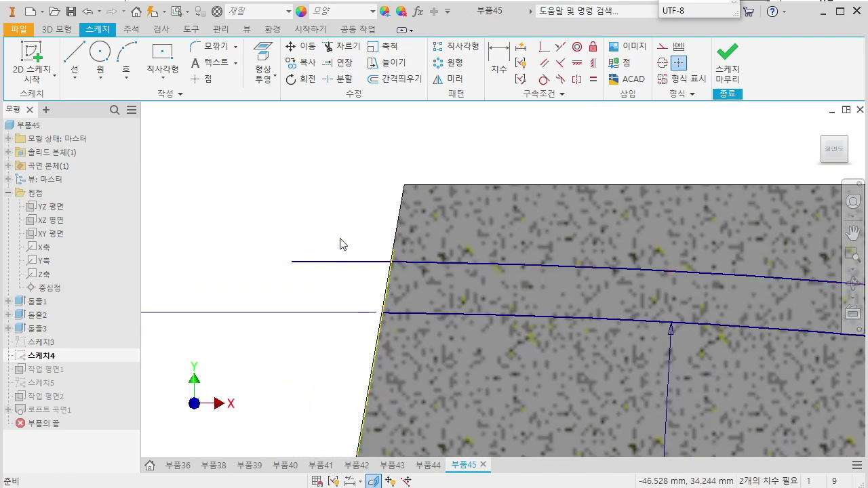
{"action": "left_click", "coordinate": [544, 63]}
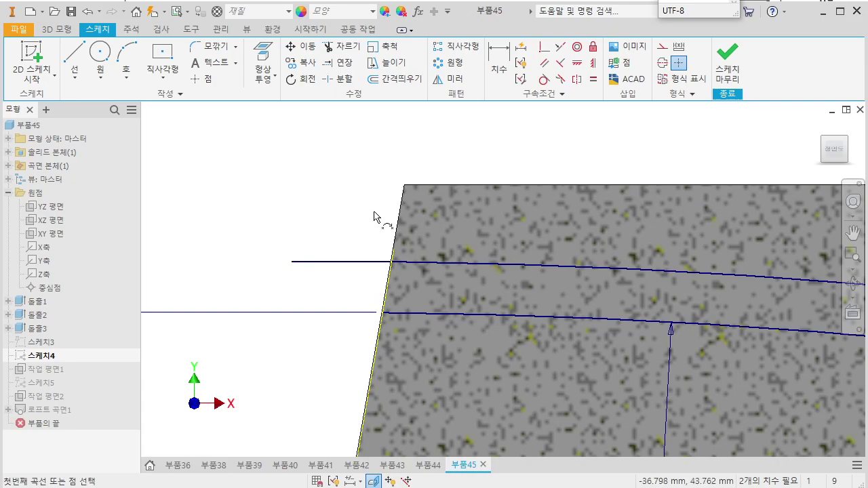
{"action": "left_click", "coordinate": [387, 287]}
{"action": "scroll", "coordinate": [319, 285], "scroll_direction": "up", "scroll_amount": 4}
Project the body's right slanted edge, make the upper offset arc's right end coincident with it and finish the sketch
{"action": "middle_click_drag", "start_coordinate": [595, 344], "coordinate": [467, 331]}
{"action": "scroll", "coordinate": [618, 311], "scroll_direction": "down", "scroll_amount": 3}
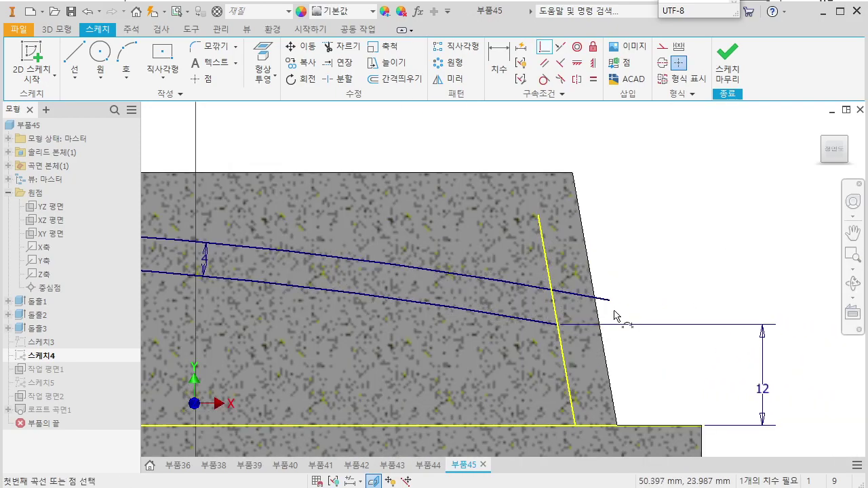
{"action": "key", "text": "p"}
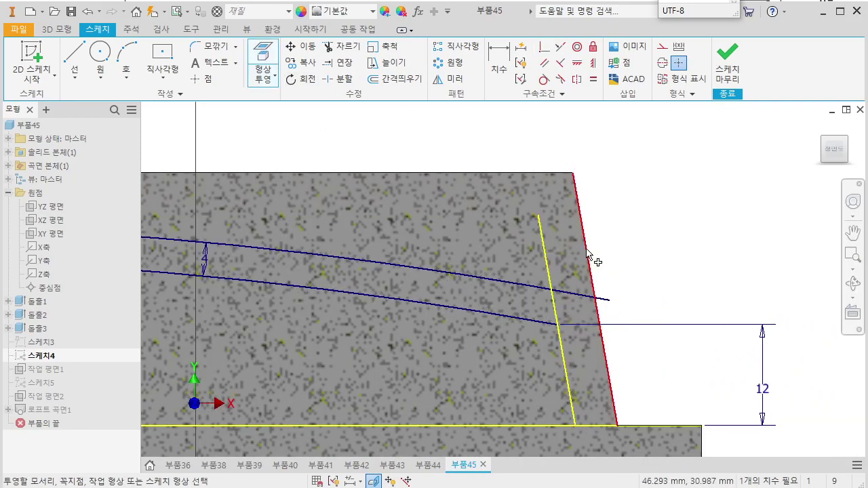
{"action": "left_click", "coordinate": [545, 50]}
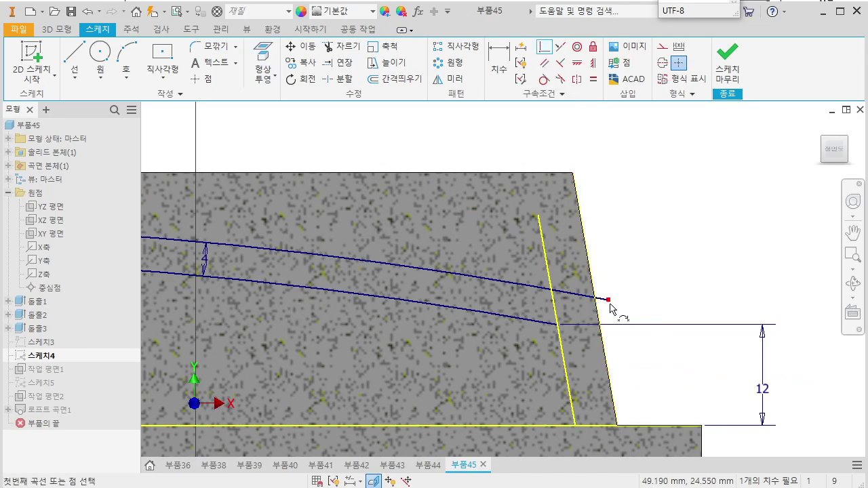
{"action": "left_click", "coordinate": [603, 315]}
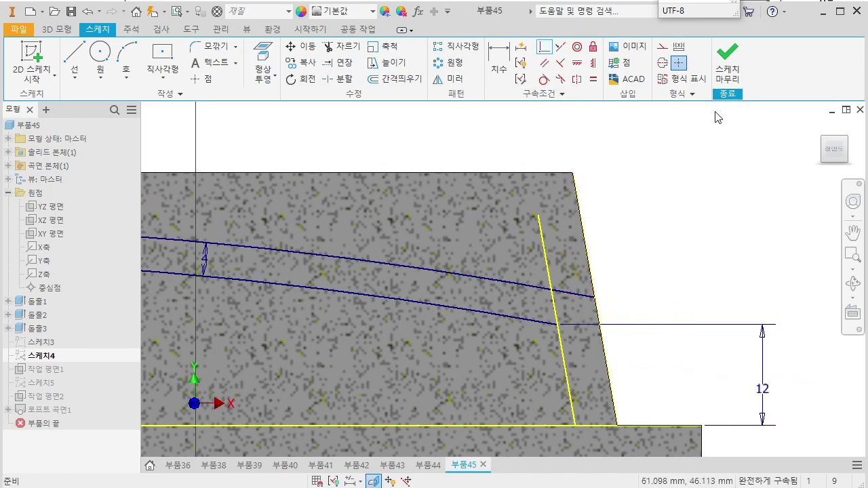
{"action": "left_click", "coordinate": [728, 60]}
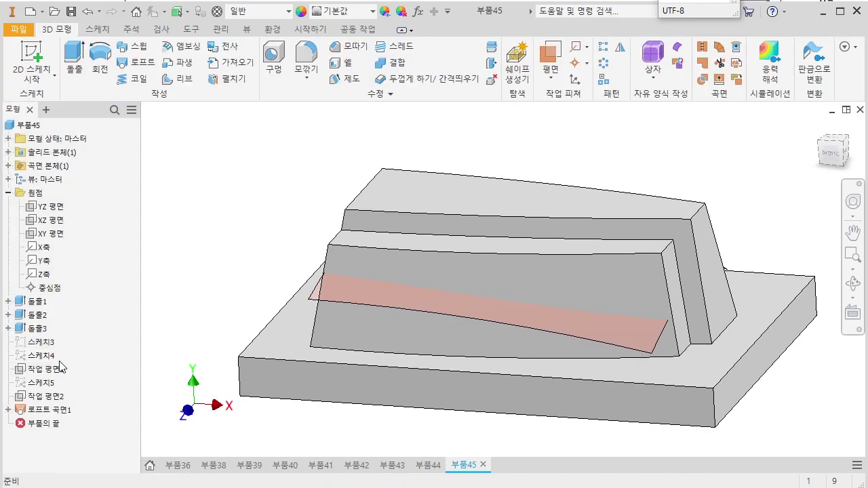
Show the R500 profile sketch and create a work plane normal to the upper offset arc at its right end point
{"action": "right_click", "coordinate": [42, 355]}
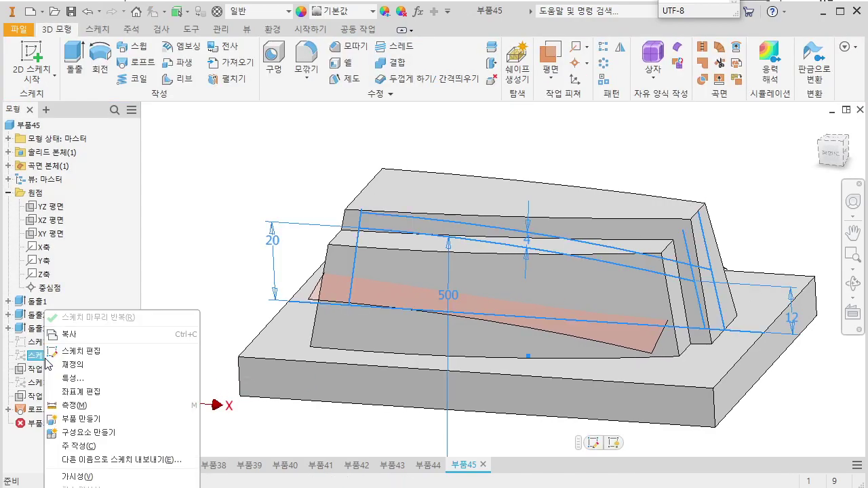
{"action": "left_click", "coordinate": [78, 478]}
{"action": "middle_click_drag", "start_coordinate": [598, 336], "coordinate": [514, 364]}
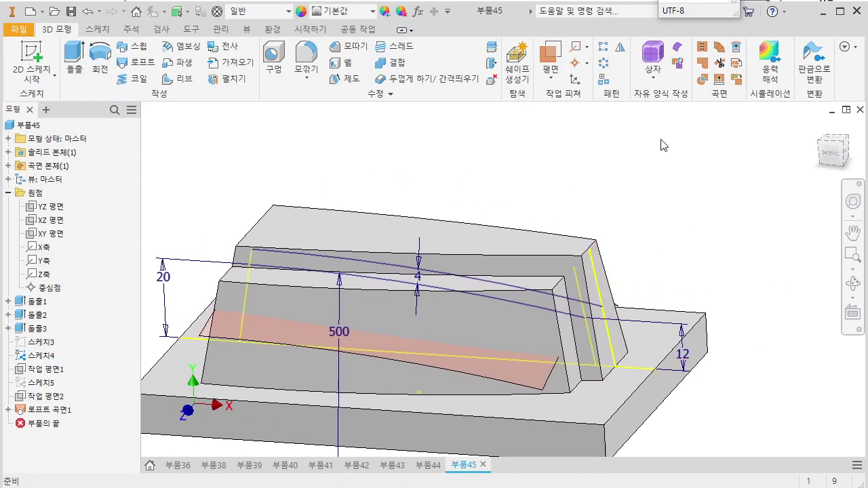
{"action": "left_click", "coordinate": [551, 68]}
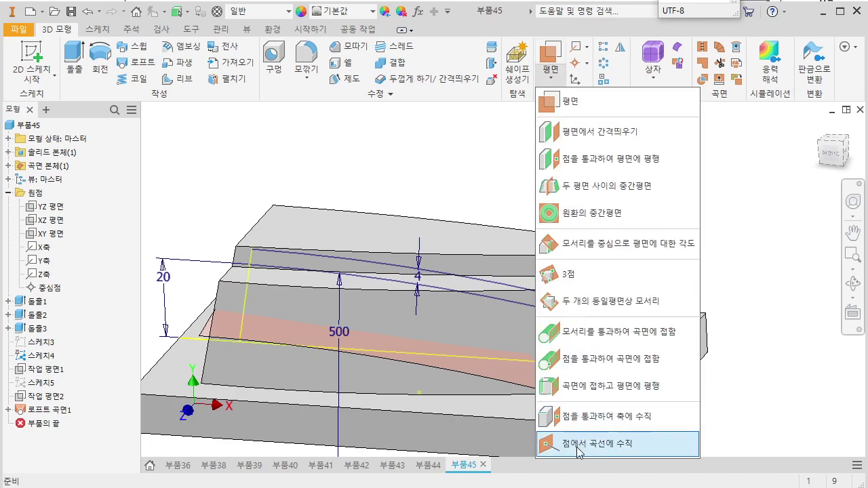
{"action": "left_click", "coordinate": [598, 443]}
{"action": "scroll", "coordinate": [631, 326], "scroll_direction": "up", "scroll_amount": 3}
{"action": "left_click", "coordinate": [582, 299]}
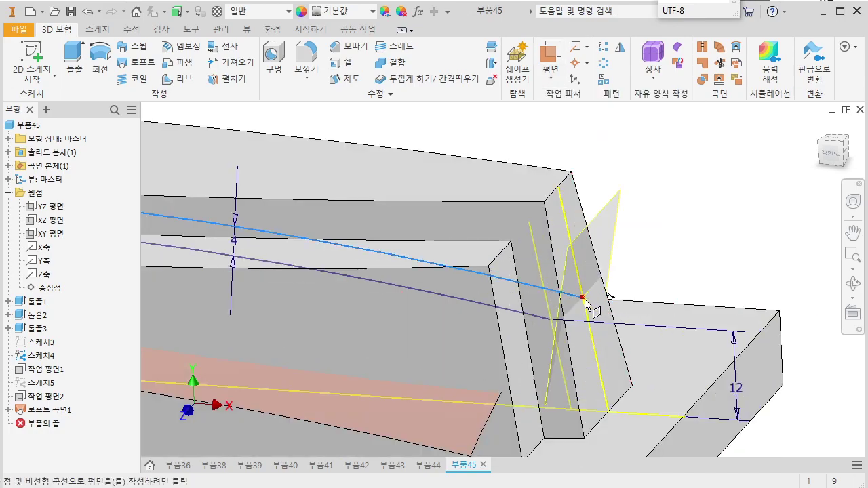
{"action": "left_click", "coordinate": [682, 306]}
Start a sketch on the new end work plane and check the end profile's arc radius in the reference drawing
{"action": "scroll", "coordinate": [481, 310], "scroll_direction": "down", "scroll_amount": 3}
{"action": "middle_click_drag", "start_coordinate": [481, 311], "coordinate": [464, 314], "text": "shift"}
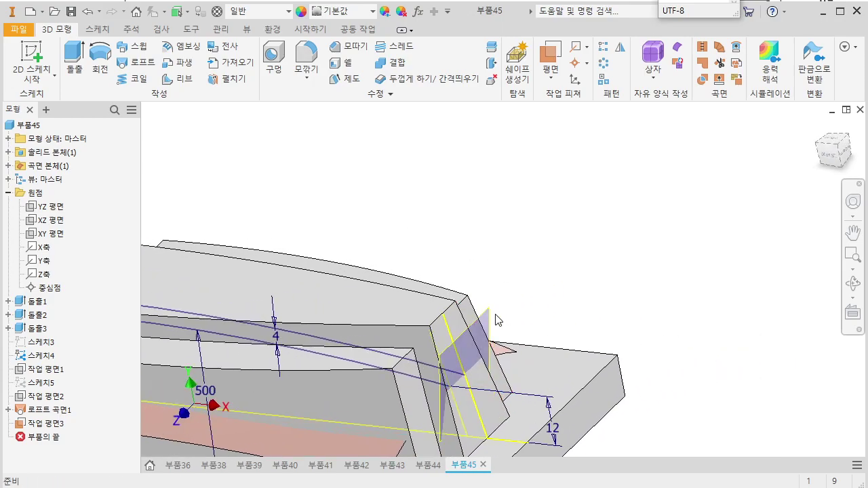
{"action": "left_click", "coordinate": [494, 315]}
{"action": "left_click", "coordinate": [511, 306]}
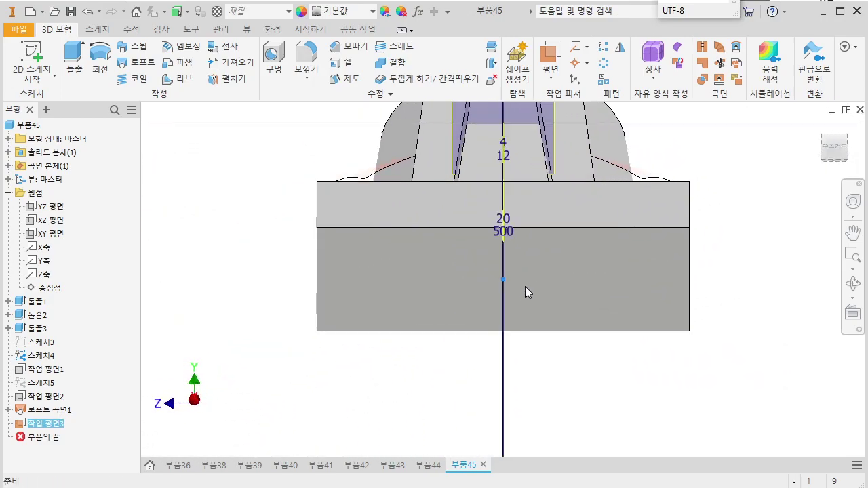
{"action": "key", "text": "alt+Tab"}
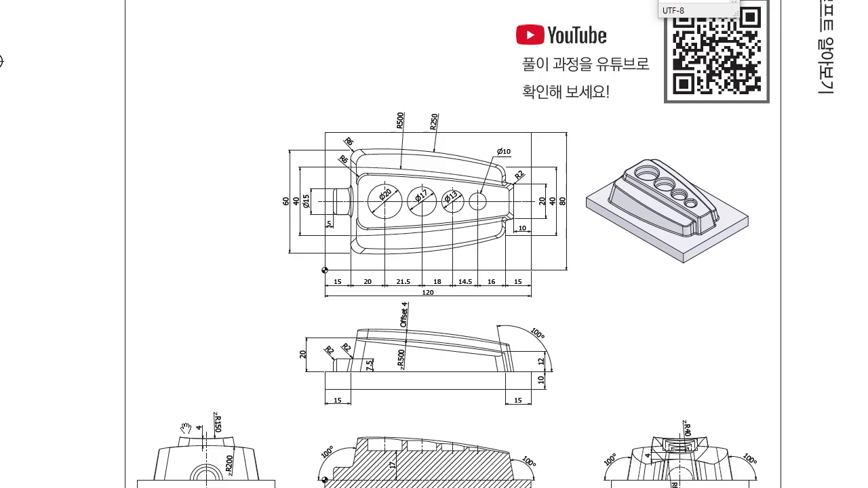
{"action": "key", "text": "alt+Tab"}
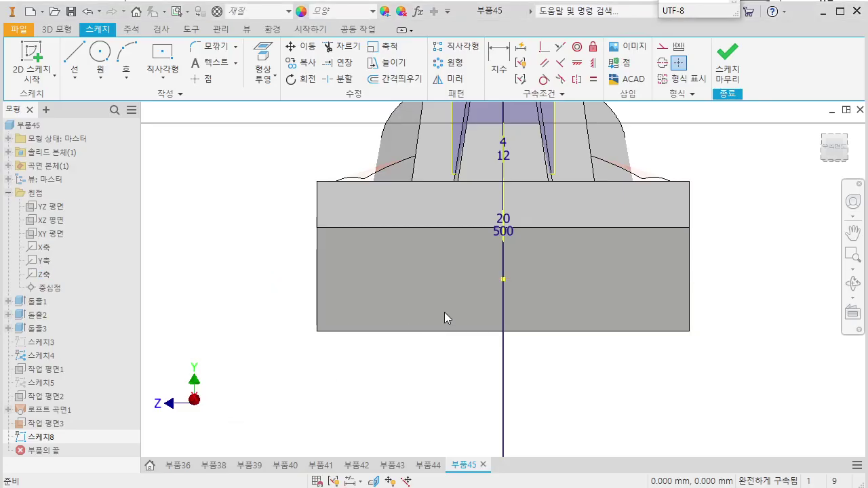
Draw a three-point arc sagging downward above the body's narrow end, with a radius of 40 mm
{"action": "scroll", "coordinate": [444, 312], "scroll_direction": "up", "scroll_amount": 4}
{"action": "left_click", "coordinate": [126, 54]}
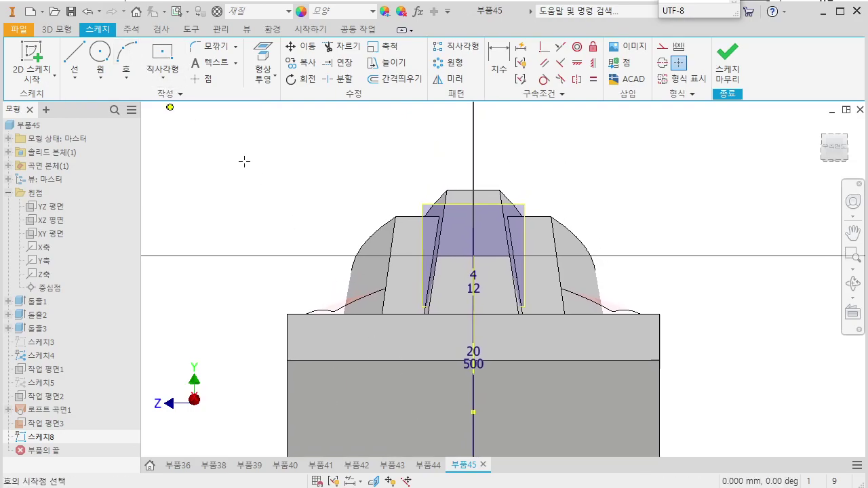
{"action": "left_click", "coordinate": [392, 143]}
{"action": "left_click", "coordinate": [526, 143]}
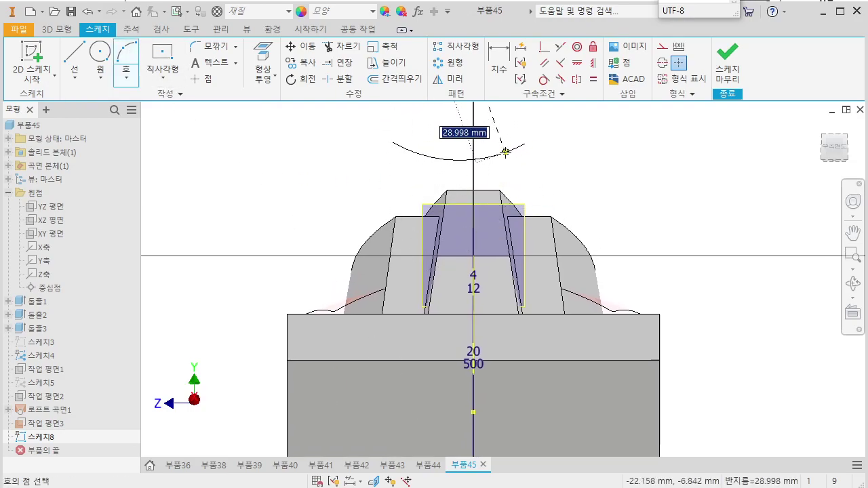
{"action": "left_click", "coordinate": [505, 150]}
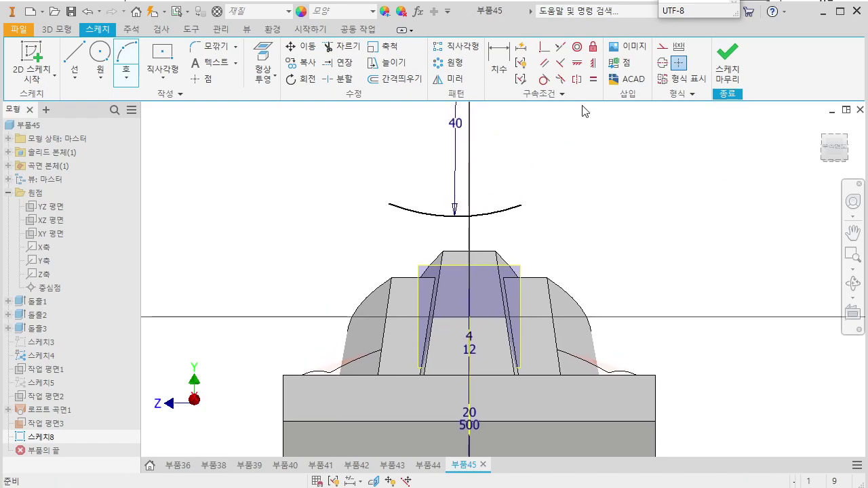
{"action": "key", "text": "Escape"}
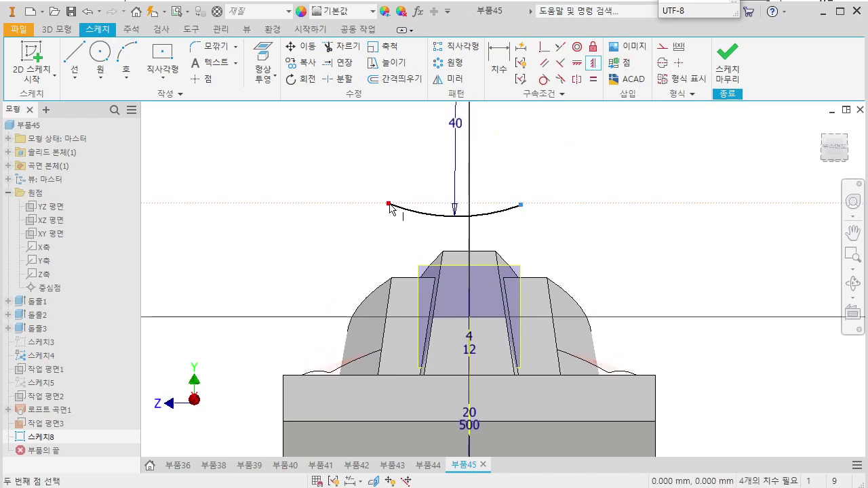
Align the R40 arc's two endpoints level and make the arc coincident with the projected end point of the offset arc
{"action": "mouse_move", "coordinate": [440, 300]}
{"action": "middle_mouse_down", "text": "shift"}
{"action": "mouse_move", "coordinate": [481, 310]}
{"action": "mouse_move", "coordinate": [518, 357]}
{"action": "middle_mouse_up", "text": "shift"}
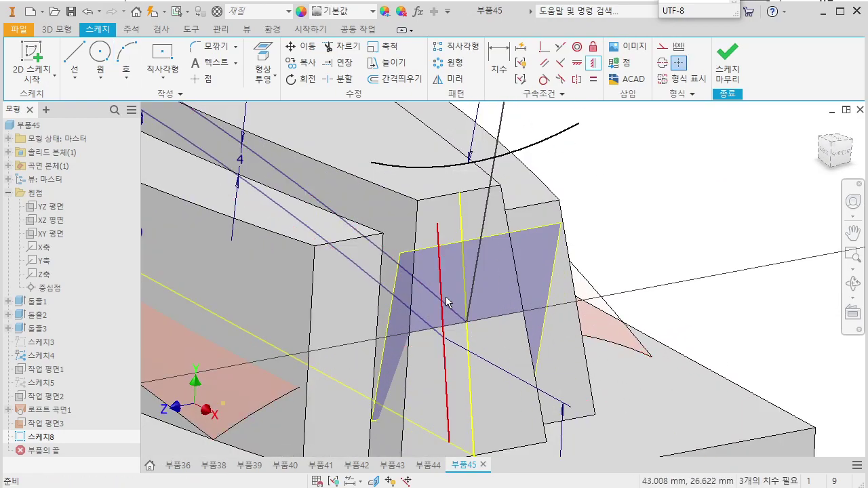
{"action": "left_click", "coordinate": [264, 68]}
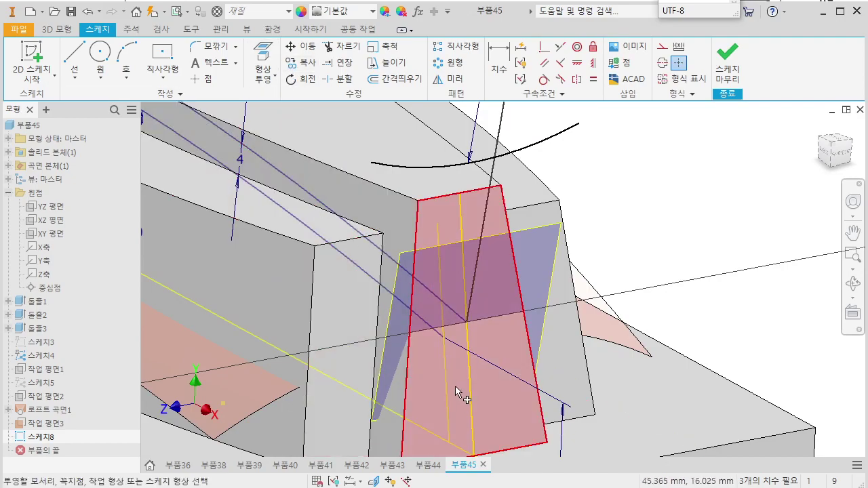
{"action": "middle_click_drag", "start_coordinate": [542, 251], "coordinate": [540, 311]}
{"action": "left_click", "coordinate": [543, 48]}
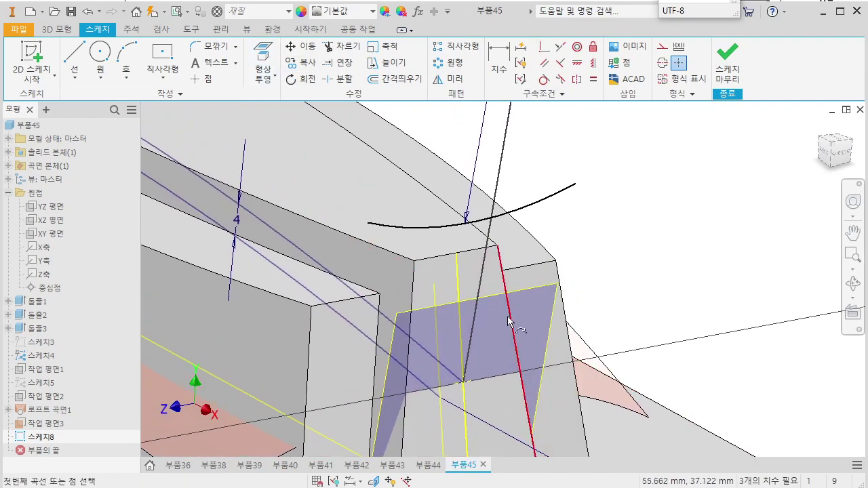
{"action": "left_click", "coordinate": [471, 228]}
{"action": "mouse_move", "coordinate": [561, 349]}
{"action": "middle_mouse_down", "text": "shift"}
{"action": "mouse_move", "coordinate": [553, 341]}
{"action": "mouse_move", "coordinate": [573, 362]}
{"action": "middle_mouse_up", "text": "shift"}
Dimension the distance between the R40 arc's endpoints as 30 mm and finish the sketch
{"action": "key", "text": "d"}
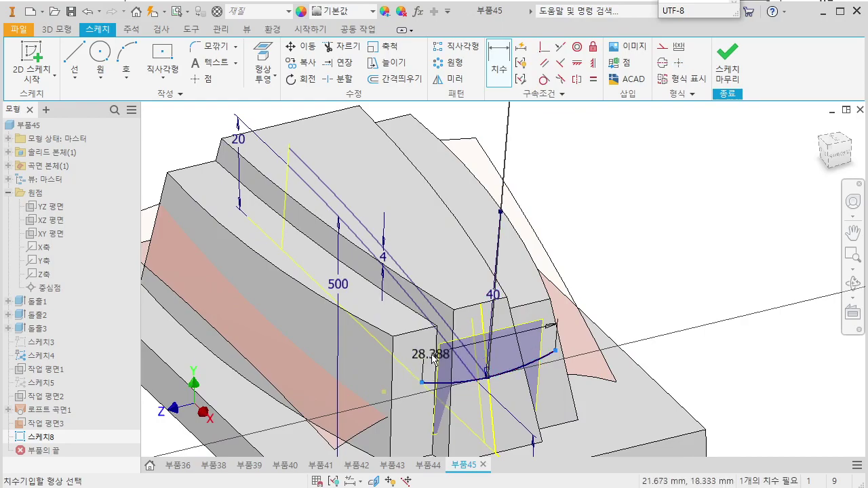
{"action": "left_click", "coordinate": [433, 359]}
{"action": "type", "text": "30"}
{"action": "key", "text": "Return"}
{"action": "mouse_move", "coordinate": [433, 360]}
{"action": "middle_mouse_down", "text": "shift"}
{"action": "mouse_move", "coordinate": [414, 363]}
{"action": "mouse_move", "coordinate": [441, 342]}
{"action": "middle_mouse_up", "text": "shift"}
{"action": "left_click", "coordinate": [727, 61]}
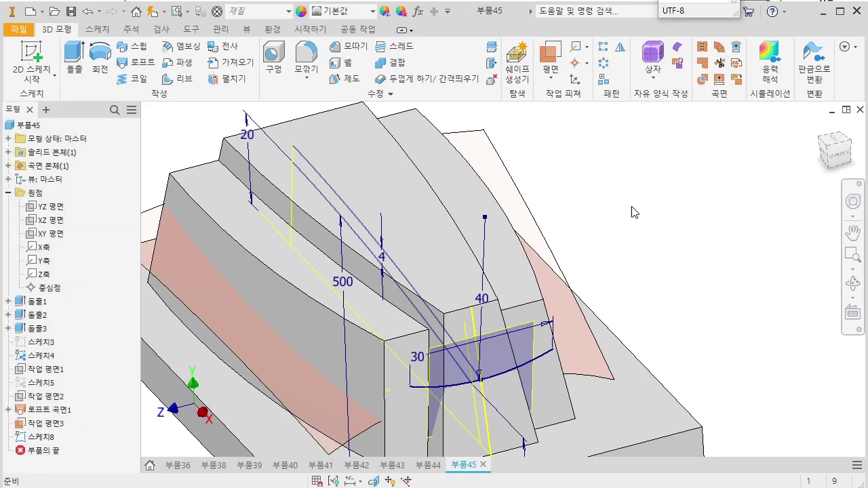
Create a work plane normal to the upper offset arc at its end point on the body's wide end
{"action": "scroll", "coordinate": [621, 232], "scroll_direction": "up", "scroll_amount": 3}
{"action": "middle_click_drag", "start_coordinate": [549, 263], "coordinate": [604, 268], "text": "shift"}
{"action": "middle_click_drag", "start_coordinate": [337, 285], "coordinate": [421, 263]}
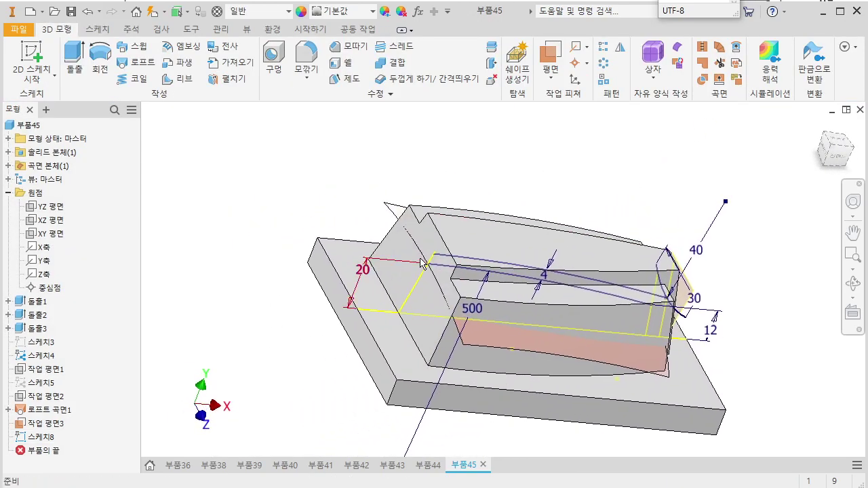
{"action": "scroll", "coordinate": [422, 265], "scroll_direction": "down", "scroll_amount": 3}
{"action": "left_click", "coordinate": [551, 79]}
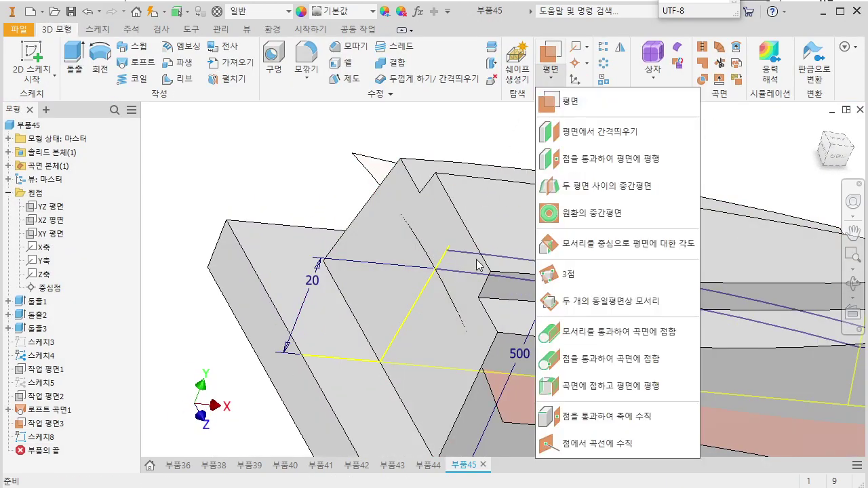
{"action": "left_click", "coordinate": [583, 443]}
{"action": "left_click", "coordinate": [467, 258]}
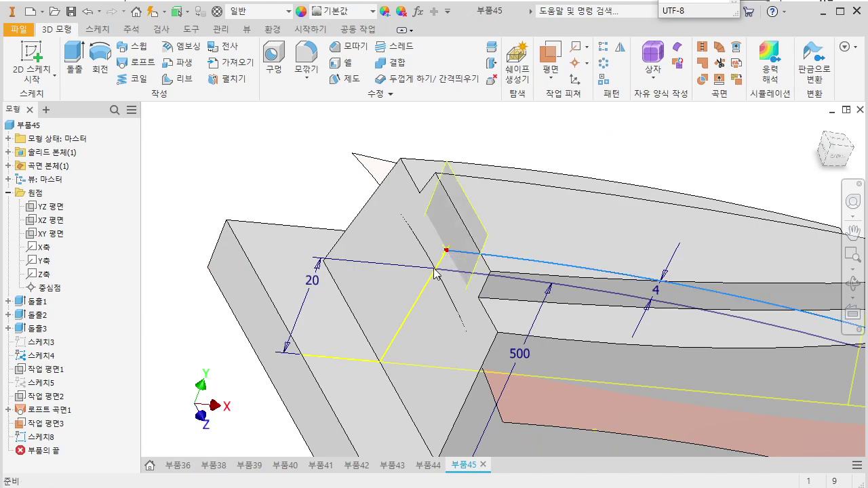
{"action": "left_click", "coordinate": [446, 250]}
Sketch a three-point arc sagging downward on the work plane at the body's wide end, about 35 mm wide
{"action": "left_click", "coordinate": [509, 227]}
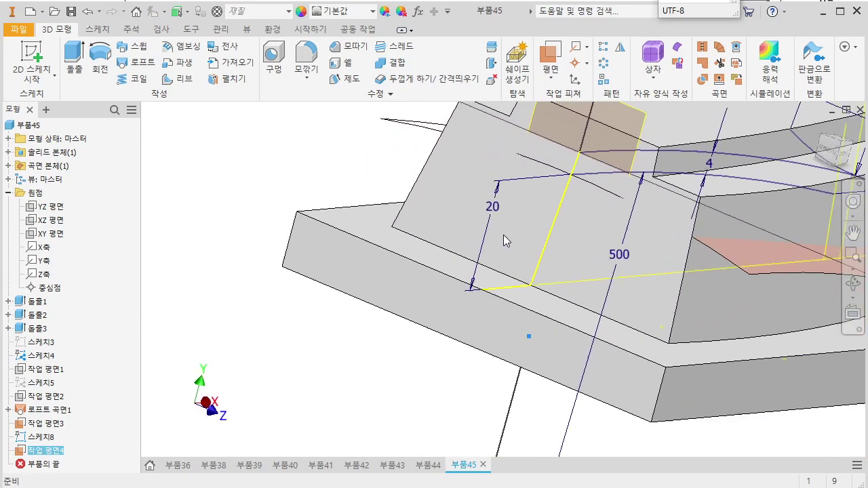
{"action": "key", "text": "a"}
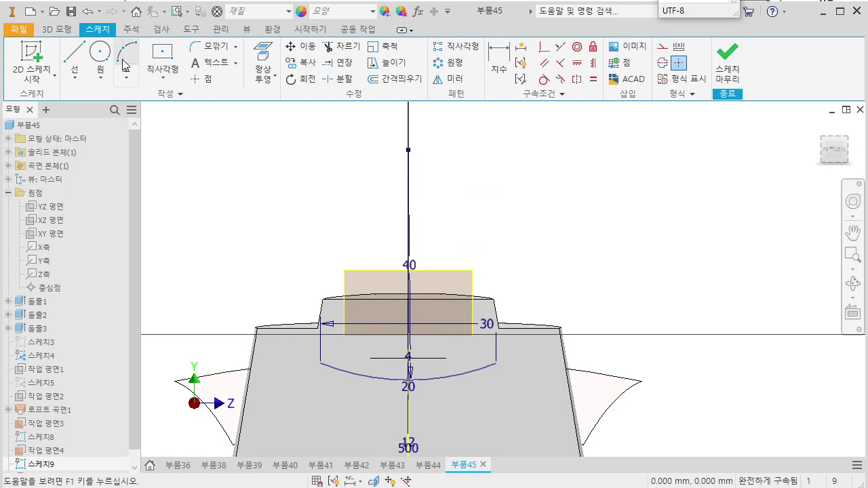
{"action": "left_click", "coordinate": [305, 235]}
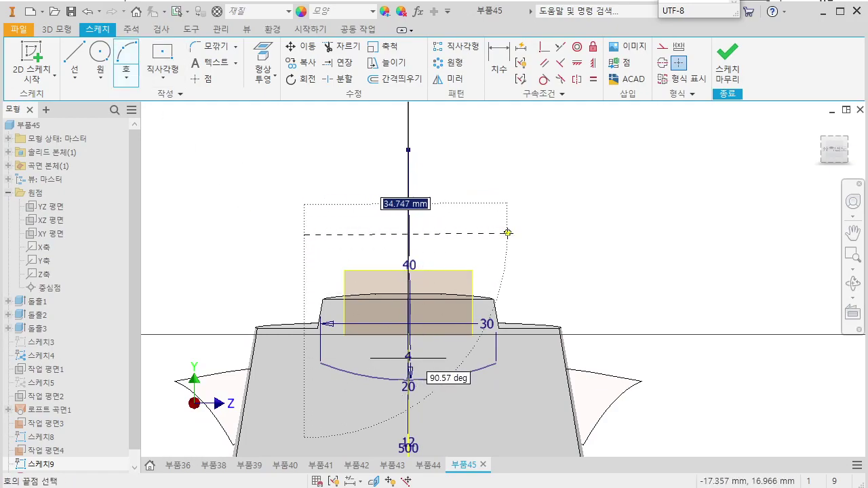
{"action": "left_click", "coordinate": [506, 234]}
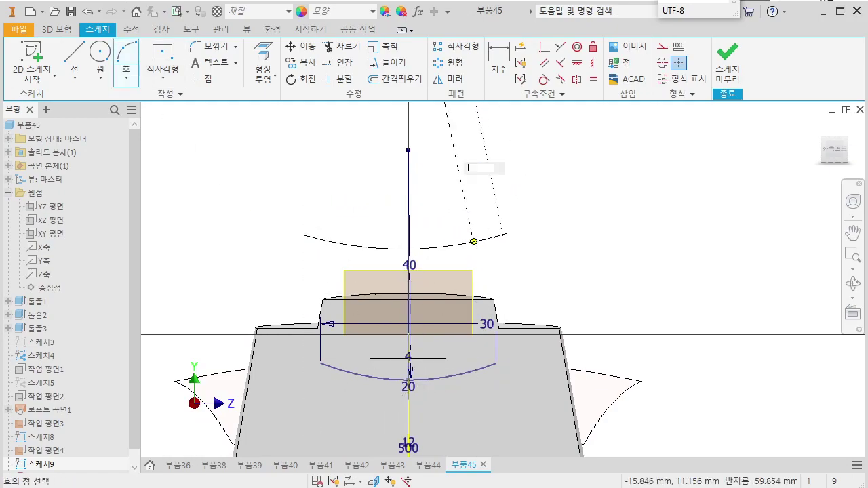
{"action": "left_click", "coordinate": [474, 243]}
Align the new arc's two endpoints level and dimension the distance between them as 40 mm
{"action": "left_click", "coordinate": [593, 66]}
{"action": "left_click", "coordinate": [508, 233]}
{"action": "left_click", "coordinate": [305, 236]}
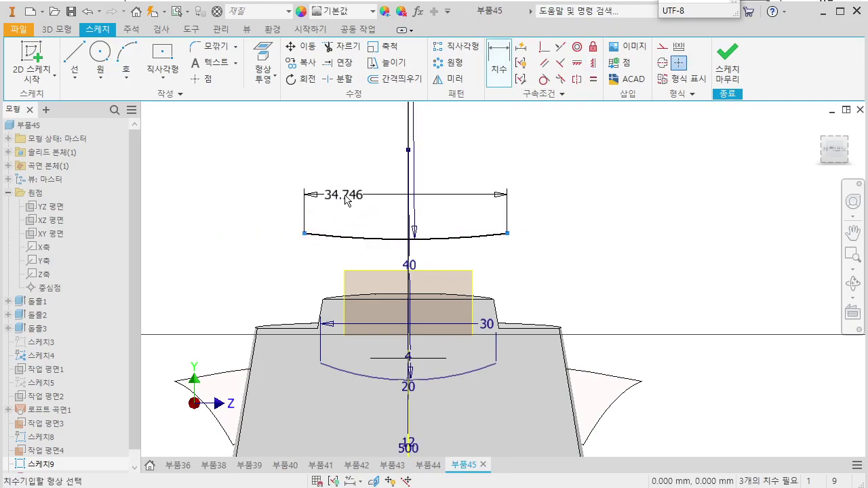
{"action": "left_click", "coordinate": [346, 198]}
{"action": "key", "text": "Return"}
Make the 40 mm wide arc coincident with the projected end point of the upper offset arc and finish the sketch
{"action": "mouse_move", "coordinate": [471, 291]}
{"action": "middle_mouse_down", "text": "shift"}
{"action": "mouse_move", "coordinate": [428, 312]}
{"action": "mouse_move", "coordinate": [414, 340]}
{"action": "middle_mouse_up", "text": "shift"}
{"action": "left_click", "coordinate": [263, 70]}
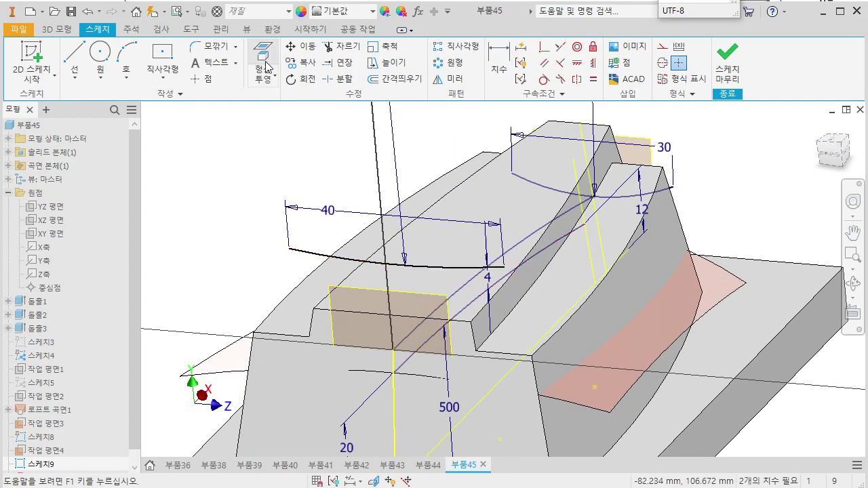
{"action": "scroll", "coordinate": [417, 312], "scroll_direction": "up", "scroll_amount": 3}
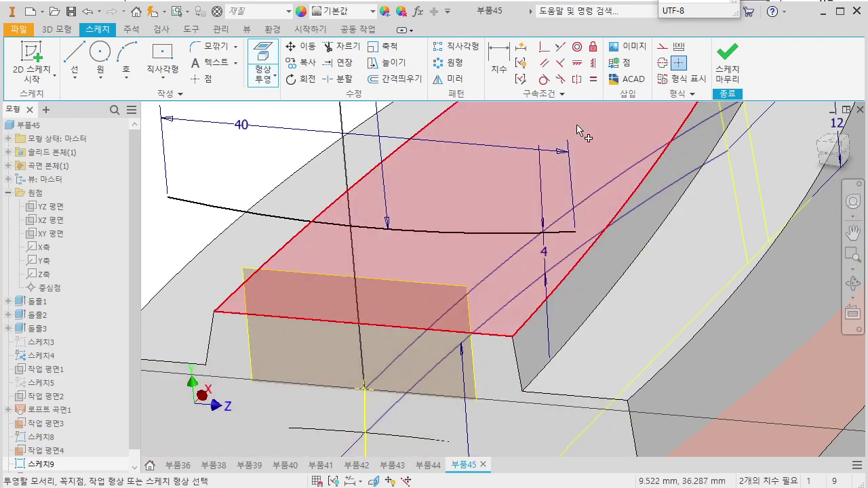
{"action": "left_click", "coordinate": [544, 46]}
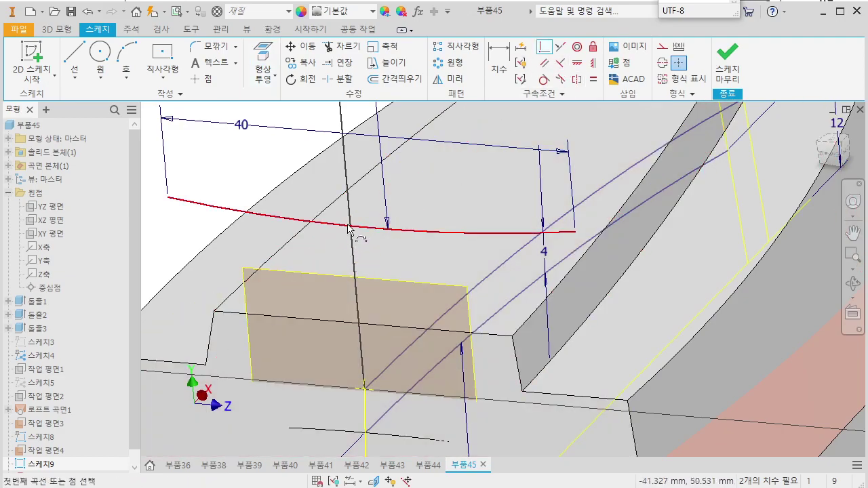
{"action": "left_click", "coordinate": [369, 385]}
{"action": "scroll", "coordinate": [436, 336], "scroll_direction": "down", "scroll_amount": 3}
{"action": "middle_click_drag", "start_coordinate": [436, 335], "coordinate": [491, 349], "text": "shift"}
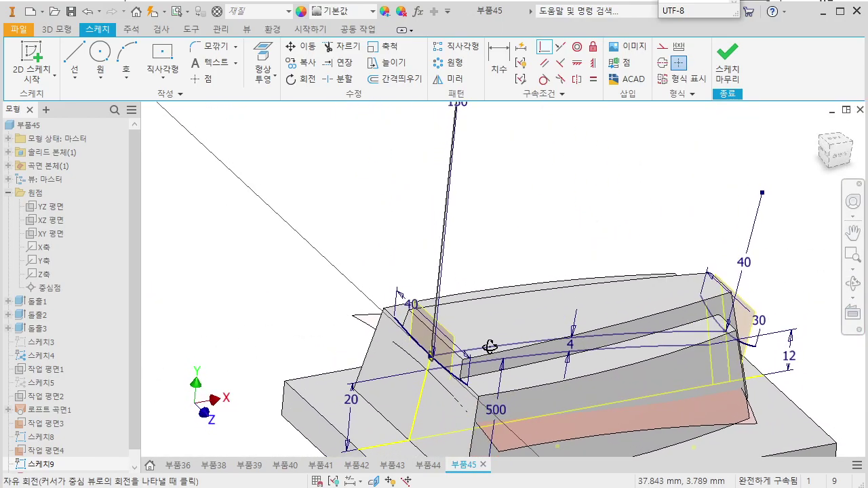
{"action": "left_click", "coordinate": [731, 58]}
{"action": "middle_click_drag", "start_coordinate": [558, 207], "coordinate": [530, 186]}
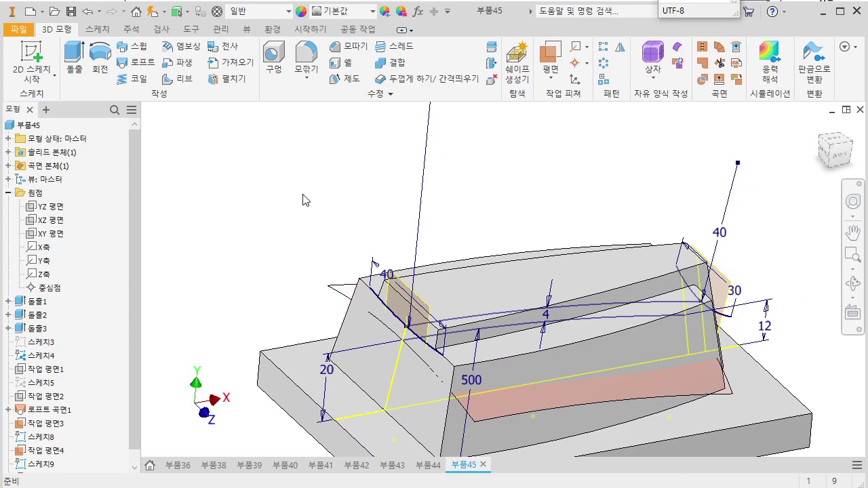
Loft a surface from the wide-end arc to the narrow-end R40 arc, using the upper offset arc as the centerline
{"action": "left_click", "coordinate": [144, 62]}
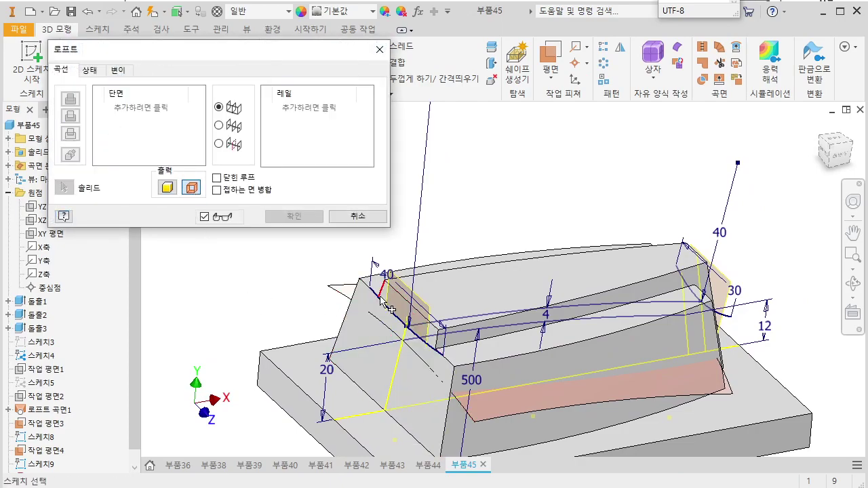
{"action": "scroll", "coordinate": [401, 318], "scroll_direction": "down", "scroll_amount": 5}
{"action": "left_click", "coordinate": [395, 318]}
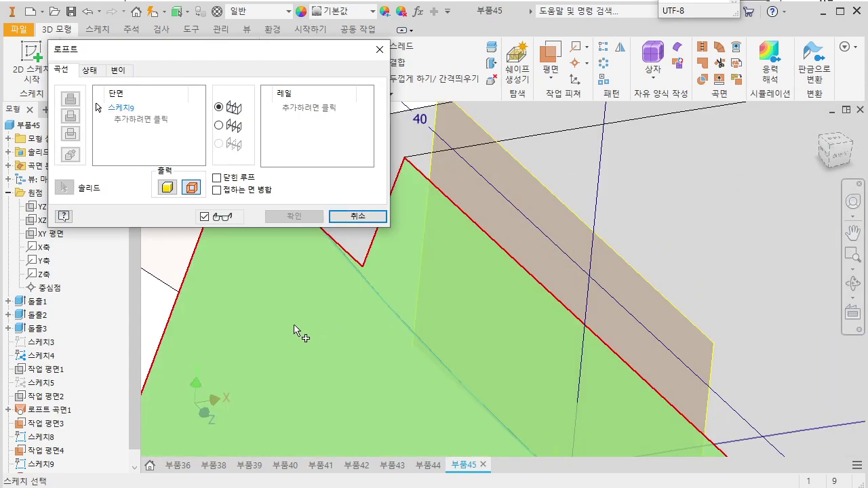
{"action": "scroll", "coordinate": [300, 329], "scroll_direction": "up", "scroll_amount": 5}
{"action": "mouse_move", "coordinate": [687, 294]}
{"action": "middle_mouse_down"}
{"action": "mouse_move", "coordinate": [625, 296]}
{"action": "mouse_move", "coordinate": [644, 291]}
{"action": "mouse_move", "coordinate": [676, 316]}
{"action": "middle_mouse_up"}
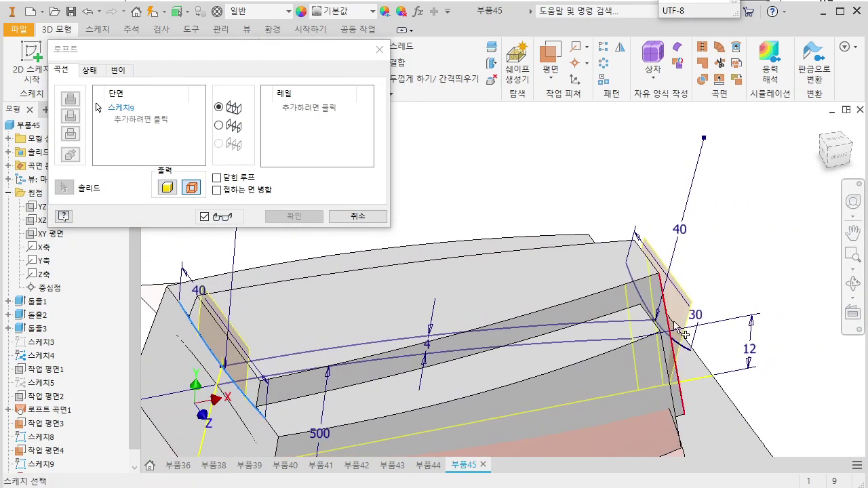
{"action": "left_click", "coordinate": [682, 349]}
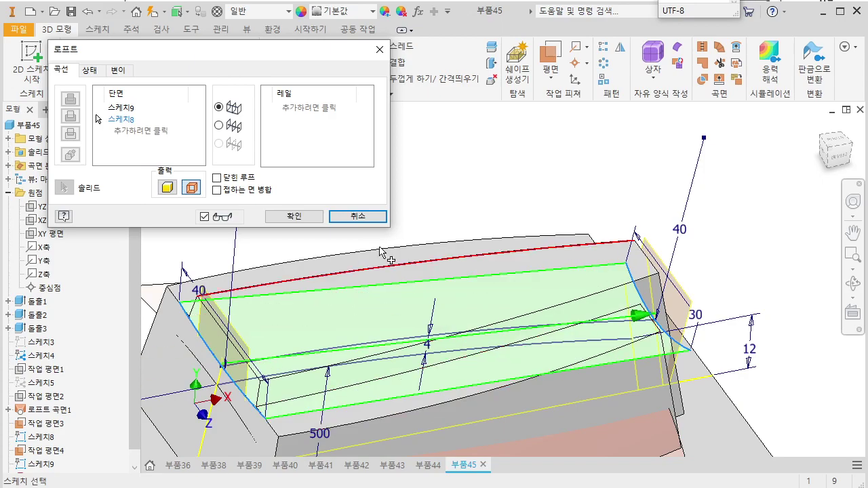
{"action": "left_click", "coordinate": [219, 126]}
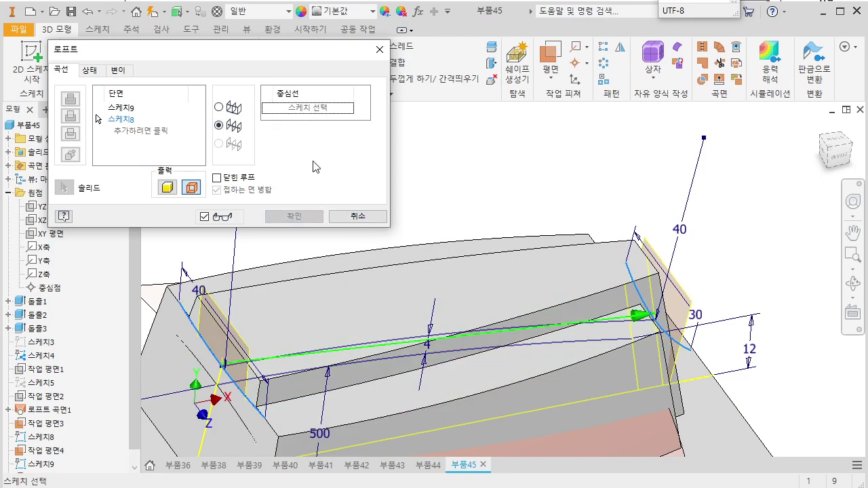
{"action": "scroll", "coordinate": [516, 353], "scroll_direction": "down", "scroll_amount": 5}
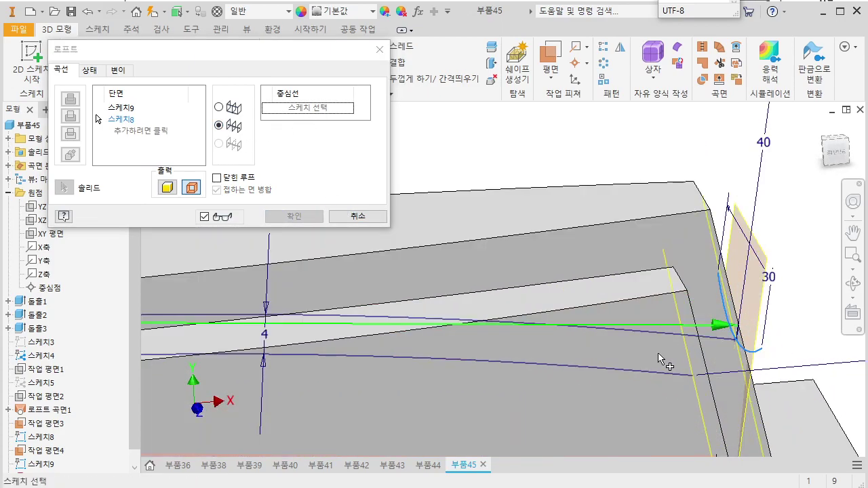
{"action": "left_click", "coordinate": [729, 341]}
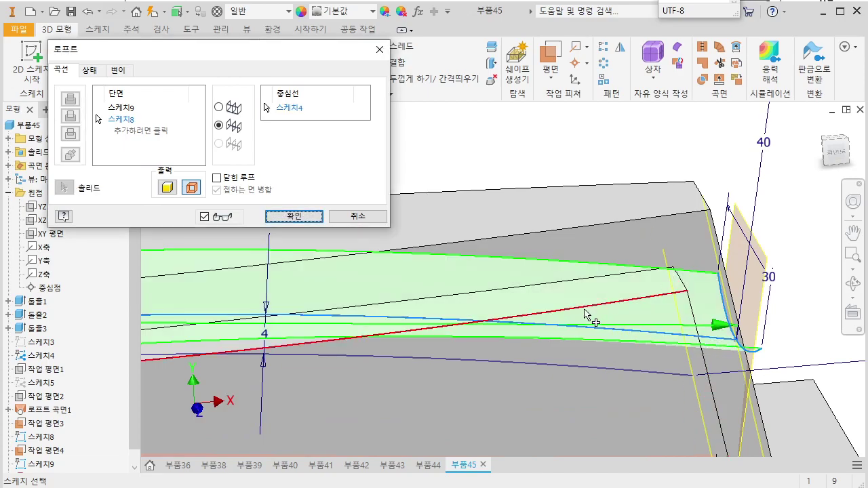
{"action": "scroll", "coordinate": [585, 315], "scroll_direction": "up", "scroll_amount": 5}
{"action": "left_click", "coordinate": [294, 216]}
Hide the two work planes at the upper offset arc's ends and the sketch containing the R500 arc and its offset
{"action": "middle_click_drag", "start_coordinate": [531, 227], "coordinate": [283, 349], "text": "shift"}
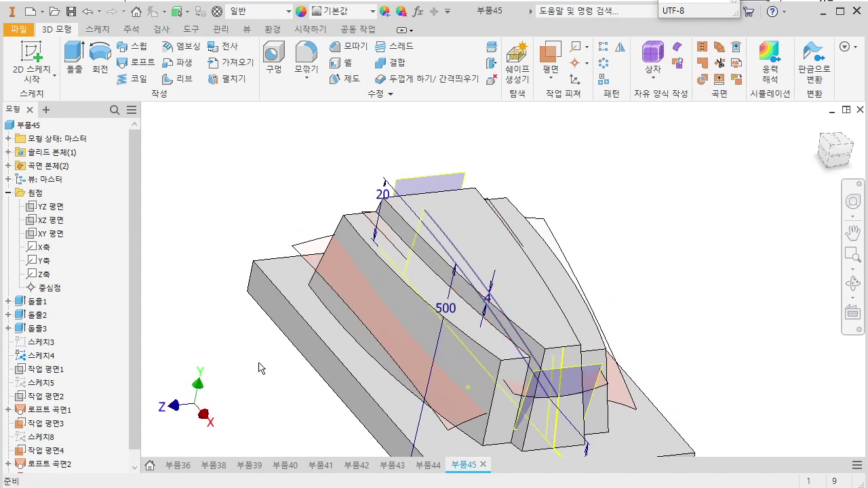
{"action": "left_click", "coordinate": [59, 423]}
{"action": "left_click", "coordinate": [45, 450], "text": "ctrl"}
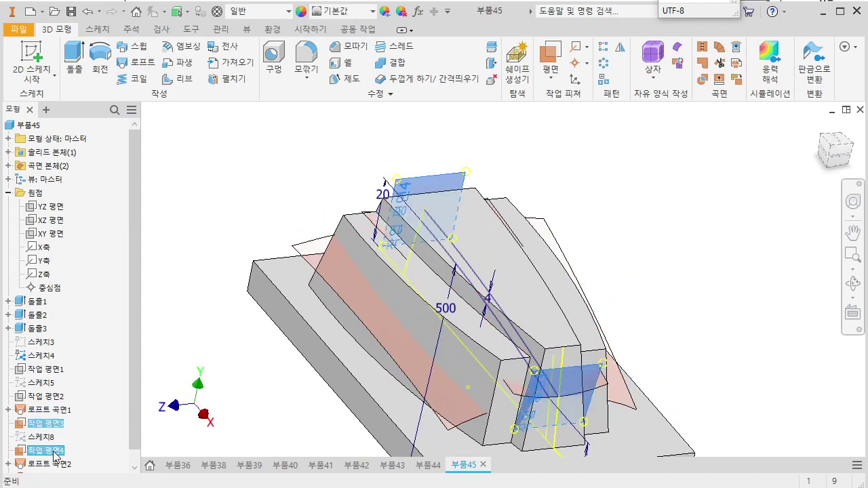
{"action": "right_click", "coordinate": [54, 450]}
{"action": "key", "text": "v"}
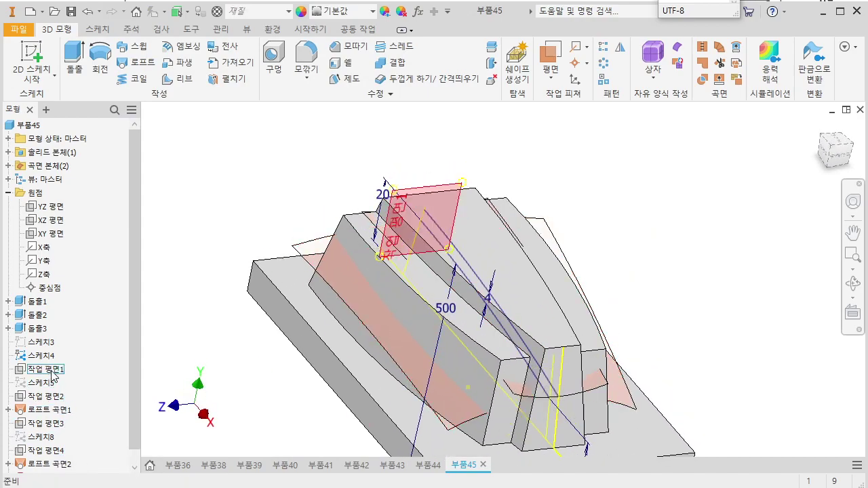
{"action": "left_click", "coordinate": [40, 356]}
{"action": "right_click", "coordinate": [41, 355]}
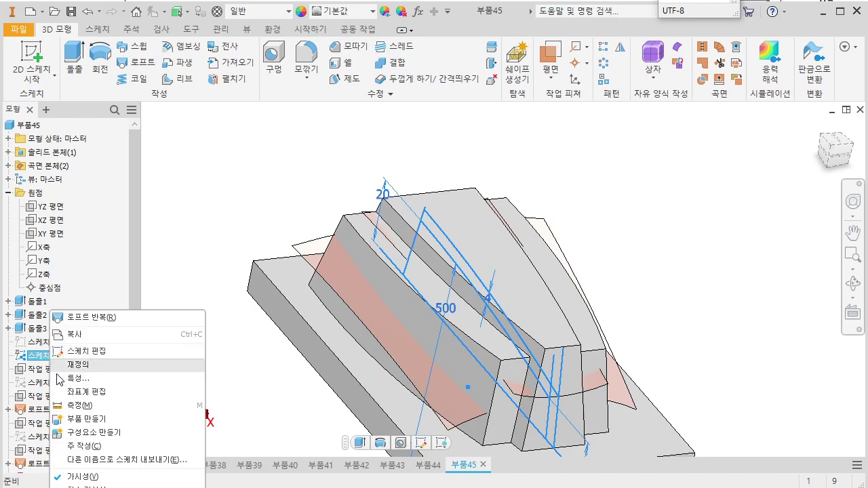
{"action": "left_click", "coordinate": [87, 479]}
{"action": "middle_click_drag", "start_coordinate": [412, 355], "coordinate": [512, 304], "text": "shift"}
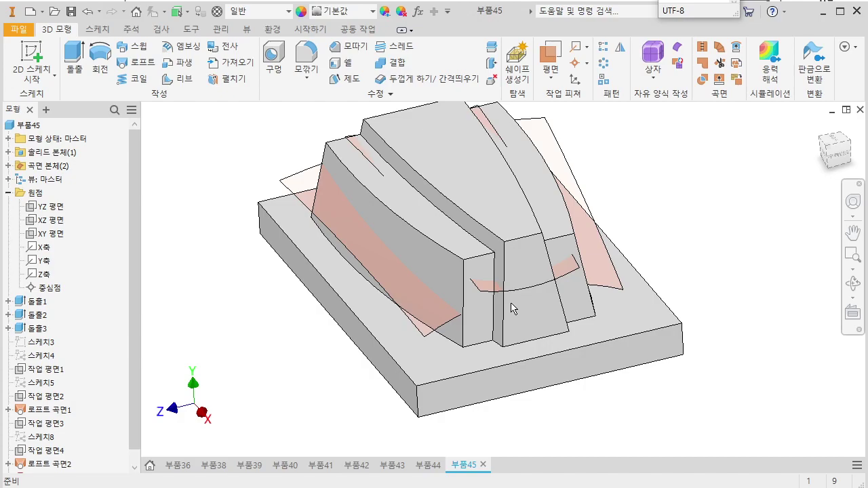
Examine the two lofted surface bodies and how they relate to the top faces of the stepped body
{"action": "mouse_move", "coordinate": [534, 329]}
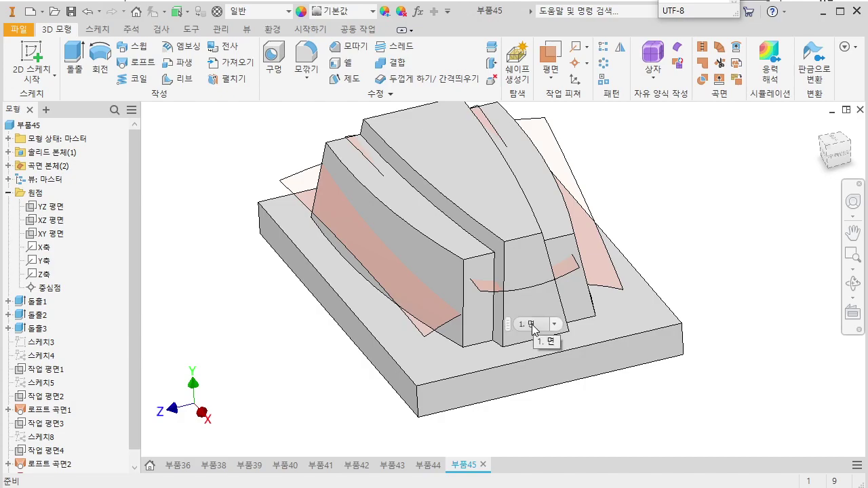
{"action": "middle_click_drag", "start_coordinate": [528, 269], "coordinate": [517, 294]}
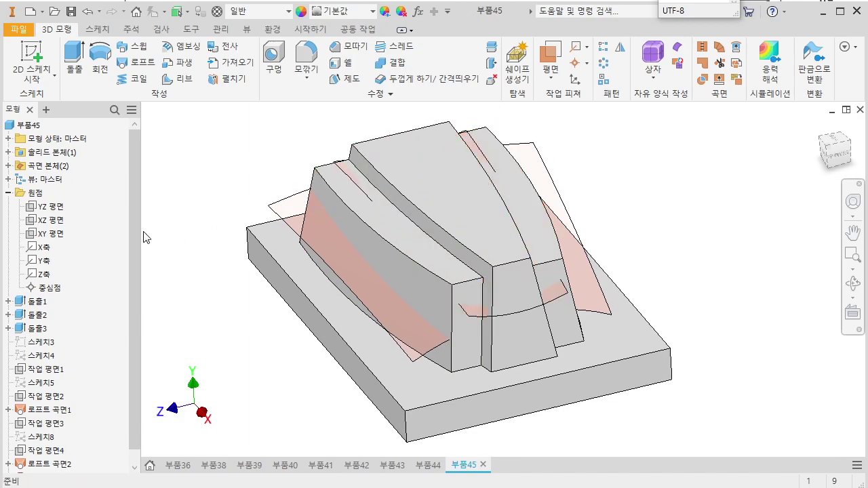
{"action": "left_click", "coordinate": [8, 166]}
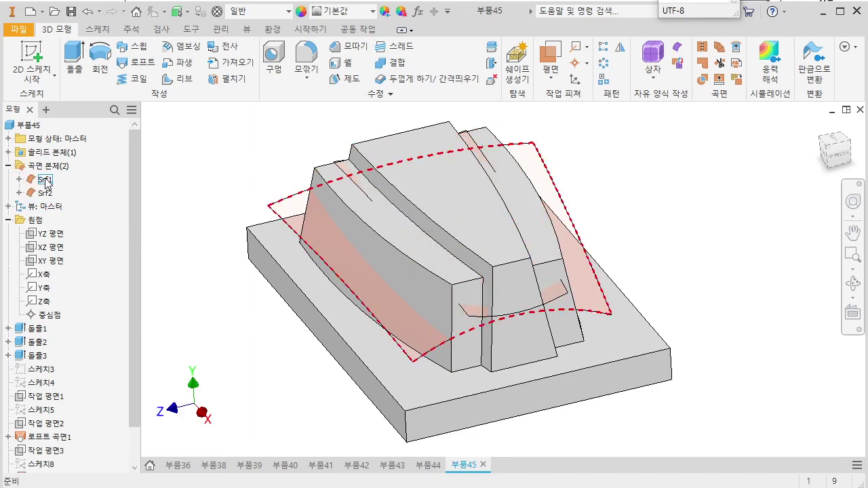
{"action": "left_click", "coordinate": [423, 245]}
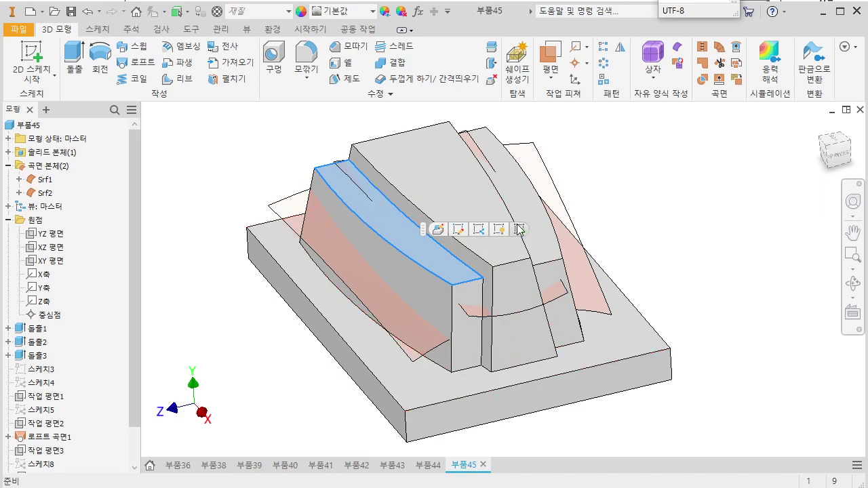
{"action": "left_click", "coordinate": [534, 224], "text": "ctrl"}
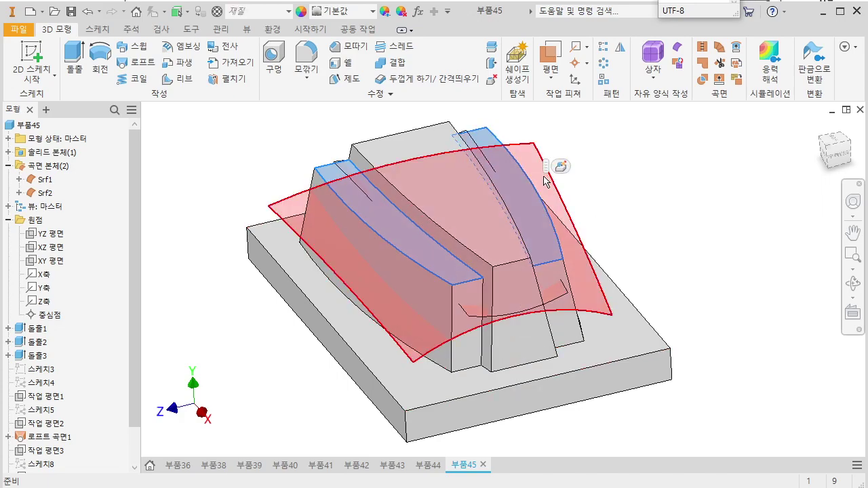
{"action": "left_click", "coordinate": [545, 182]}
{"action": "left_click", "coordinate": [184, 254]}
{"action": "left_click", "coordinate": [417, 175]}
{"action": "left_click", "coordinate": [43, 197]}
{"action": "left_click", "coordinate": [758, 214]}
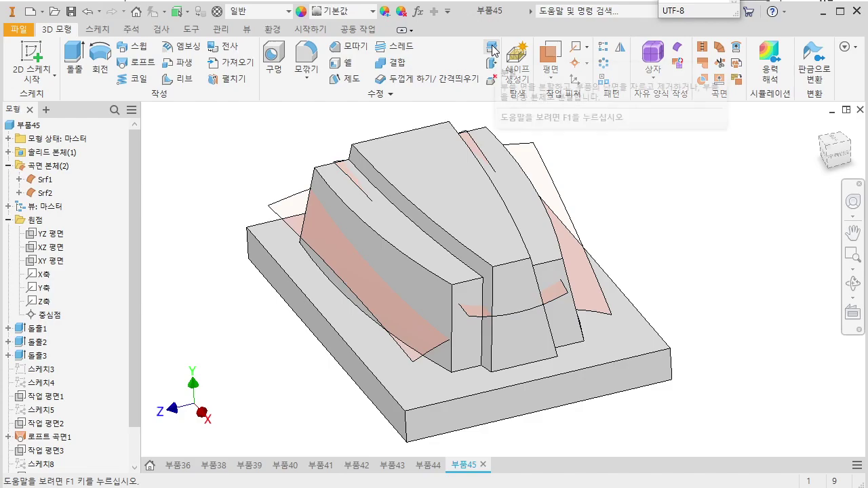
Try to replace the top faces of the two lower side steps with the wider lofted surface
{"action": "left_click", "coordinate": [737, 51]}
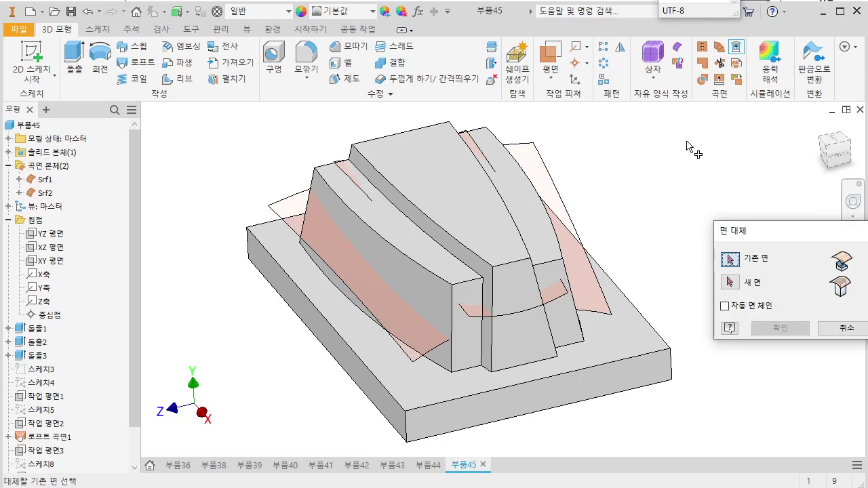
{"action": "left_click", "coordinate": [540, 221]}
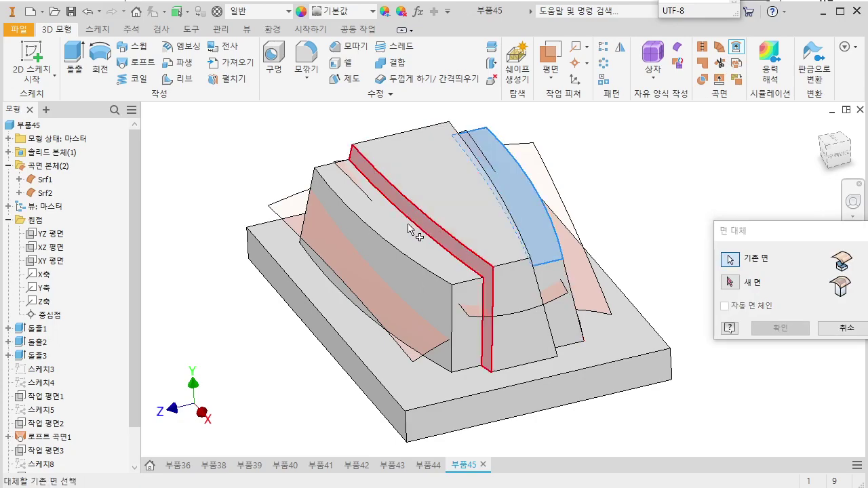
{"action": "left_click", "coordinate": [407, 236]}
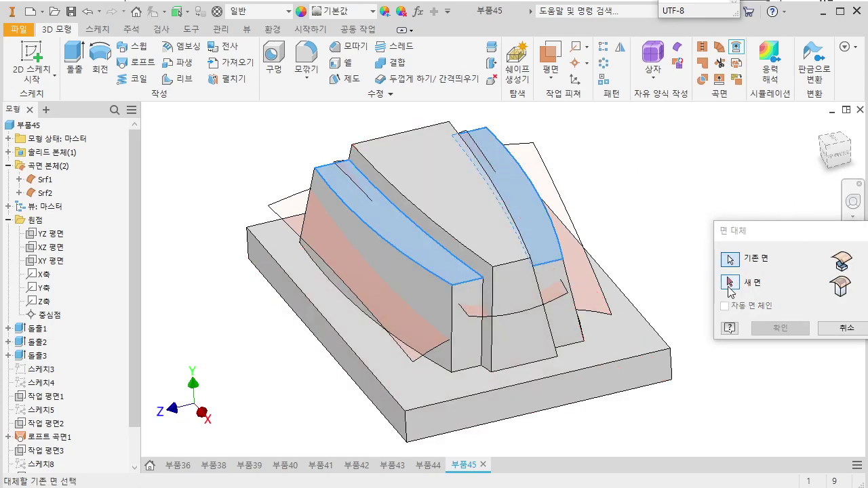
{"action": "left_click", "coordinate": [730, 284]}
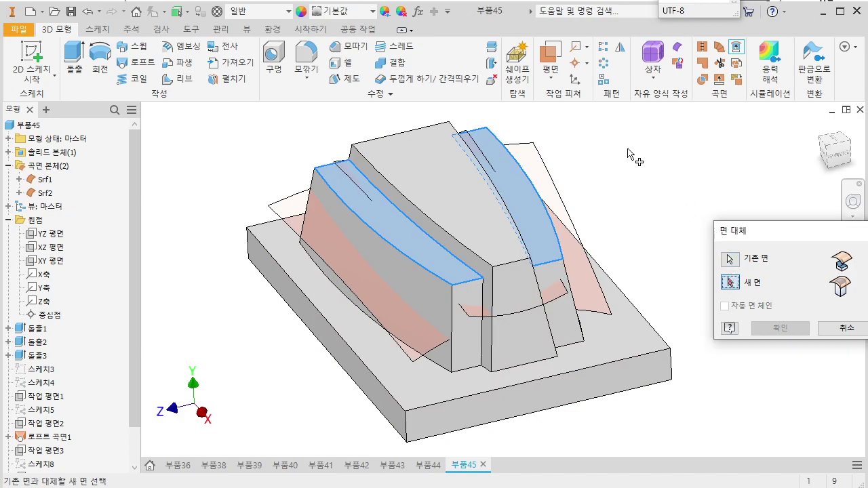
{"action": "left_click", "coordinate": [563, 181]}
{"action": "left_click", "coordinate": [780, 328]}
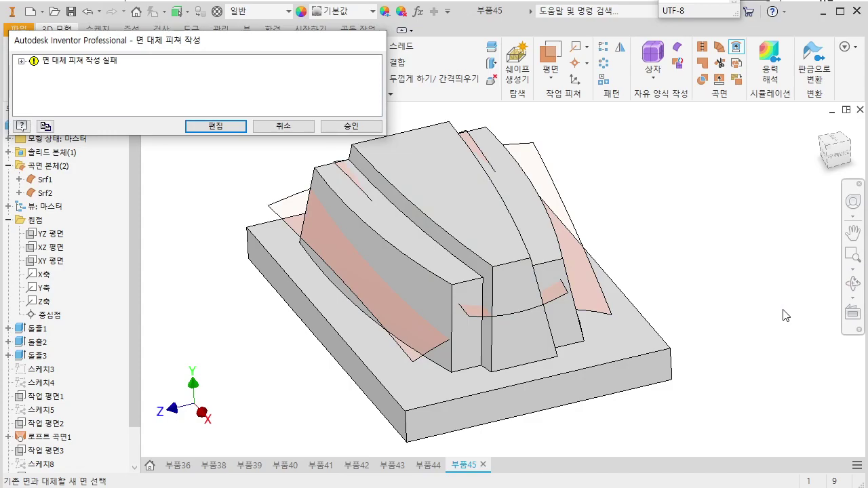
{"action": "key", "text": "Escape"}
Extend the wider lofted surface by 20 mm at both its wide-end and narrow-end arc edges
{"action": "middle_click_drag", "start_coordinate": [403, 318], "coordinate": [475, 301], "text": "shift"}
{"action": "middle_click_drag", "start_coordinate": [324, 266], "coordinate": [523, 329], "text": "shift"}
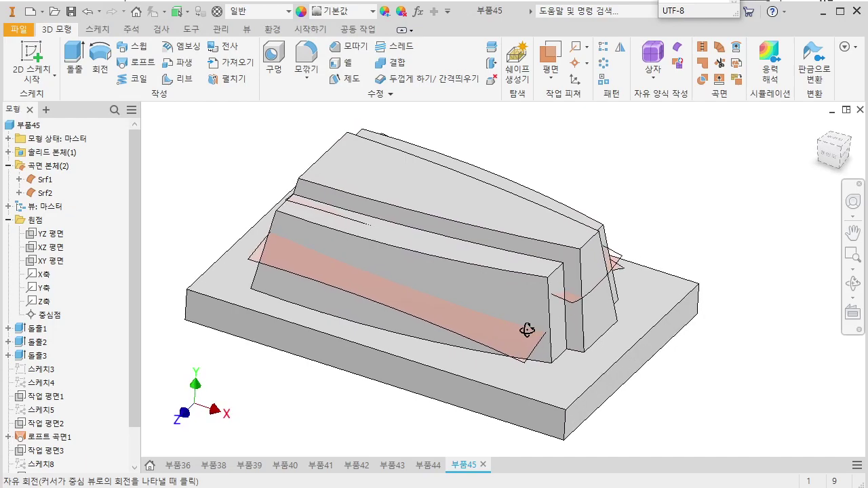
{"action": "left_click", "coordinate": [725, 80]}
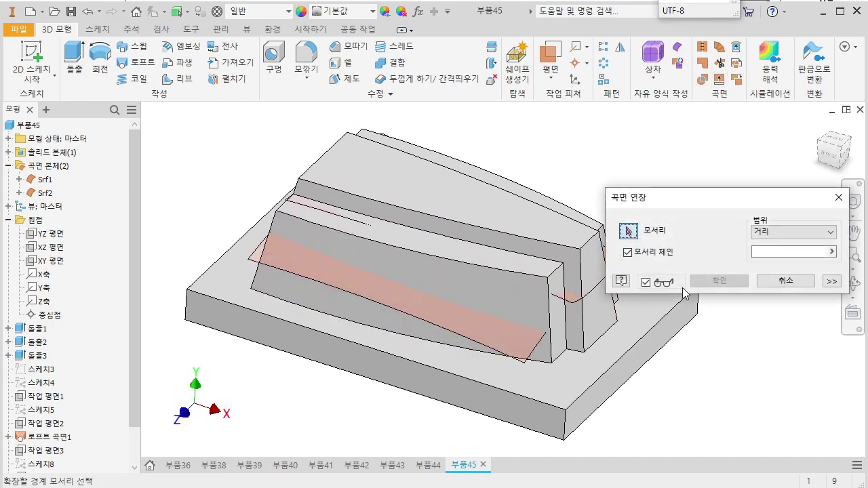
{"action": "left_click", "coordinate": [541, 350]}
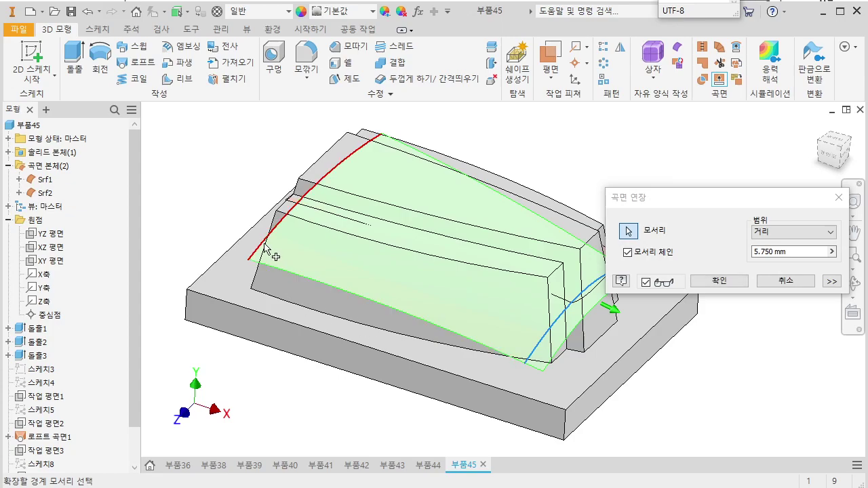
{"action": "left_click", "coordinate": [268, 250]}
{"action": "left_click_drag", "start_coordinate": [791, 252], "coordinate": [739, 252]}
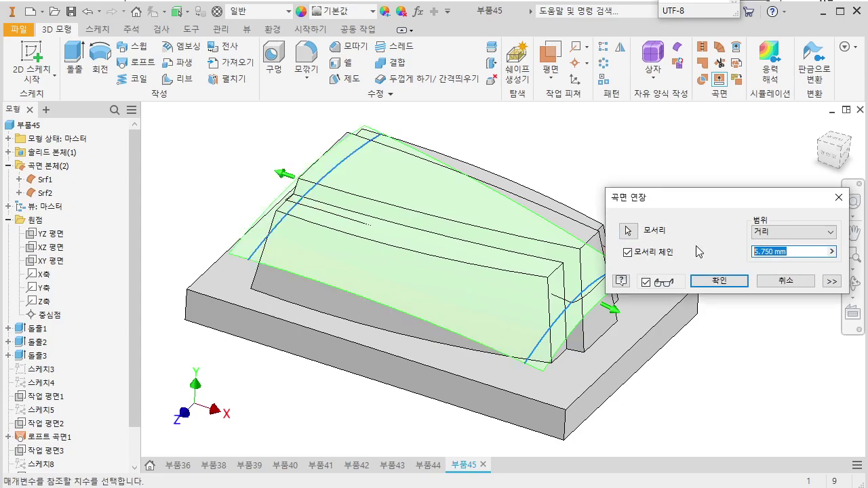
{"action": "type", "text": "20"}
{"action": "key", "text": "Return"}
{"action": "middle_click_drag", "start_coordinate": [712, 286], "coordinate": [708, 166], "text": "shift"}
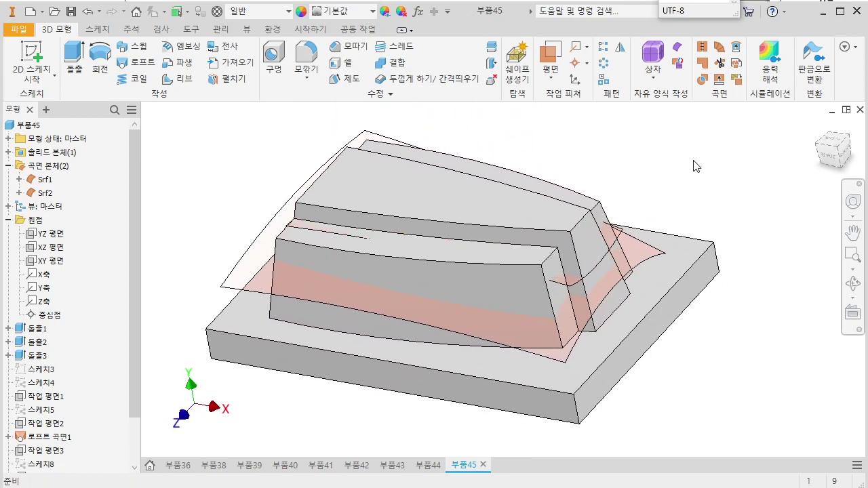
Replace the top faces of the two lower side steps with the extended lofted surface, and hide that surface
{"action": "left_click", "coordinate": [737, 46]}
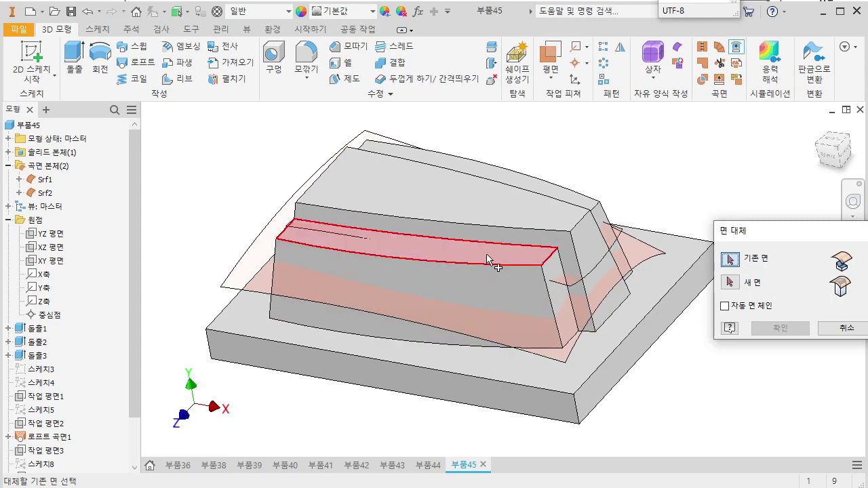
{"action": "left_click", "coordinate": [487, 259]}
{"action": "left_click", "coordinate": [581, 196]}
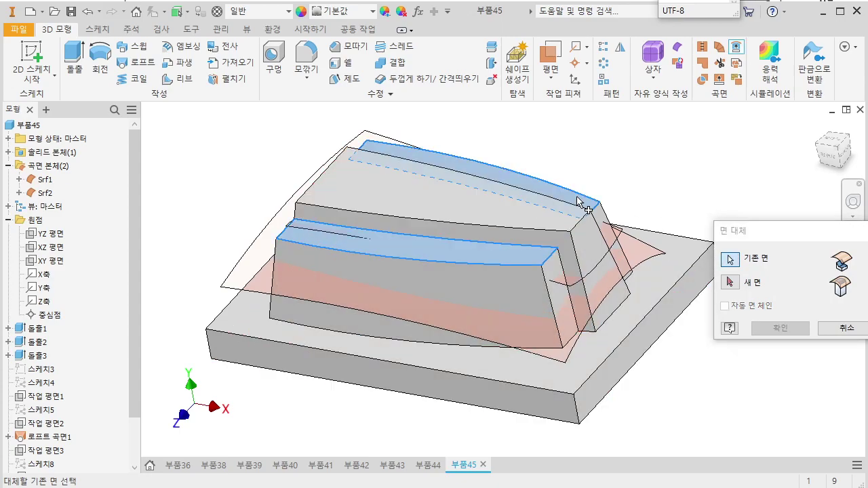
{"action": "left_click", "coordinate": [730, 284]}
{"action": "left_click", "coordinate": [668, 261]}
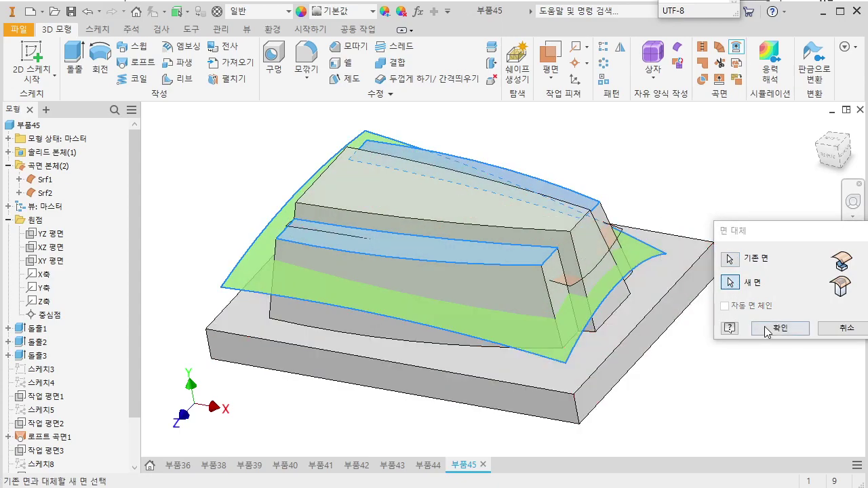
{"action": "left_click", "coordinate": [767, 331]}
{"action": "middle_click_drag", "start_coordinate": [588, 341], "coordinate": [481, 316], "text": "shift"}
{"action": "right_click", "coordinate": [45, 183]}
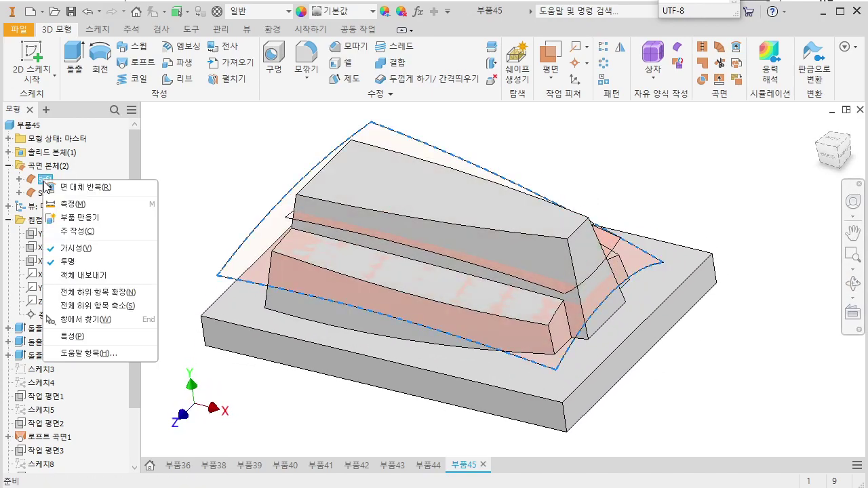
{"action": "left_click", "coordinate": [102, 249]}
{"action": "middle_click_drag", "start_coordinate": [561, 182], "coordinate": [530, 202]}
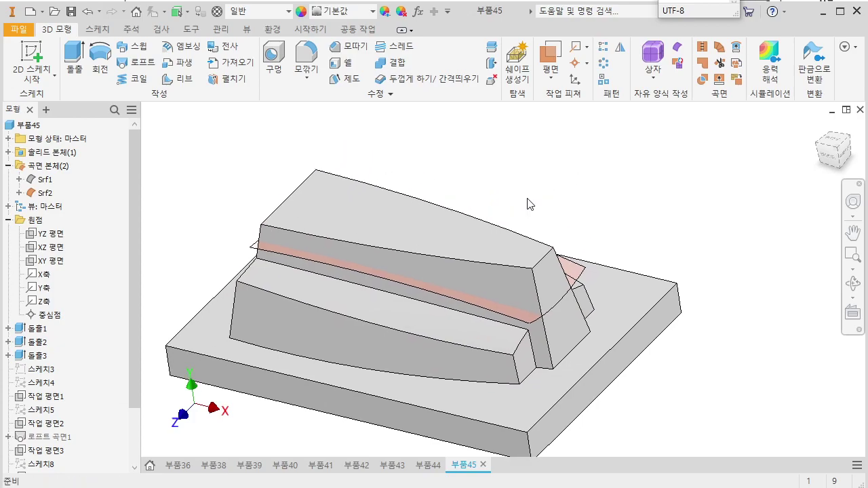
Replace the top face of the raised central body with the narrower lofted surface, and hide that surface
{"action": "left_click", "coordinate": [737, 48]}
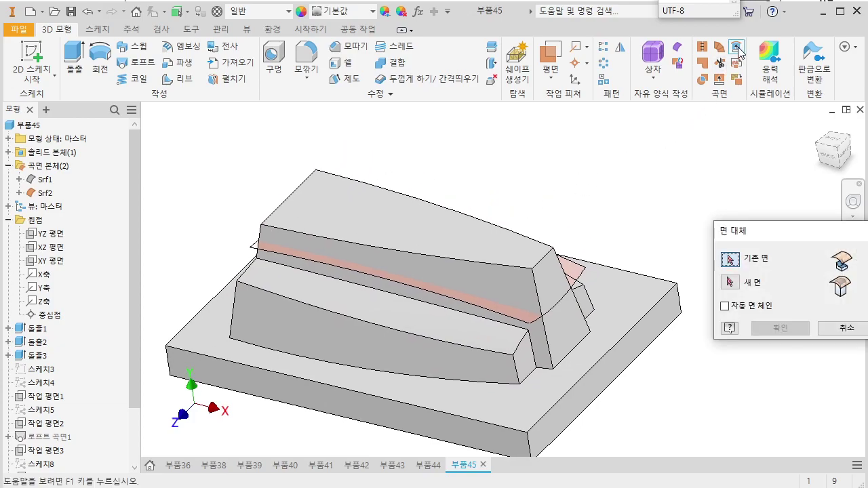
{"action": "left_click", "coordinate": [485, 251]}
{"action": "left_click", "coordinate": [731, 282]}
{"action": "left_click", "coordinate": [582, 271]}
{"action": "left_click", "coordinate": [772, 333]}
{"action": "middle_click_drag", "start_coordinate": [572, 338], "coordinate": [425, 334], "text": "shift"}
{"action": "right_click", "coordinate": [46, 195]}
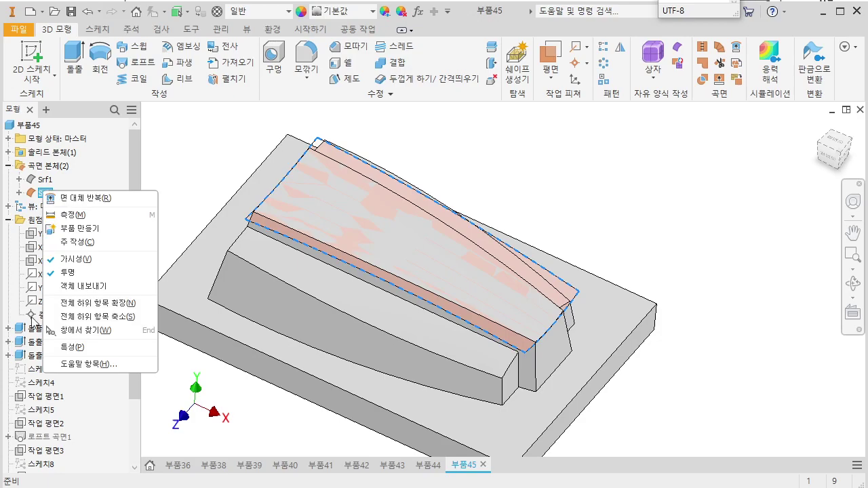
{"action": "left_click", "coordinate": [89, 261]}
{"action": "middle_click_drag", "start_coordinate": [675, 248], "coordinate": [607, 271], "text": "shift"}
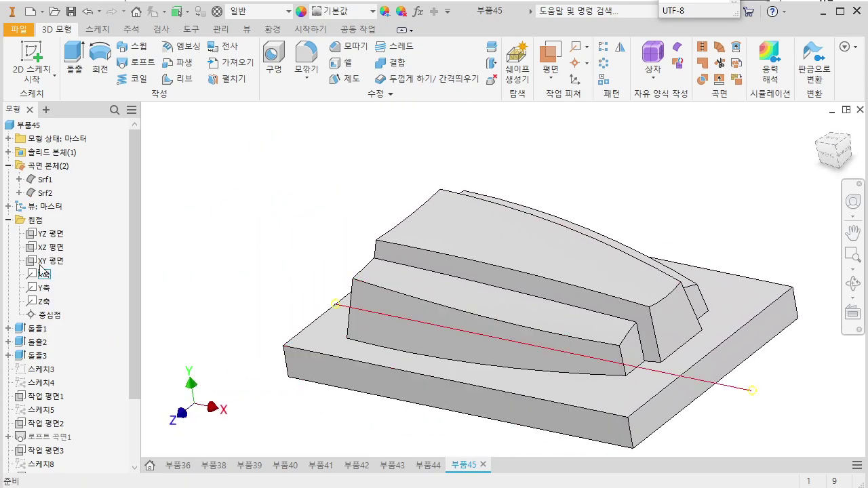
Collapse the origin and surface body folders and show the sketch containing the four hole circles
{"action": "left_click", "coordinate": [8, 218]}
{"action": "left_click", "coordinate": [8, 166]}
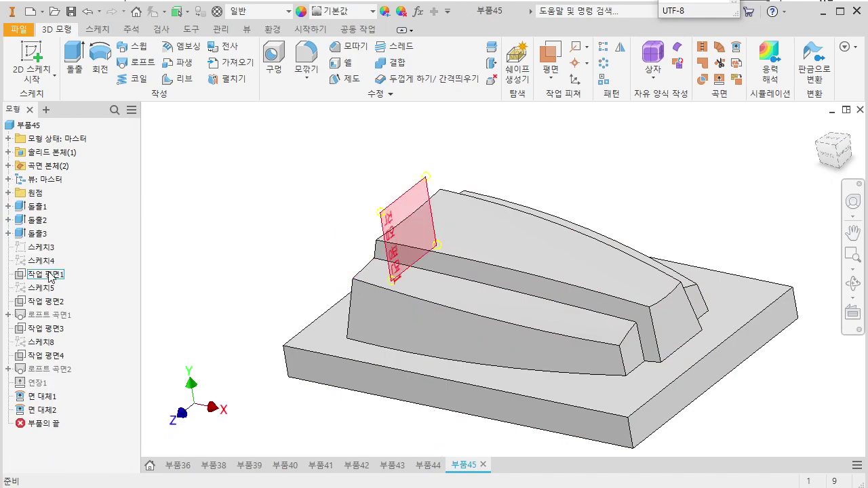
{"action": "left_click", "coordinate": [51, 249]}
{"action": "right_click", "coordinate": [50, 249]}
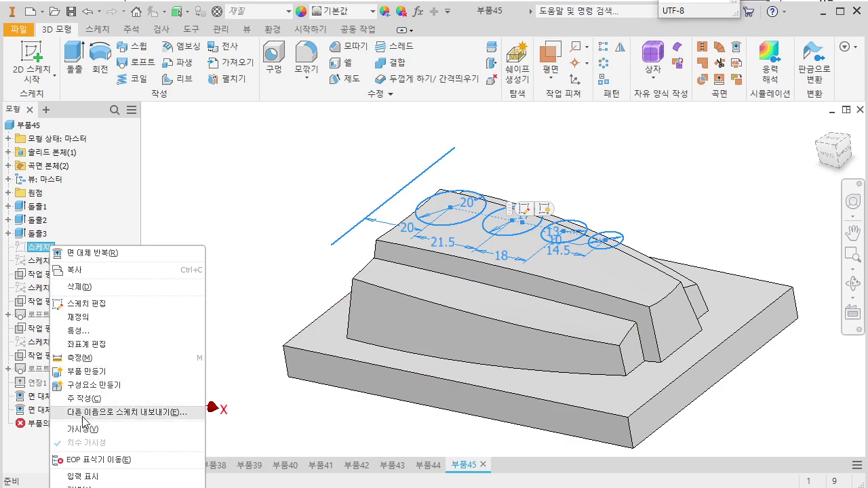
{"action": "left_click", "coordinate": [223, 336]}
{"action": "middle_click_drag", "start_coordinate": [219, 331], "coordinate": [228, 315], "text": "shift"}
Check the third extrusion's definition and the four holes' floor height on the reference drawing
{"action": "double_click", "coordinate": [38, 235]}
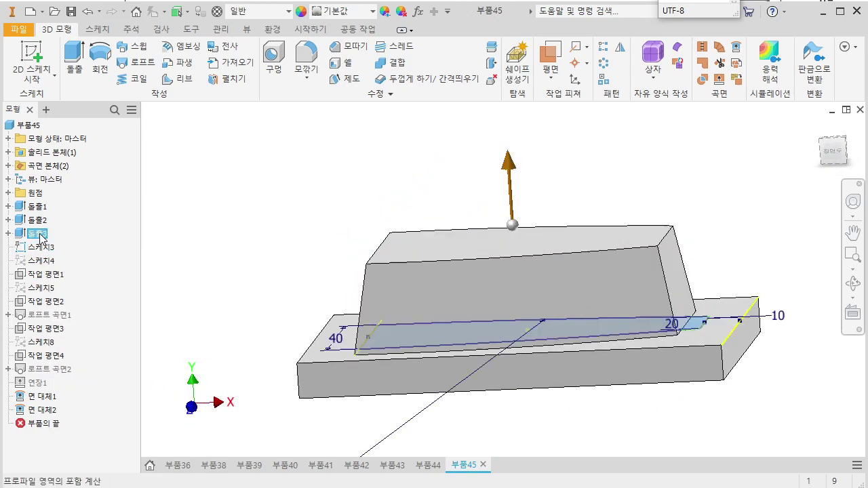
{"action": "key", "text": "Escape"}
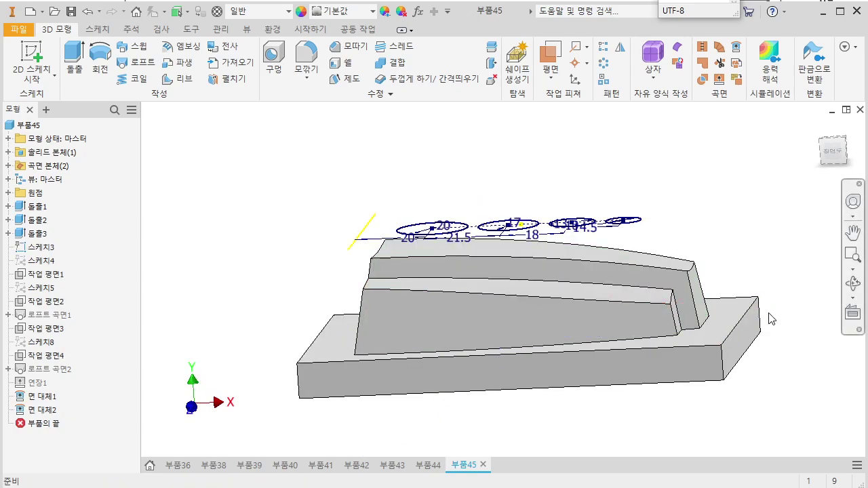
{"action": "key", "text": "alt+Tab"}
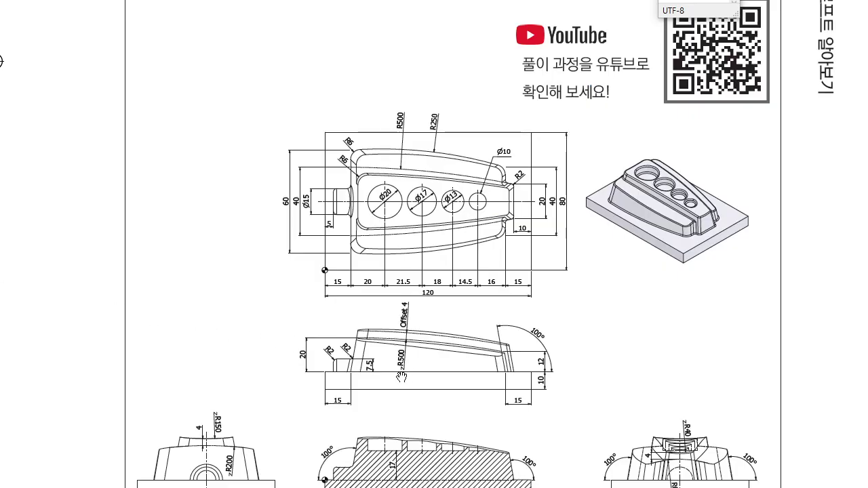
{"action": "key", "text": "alt+Tab"}
Cut the four circles (diameters 20, 17, 13 and 10) 13 mm down into the raised body with Extrude
{"action": "middle_click_drag", "start_coordinate": [448, 382], "coordinate": [481, 334], "text": "shift"}
{"action": "middle_click_drag", "start_coordinate": [620, 224], "coordinate": [581, 237]}
{"action": "key", "text": "e"}
{"action": "key", "text": "e"}
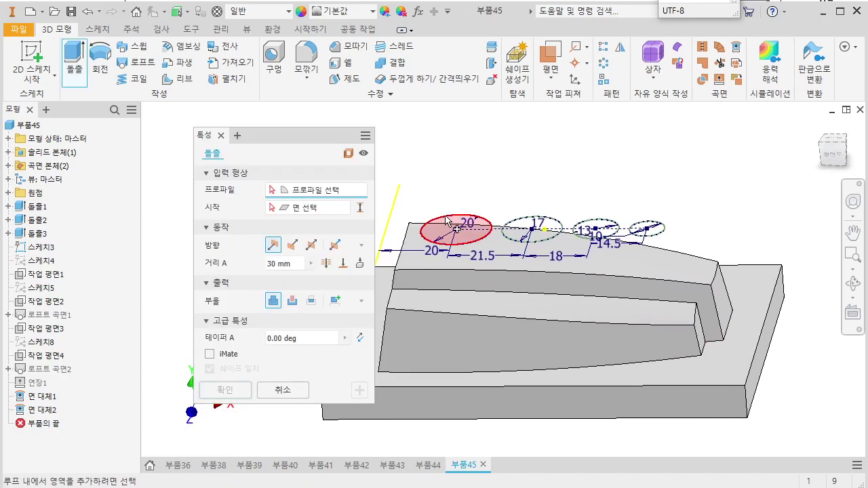
{"action": "left_click", "coordinate": [483, 224]}
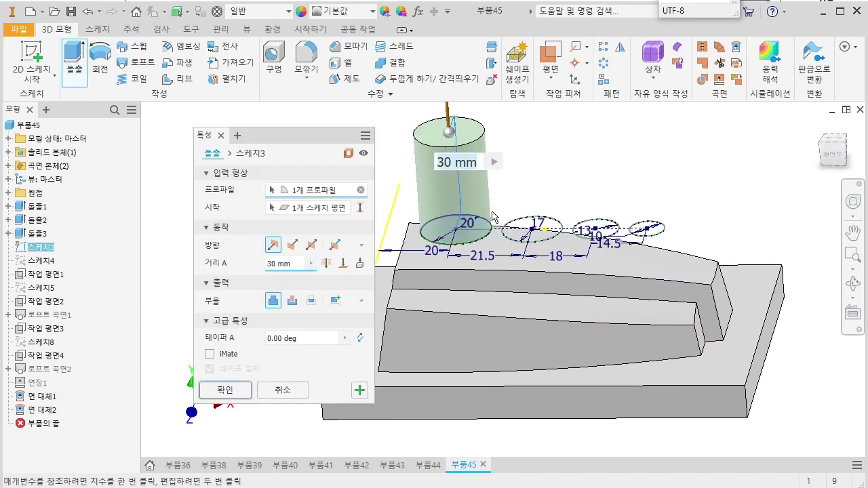
{"action": "left_click", "coordinate": [542, 230]}
{"action": "scroll", "coordinate": [609, 242], "scroll_direction": "up", "scroll_amount": 5}
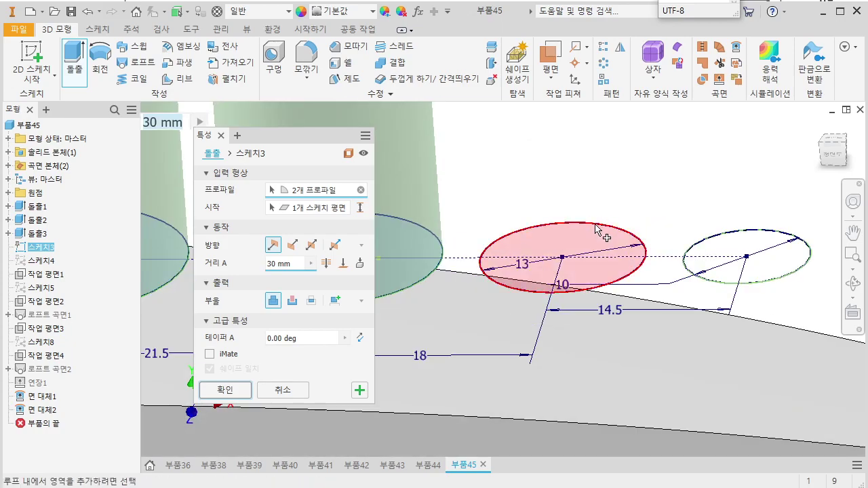
{"action": "left_click", "coordinate": [603, 233]}
{"action": "left_click", "coordinate": [678, 262]}
{"action": "scroll", "coordinate": [677, 262], "scroll_direction": "down", "scroll_amount": 5}
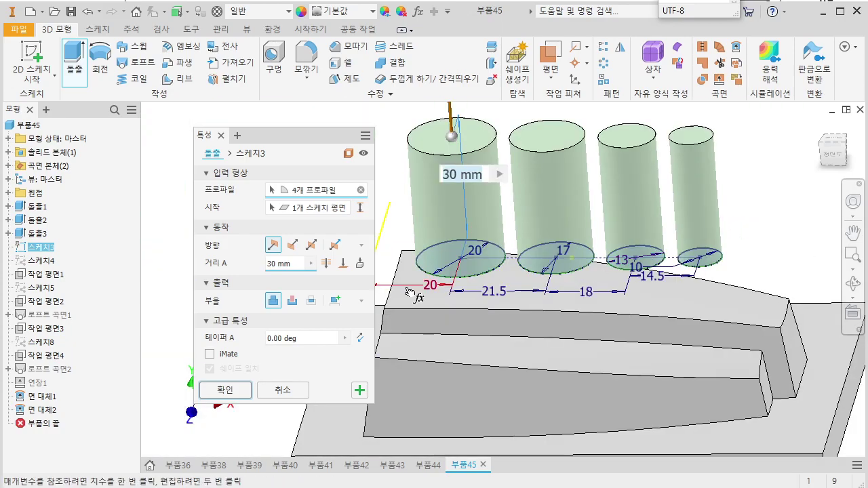
{"action": "left_click", "coordinate": [297, 304]}
{"action": "type", "text": "13"}
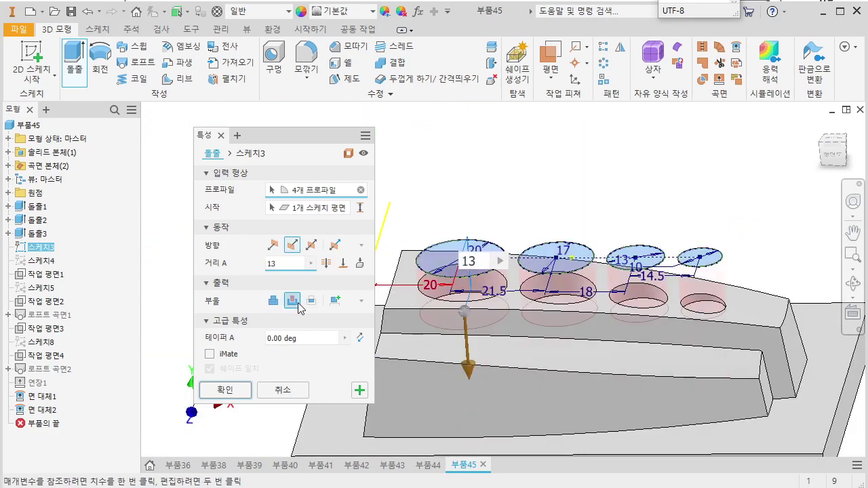
{"action": "left_click", "coordinate": [225, 392]}
{"action": "middle_click_drag", "start_coordinate": [553, 242], "coordinate": [597, 239], "text": "shift"}
{"action": "middle_click_drag", "start_coordinate": [302, 269], "coordinate": [352, 242]}
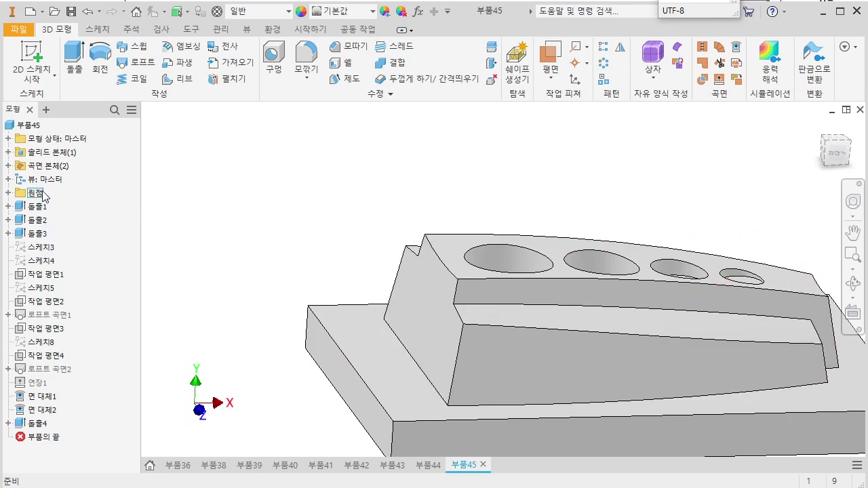
Start a sketch on the XY plane and draw a rectangle from the base's top edge overlapping the body's sloped wide end
{"action": "left_click", "coordinate": [8, 193]}
{"action": "left_click", "coordinate": [51, 233]}
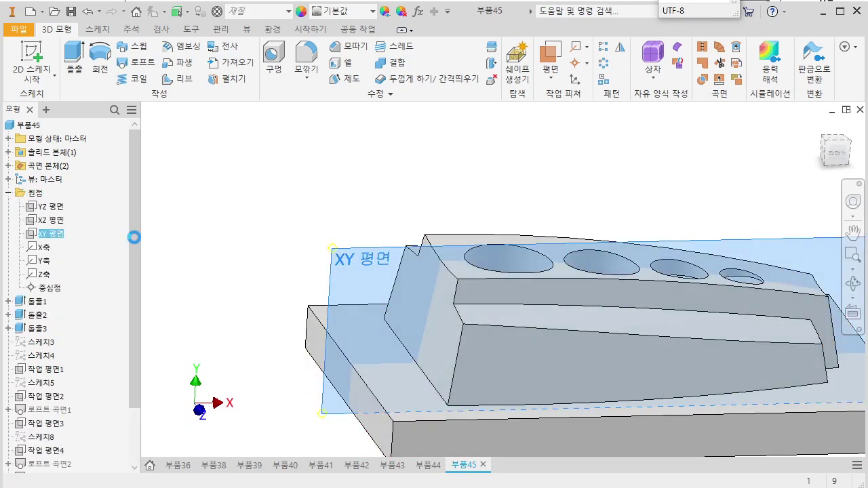
{"action": "left_click", "coordinate": [116, 233]}
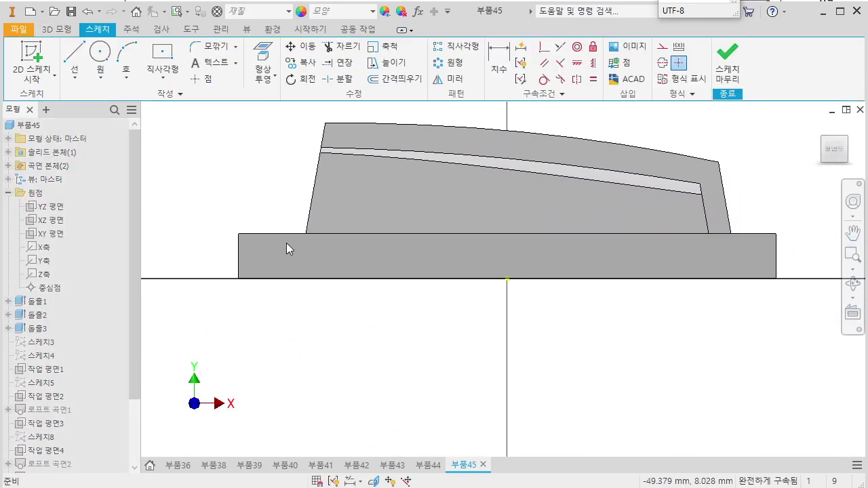
{"action": "middle_click_drag", "start_coordinate": [286, 243], "coordinate": [306, 246]}
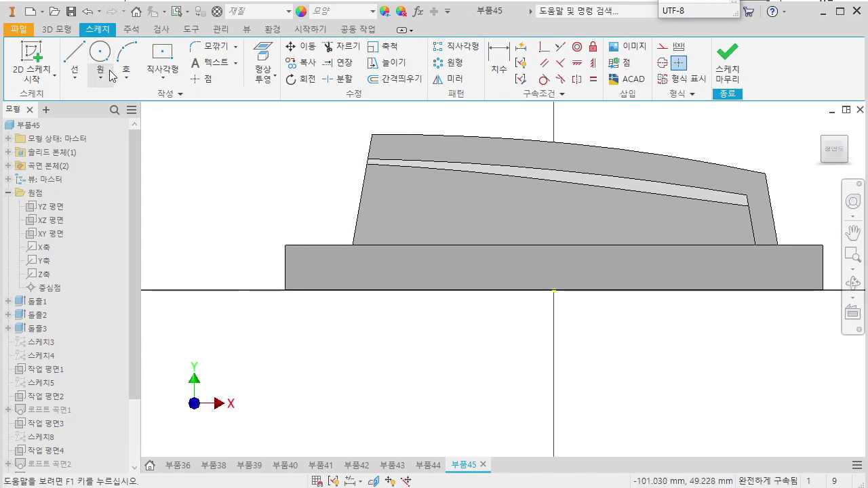
{"action": "left_click", "coordinate": [168, 75]}
{"action": "left_click", "coordinate": [173, 103]}
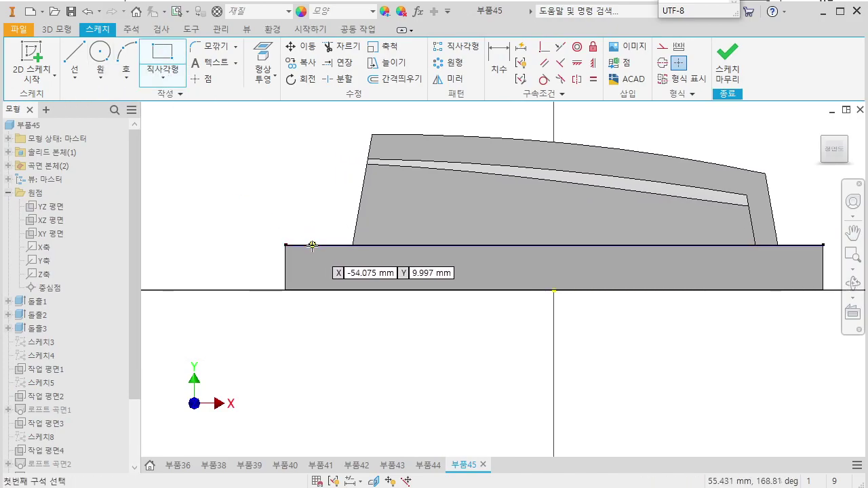
{"action": "left_click", "coordinate": [306, 245]}
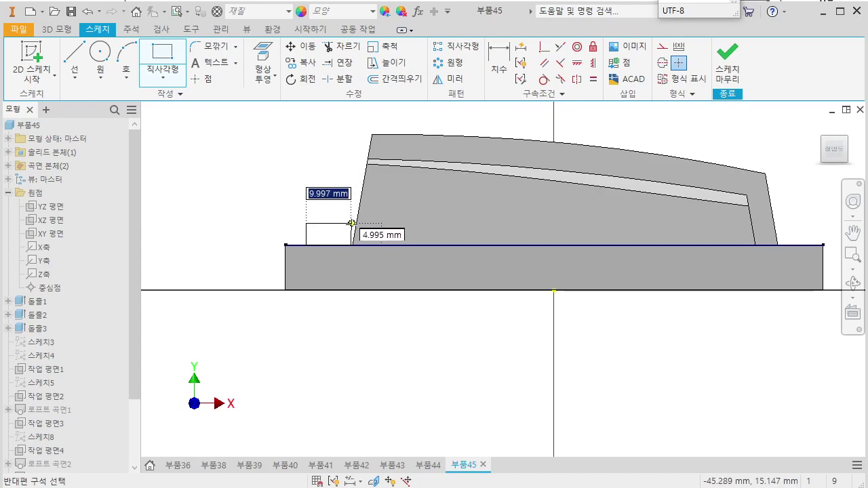
{"action": "left_click", "coordinate": [366, 205]}
{"action": "key", "text": "Escape"}
Constrain the rectangle's upper inner corner to be coincident with the body's sloped end edge
{"action": "scroll", "coordinate": [365, 205], "scroll_direction": "up", "scroll_amount": 5}
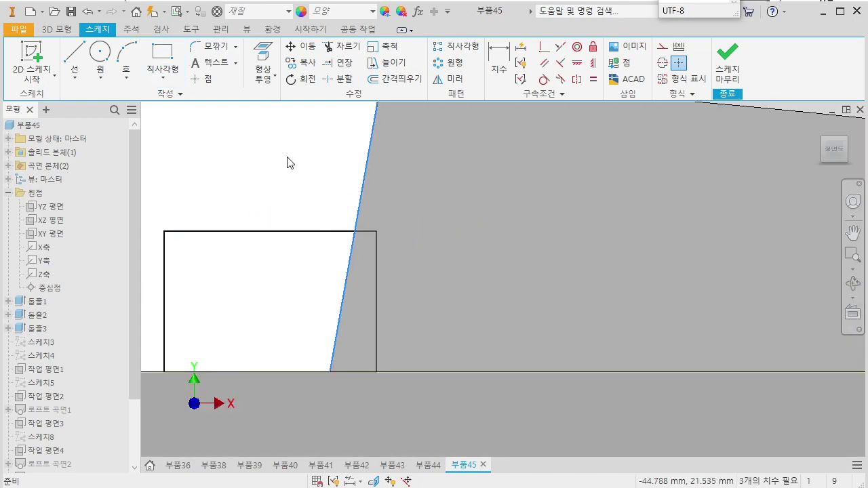
{"action": "left_click", "coordinate": [263, 59]}
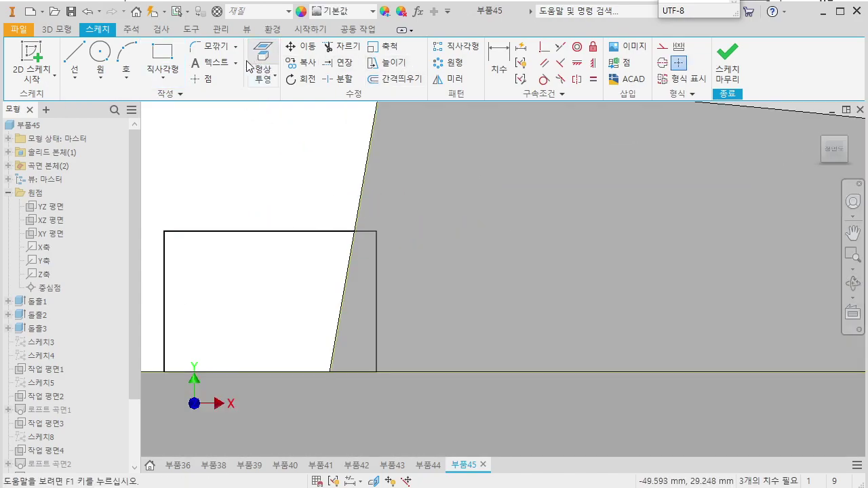
{"action": "left_click", "coordinate": [544, 49]}
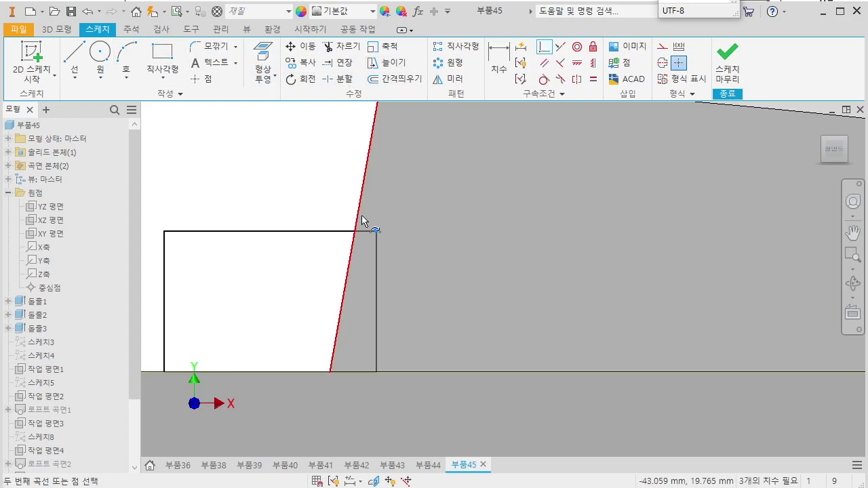
{"action": "left_click", "coordinate": [375, 230]}
Convert the projected line along the base's top edge into a centerline
{"action": "scroll", "coordinate": [459, 246], "scroll_direction": "down", "scroll_amount": 3}
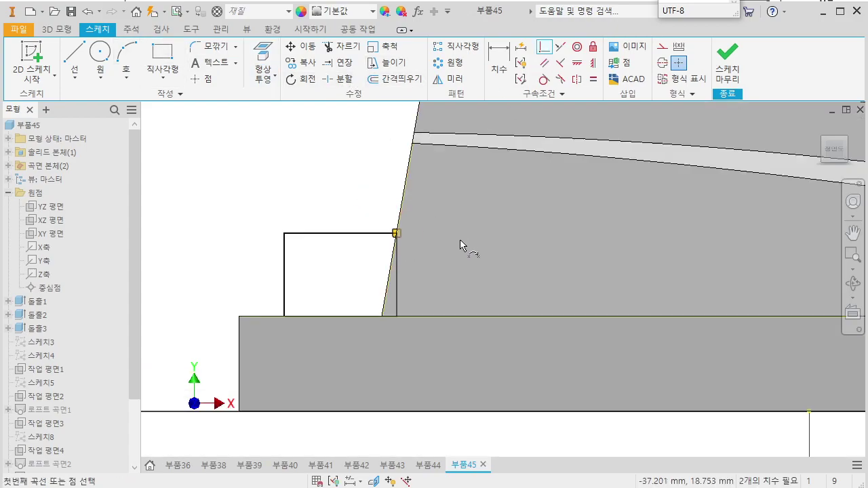
{"action": "left_click", "coordinate": [349, 321]}
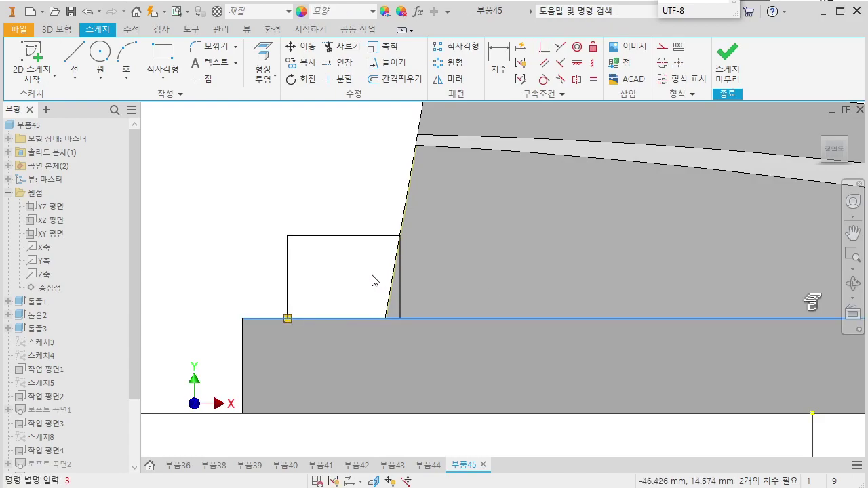
{"action": "left_click", "coordinate": [662, 63]}
{"action": "left_click", "coordinate": [232, 240]}
{"action": "middle_click_drag", "start_coordinate": [231, 242], "coordinate": [281, 243]}
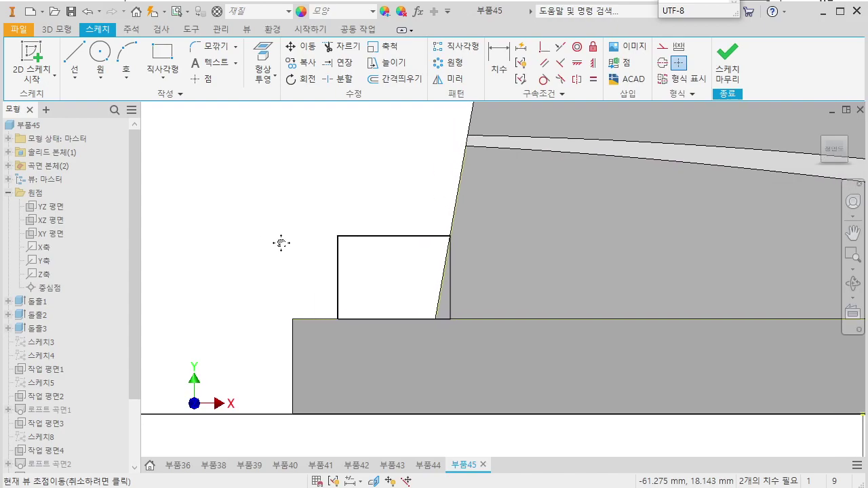
Dimension the rectangle 5 mm from the base's end edge and 7.5 mm high
{"action": "left_click", "coordinate": [338, 290]}
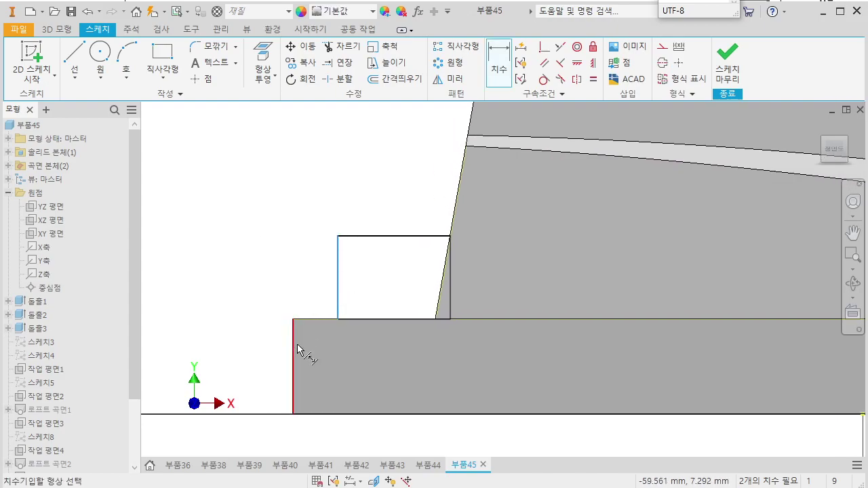
{"action": "left_click", "coordinate": [309, 293]}
{"action": "key", "text": "Return"}
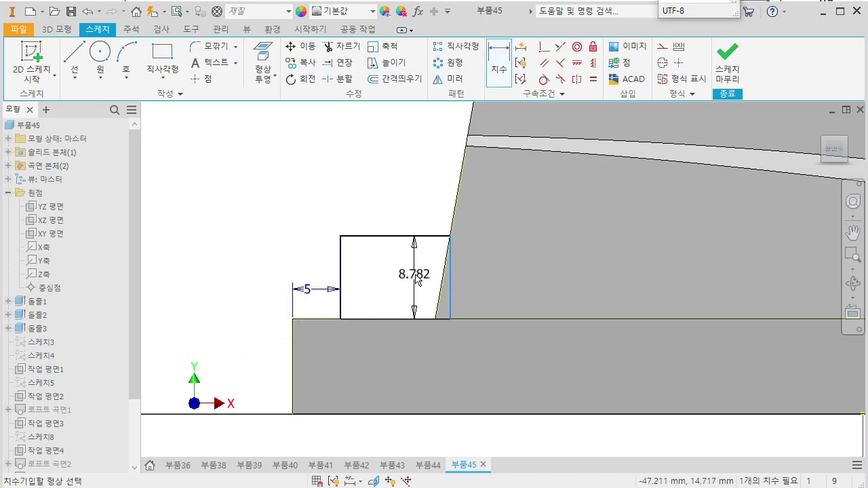
{"action": "left_click", "coordinate": [416, 280]}
{"action": "type", "text": "7.5"}
{"action": "key", "text": "Return"}
{"action": "middle_click_drag", "start_coordinate": [388, 283], "coordinate": [411, 310], "text": "shift"}
{"action": "key", "text": "Escape"}
Revolve both rectangle profiles a full 360 degrees about the centerline, joining the boss to the body
{"action": "key", "text": "r"}
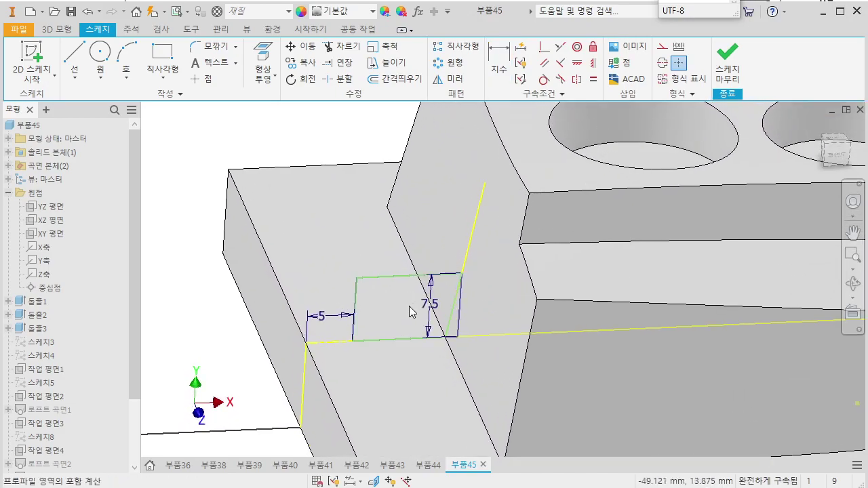
{"action": "left_click", "coordinate": [457, 331]}
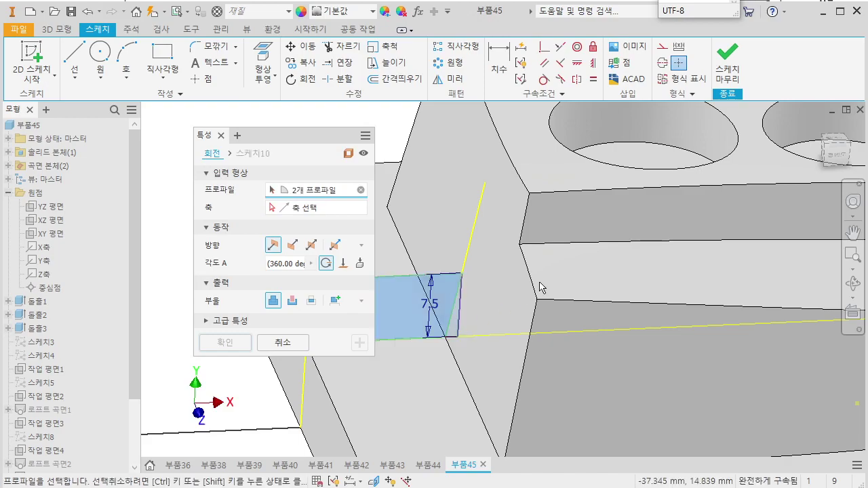
{"action": "left_click", "coordinate": [326, 208]}
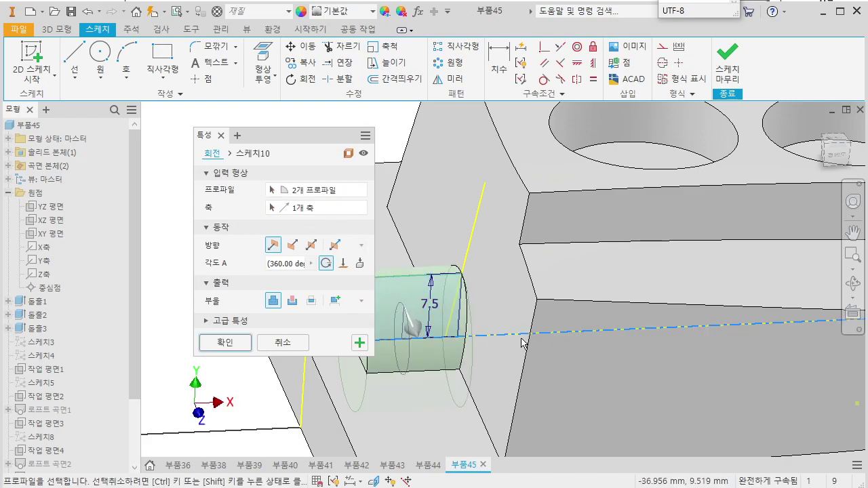
{"action": "scroll", "coordinate": [509, 341], "scroll_direction": "down", "scroll_amount": 3}
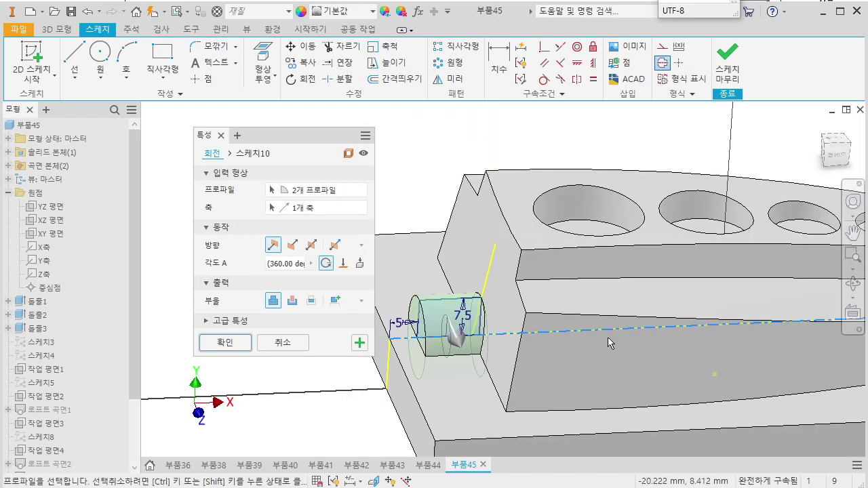
{"action": "left_click", "coordinate": [226, 343]}
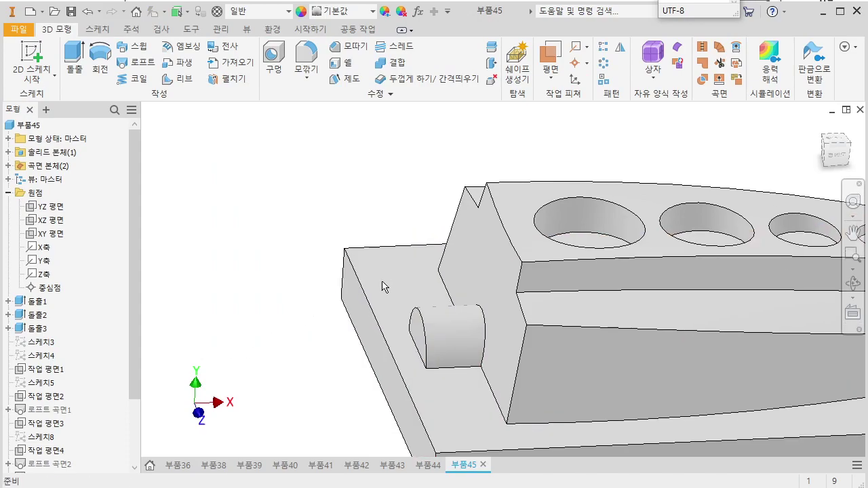
Start a fillet with a 6 mm radius on six upright corner edges: four at the body's wide end and the two outer-step corners at the narrow end
{"action": "middle_click_drag", "start_coordinate": [466, 294], "coordinate": [396, 281]}
{"action": "scroll", "coordinate": [395, 281], "scroll_direction": "down", "scroll_amount": 3}
{"action": "middle_click_drag", "start_coordinate": [469, 301], "coordinate": [477, 344], "text": "shift"}
{"action": "left_click", "coordinate": [308, 58]}
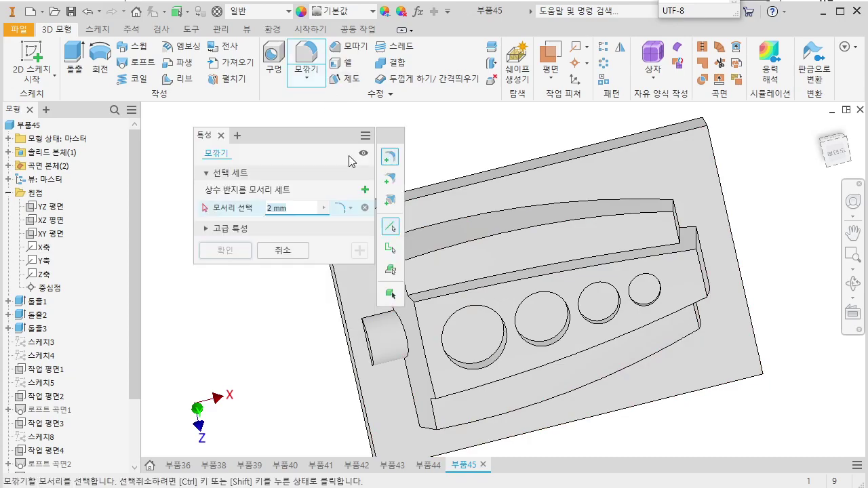
{"action": "middle_click_drag", "start_coordinate": [418, 274], "coordinate": [563, 288]}
{"action": "left_click", "coordinate": [544, 274]}
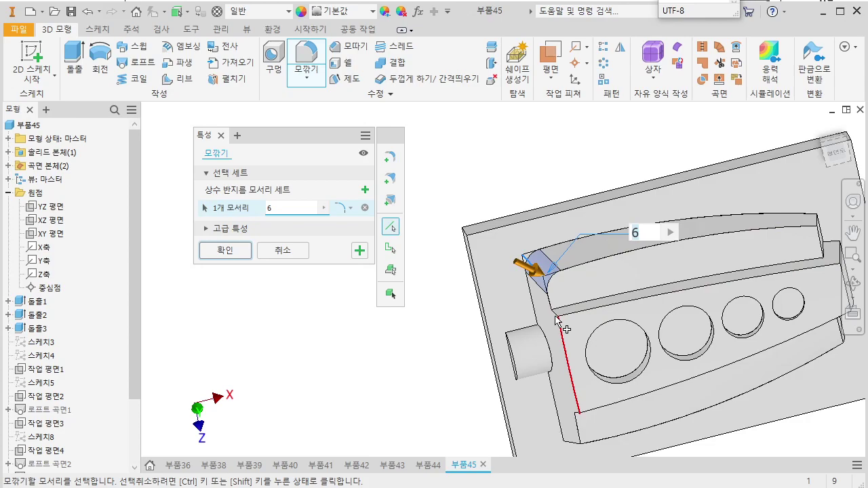
{"action": "left_click", "coordinate": [555, 315]}
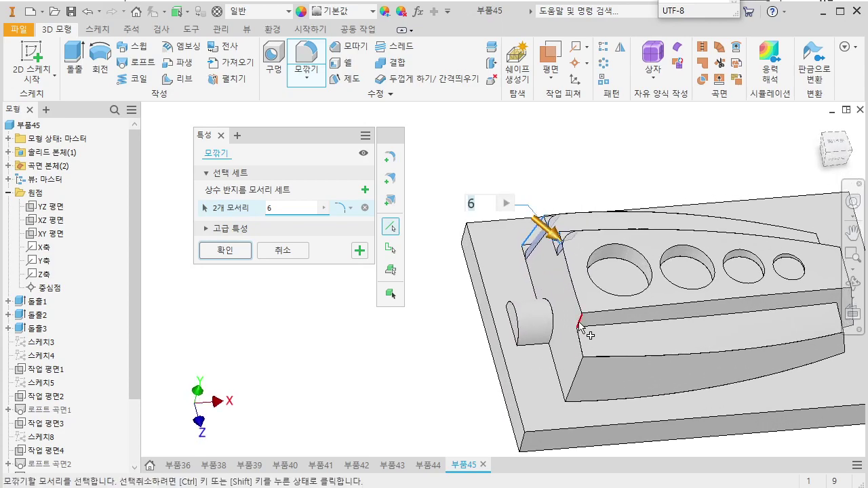
{"action": "left_click", "coordinate": [580, 328]}
{"action": "left_click", "coordinate": [578, 382]}
{"action": "middle_click_drag", "start_coordinate": [772, 335], "coordinate": [659, 296]}
{"action": "left_click", "coordinate": [675, 306]}
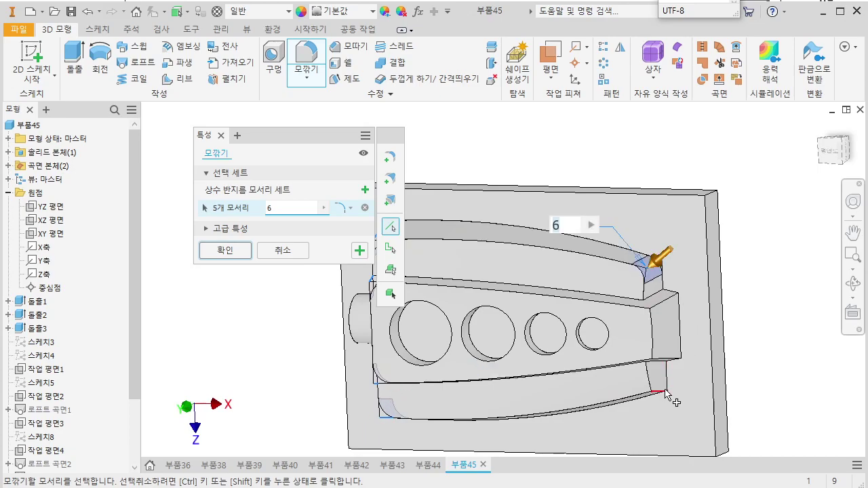
{"action": "left_click", "coordinate": [661, 392]}
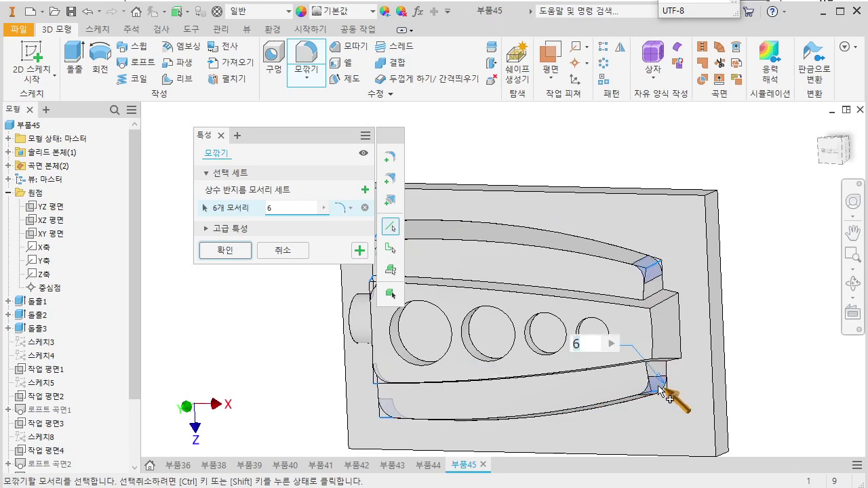
Add a 2 mm radius set for the raised body's two narrow-end corner edges and the two inner corners beside them
{"action": "left_click", "coordinate": [366, 189]}
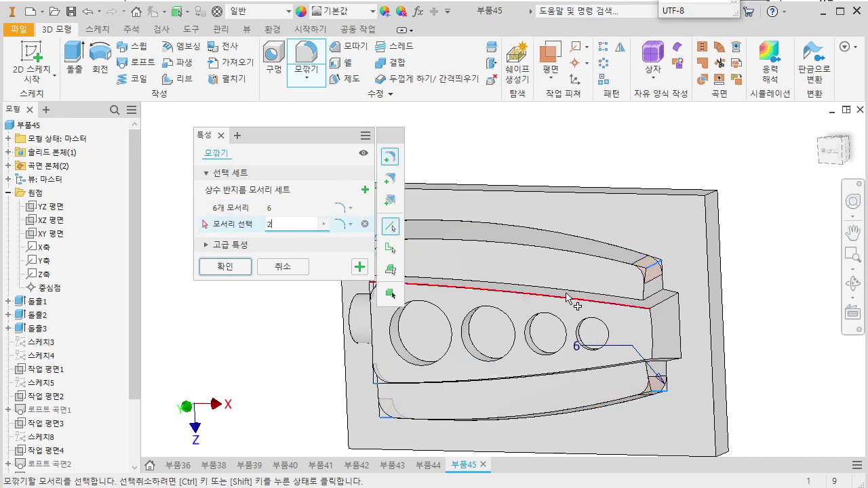
{"action": "left_click", "coordinate": [669, 307]}
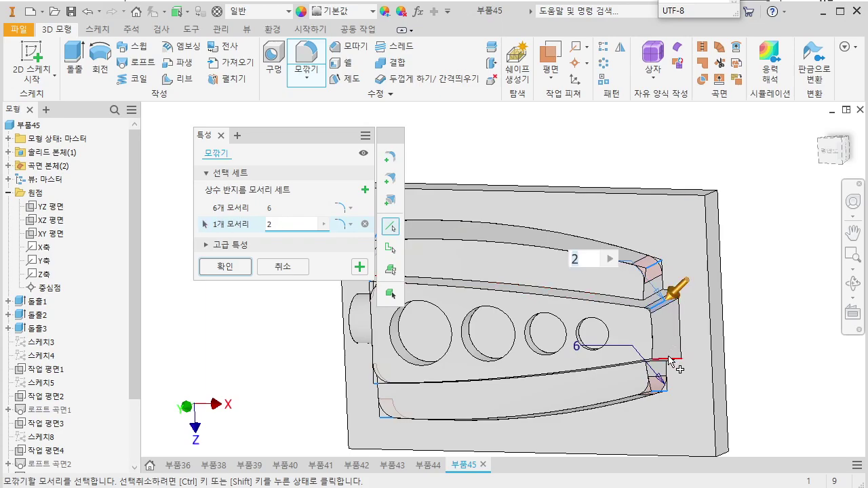
{"action": "left_click", "coordinate": [669, 359]}
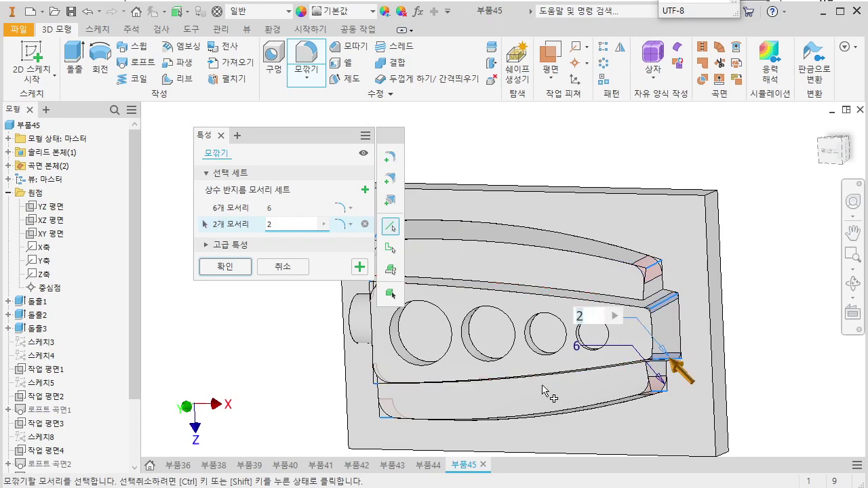
{"action": "middle_click_drag", "start_coordinate": [523, 378], "coordinate": [506, 361], "text": "shift"}
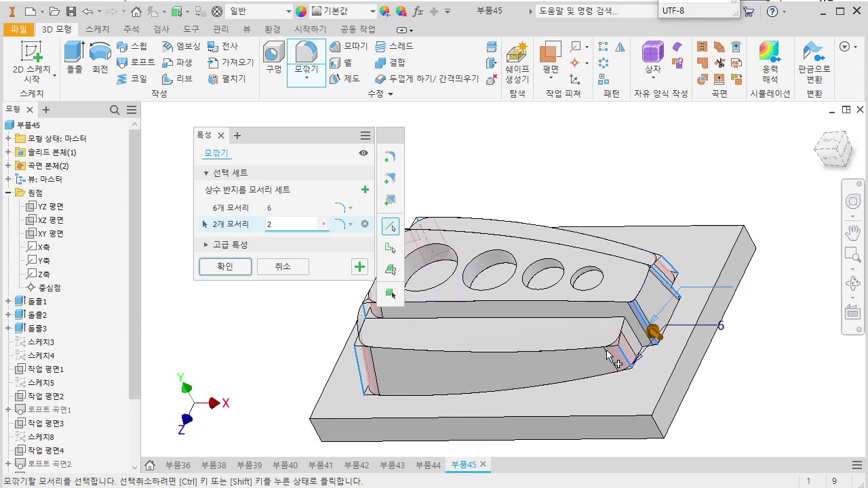
{"action": "scroll", "coordinate": [597, 333], "scroll_direction": "up", "scroll_amount": 3}
{"action": "left_click", "coordinate": [646, 299]}
{"action": "middle_click_drag", "start_coordinate": [645, 299], "coordinate": [642, 391], "text": "shift"}
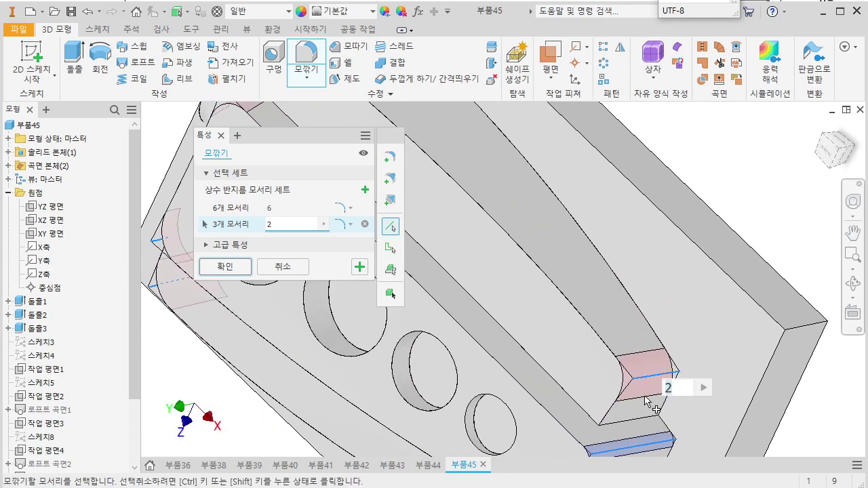
{"action": "left_click", "coordinate": [650, 418]}
Include the boss's junction edge and outer rim in the 2 mm set and apply the fillet
{"action": "scroll", "coordinate": [580, 358], "scroll_direction": "down", "scroll_amount": 4}
{"action": "middle_click_drag", "start_coordinate": [580, 358], "coordinate": [642, 323], "text": "shift"}
{"action": "middle_click_drag", "start_coordinate": [528, 343], "coordinate": [499, 326], "text": "shift"}
{"action": "scroll", "coordinate": [497, 324], "scroll_direction": "up", "scroll_amount": 4}
{"action": "left_click", "coordinate": [495, 316]}
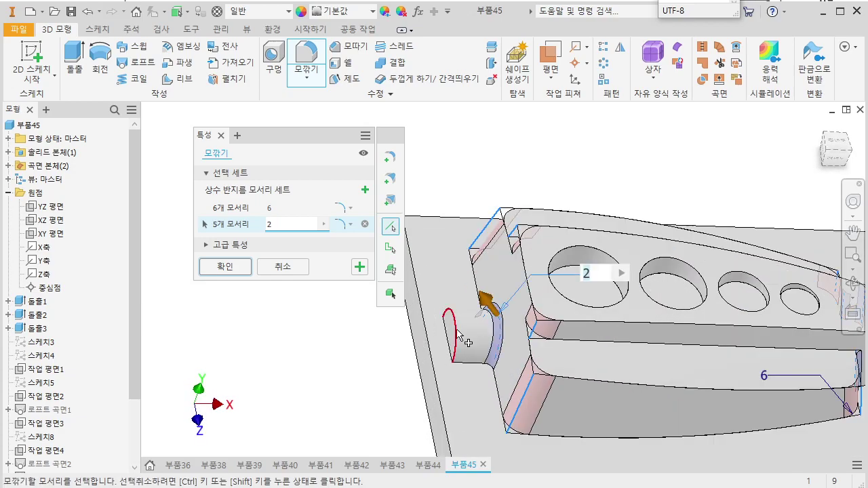
{"action": "left_click", "coordinate": [454, 331]}
{"action": "left_click", "coordinate": [224, 267]}
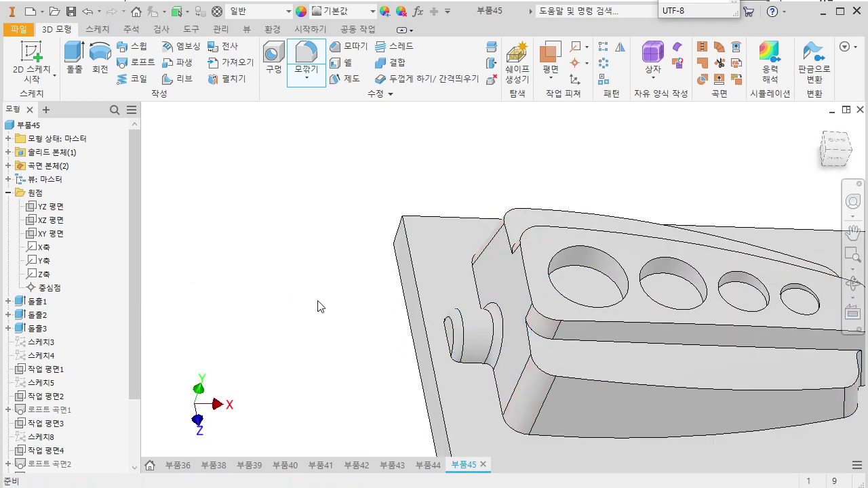
Start a 1 mm fillet on the edge loops around the body's foot, the stepped side ledges and the raised top
{"action": "key", "text": "F6"}
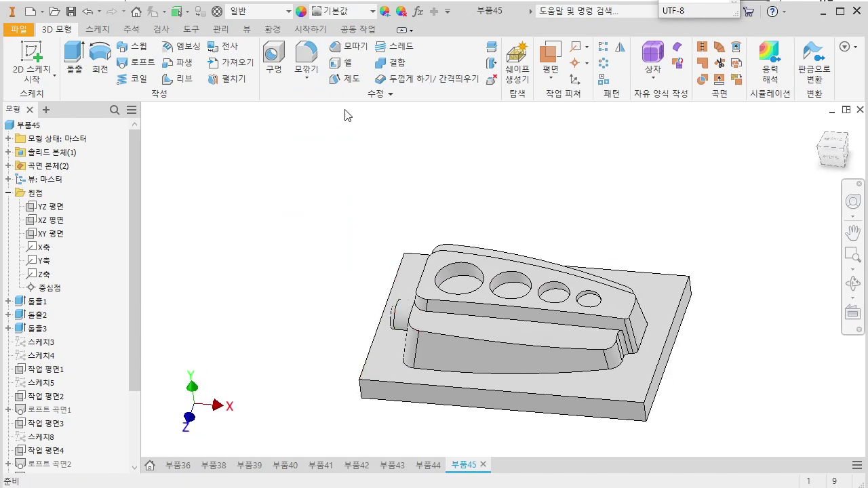
{"action": "left_click", "coordinate": [311, 60]}
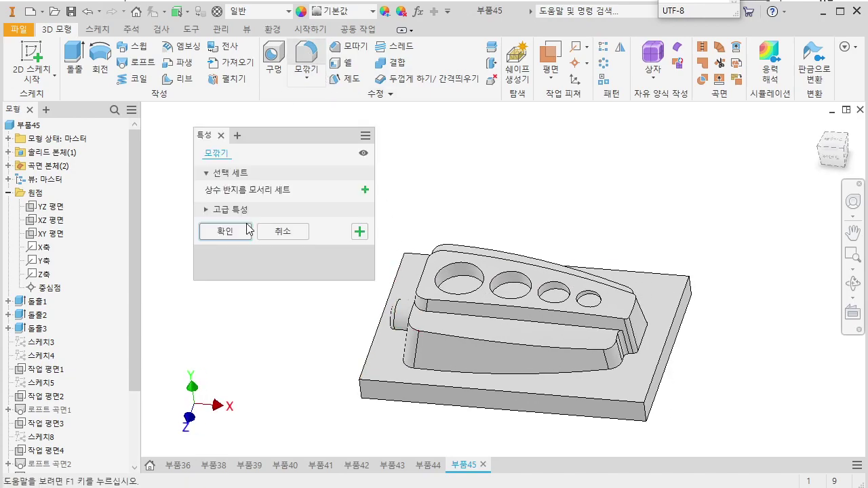
{"action": "left_click", "coordinate": [427, 373]}
{"action": "left_click", "coordinate": [602, 352]}
{"action": "left_click", "coordinate": [626, 321]}
{"action": "middle_click_drag", "start_coordinate": [652, 287], "coordinate": [649, 306], "text": "shift"}
{"action": "left_click", "coordinate": [614, 346]}
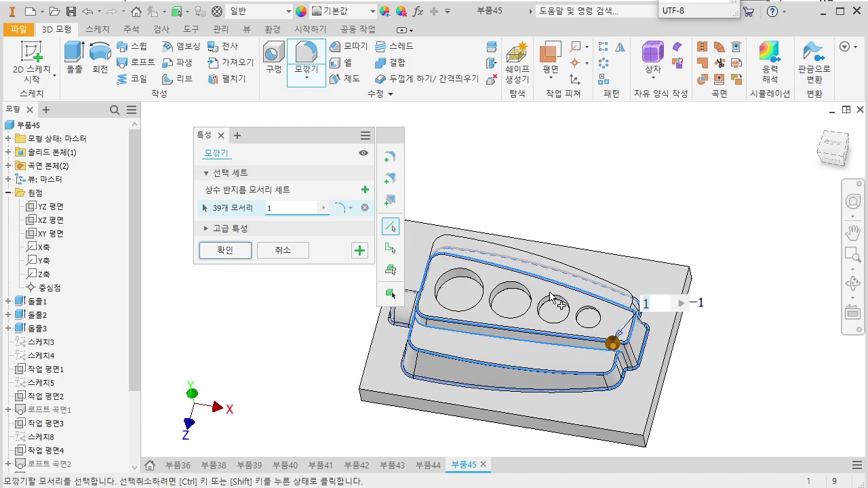
{"action": "middle_click_drag", "start_coordinate": [559, 301], "coordinate": [551, 338], "text": "shift"}
{"action": "left_click", "coordinate": [576, 313]}
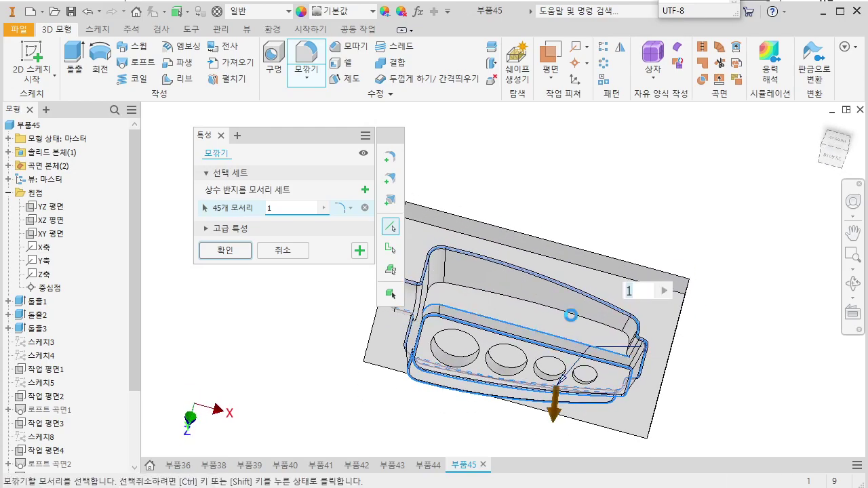
{"action": "middle_click_drag", "start_coordinate": [558, 399], "coordinate": [514, 354], "text": "shift"}
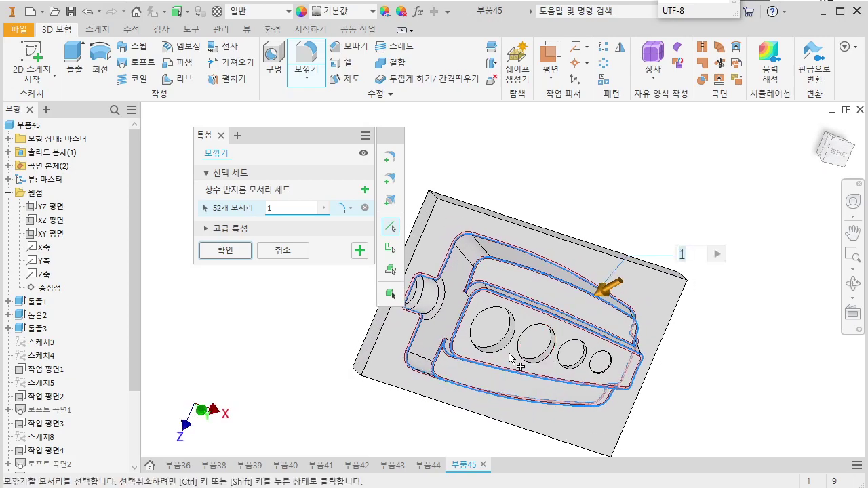
Include the top rims and floor edges of all four holes in the 1 mm fillet and apply it
{"action": "scroll", "coordinate": [505, 350], "scroll_direction": "down", "scroll_amount": 3}
{"action": "left_click", "coordinate": [502, 346]}
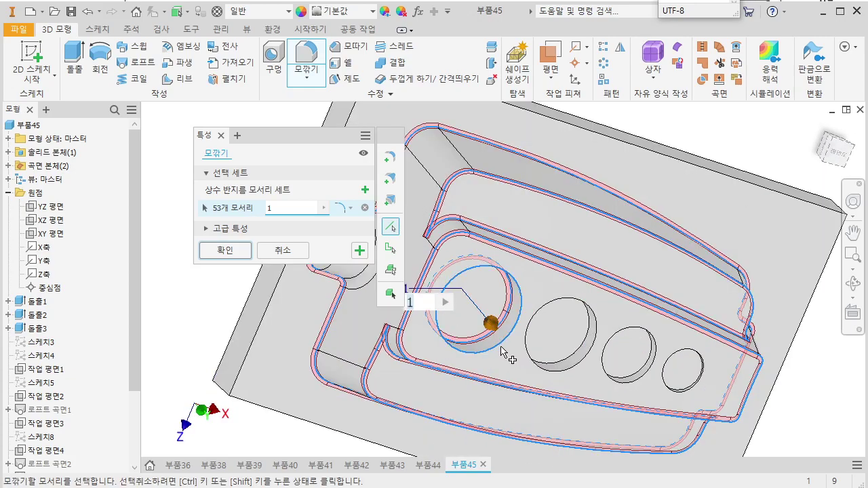
{"action": "left_click", "coordinate": [572, 374]}
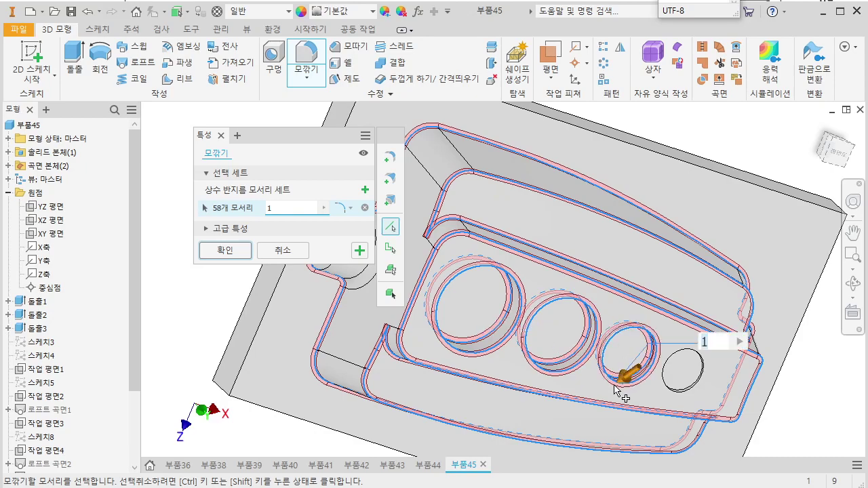
{"action": "left_click", "coordinate": [615, 388]}
{"action": "scroll", "coordinate": [618, 390], "scroll_direction": "down", "scroll_amount": 4}
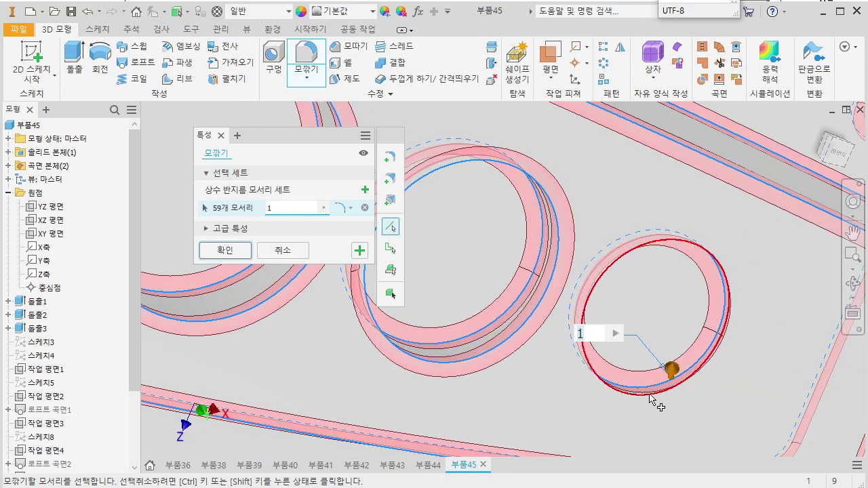
{"action": "left_click", "coordinate": [650, 397]}
{"action": "scroll", "coordinate": [609, 403], "scroll_direction": "up", "scroll_amount": 5}
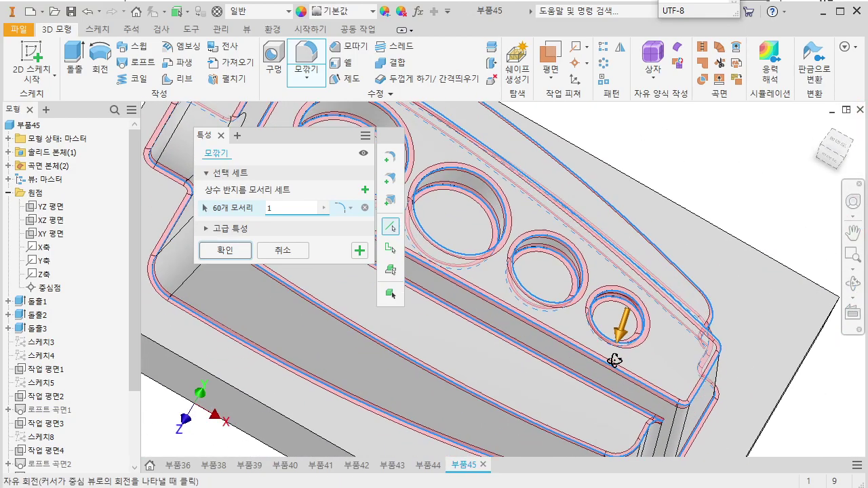
{"action": "left_click", "coordinate": [226, 251]}
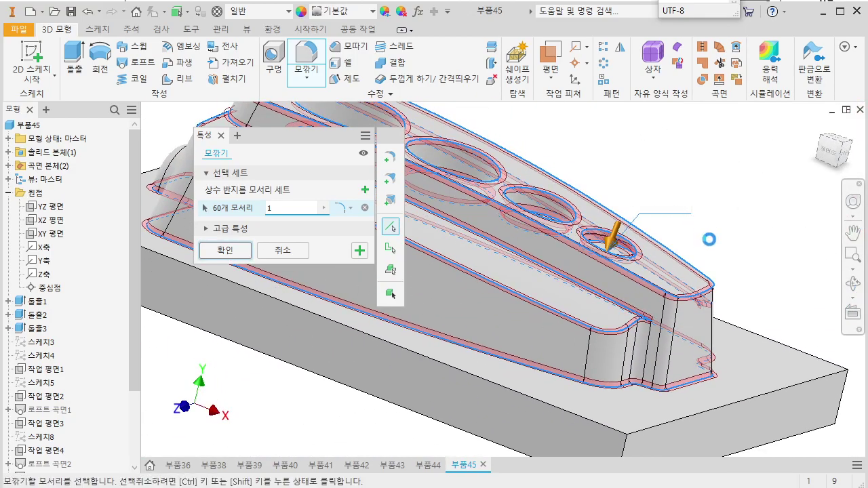
Inspect the filleted part from several angles and bring it back to a centered isometric view
{"action": "middle_click_drag", "start_coordinate": [636, 260], "coordinate": [610, 302], "text": "shift"}
{"action": "scroll", "coordinate": [645, 310], "scroll_direction": "up", "scroll_amount": 5}
{"action": "middle_click_drag", "start_coordinate": [665, 323], "coordinate": [638, 296], "text": "shift"}
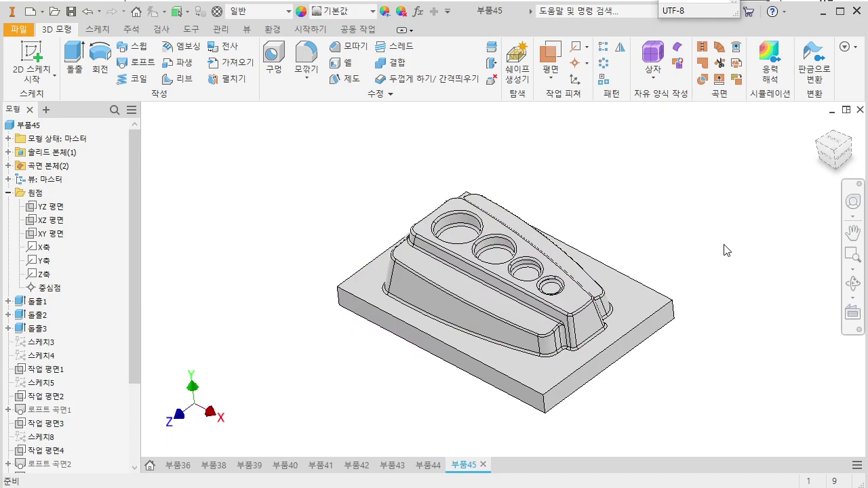
{"action": "left_click", "coordinate": [834, 150]}
{"action": "middle_click_drag", "start_coordinate": [694, 256], "coordinate": [697, 263]}
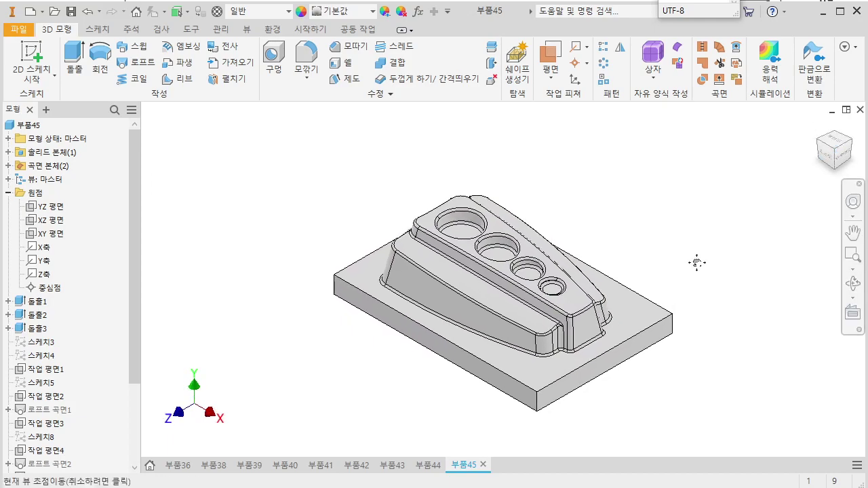
{"action": "middle_click", "coordinate": [697, 262]}
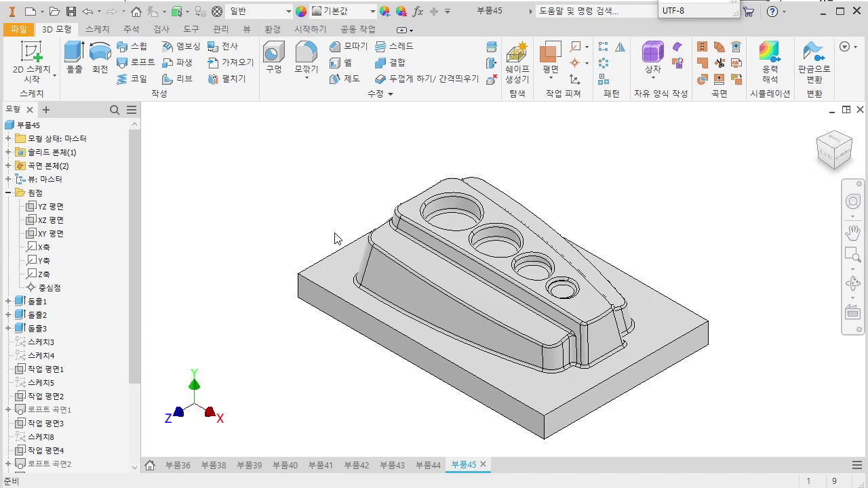